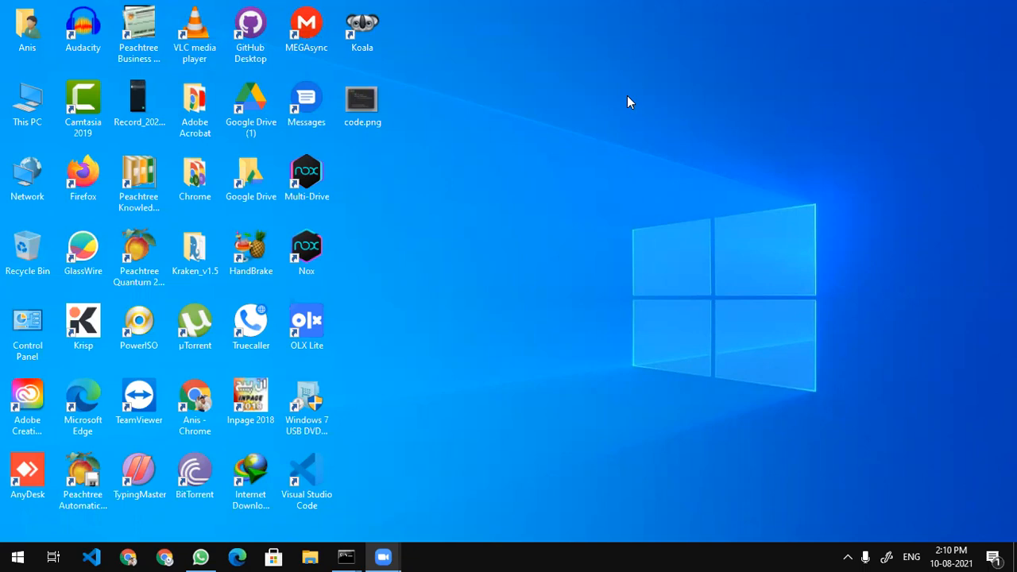
Refresh the desktop, then open Text Functions.xlsx from the user's Documents folder
right_click(521, 64)
click(543, 107)
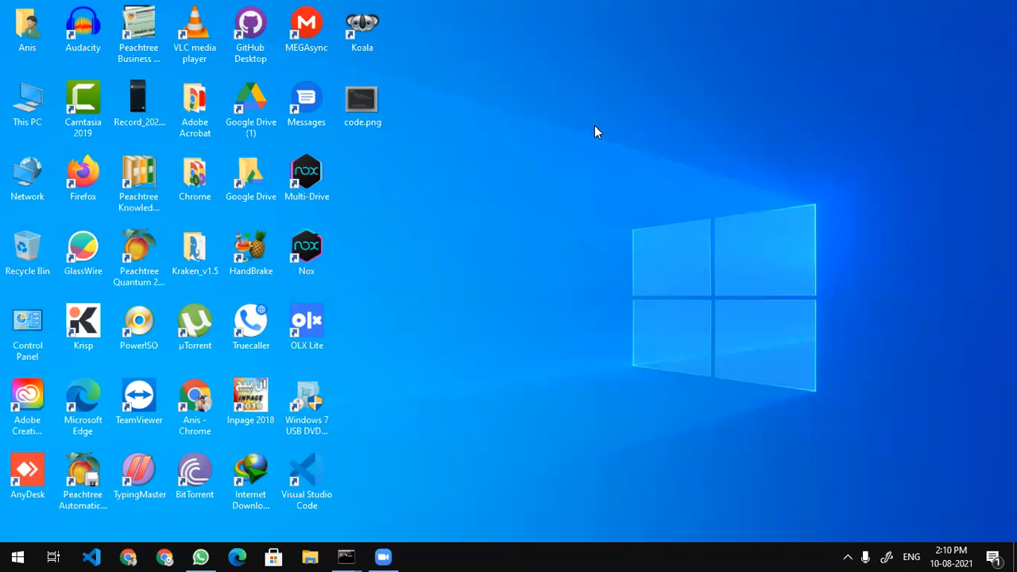
double_click(27, 27)
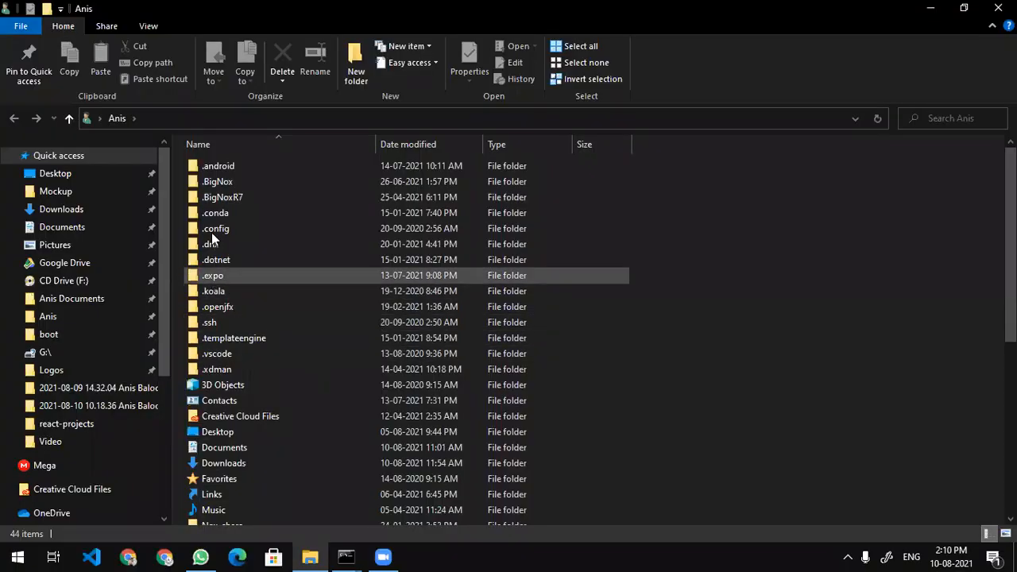
click(51, 227)
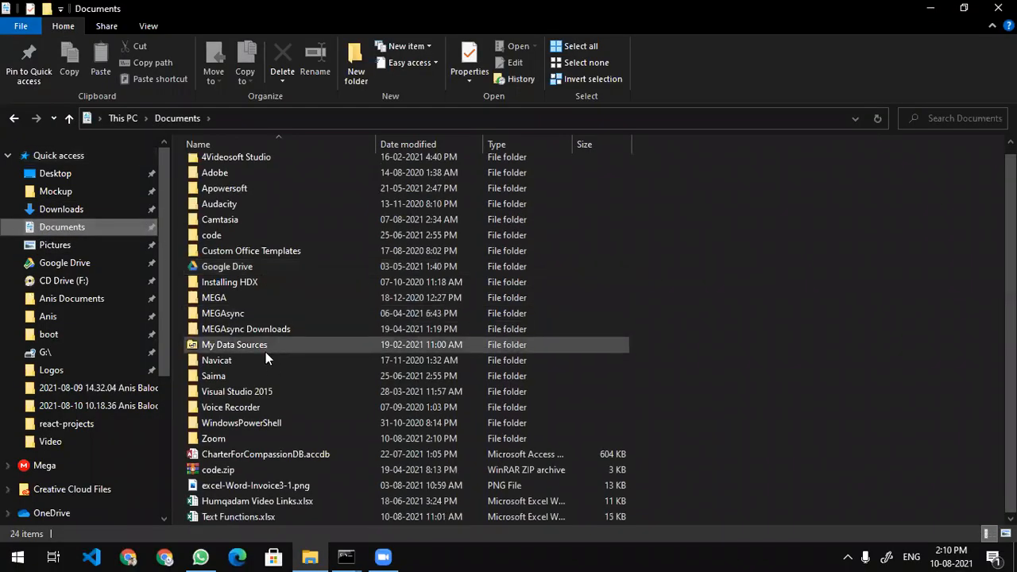
click(248, 515)
double_click(248, 516)
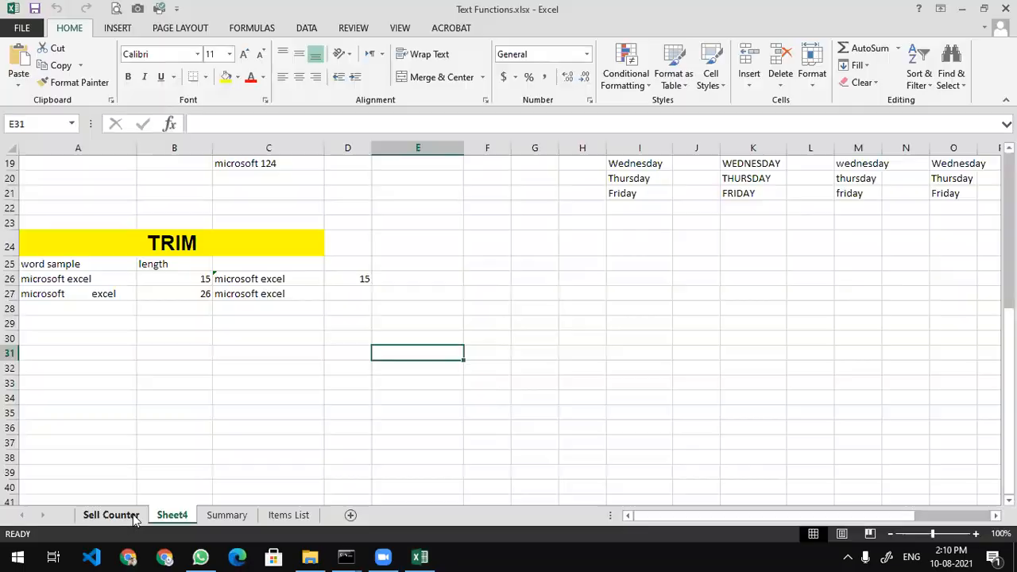
On the Sell Counter sheet, set the new item in A14 to Book
click(111, 515)
drag(39, 178, 206, 341)
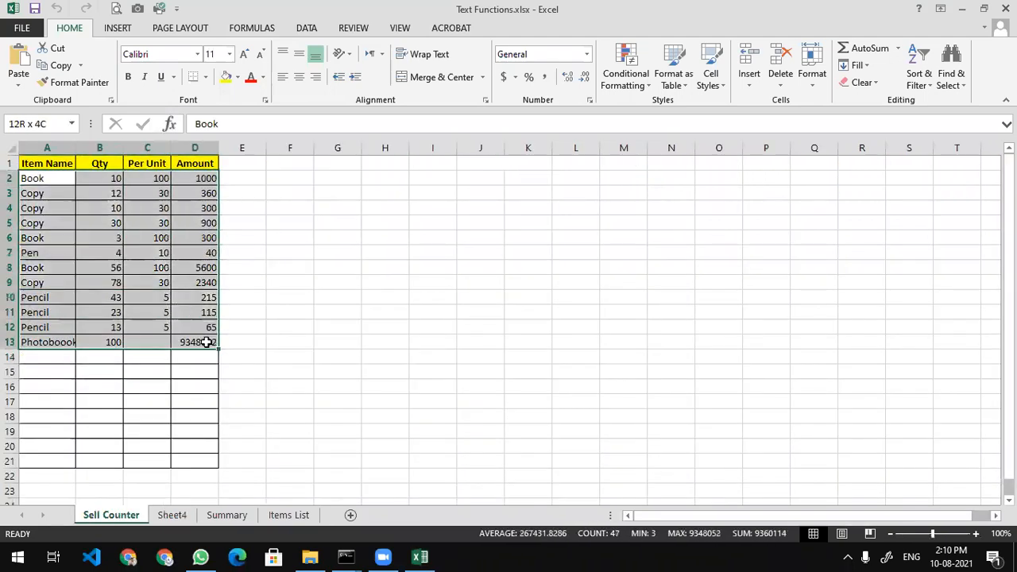
click(46, 358)
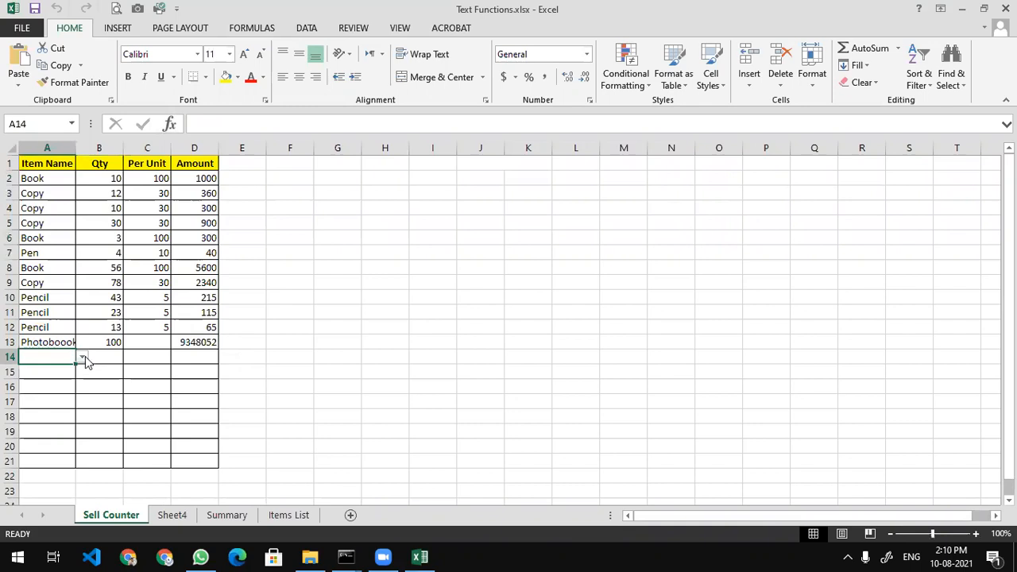
click(84, 358)
click(311, 371)
click(81, 358)
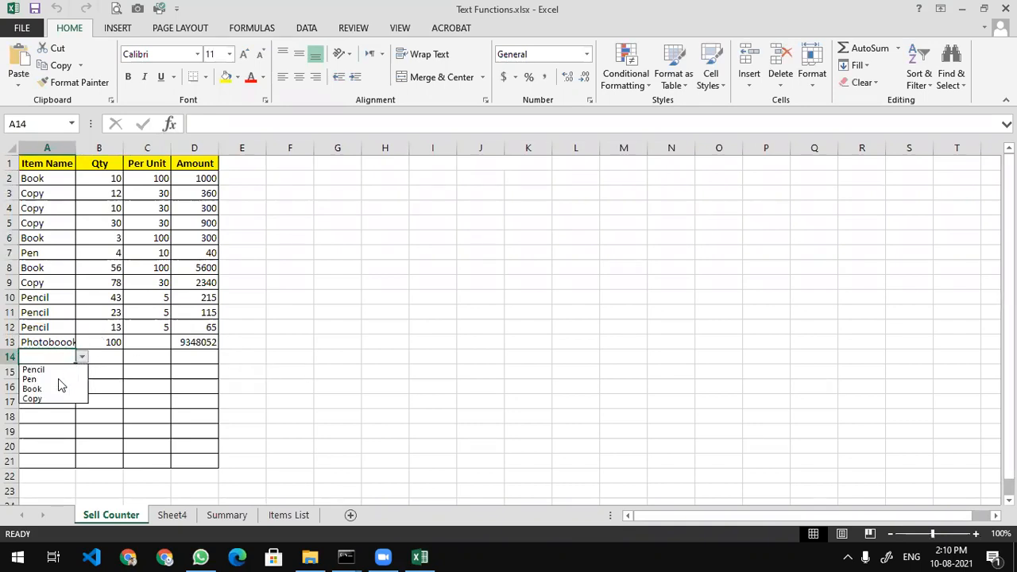
click(59, 388)
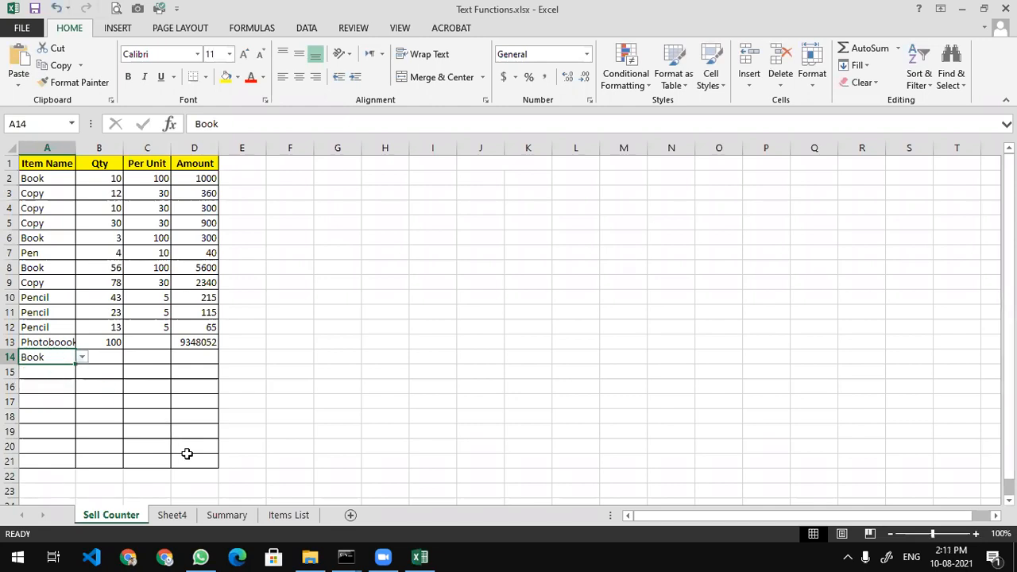
Review the item names and unit prices on the Items List sheet, including Pencil and Book
click(290, 515)
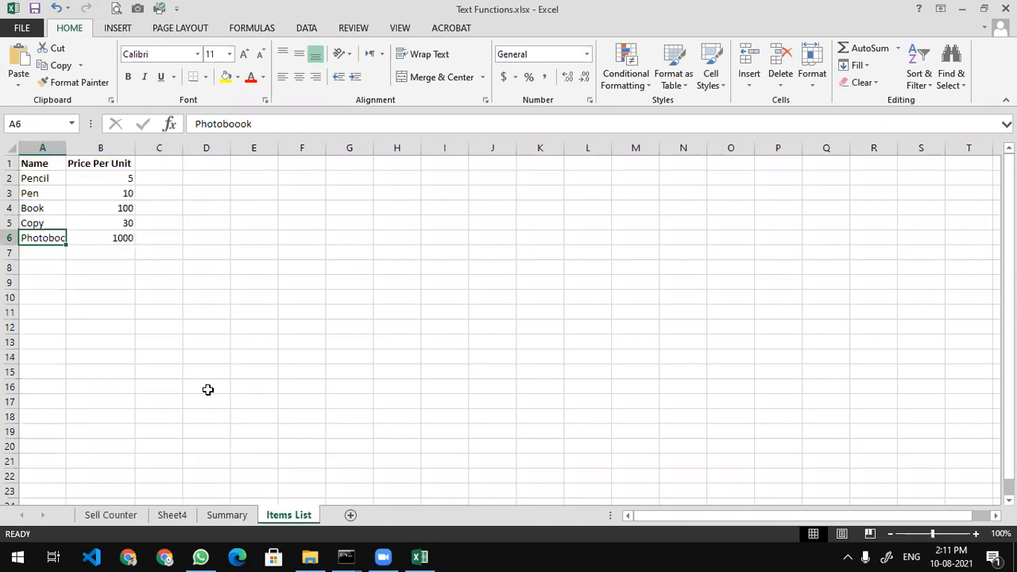
drag(41, 178, 42, 239)
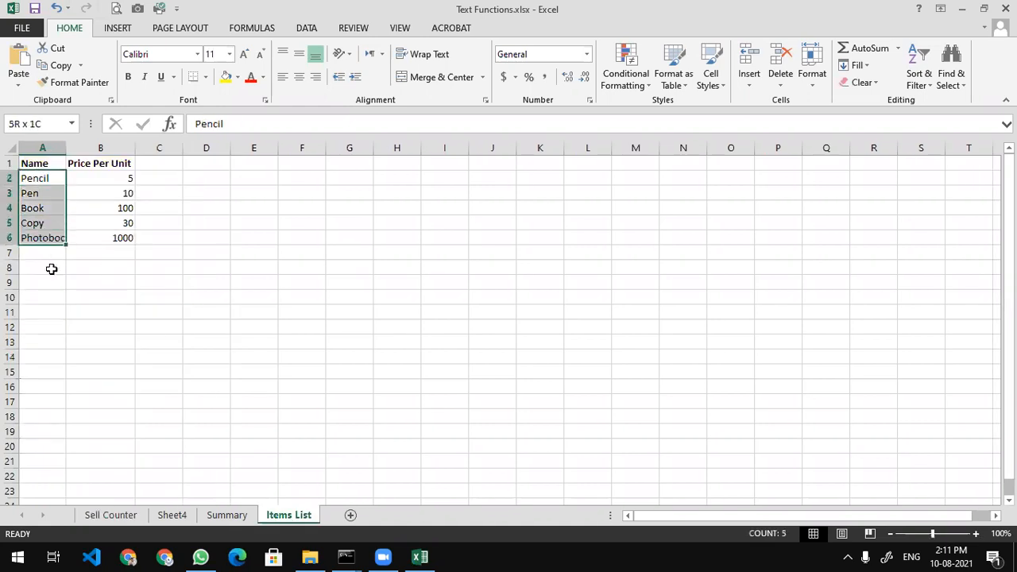
click(96, 518)
click(290, 516)
click(120, 189)
click(120, 194)
click(120, 221)
click(114, 207)
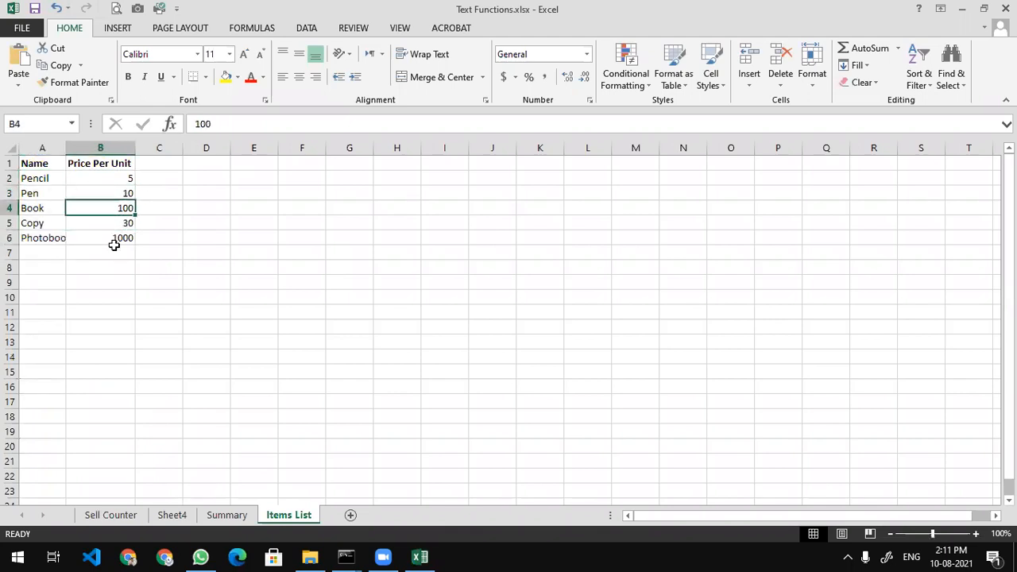
click(91, 516)
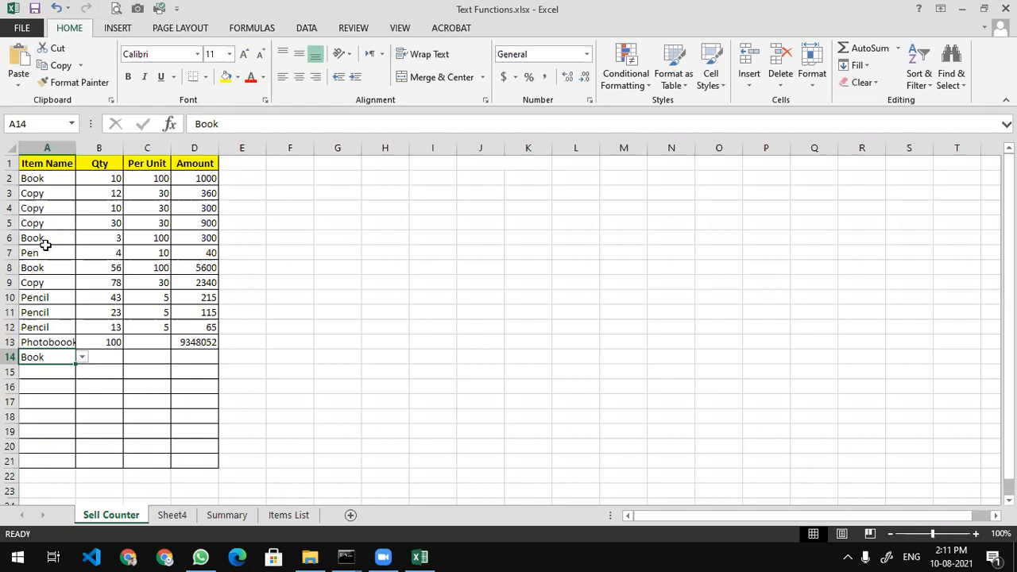
Change row 7's item to Pencil and check its price lookup and amount formulas
click(48, 250)
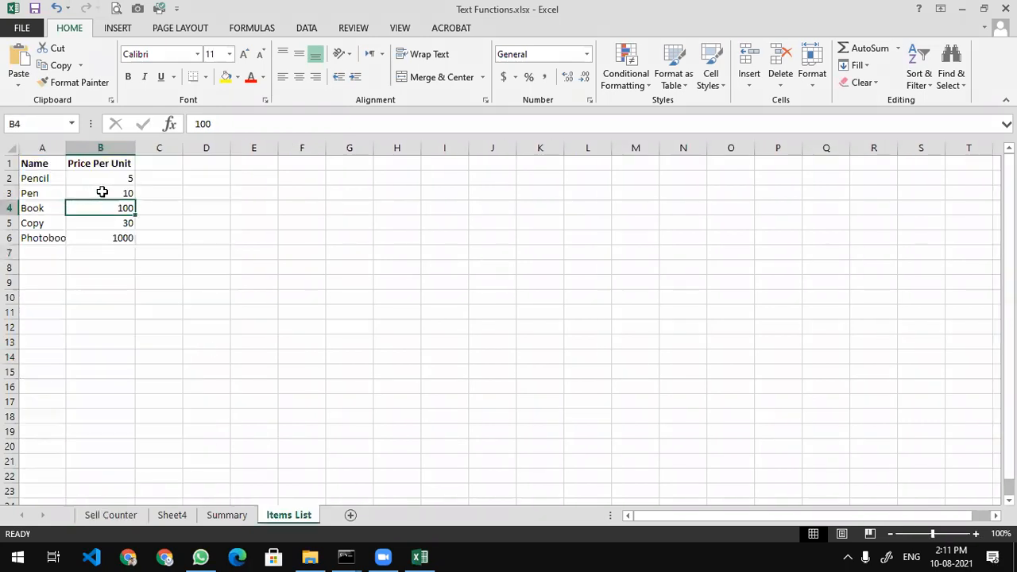
click(110, 516)
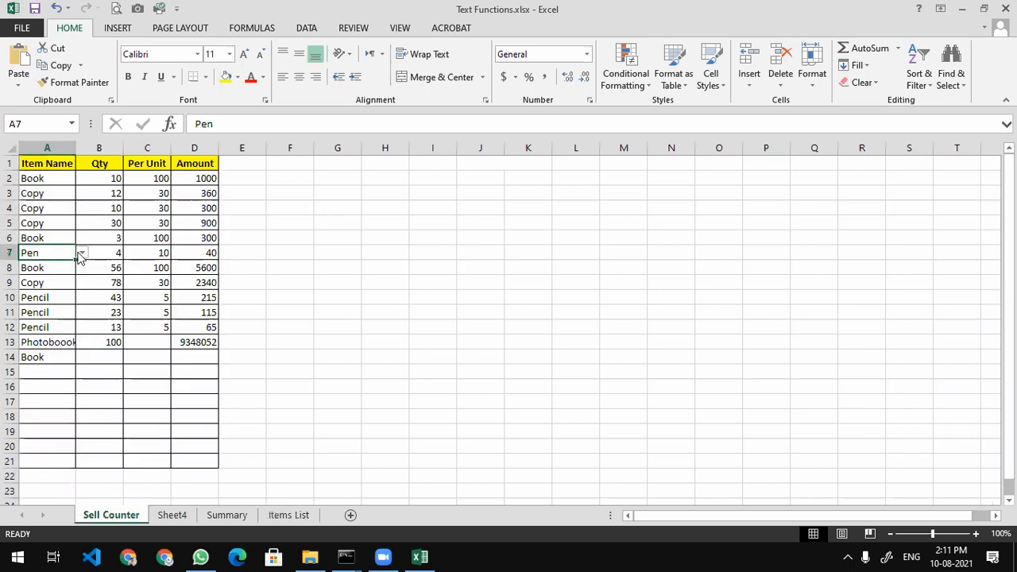
click(82, 252)
click(50, 266)
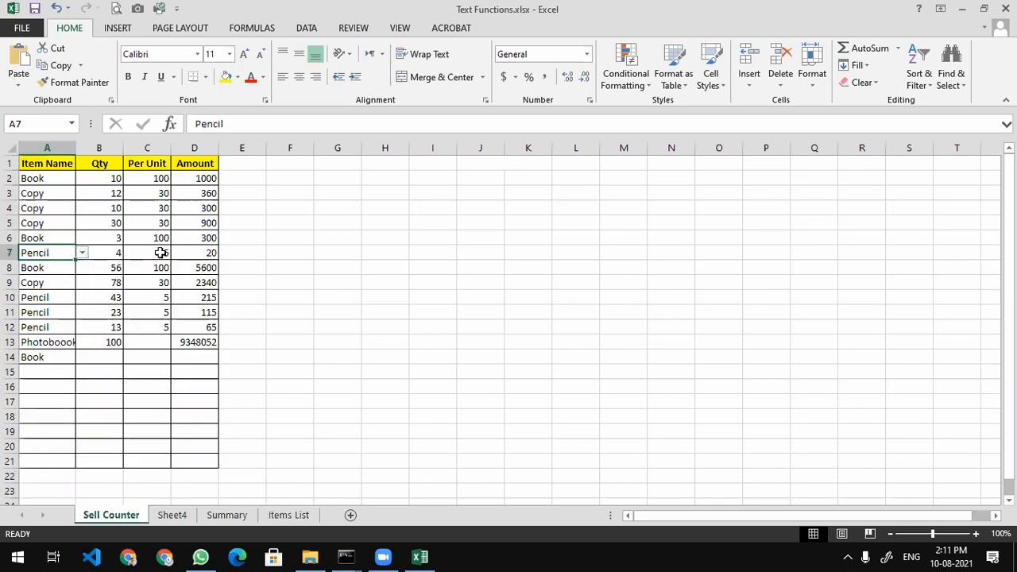
click(135, 254)
click(196, 251)
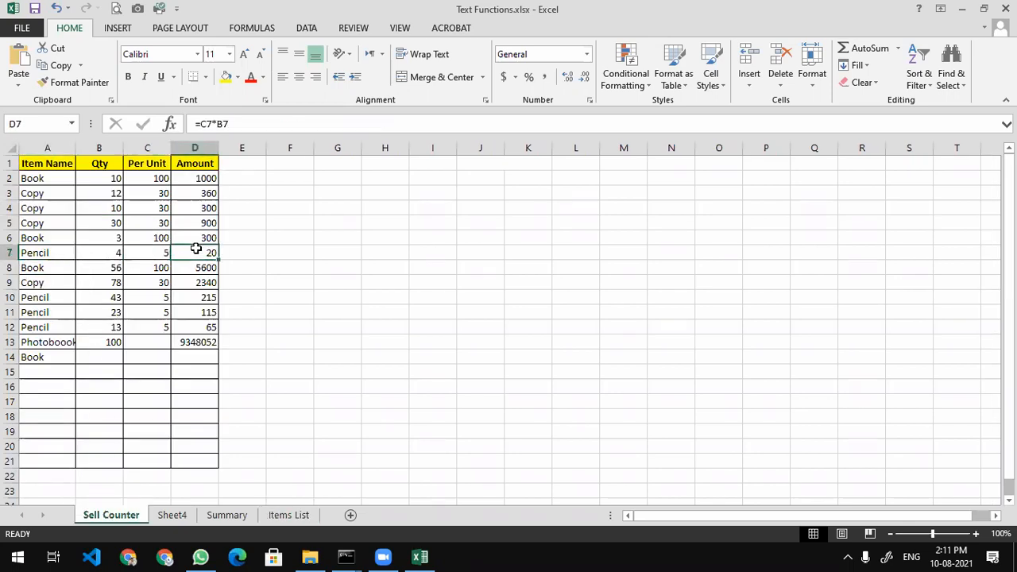
click(147, 253)
click(114, 252)
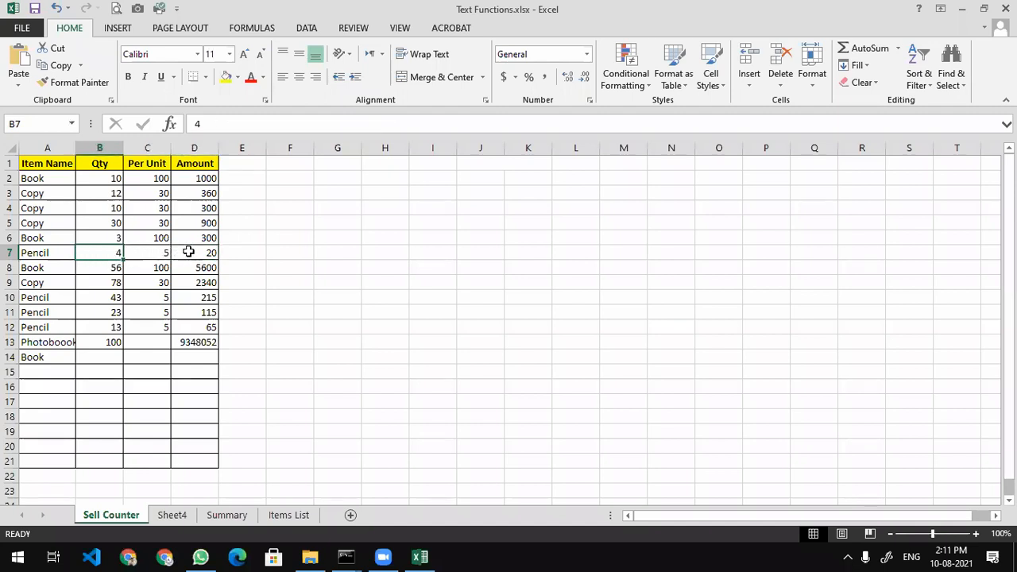
click(197, 251)
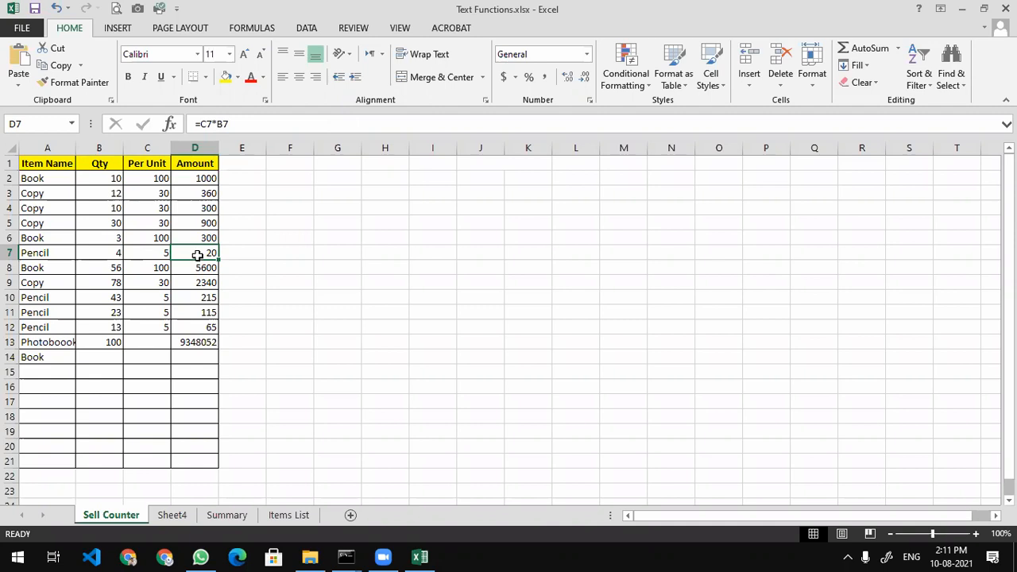
Change row 3's item from Copy to Pen
click(48, 341)
click(50, 357)
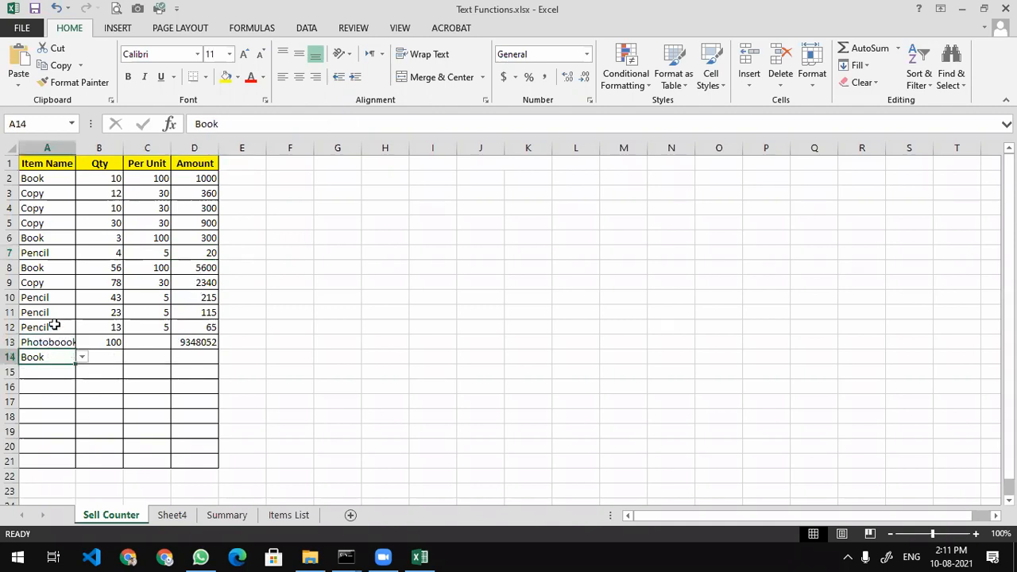
click(48, 196)
click(81, 193)
click(85, 219)
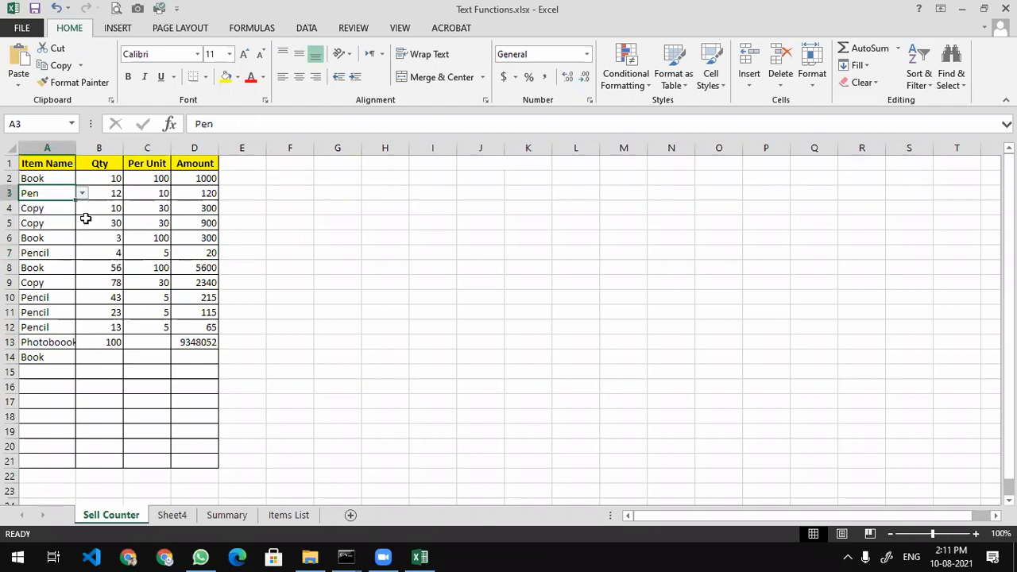
Clear rows 3 to 13, A14, and the item and quantity in A2:B2
drag(53, 193, 205, 342)
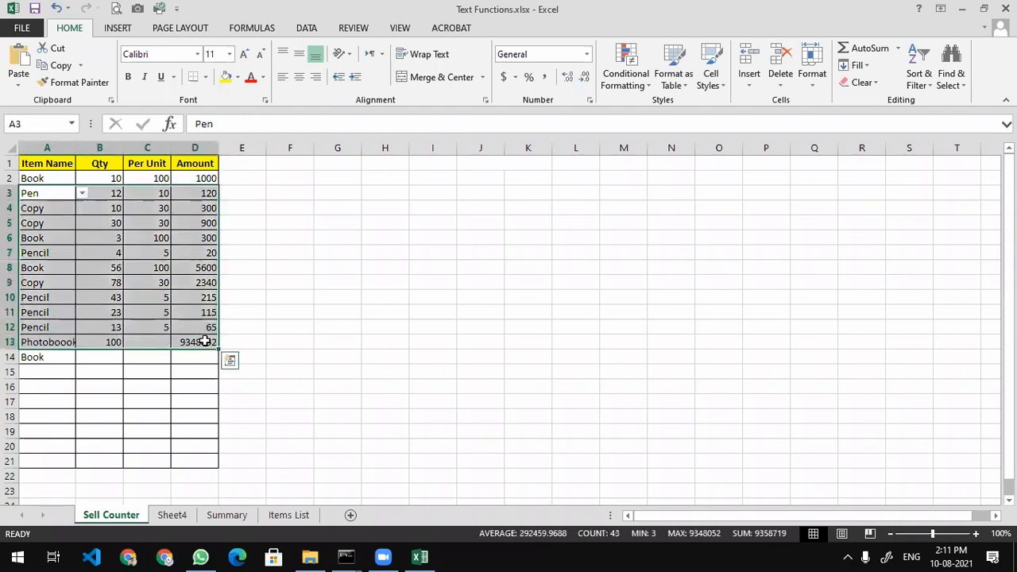
key(Delete)
click(36, 355)
key(Delete)
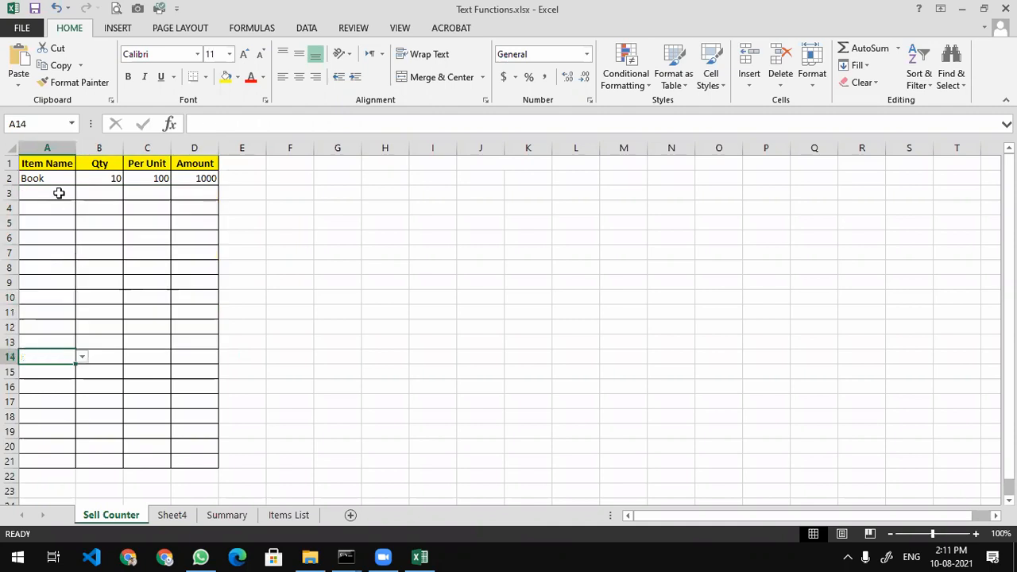
click(42, 179)
key(Delete)
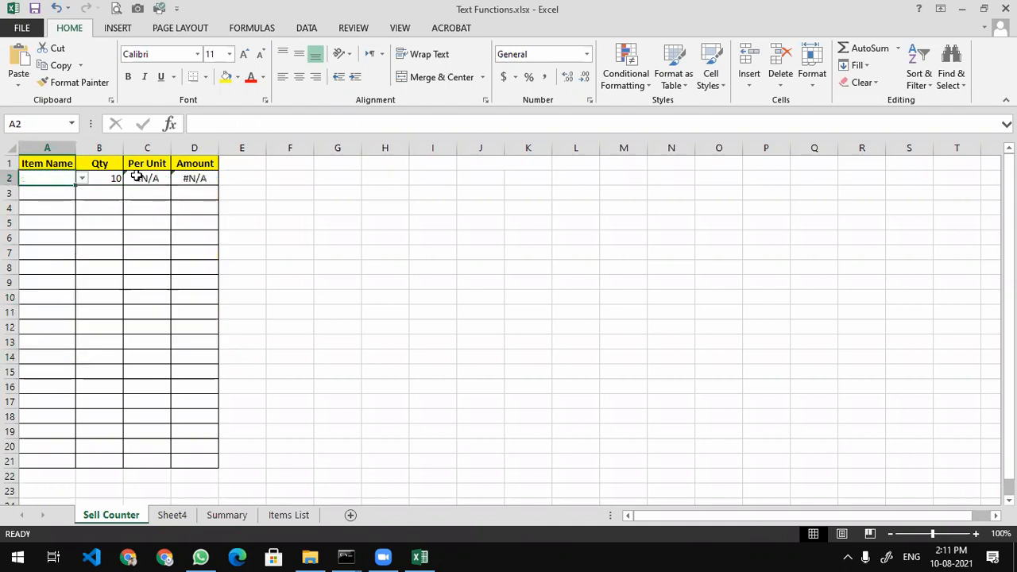
click(110, 179)
key(Delete)
Set A2 to Book with quantity 10 and check the resulting price and amount formulas
click(68, 180)
click(84, 182)
click(73, 208)
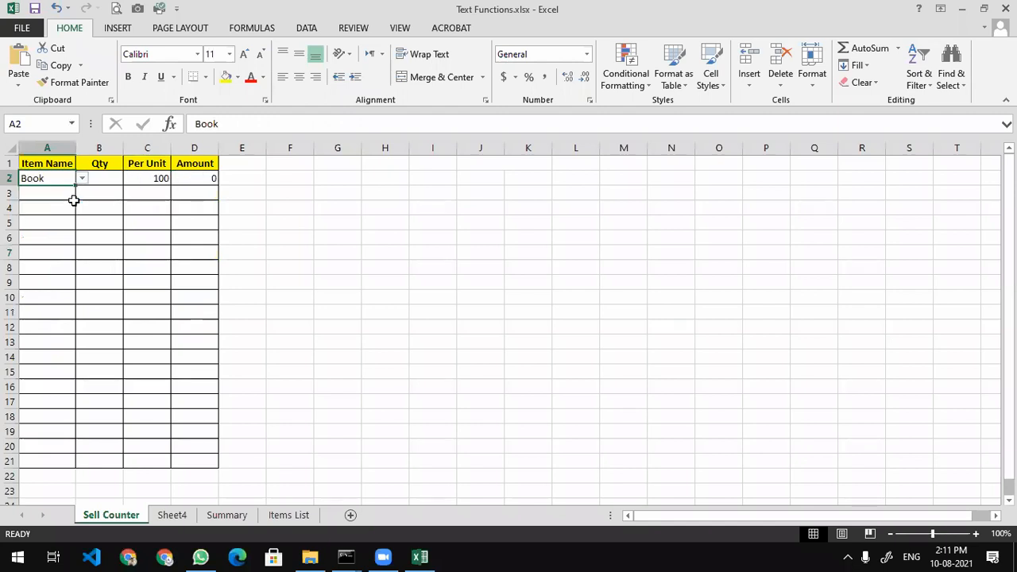
key(Tab)
text(1)
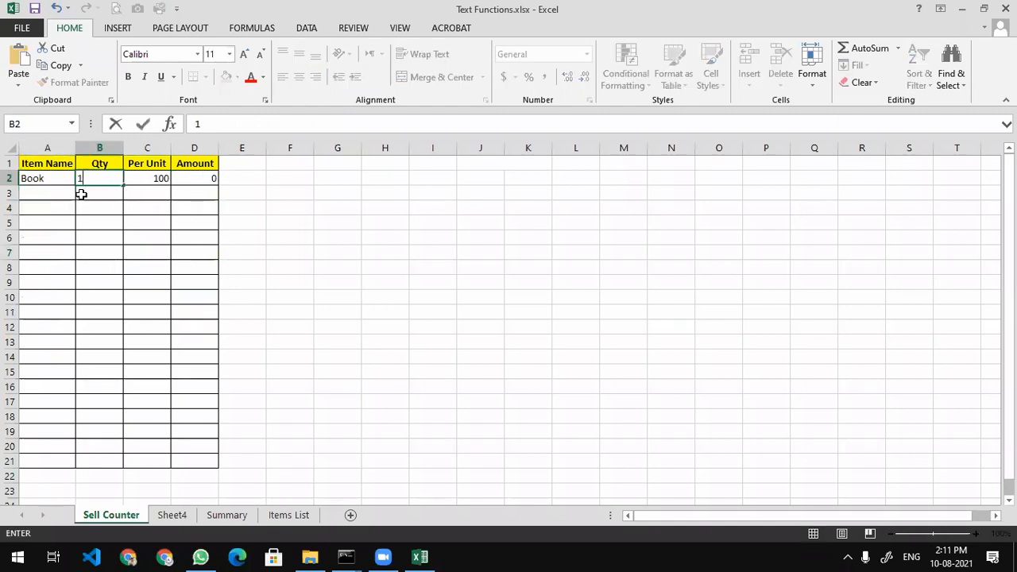
key(Return)
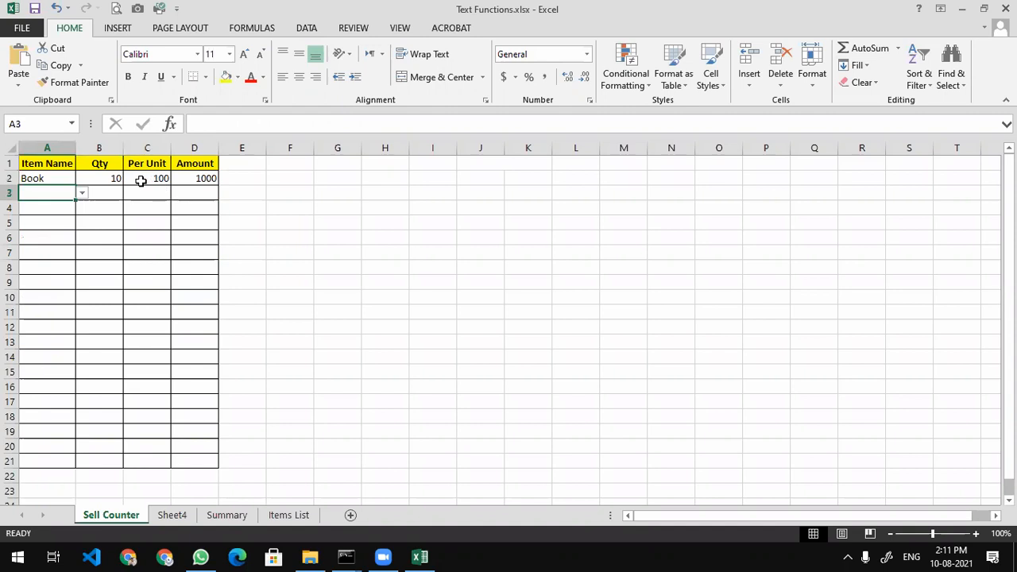
click(141, 181)
click(69, 179)
click(115, 177)
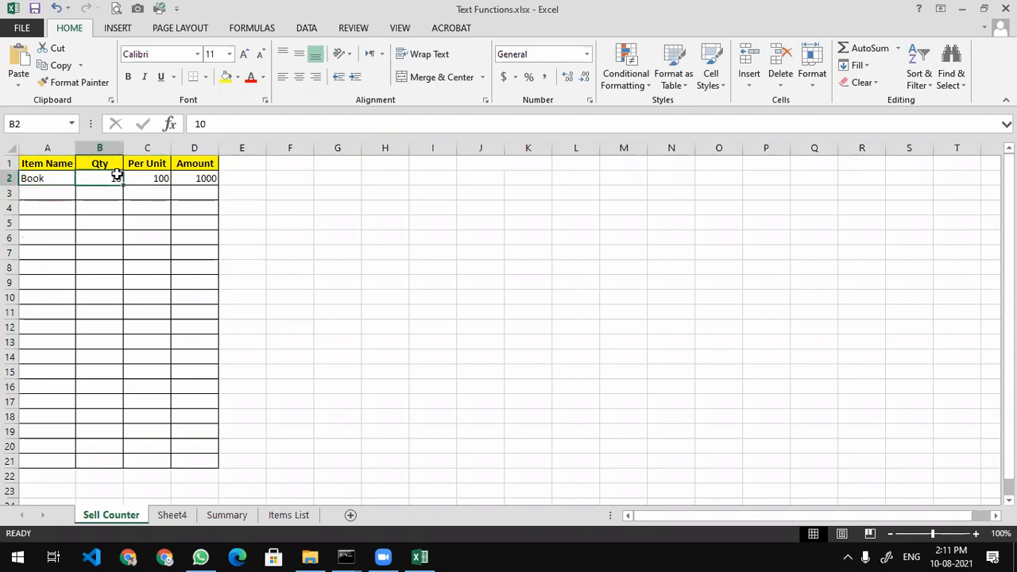
click(193, 178)
click(149, 178)
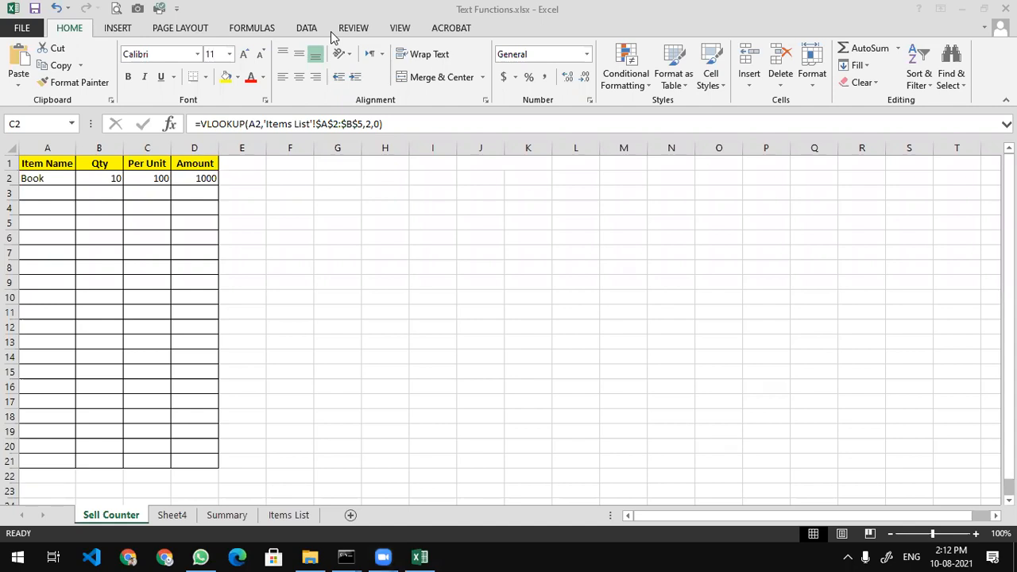
After checking Items List prices, set the Sell Counter item in A6 to Book
click(309, 227)
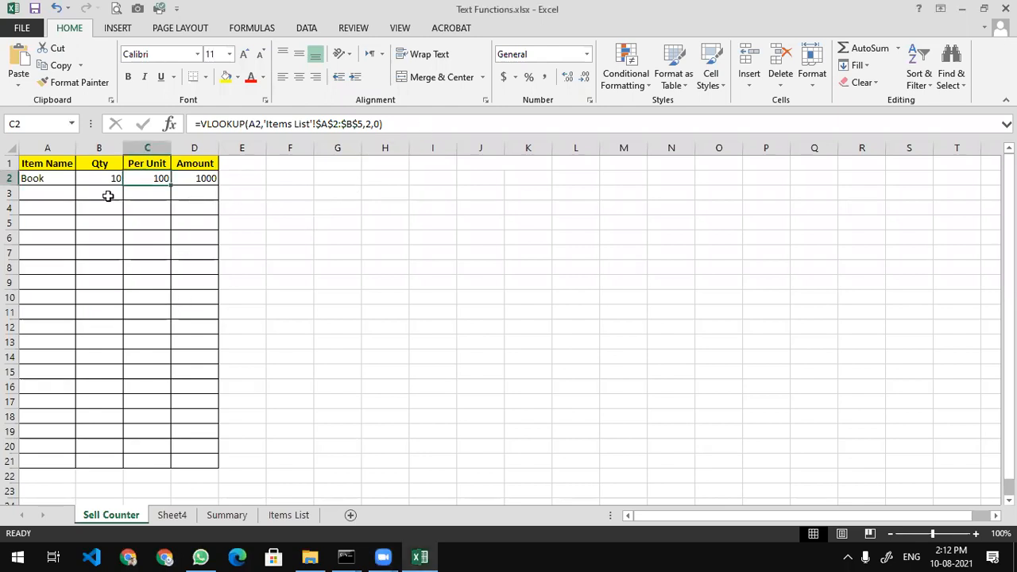
click(288, 515)
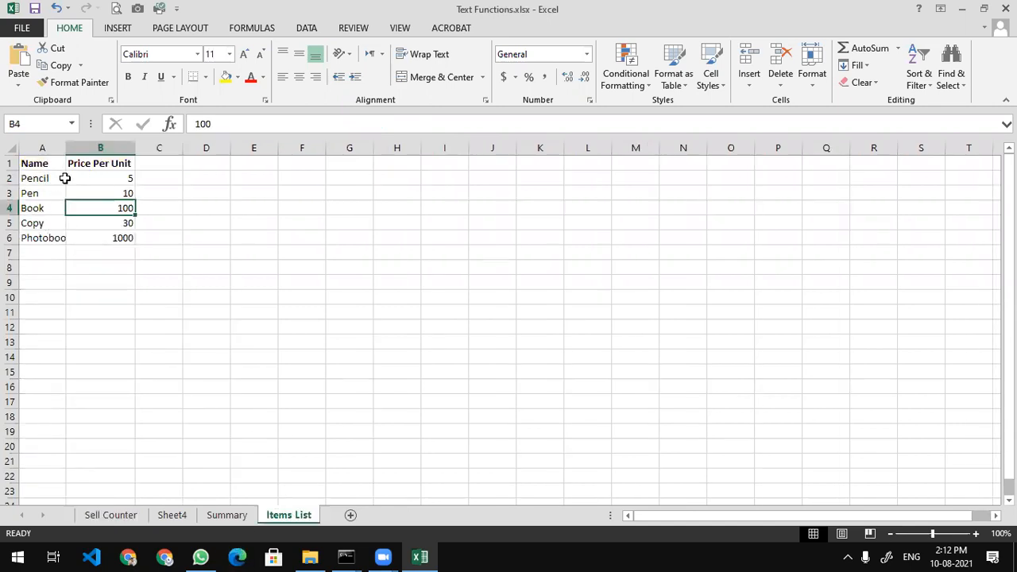
click(96, 515)
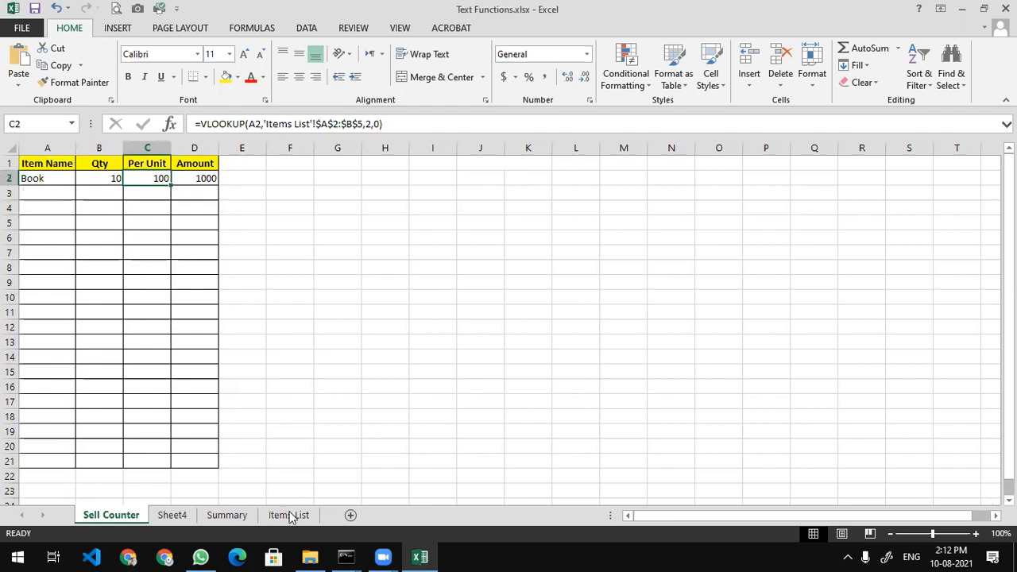
click(290, 515)
click(99, 516)
click(71, 241)
click(82, 239)
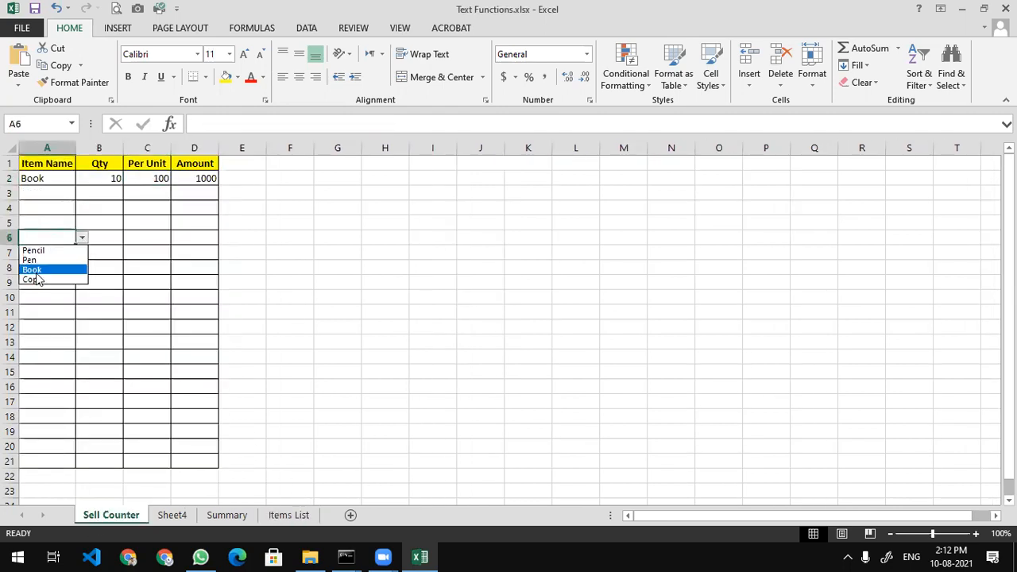
click(36, 271)
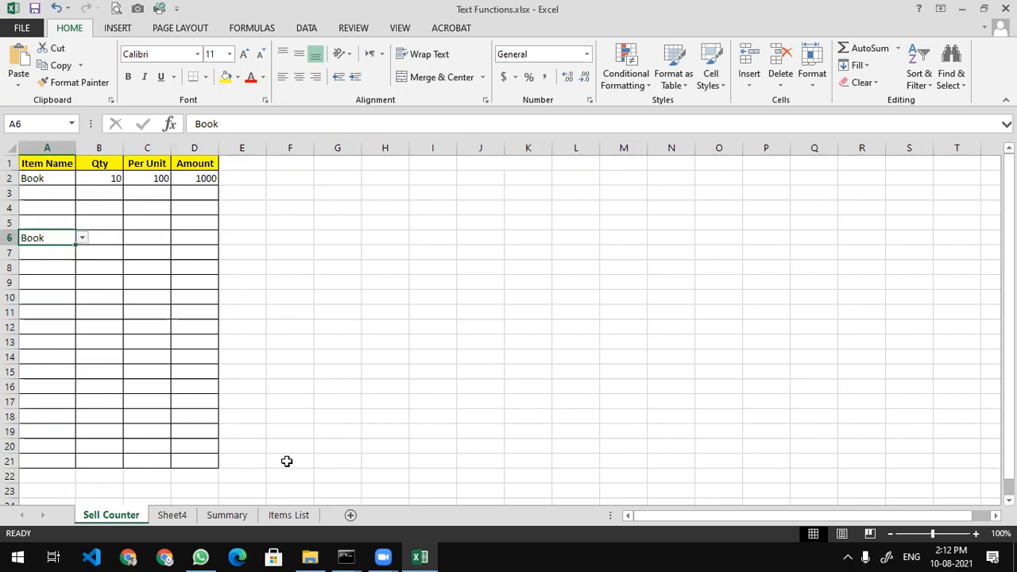
Add Laptop Charger priced 400 in row 7 of the Items List sheet
click(284, 515)
click(41, 253)
key(Down)
key(Down)
click(42, 253)
text(Laptop)
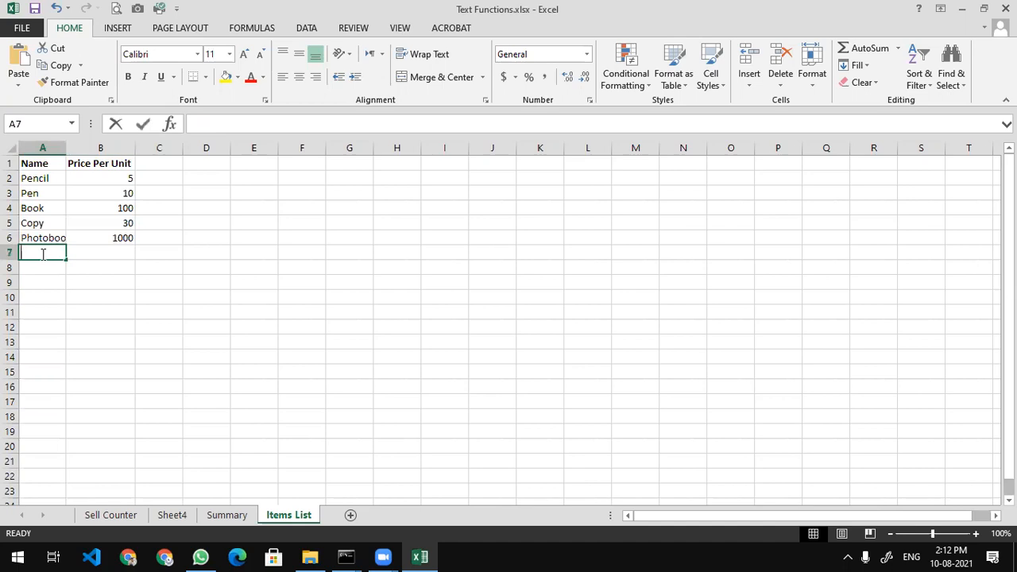
text( Charger)
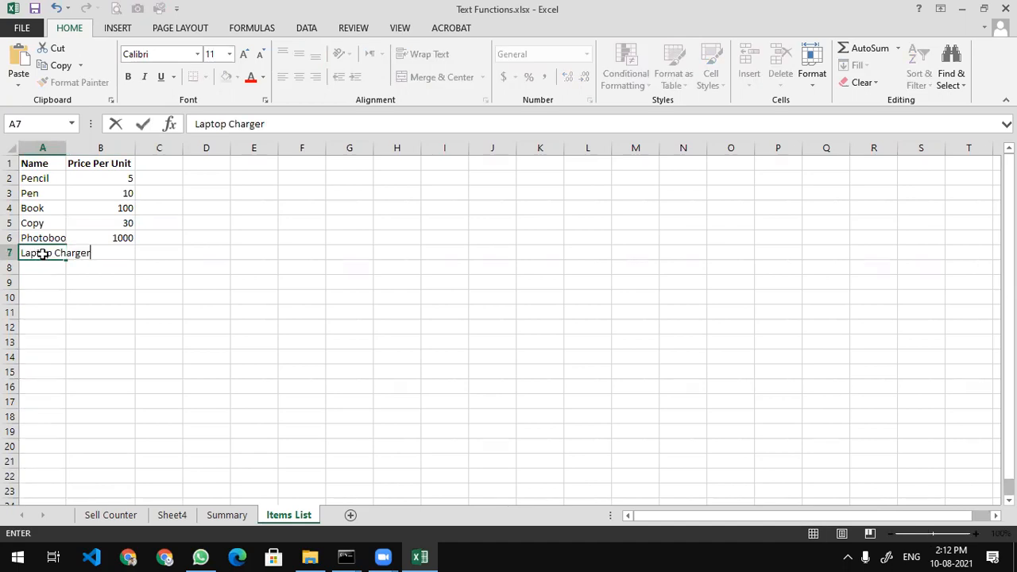
key(Return)
click(106, 250)
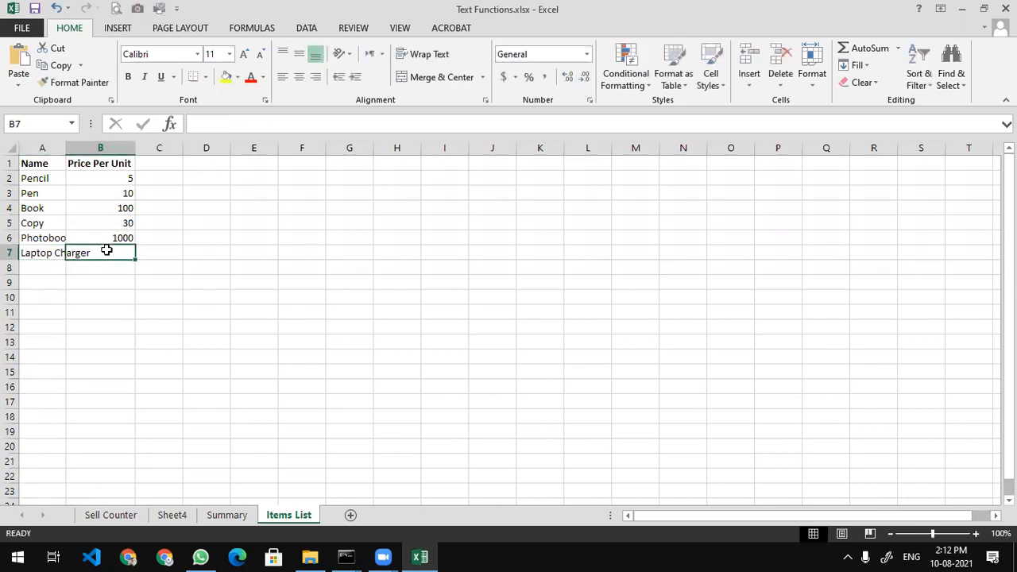
text(400)
key(Return)
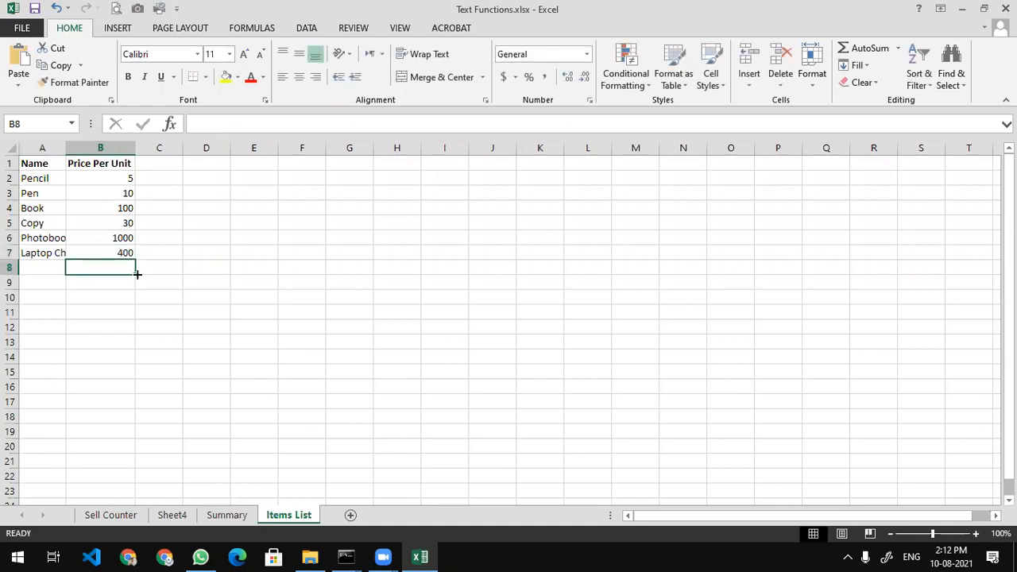
Back on Sell Counter, keep Book as the item in A6
click(113, 518)
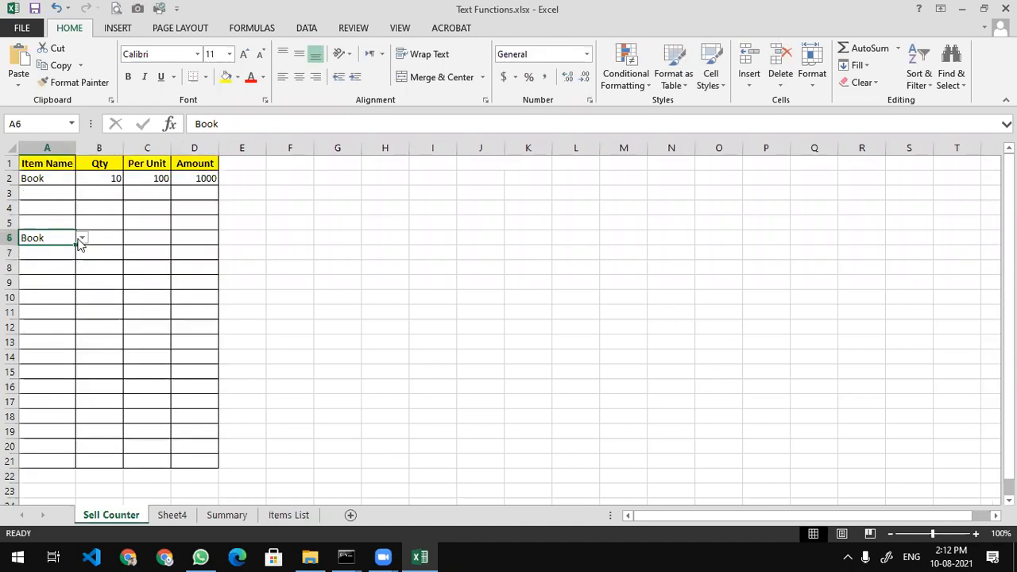
click(82, 237)
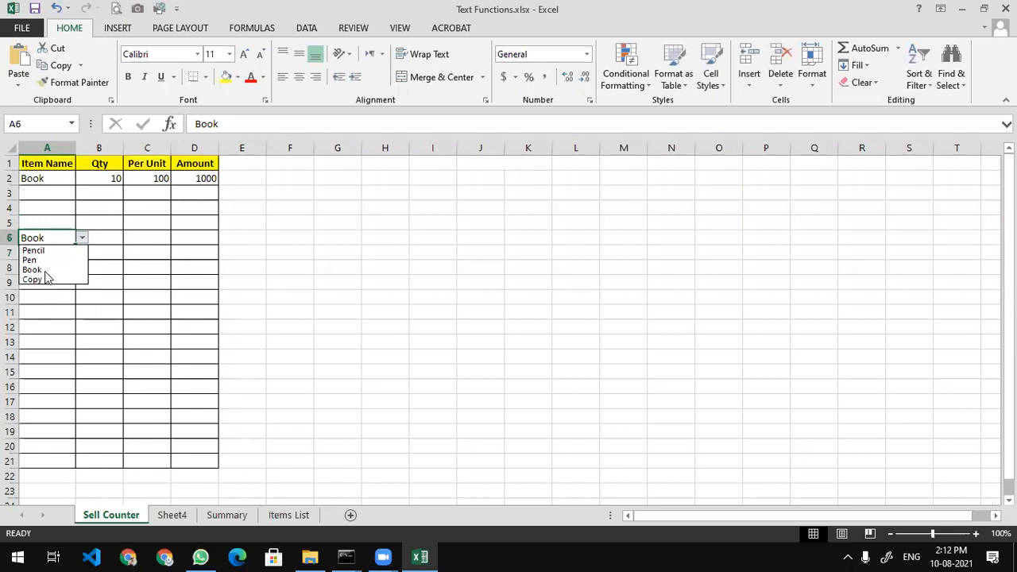
click(49, 271)
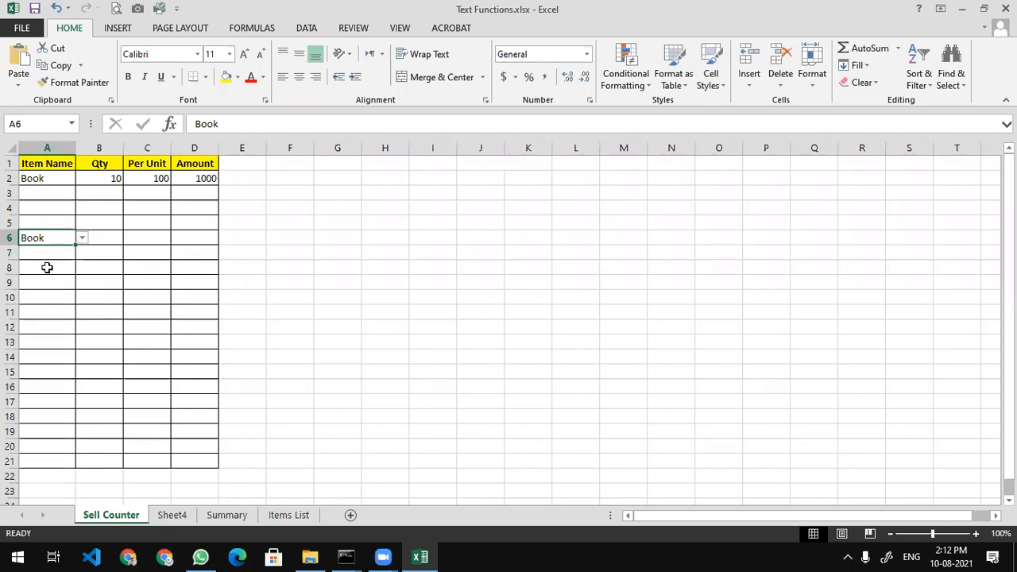
click(342, 426)
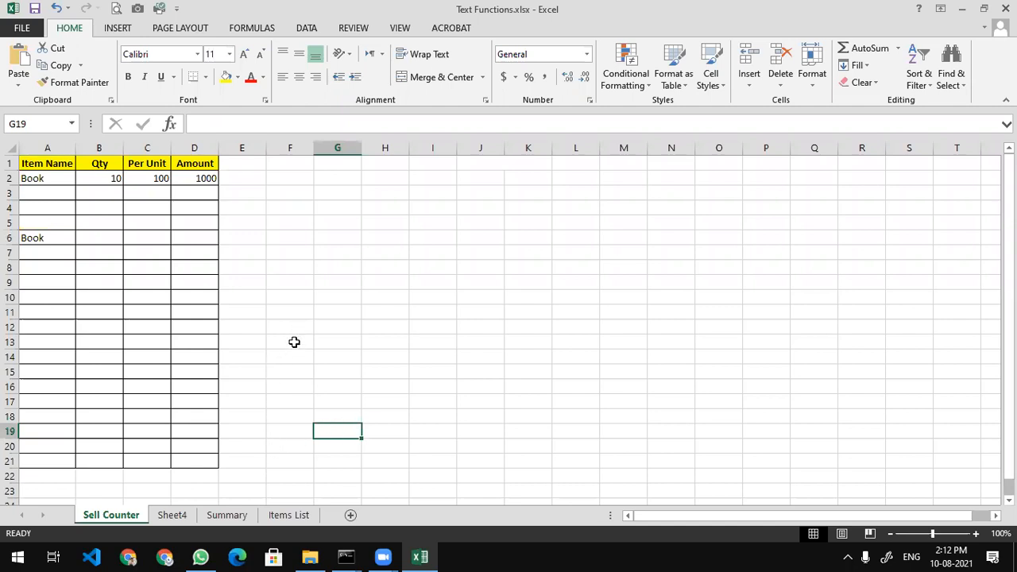
click(222, 517)
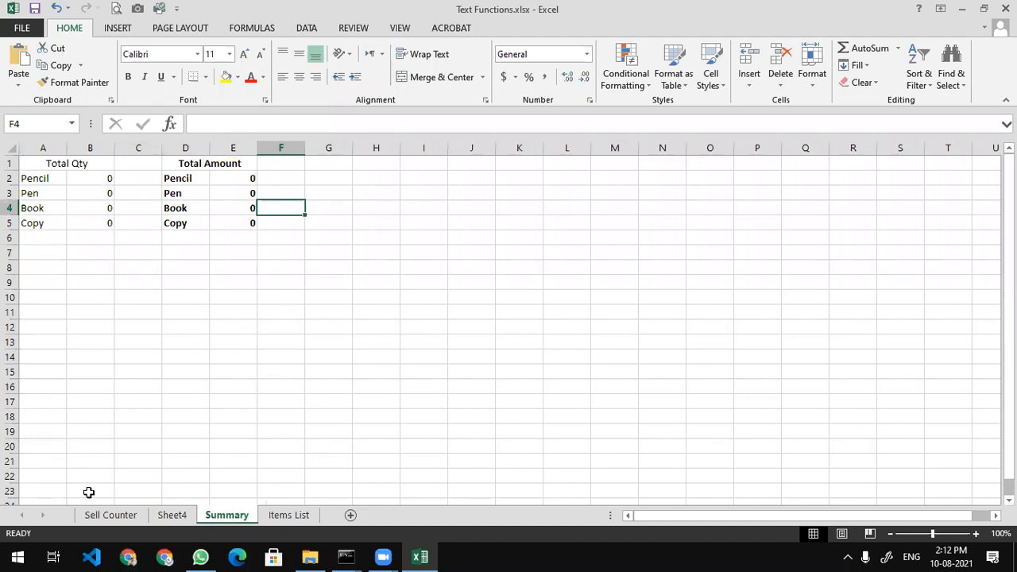
click(111, 515)
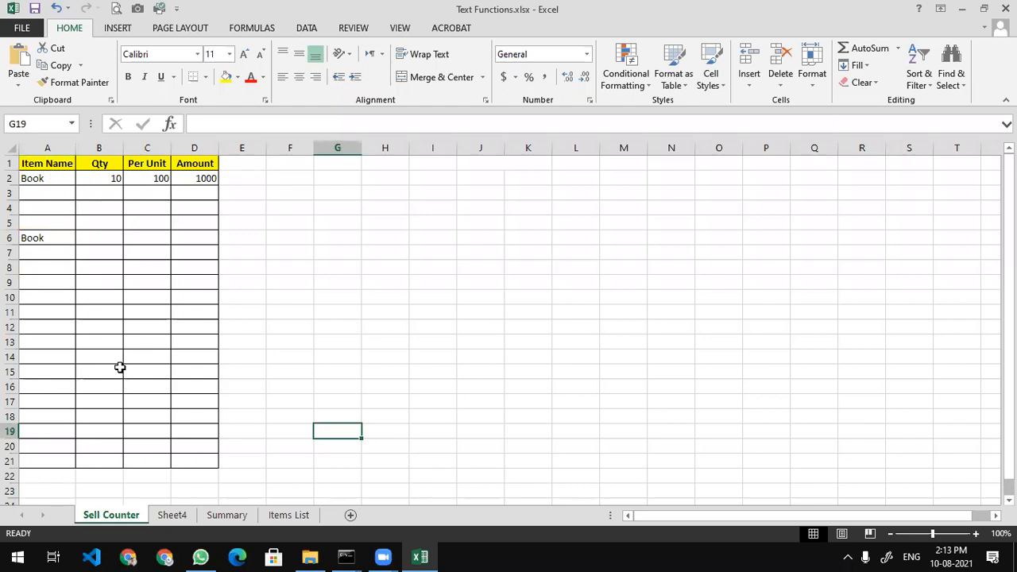
drag(191, 184, 196, 463)
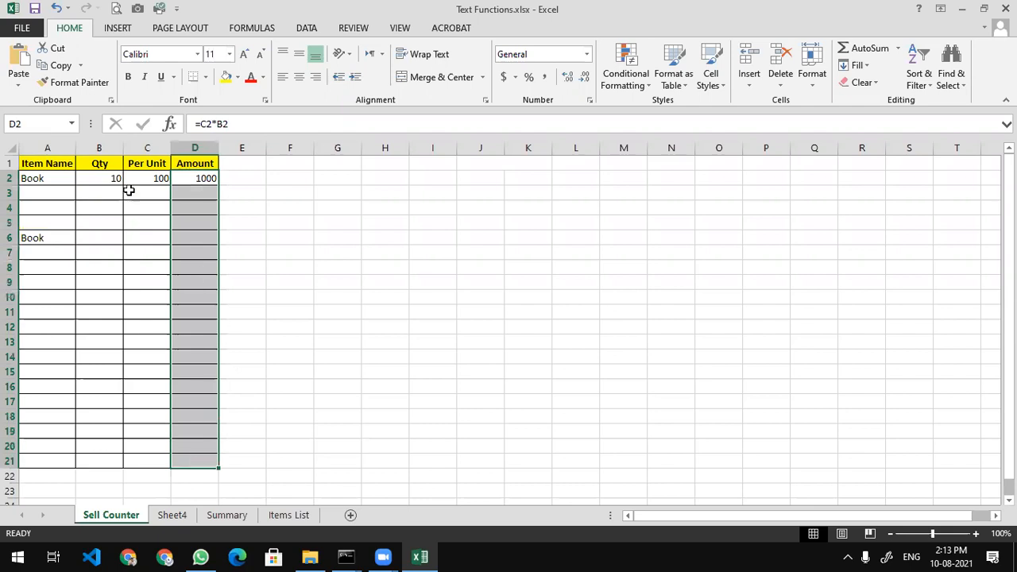
Set the item in A2 to Pencil and in A3 to Pen
drag(99, 176, 91, 374)
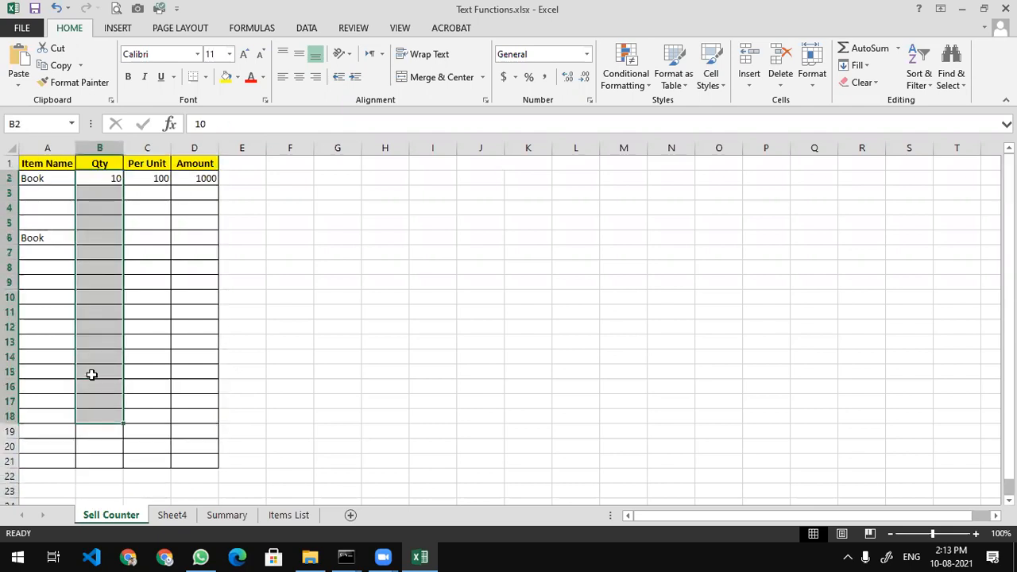
click(289, 209)
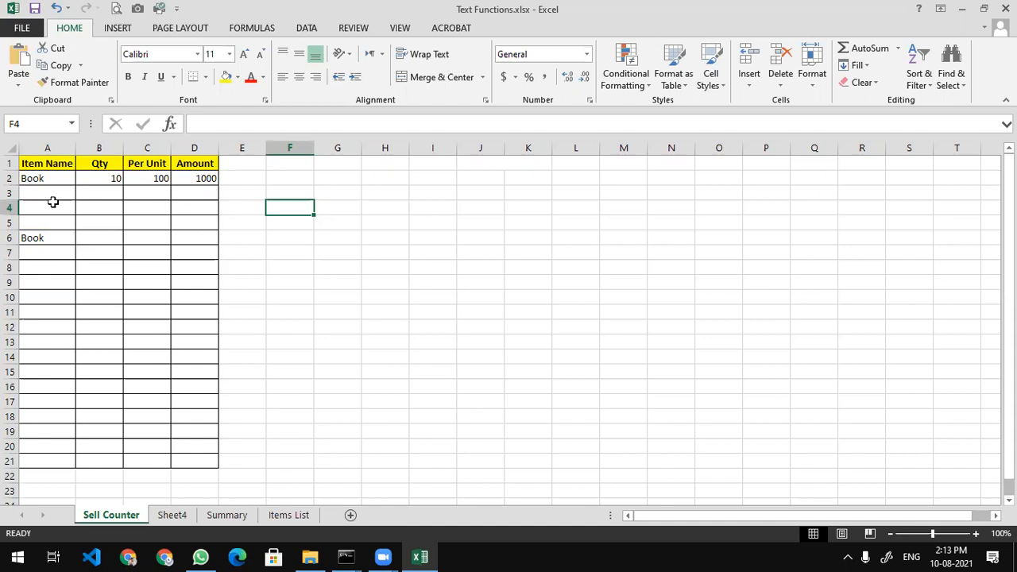
click(50, 178)
click(82, 177)
click(59, 192)
click(44, 195)
click(81, 193)
click(58, 212)
Fill C2's Per Unit VLOOKUP down to C21 and inspect its results and ranges
click(142, 193)
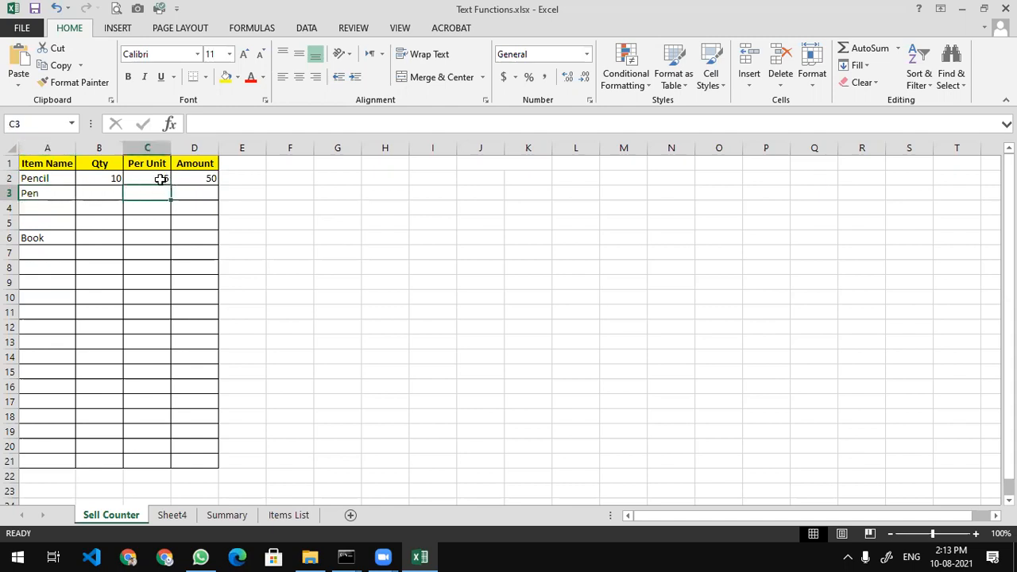
click(149, 173)
drag(170, 185, 159, 466)
click(147, 195)
drag(147, 209, 150, 230)
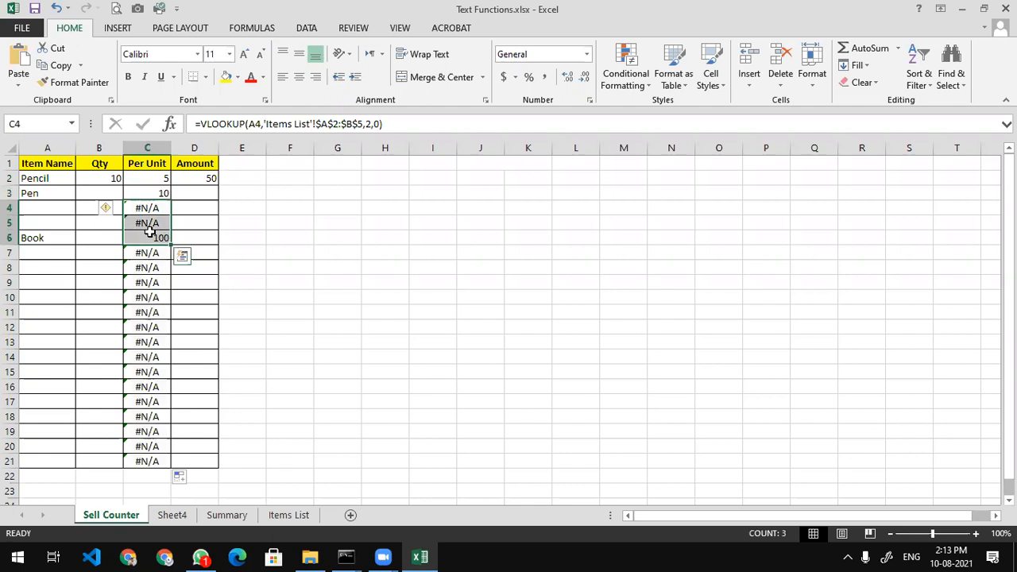
double_click(147, 179)
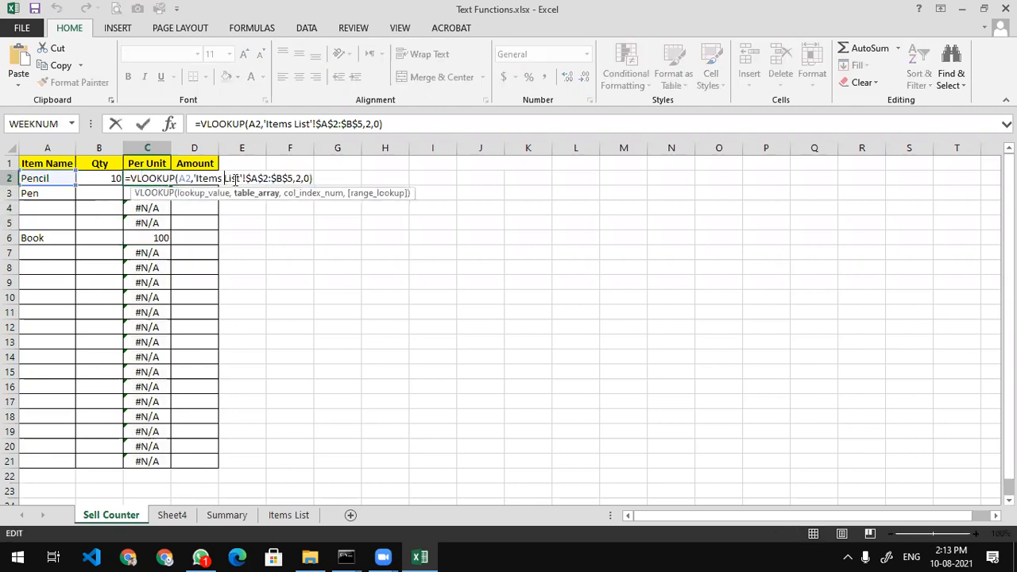
drag(63, 193, 195, 447)
drag(130, 237, 131, 223)
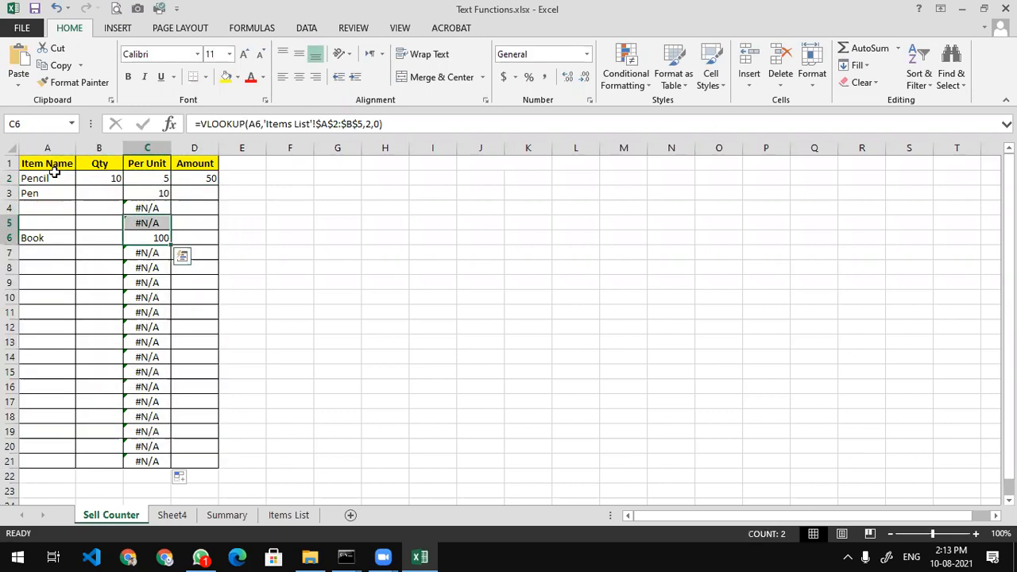
click(296, 179)
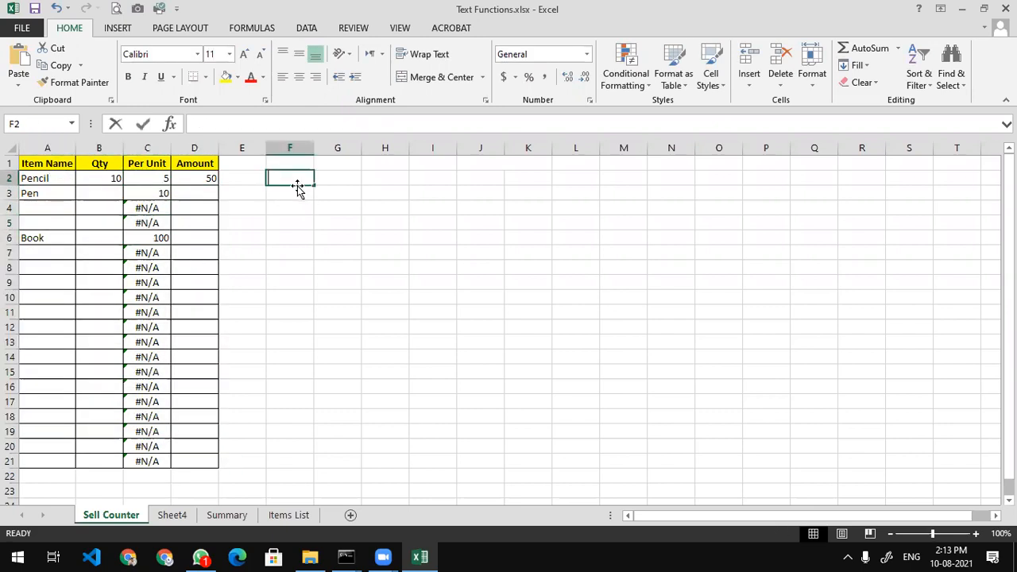
List the items Pen, Pencil, Book and Pen in F2:F5
text(Pen)
key(Return)
text(Pencil)
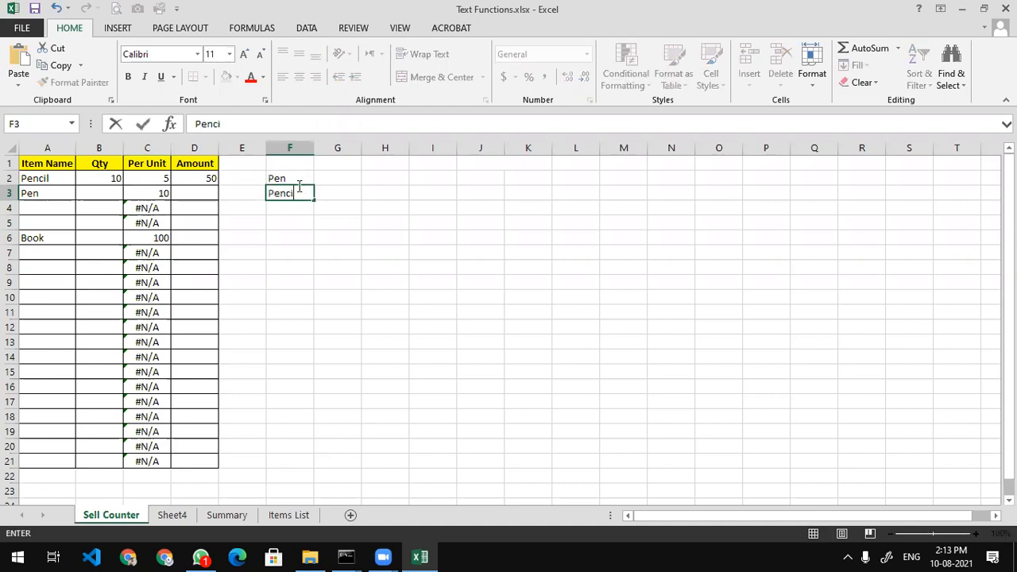
key(Return)
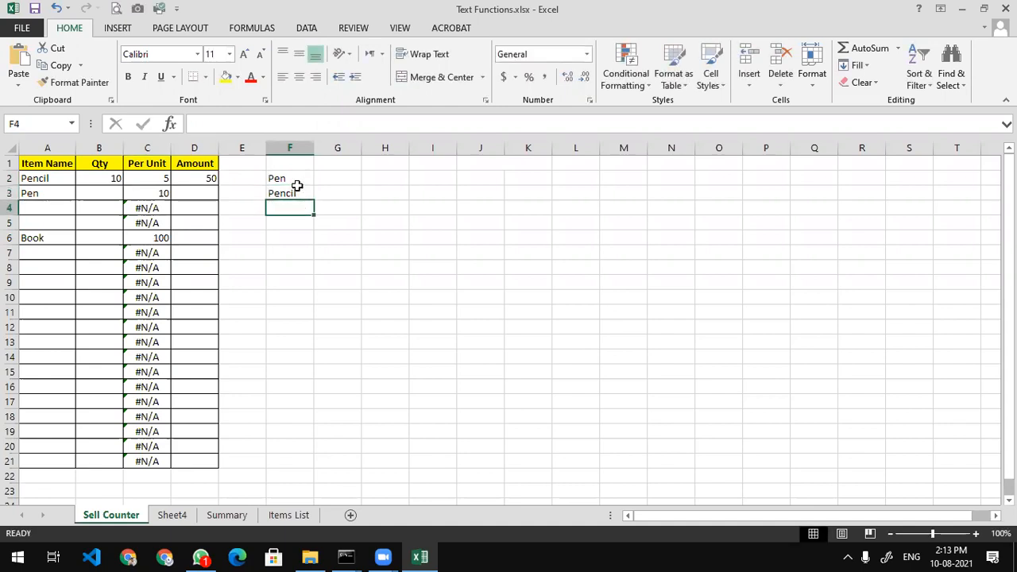
text(Book)
key(Return)
text(Peb)
key(Return)
key(Up)
text(Pen)
key(Return)
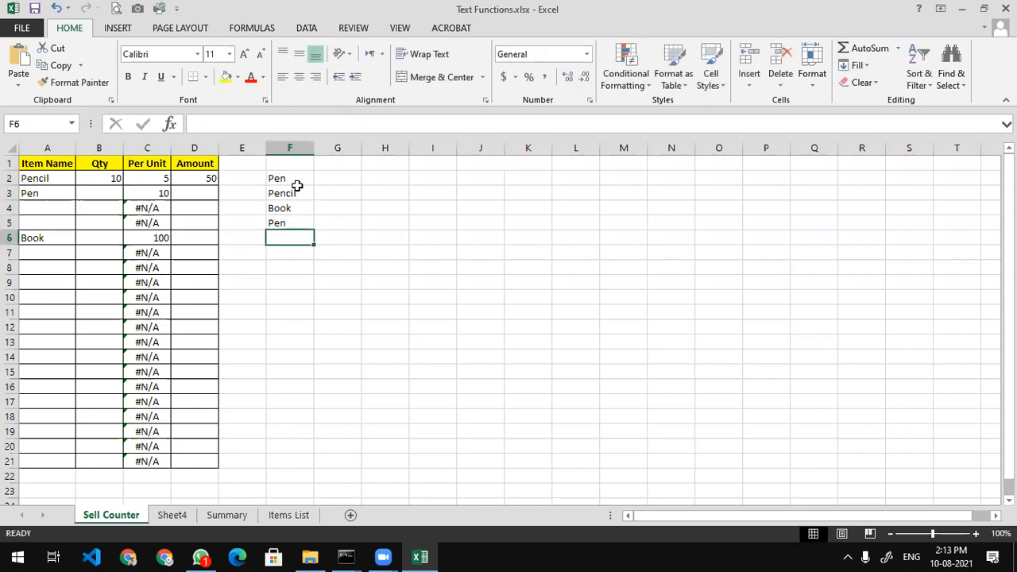
Enter quantities 10, 20, 20 and 30 in G2:G5
key(Right)
key(Up)
key(Up)
key(Up)
key(Up)
text(10)
key(Return)
text(20)
key(Return)
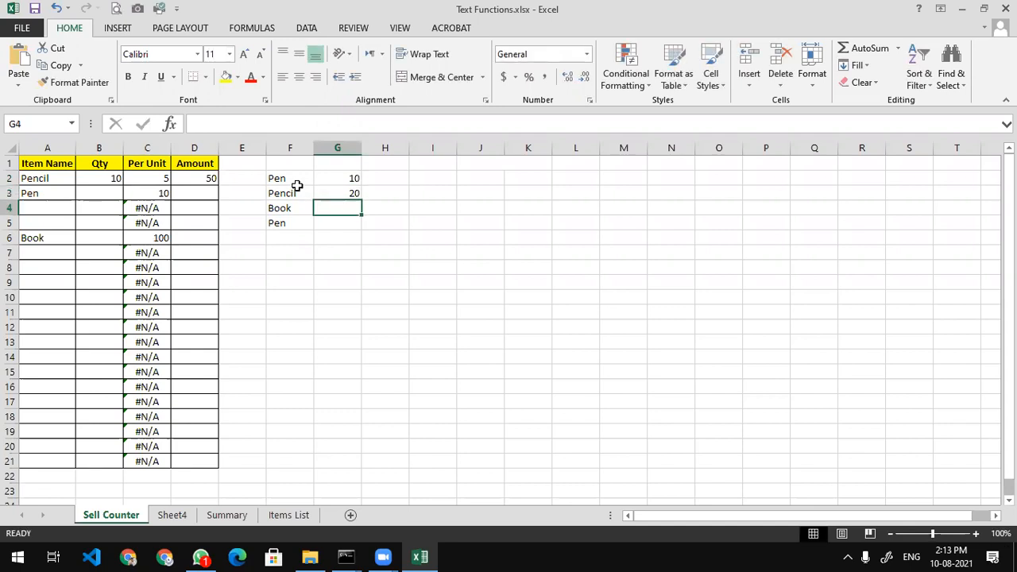
text(20)
key(Return)
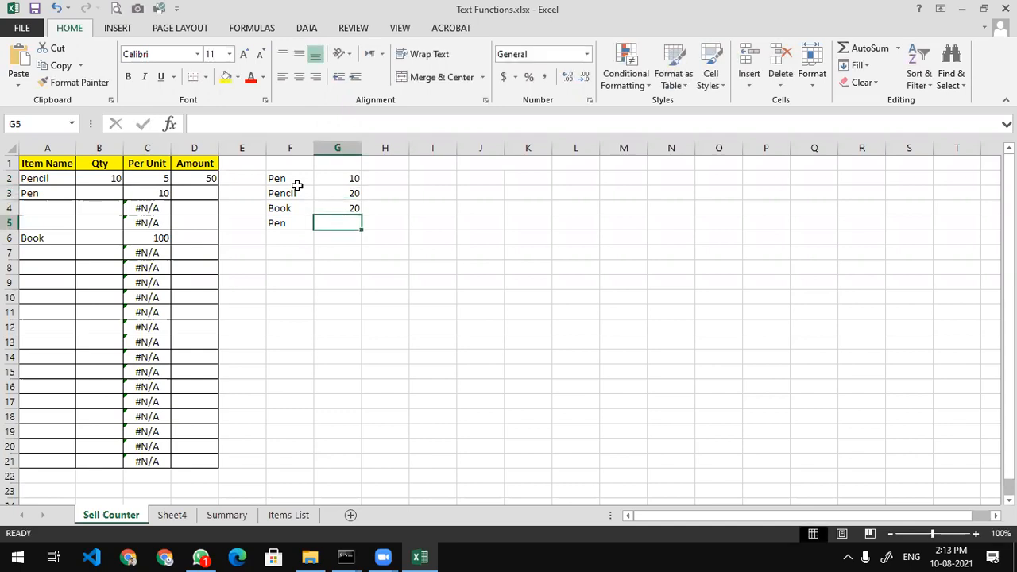
text(30)
key(Return)
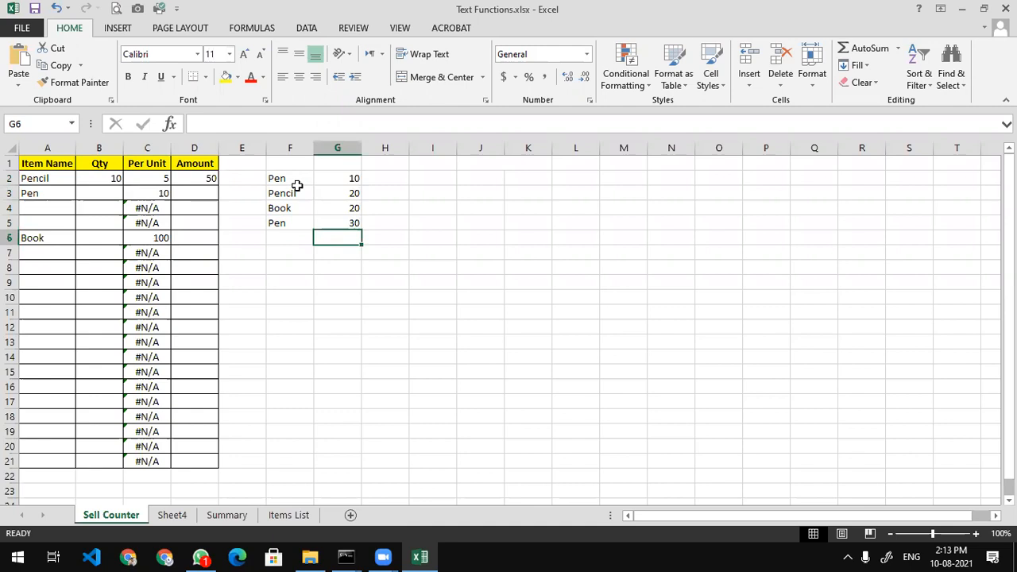
Add the headers Qty in G1 and Name in F1
click(347, 147)
click(346, 169)
text(Qty)
key(Return)
key(Left)
key(Up)
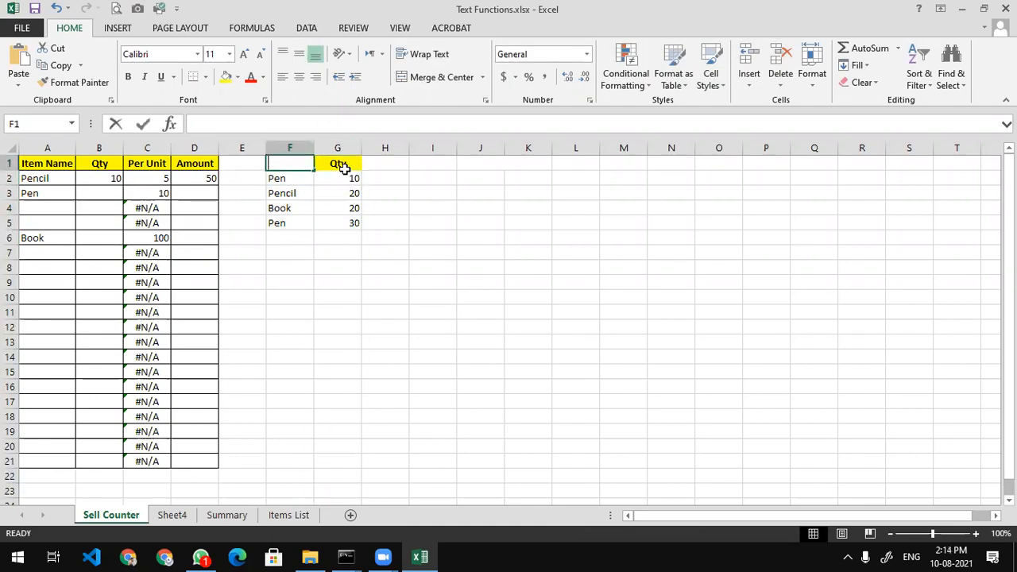
text(Name)
key(Tab)
key(Tab)
Add the headers Price in H1 and Amount in I1
text(AMo)
key(BackSpace)
key(BackSpace)
key(BackSpace)
text(Pr)
key(Return)
key(Right)
key(Right)
key(Up)
key(Right)
text(Amou)
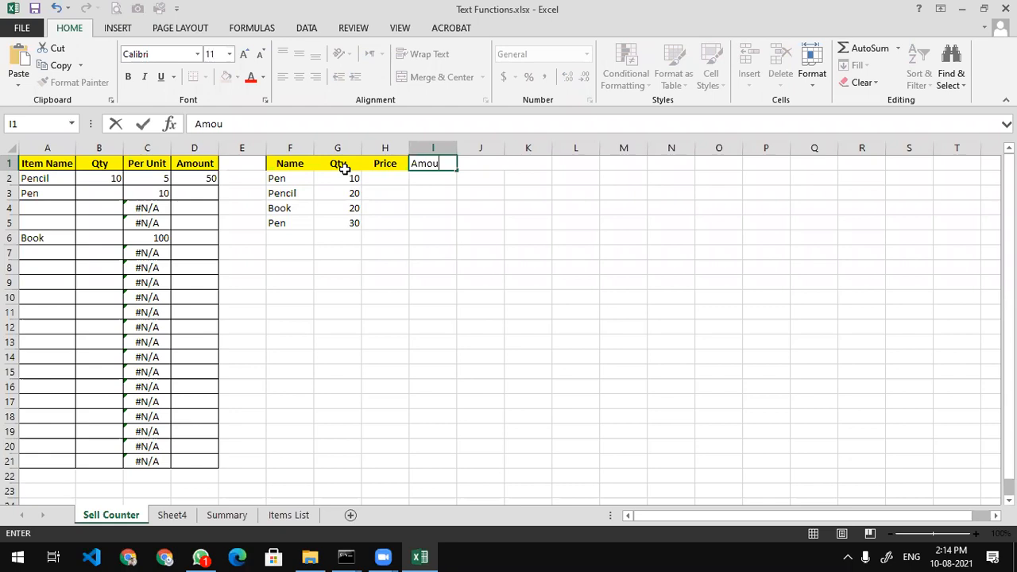
text(nt)
key(Return)
key(Left)
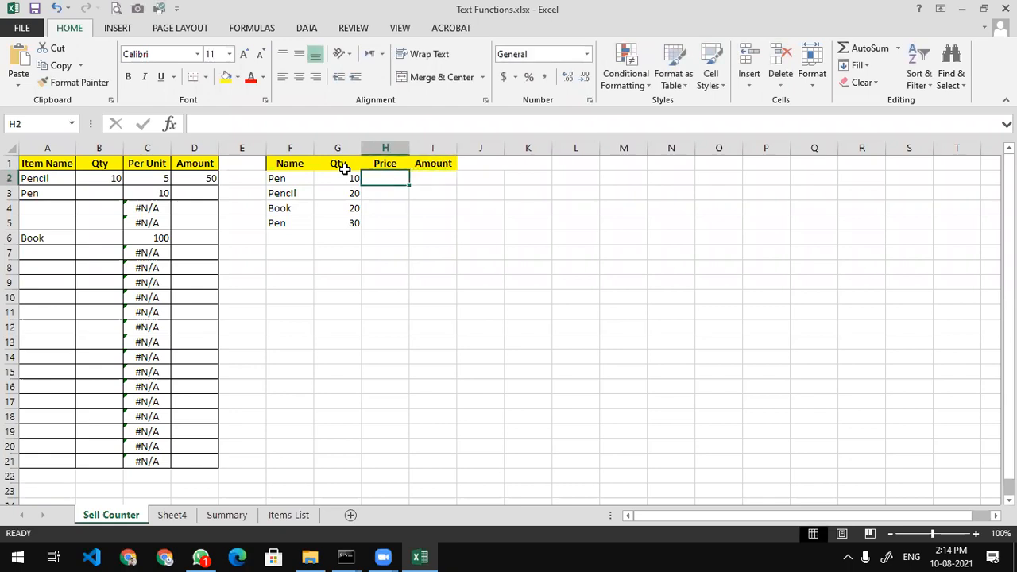
Enter the prices 5, 10, 100 and 5 in H2:H5
text(5)
key(Return)
text(1)
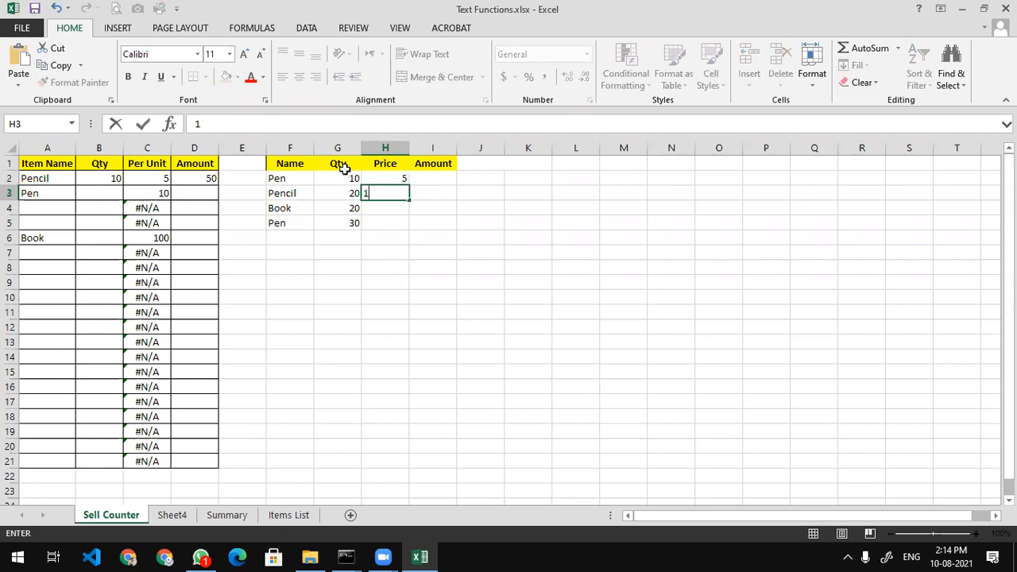
text(90)
key(Return)
text(100)
key(Return)
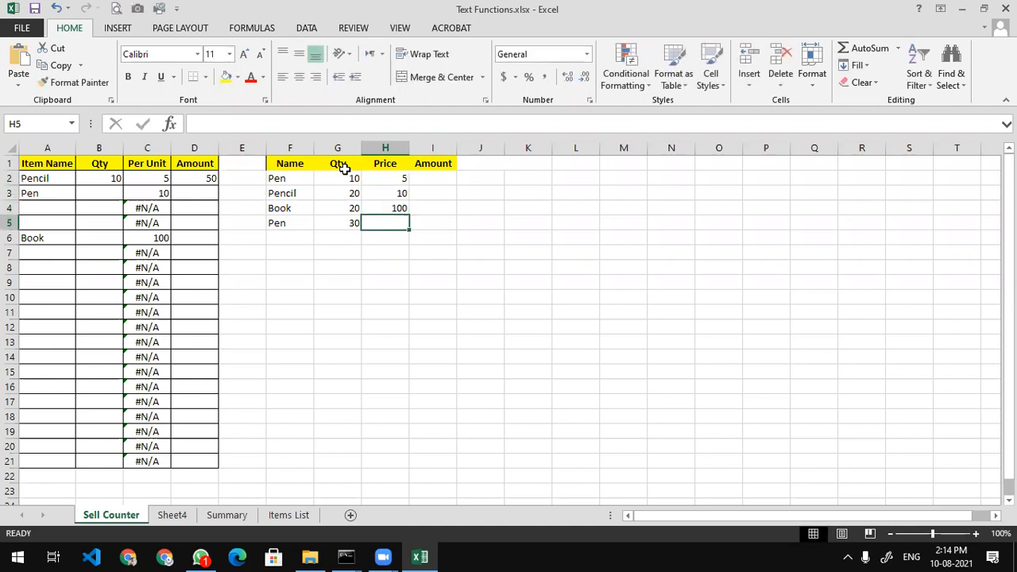
text(5)
key(Return)
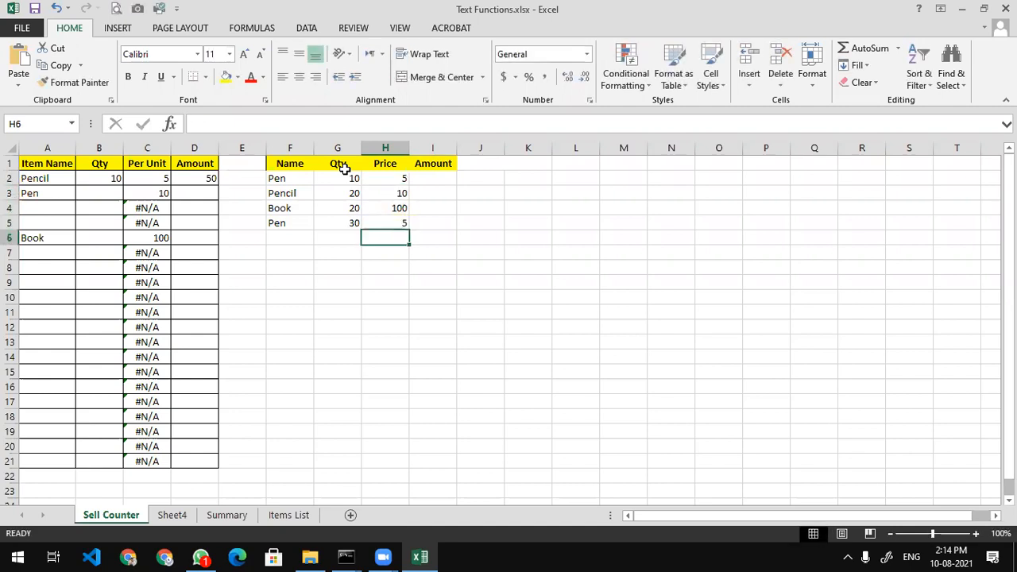
Enter =H2*G2 in I2 and fill the Amount formula down to row 5
key(Up)
key(Right)
key(Up)
key(Up)
key(Up)
text(=)
key(Left)
text(*)
key(Left)
key(Left)
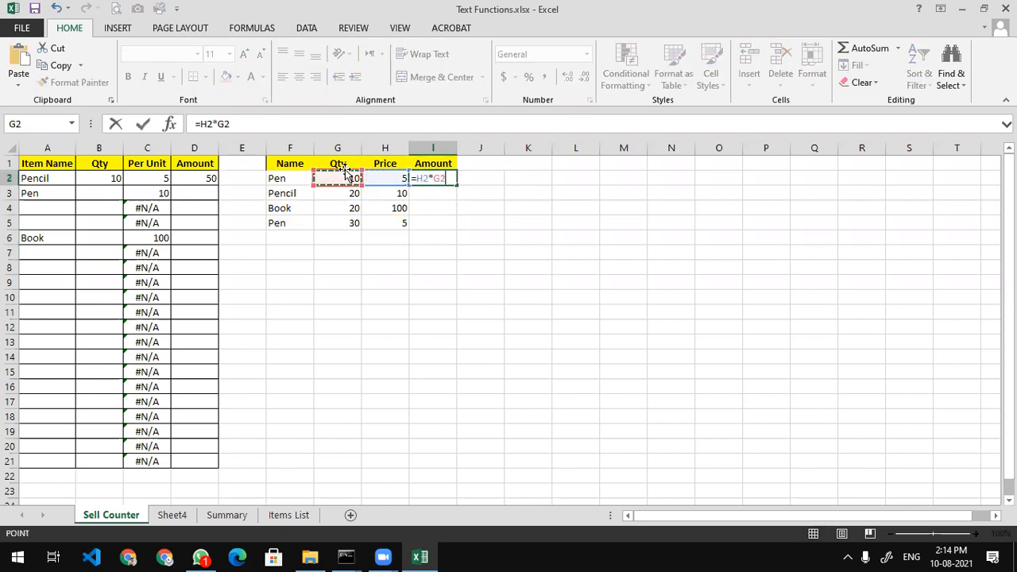
key(Return)
click(429, 177)
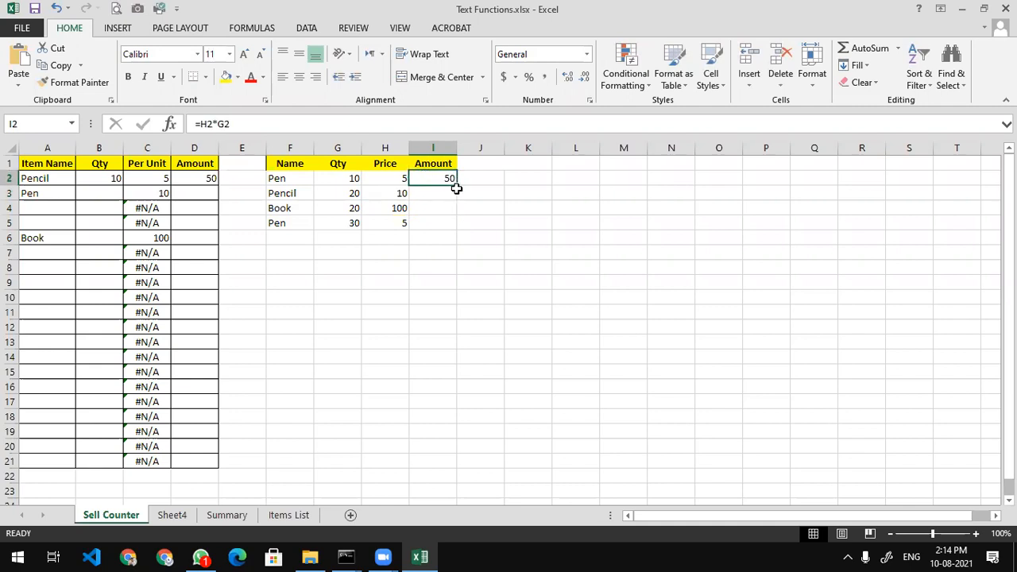
drag(456, 185, 456, 231)
click(413, 284)
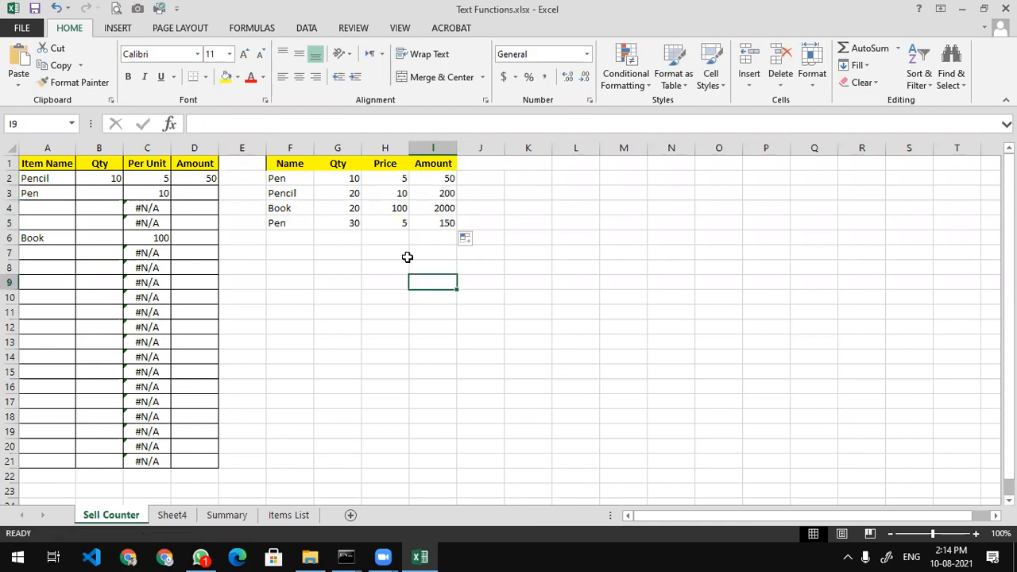
Label H7 'Total' and AutoSum the amounts in I7, giving 2400
click(406, 257)
text(Total)
key(Return)
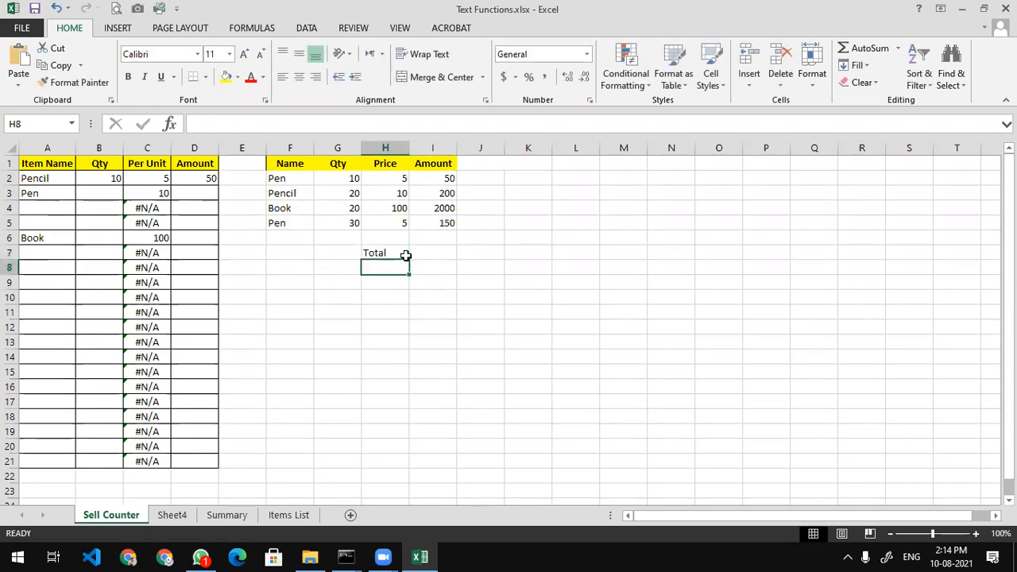
click(439, 250)
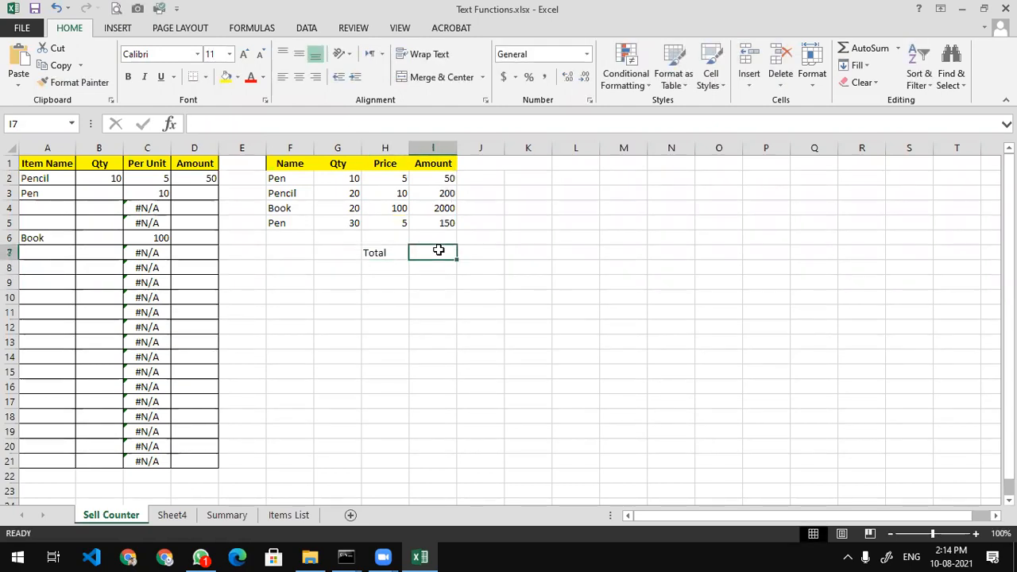
key(alt+equal)
key(Return)
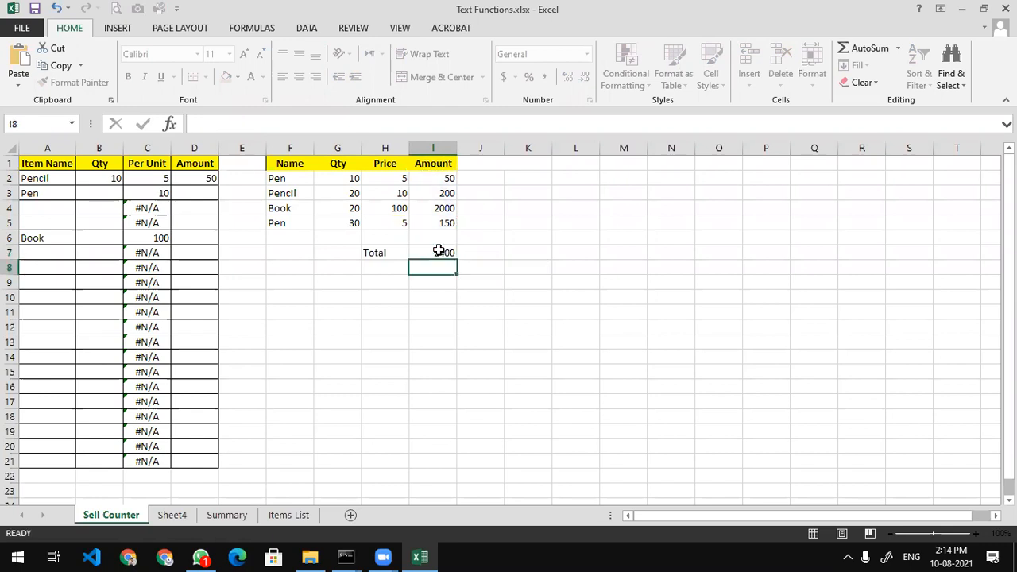
click(436, 251)
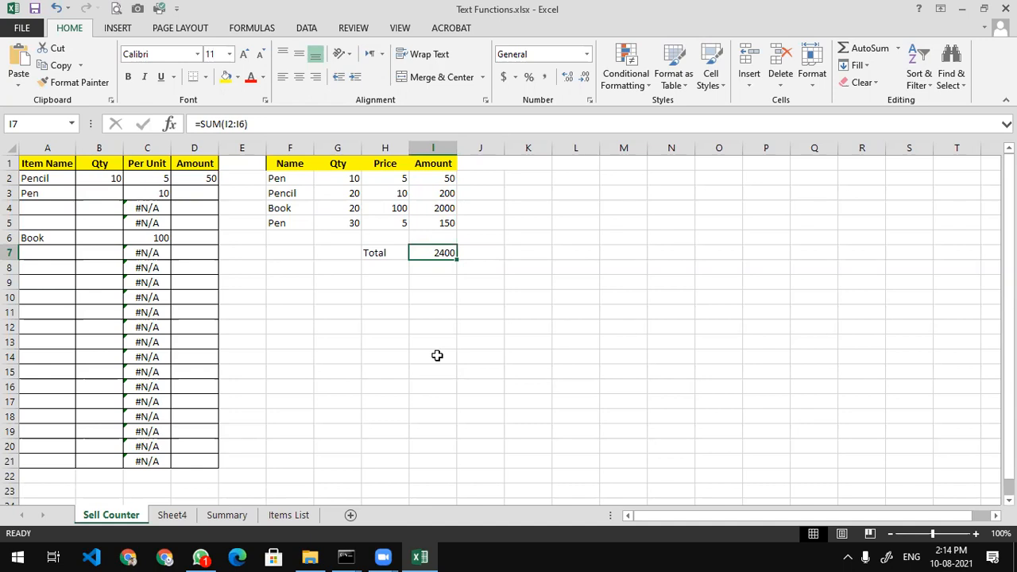
key(Right)
key(Right)
key(Right)
key(Right)
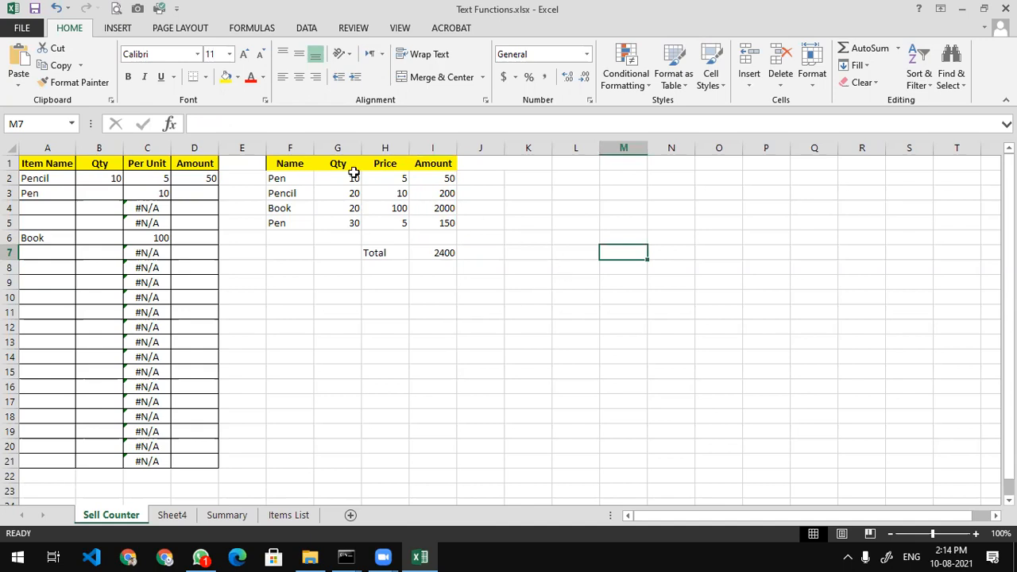
Copy the item names F2:F5 into column L starting at L6
drag(300, 176, 296, 222)
key(ctrl+c)
click(580, 242)
key(ctrl+v)
Remove duplicates from the pasted names, leaving Pen, Pencil and Book in L6:L8
click(612, 239)
drag(581, 236, 579, 281)
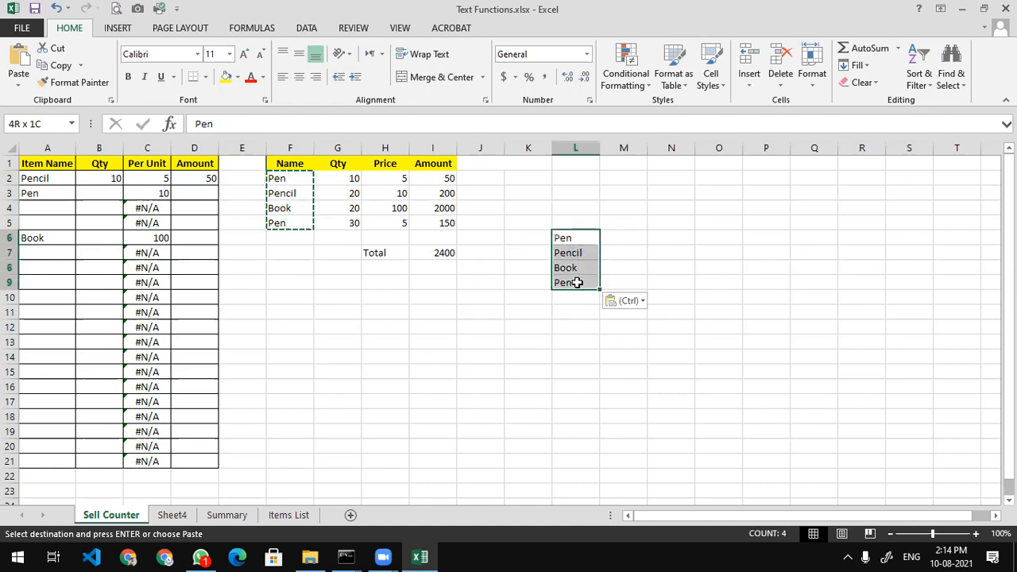
click(136, 14)
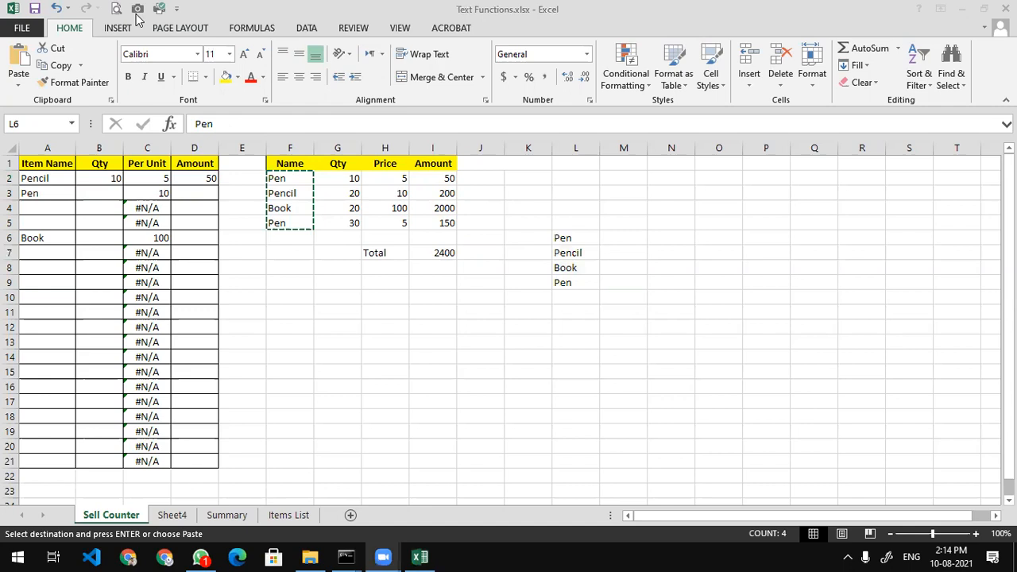
click(308, 28)
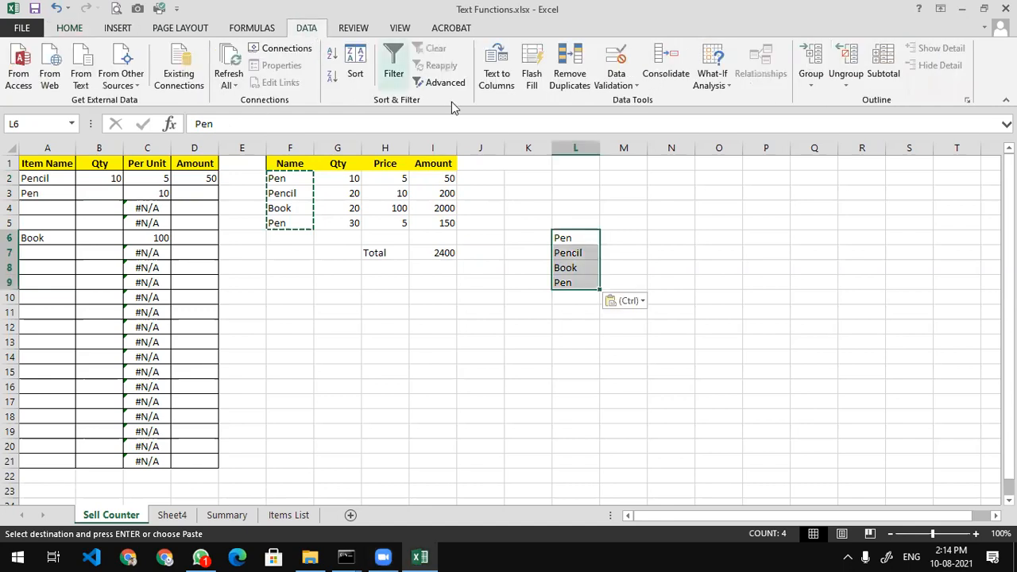
click(562, 68)
click(722, 392)
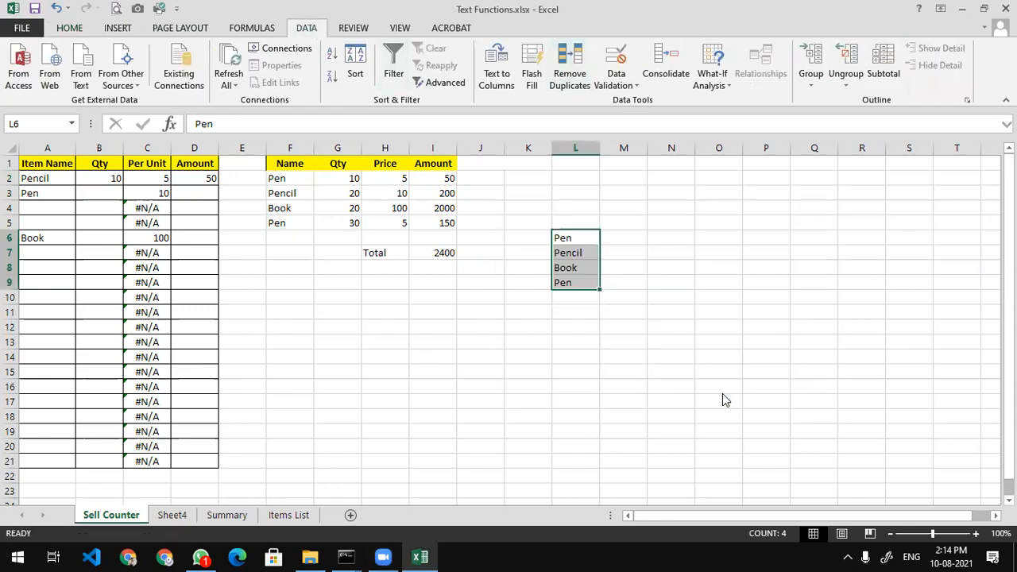
click(650, 257)
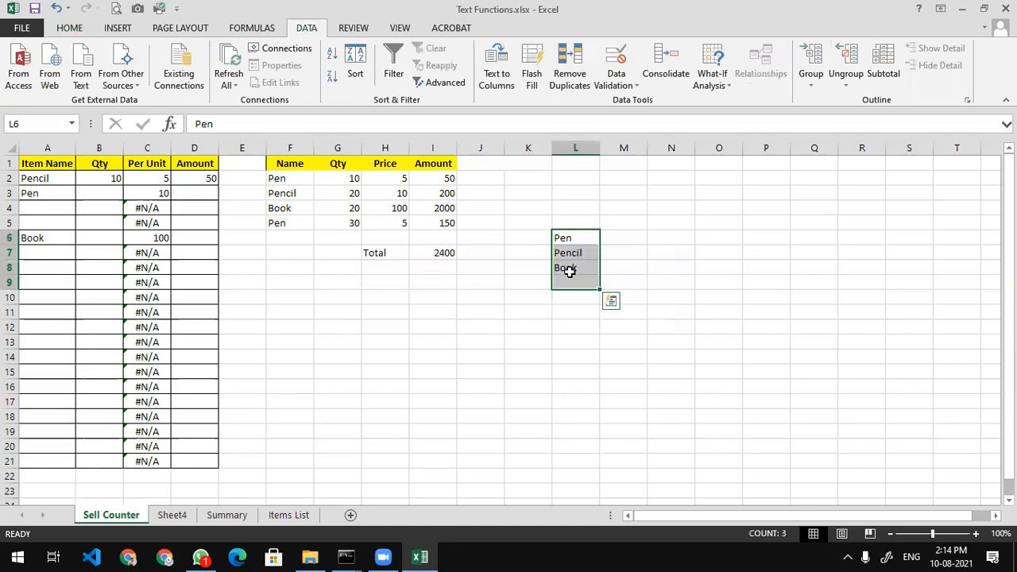
click(572, 270)
click(594, 223)
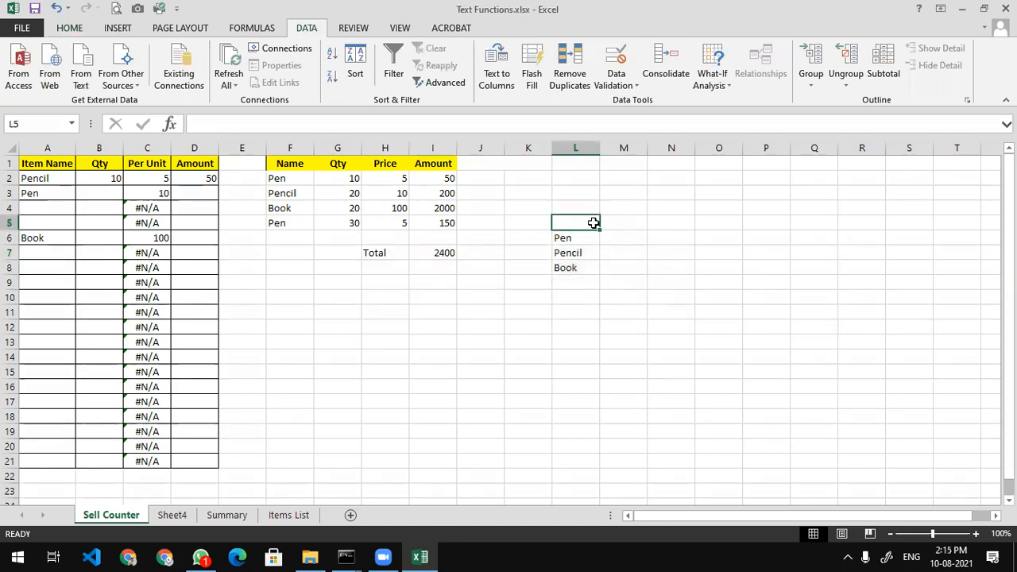
drag(593, 223, 623, 222)
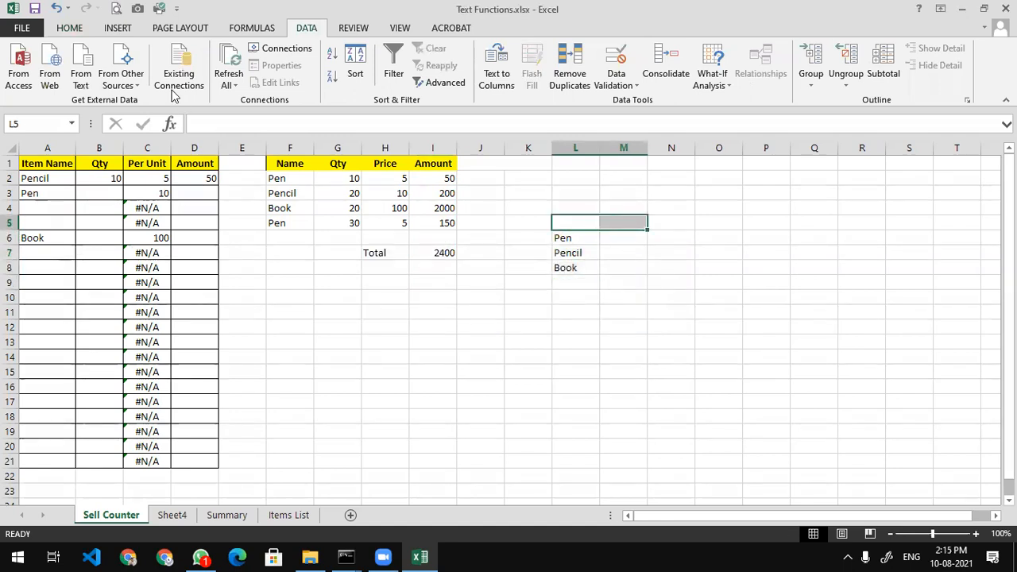
Merge L5:M5 into a 'Total Qty' heading
click(70, 28)
click(427, 79)
text(Total Qty)
key(Return)
Enter =SUMIF(F2:G5,L6,G2:G5) in M6, giving Pen a total quantity of 40
key(Right)
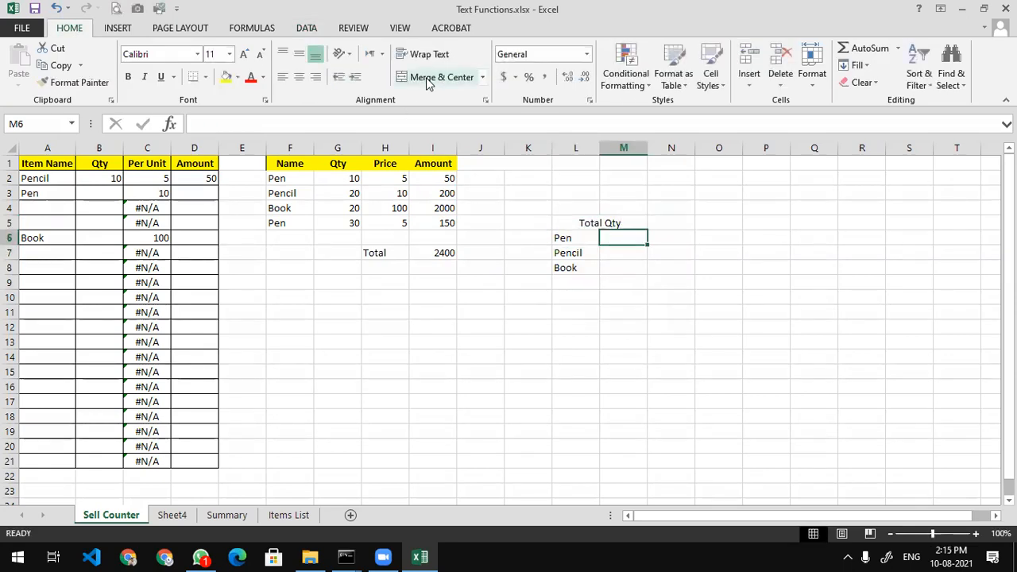
text(=sumif)
key(Tab)
key(BackSpace)
key(BackSpace)
key(BackSpace)
key(BackSpace)
key(BackSpace)
key(Escape)
key(Escape)
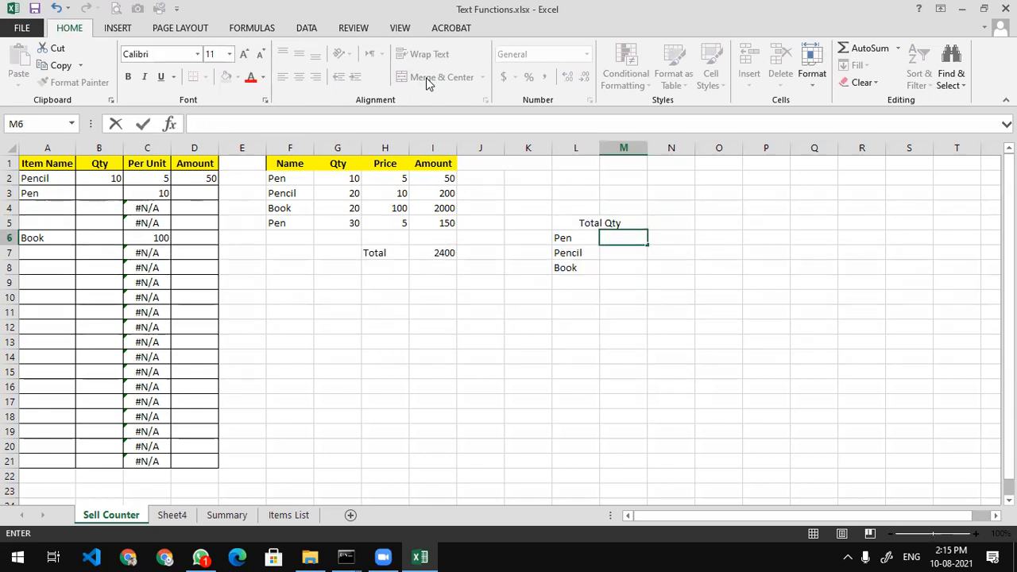
text(=sumif)
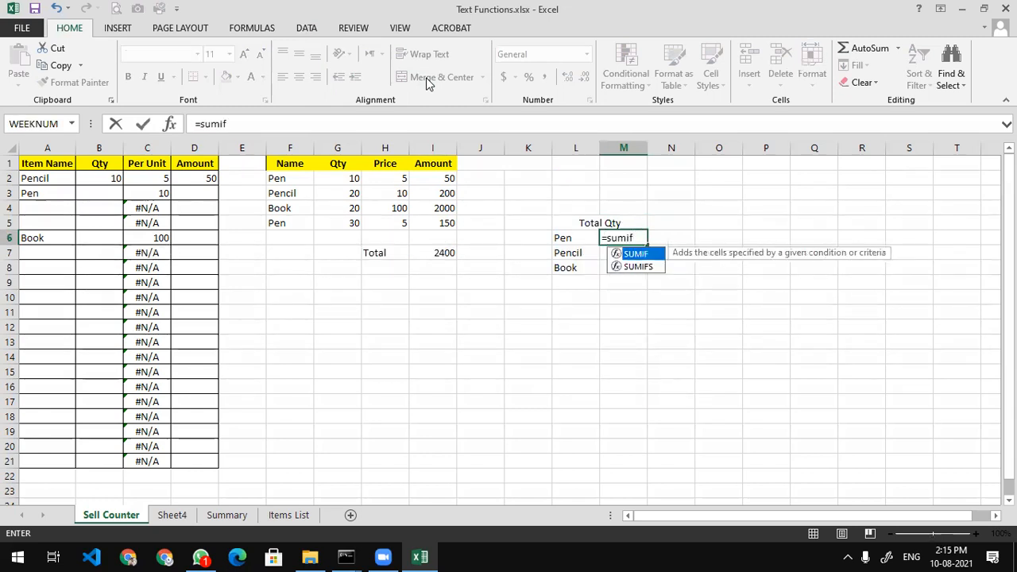
text(()
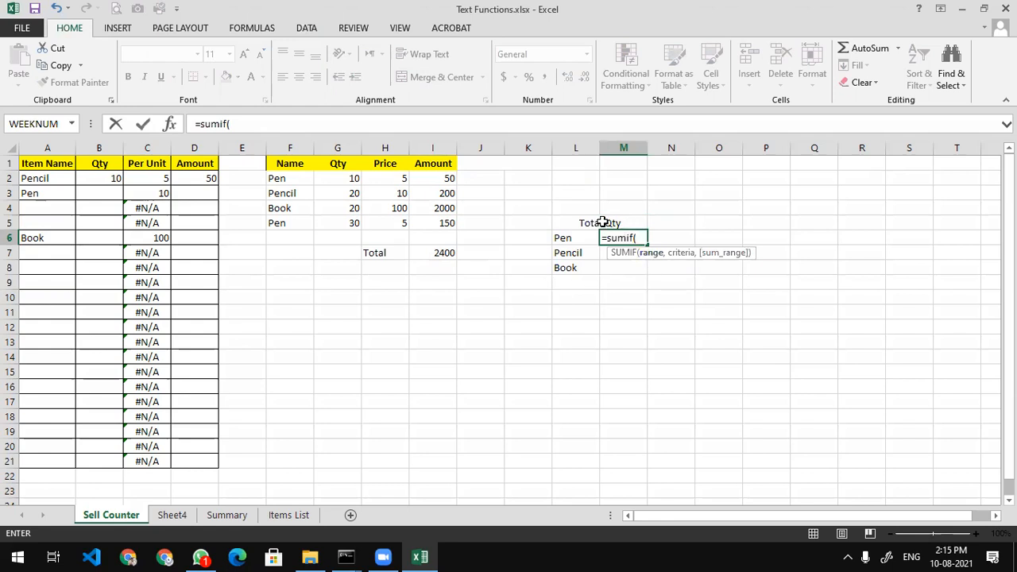
drag(307, 178, 334, 222)
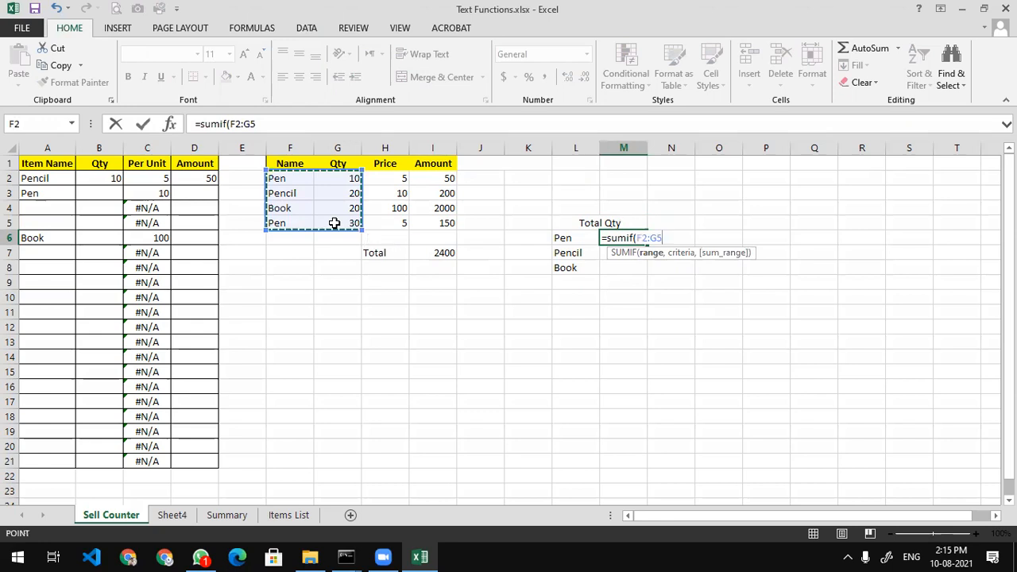
text(,)
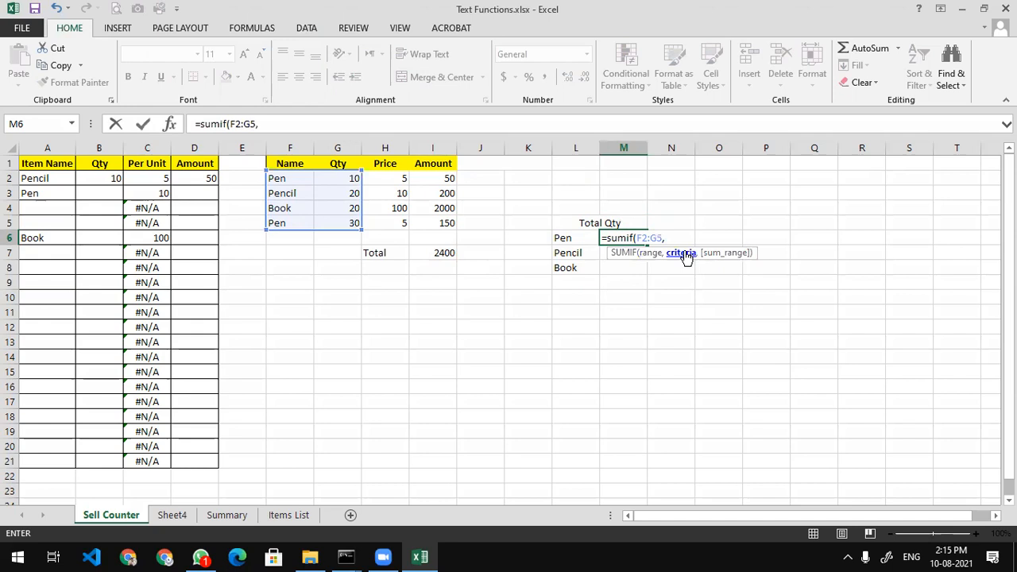
click(581, 237)
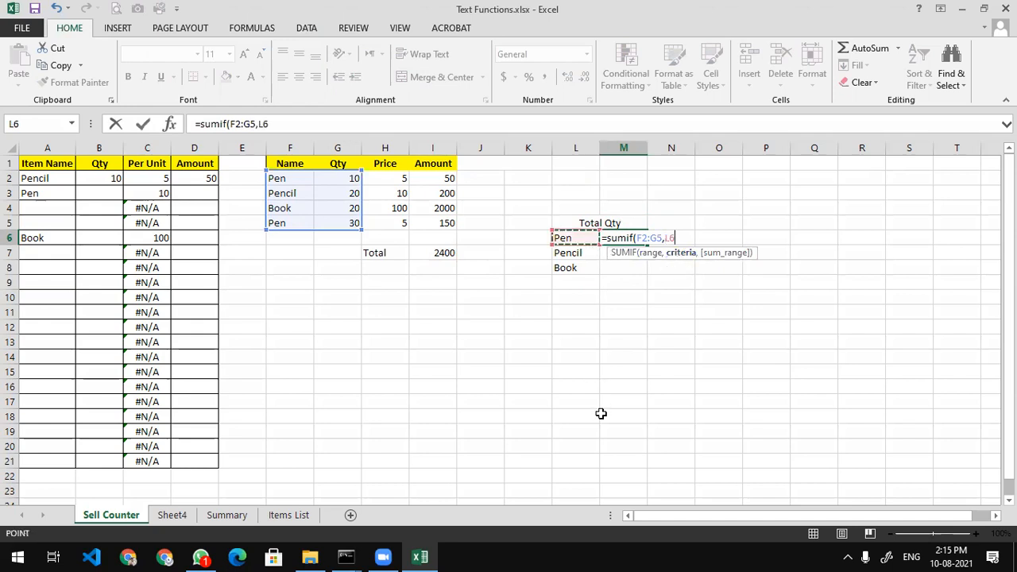
text(,)
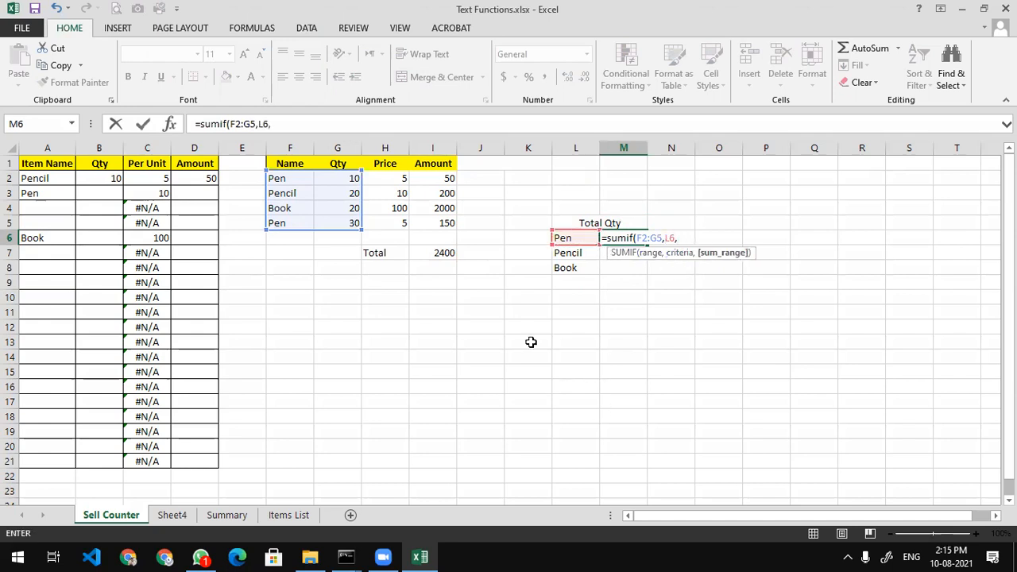
drag(352, 178, 344, 229)
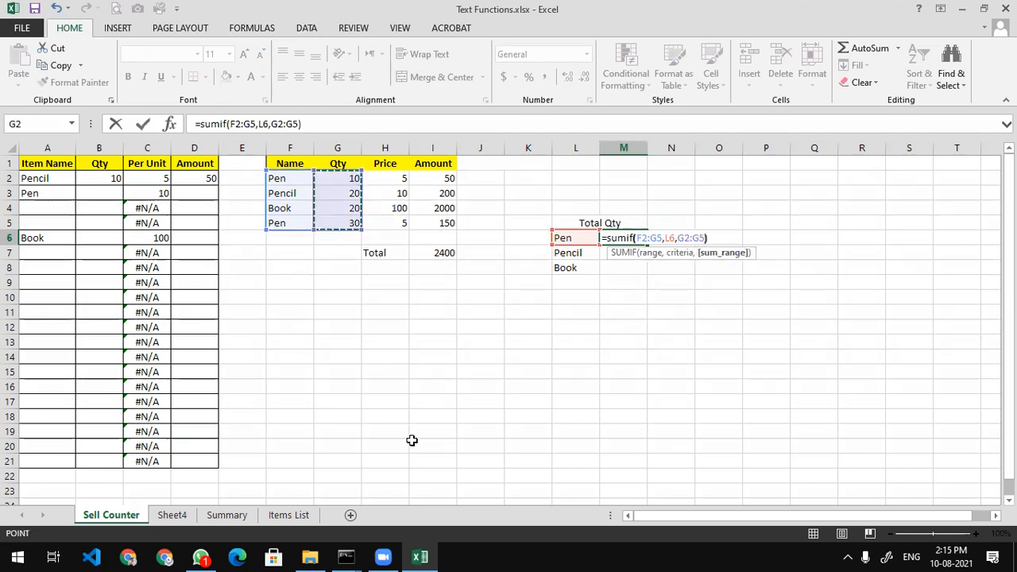
text())
key(Return)
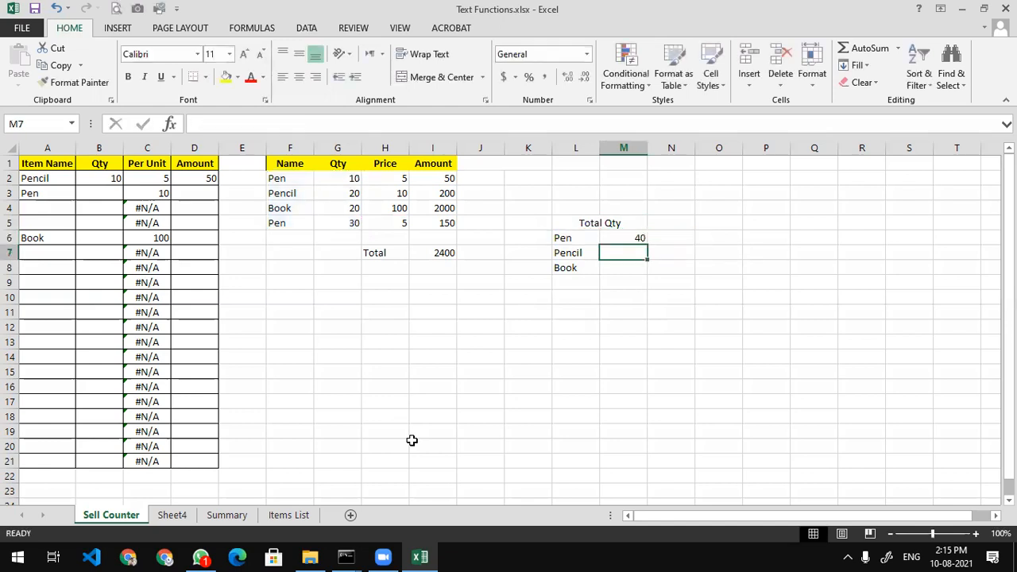
Enter =SUMIF(F2:G5,L7,G2:G5) in M7, giving Pencil a total quantity of 20
key(Up)
key(Down)
text(=sum)
key(Down)
key(Tab)
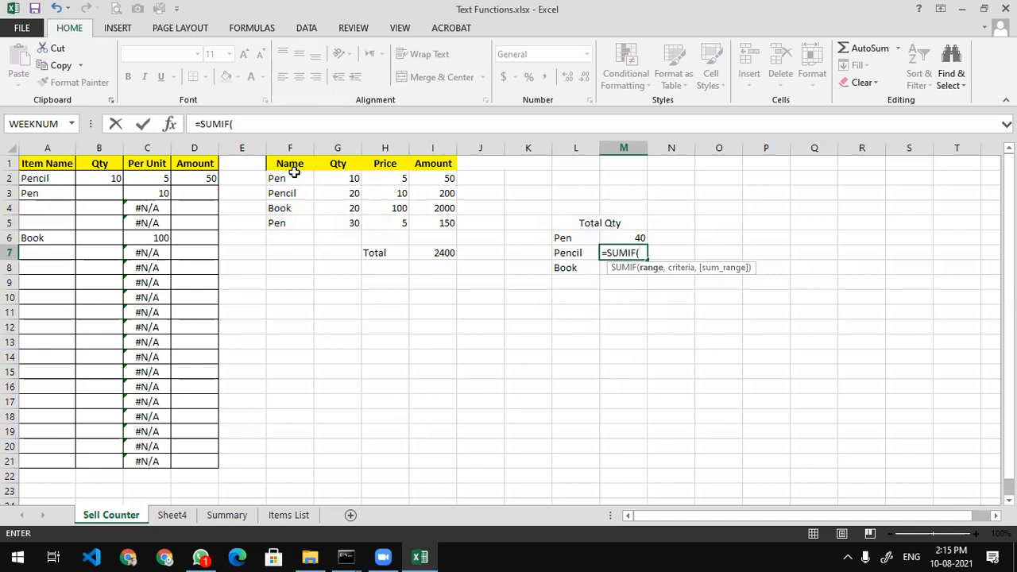
drag(277, 180, 326, 220)
text(,)
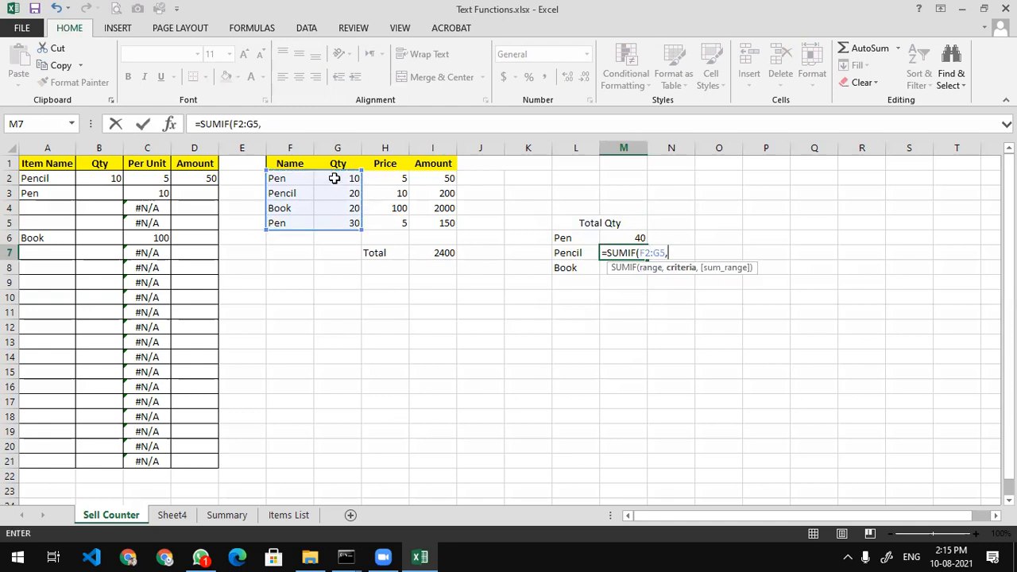
click(560, 255)
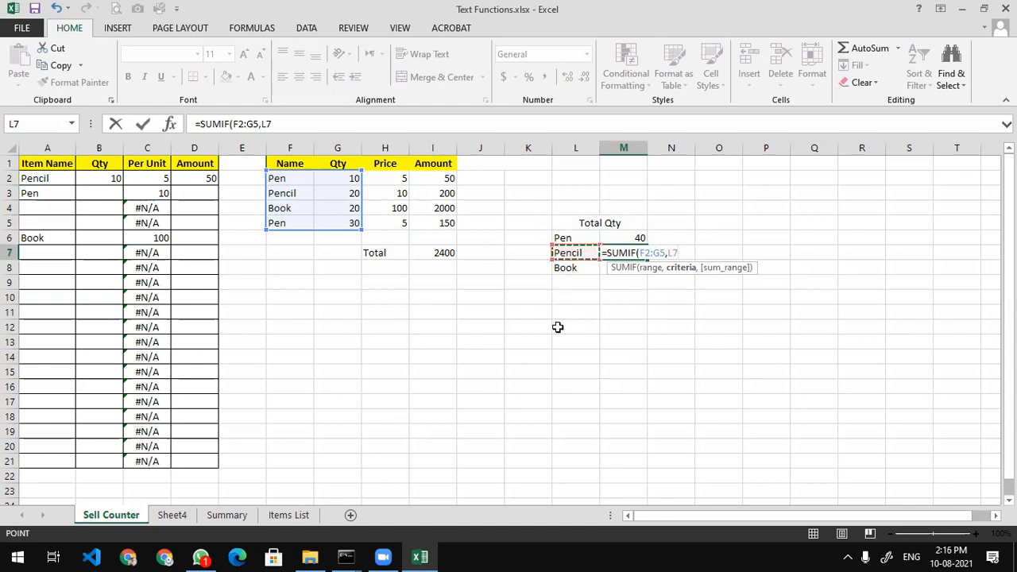
text(,)
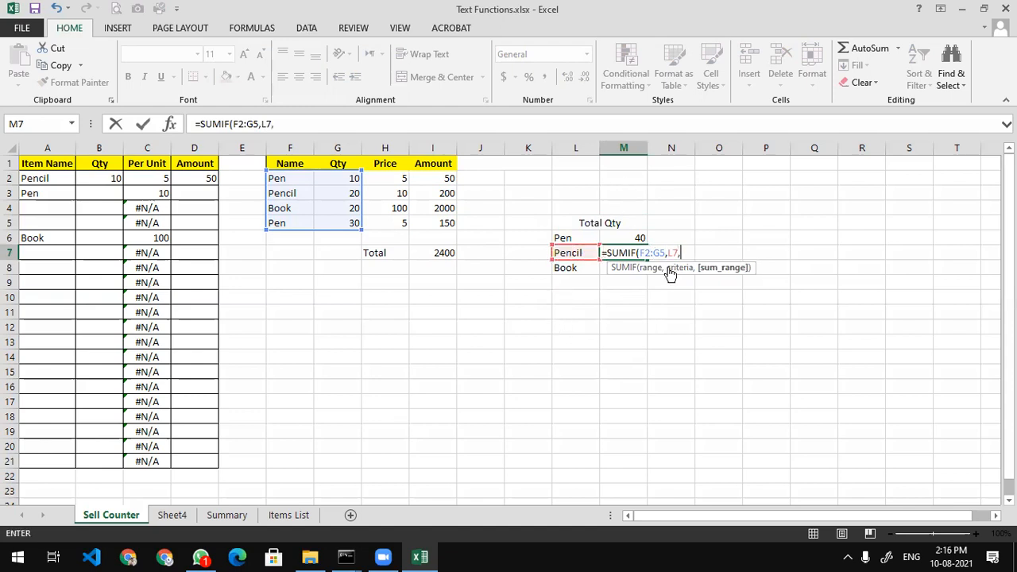
drag(337, 179, 345, 223)
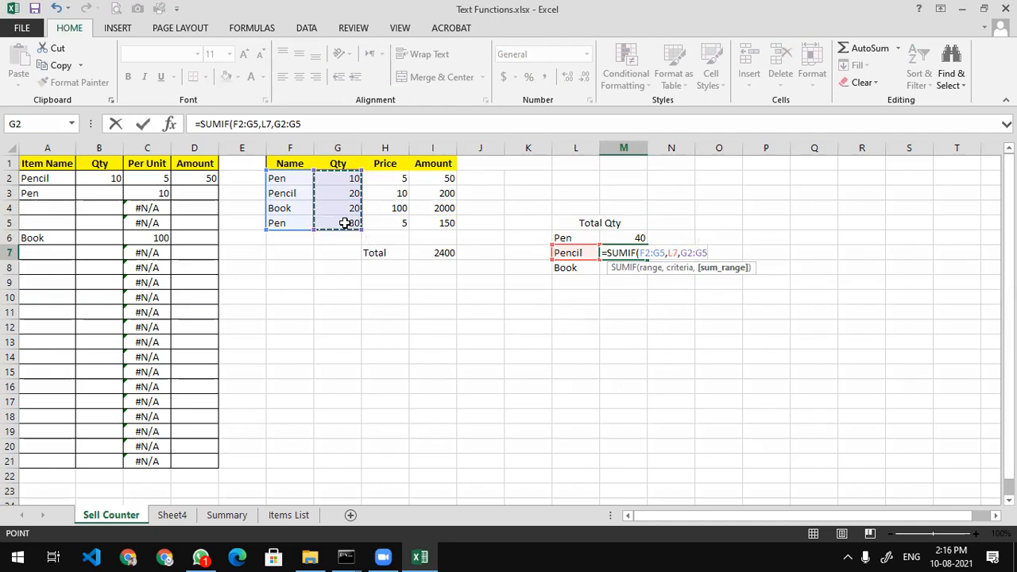
key(Return)
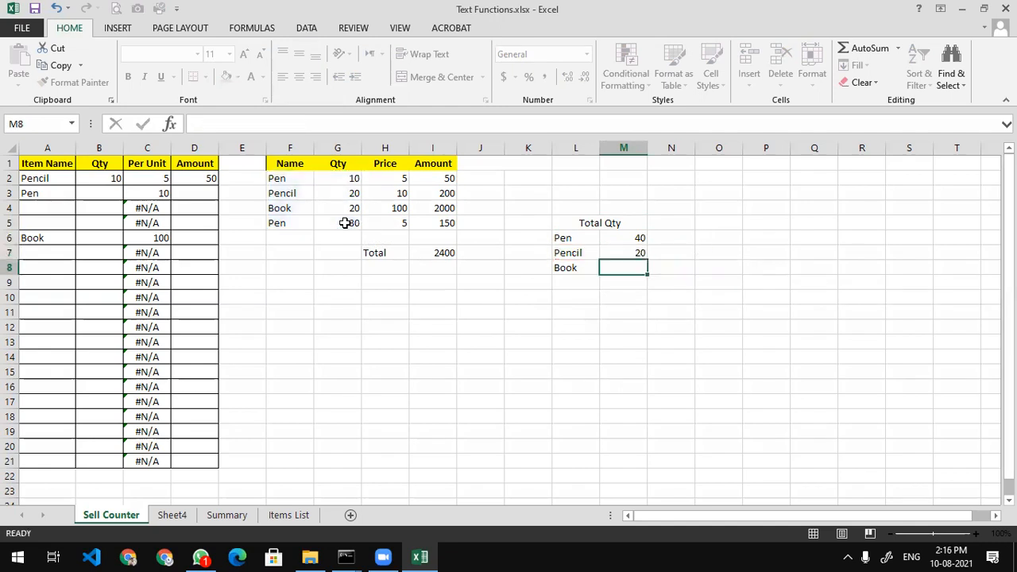
double_click(619, 252)
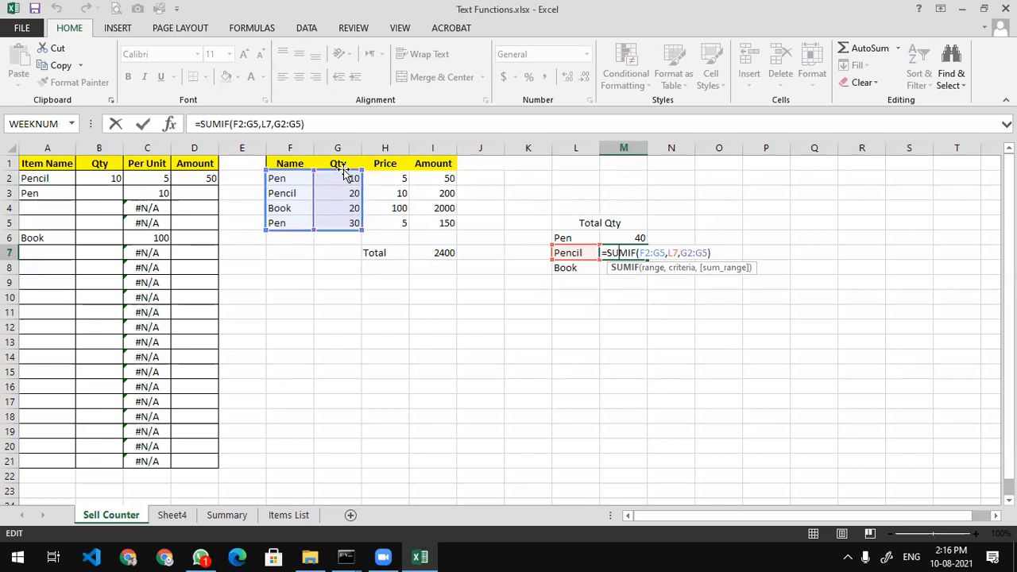
click(670, 253)
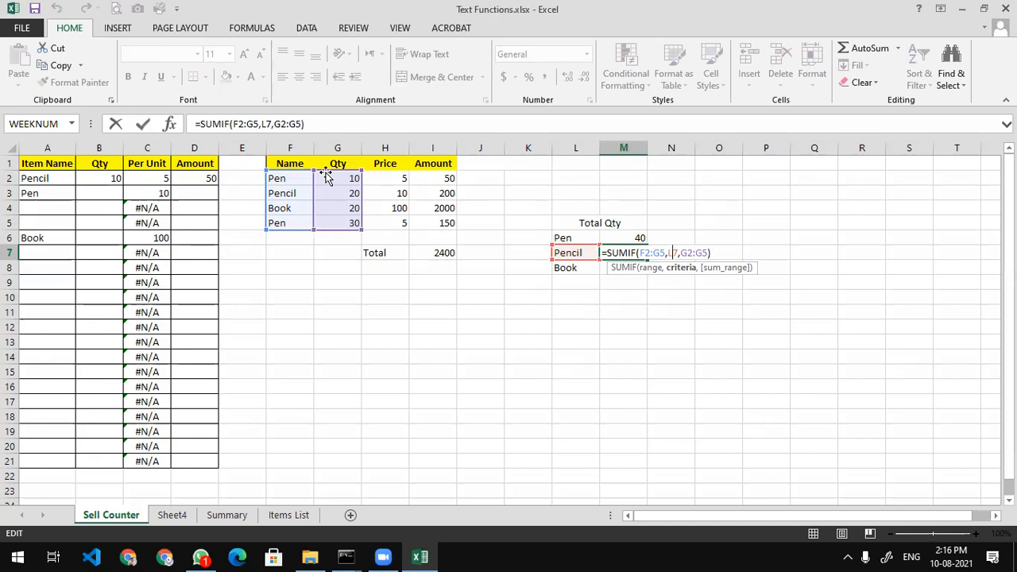
click(697, 252)
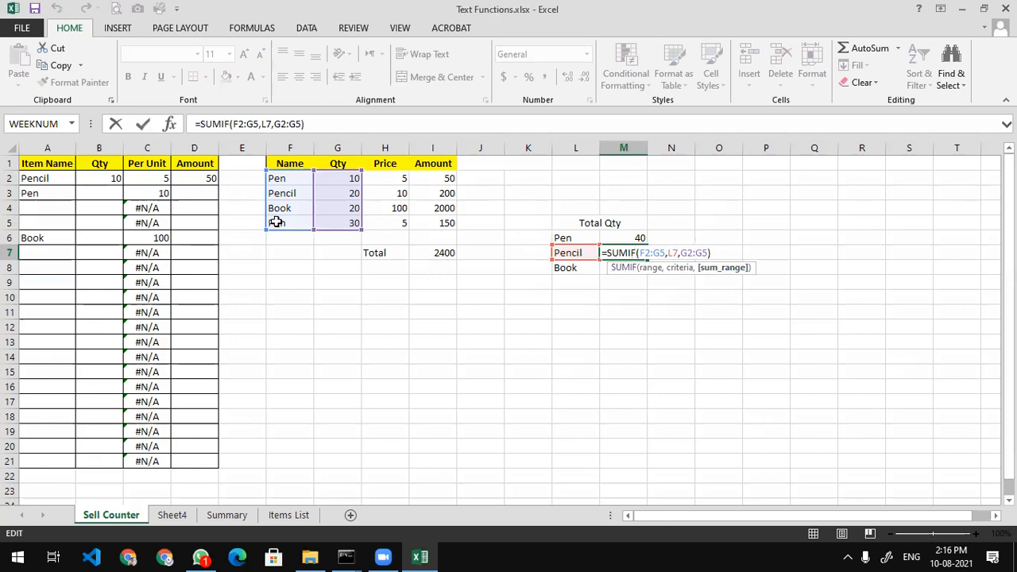
key(Return)
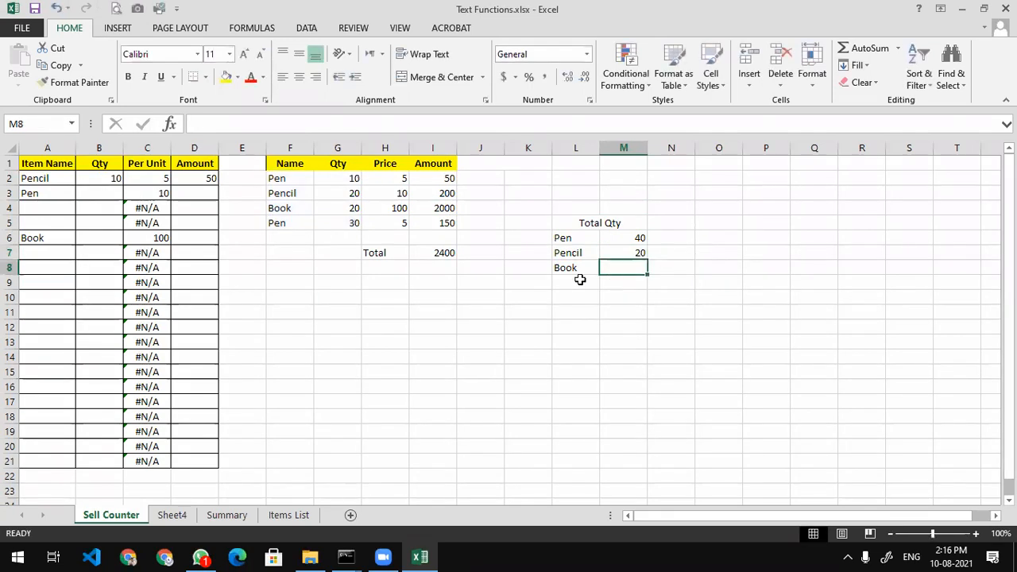
Change the last item in F5 from Pen to Pencil
click(292, 223)
text(Pencil)
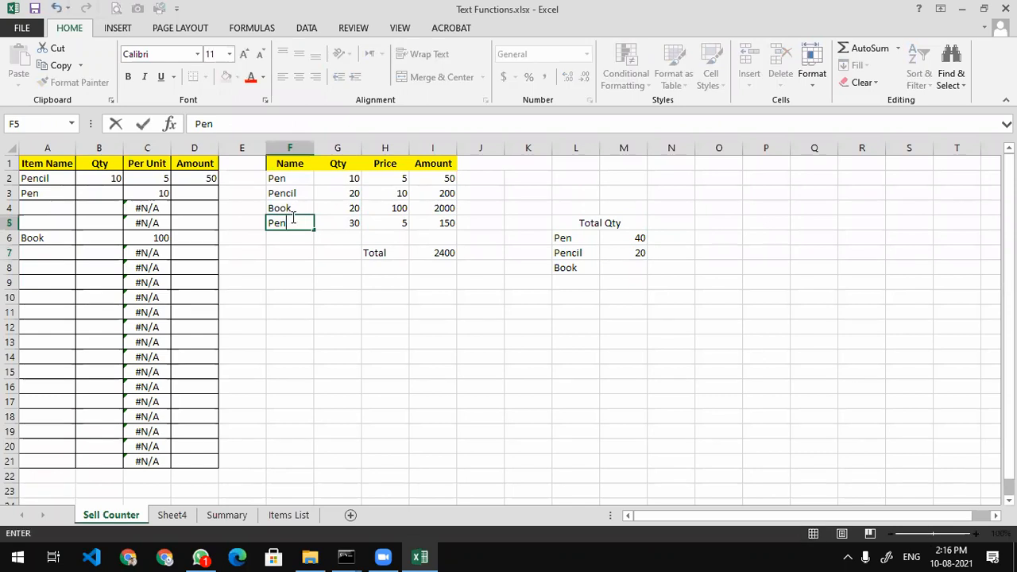
key(Return)
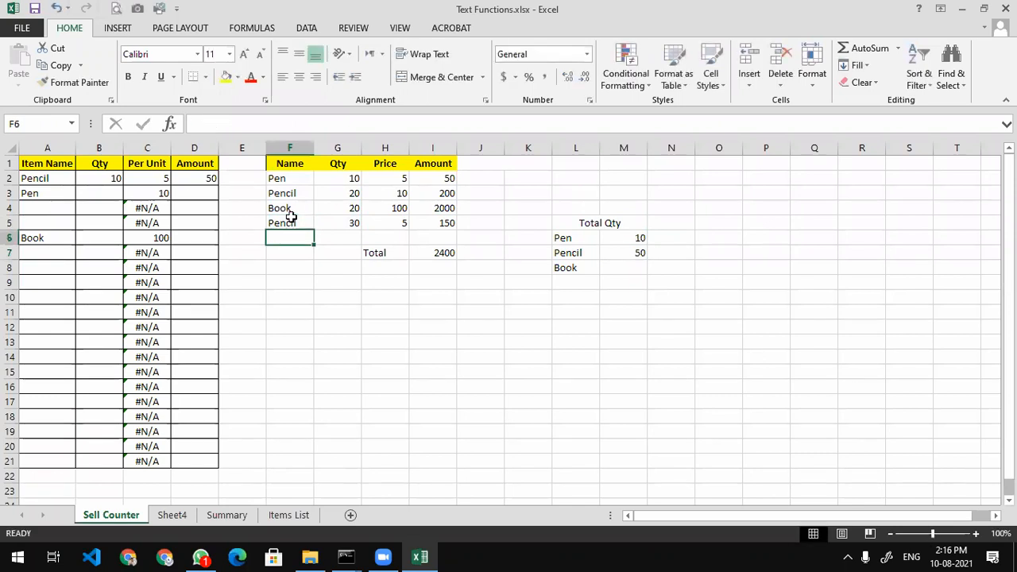
Enter =SUMIF(F2:G5,L8,G2:G5) in M8 for Book's total quantity of 20
click(645, 268)
text(=)
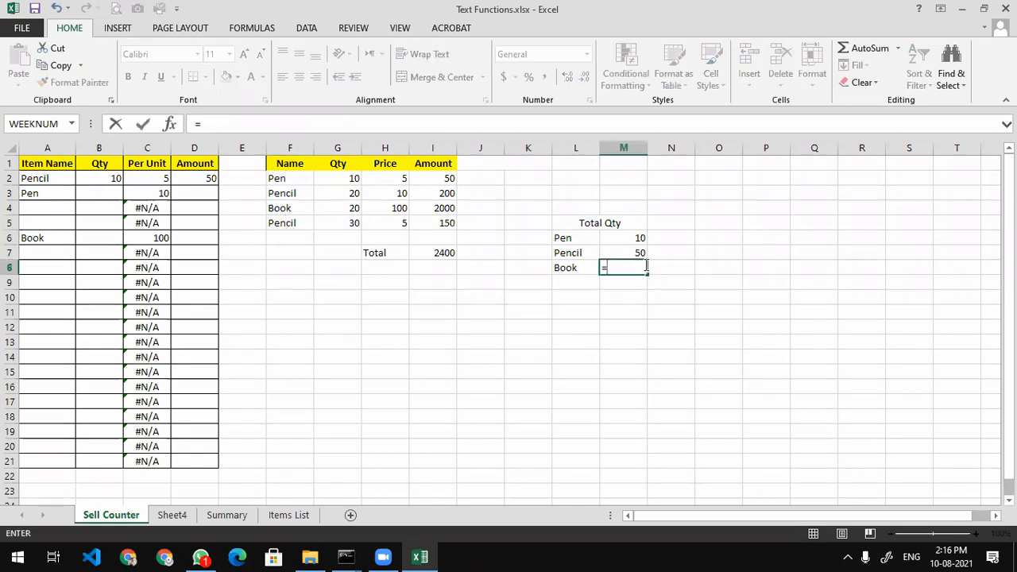
text(sumif)
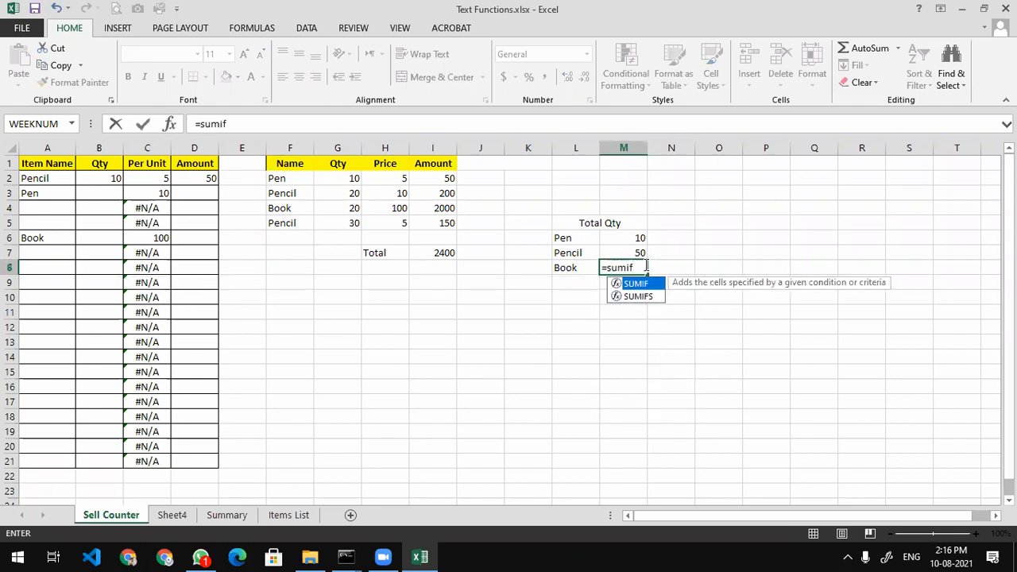
text(()
drag(294, 168, 329, 216)
click(286, 182)
text(,)
click(564, 267)
text(,)
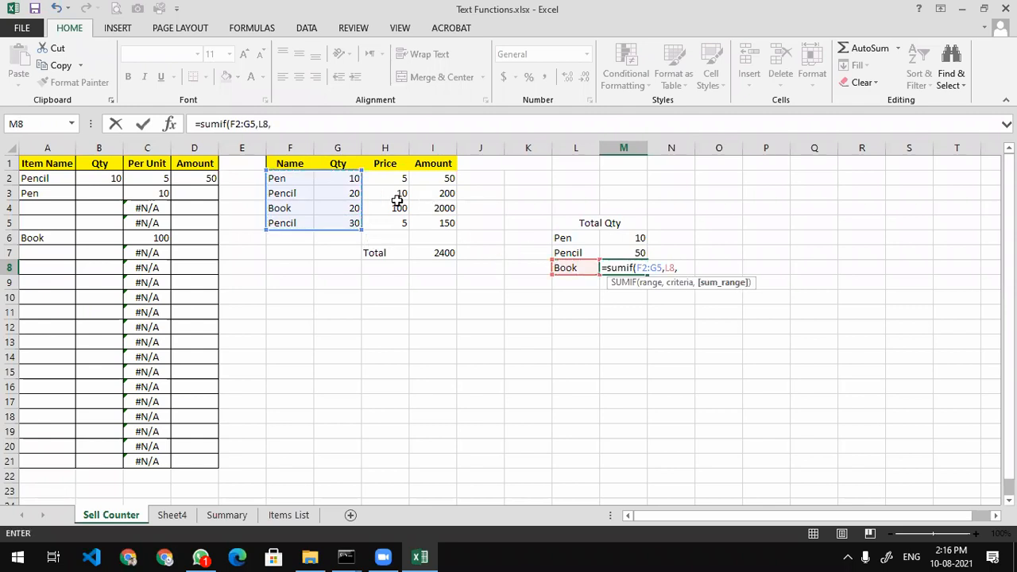
drag(349, 177, 351, 217)
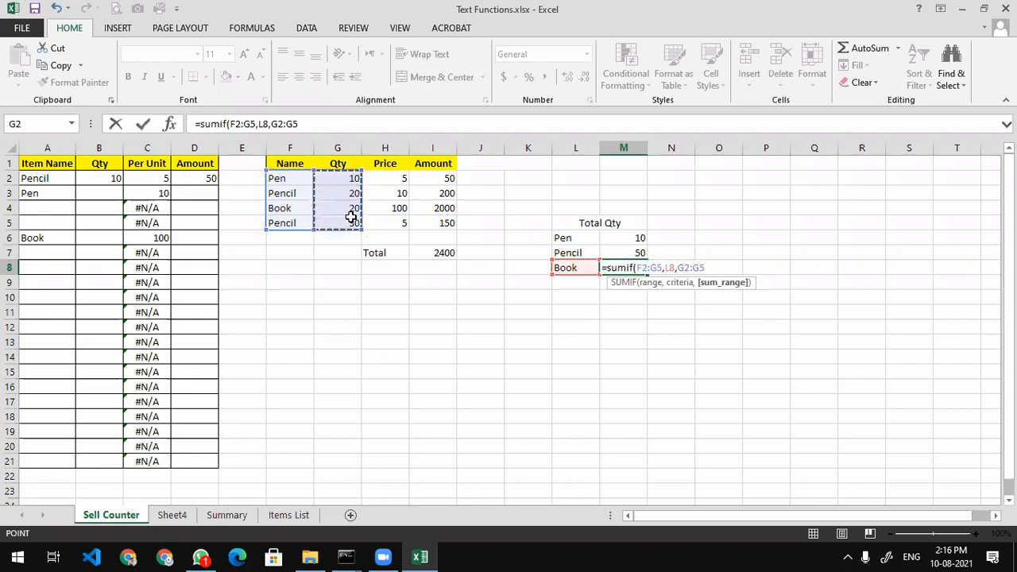
key(Return)
key(Up)
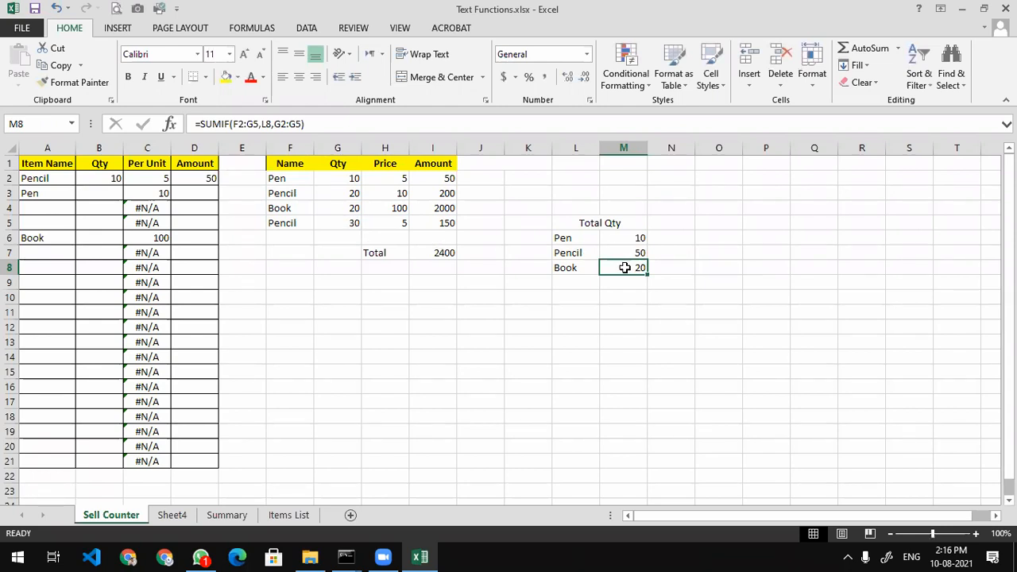
click(338, 176)
click(334, 193)
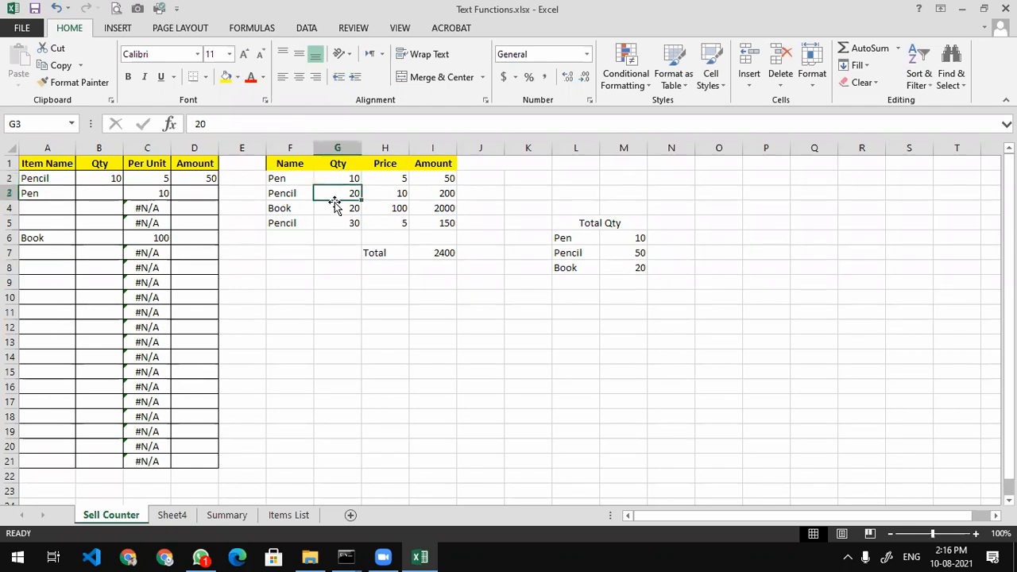
click(336, 233)
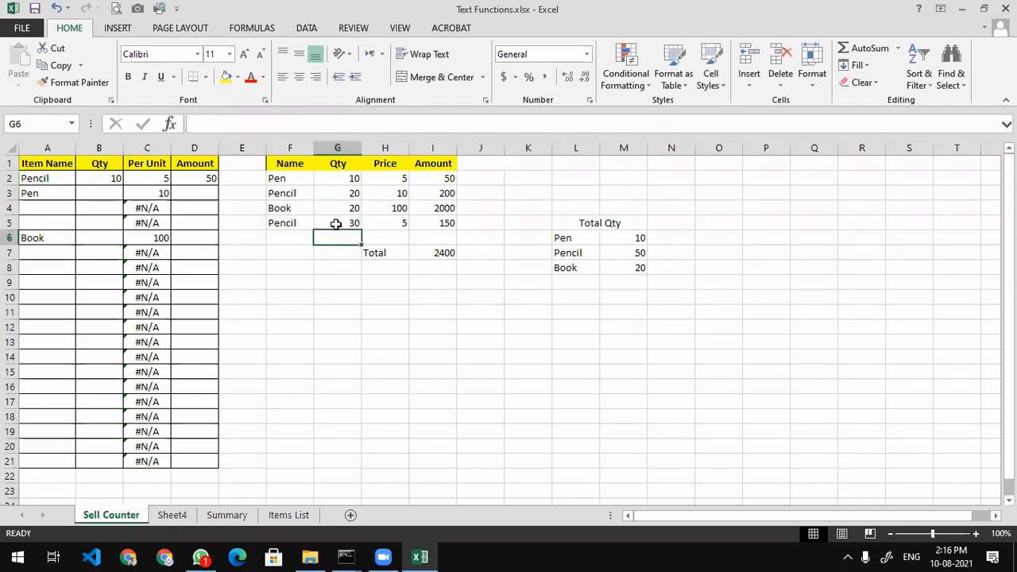
Copy the Total Qty summary block to P5 and retitle it 'Total Amount'
drag(574, 223, 595, 266)
key(ctrl+c)
click(760, 223)
key(ctrl+v)
click(765, 222)
text(Total Amount)
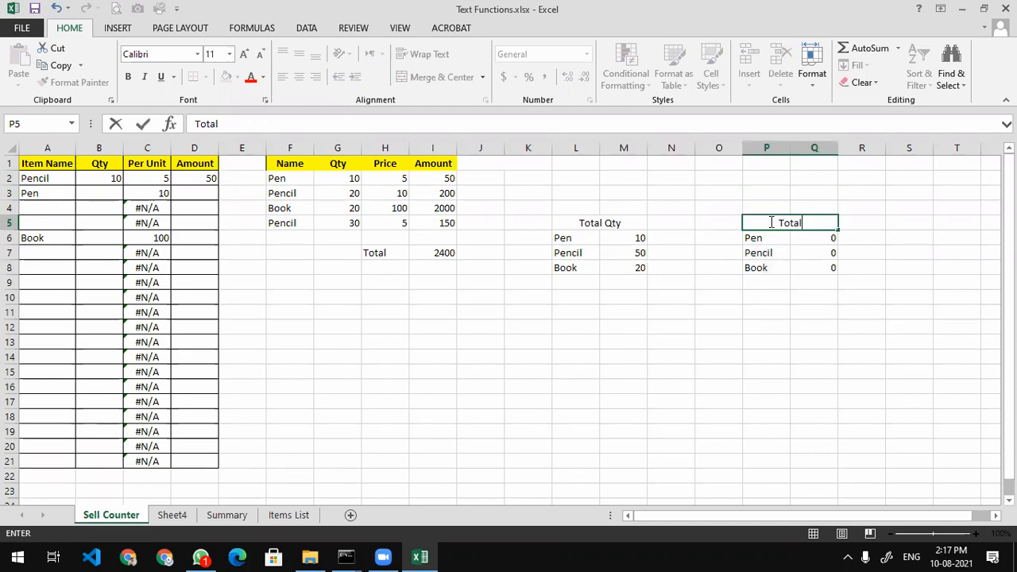
key(Return)
Clear the three copied total values in column Q
key(Right)
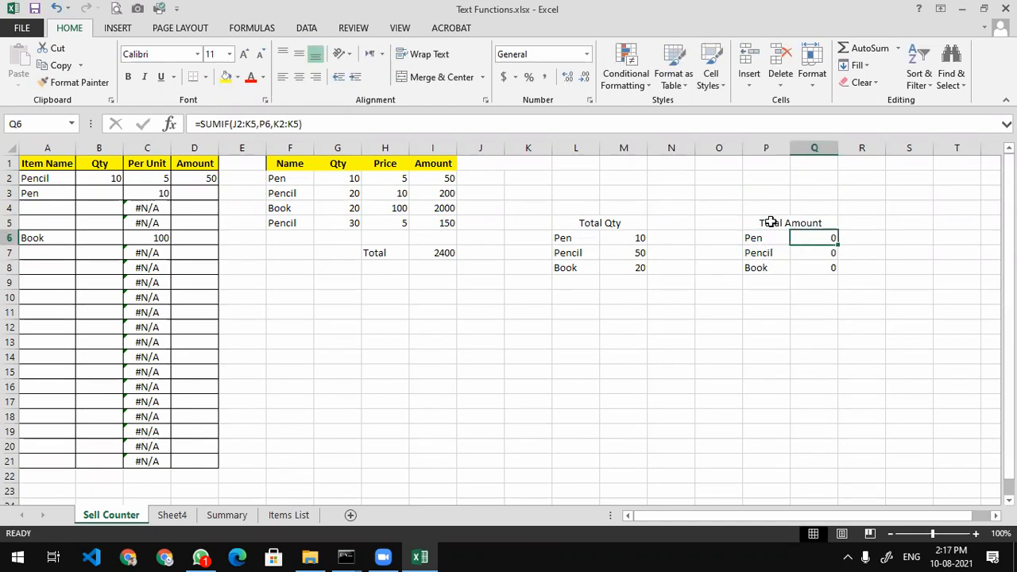
key(shift+Down)
key(shift+Down)
key(Delete)
key(Return)
key(Up)
Enter =SUMIF(F2:I5,P6,I2:I5) in Q6, giving Pen 50, then minimize Excel
text(=sumif)
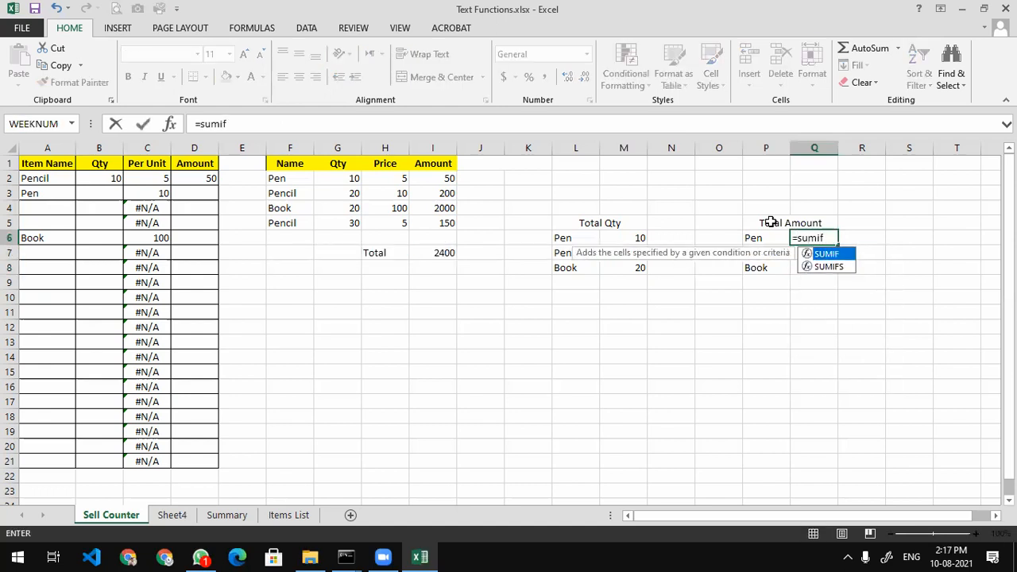
key(Tab)
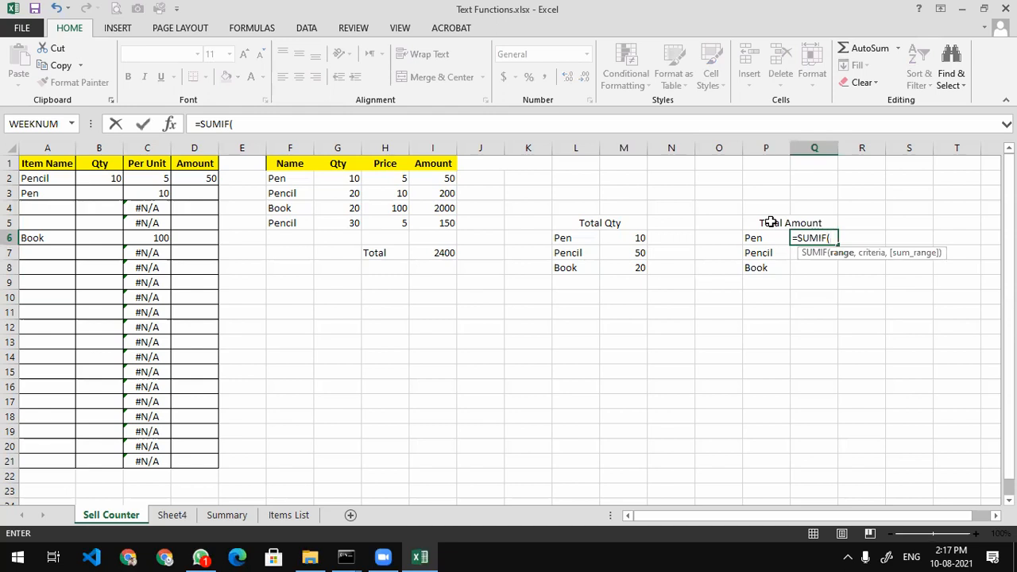
drag(277, 182, 321, 224)
text(,)
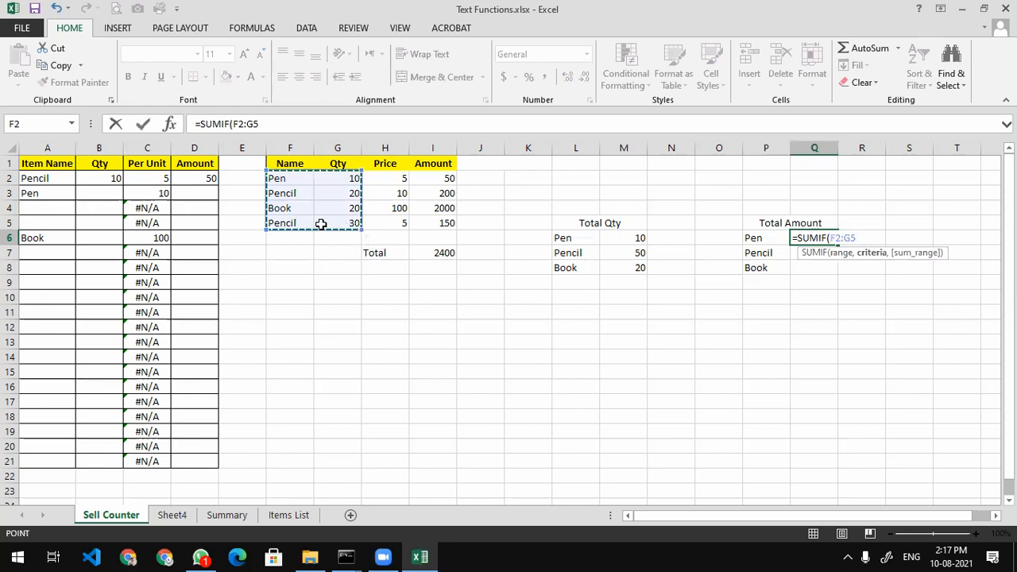
click(759, 238)
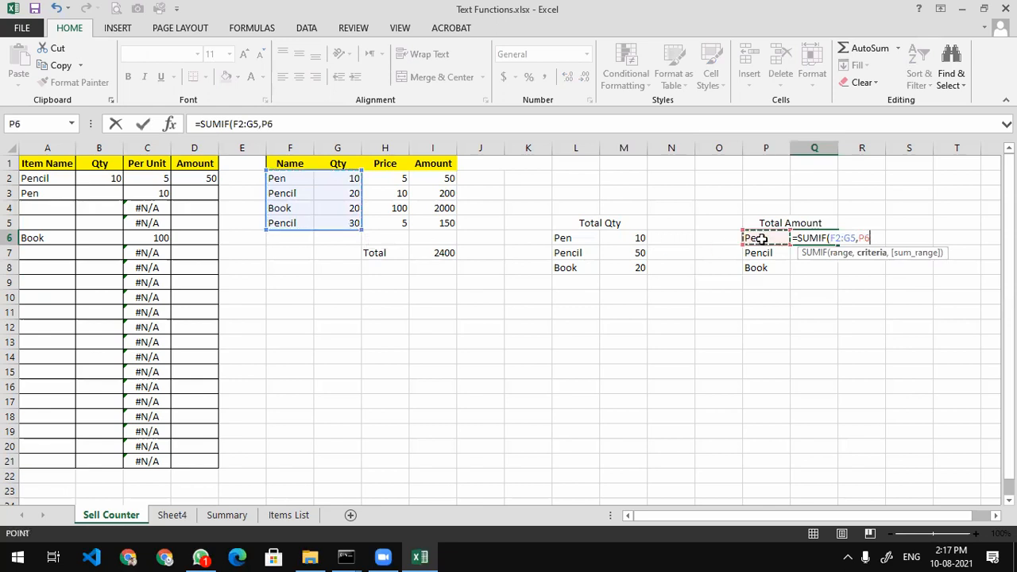
text(,)
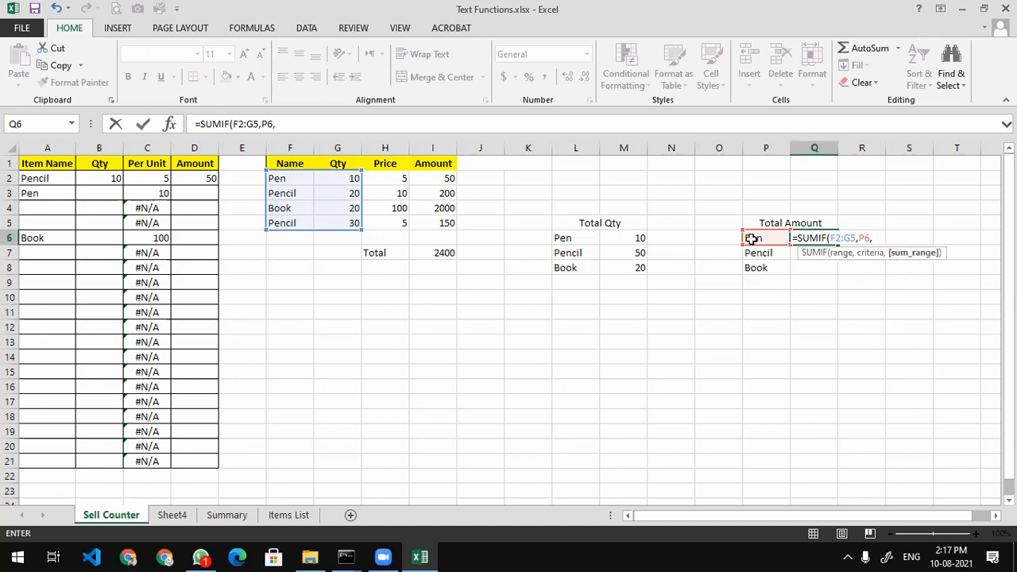
key(BackSpace)
key(BackSpace)
key(BackSpace)
key(BackSpace)
key(BackSpace)
key(BackSpace)
key(BackSpace)
key(BackSpace)
key(BackSpace)
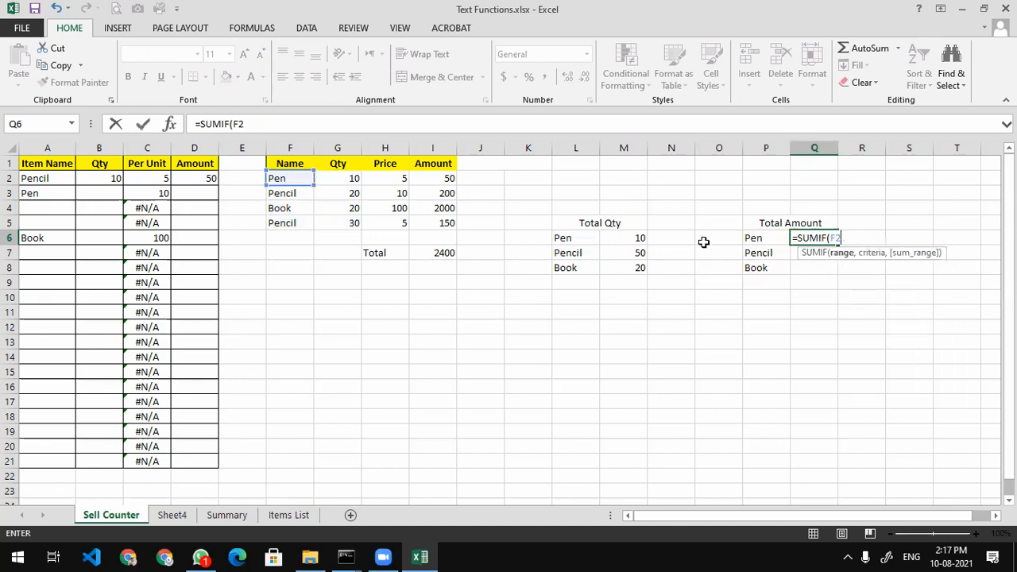
click(306, 191)
drag(277, 179, 444, 222)
text(,)
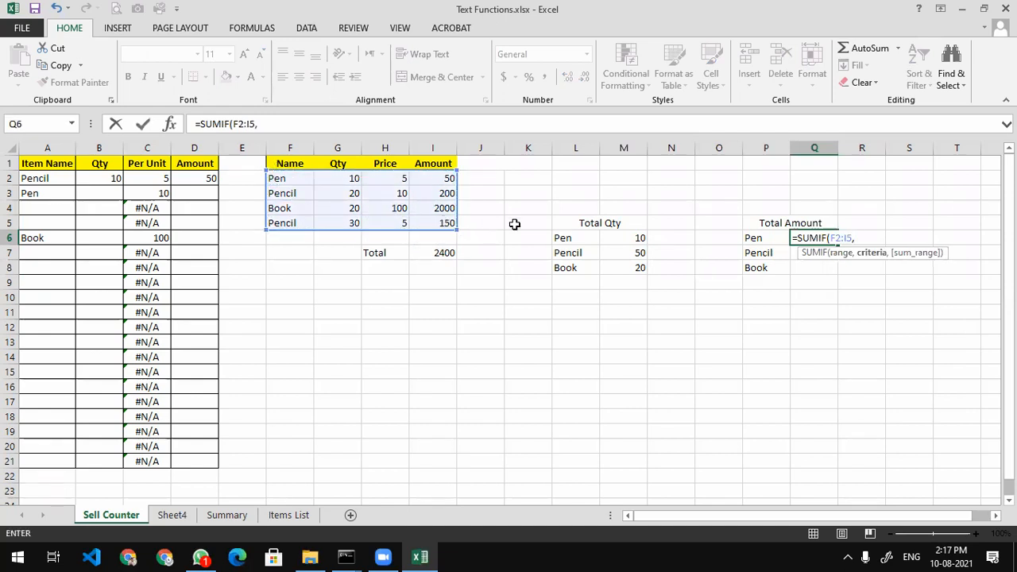
click(751, 237)
text(,)
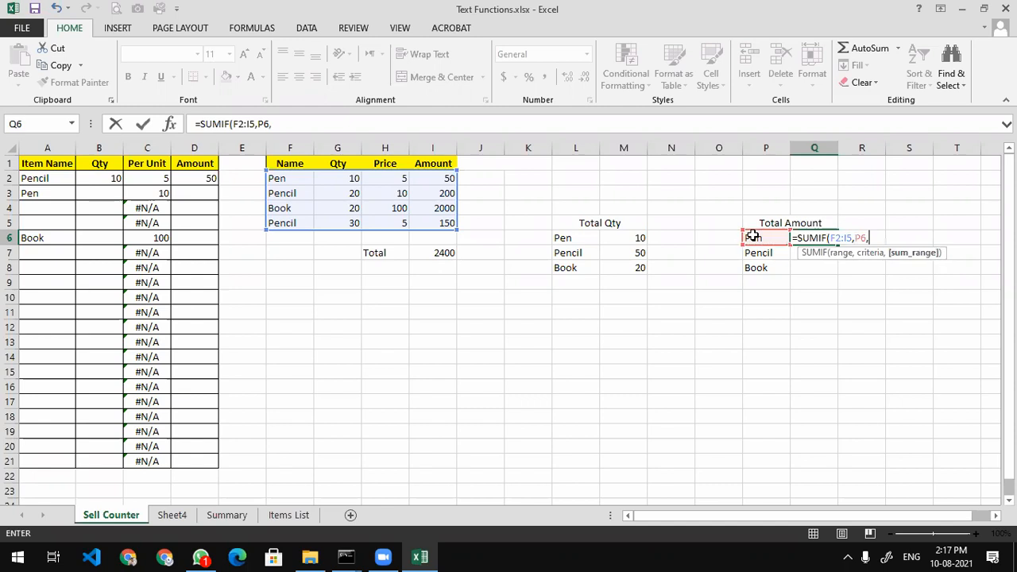
drag(437, 182, 437, 214)
text())
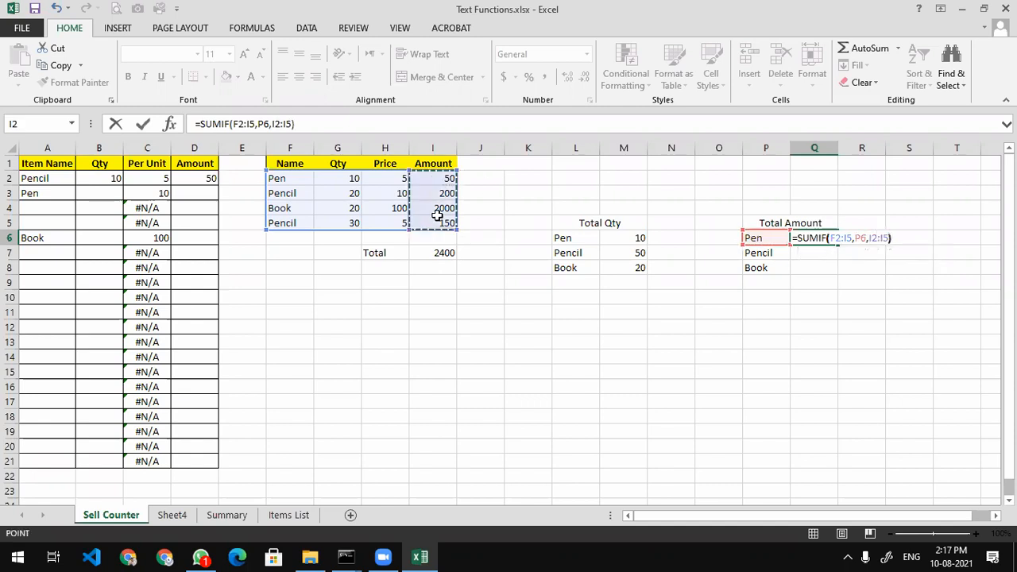
key(Return)
click(834, 237)
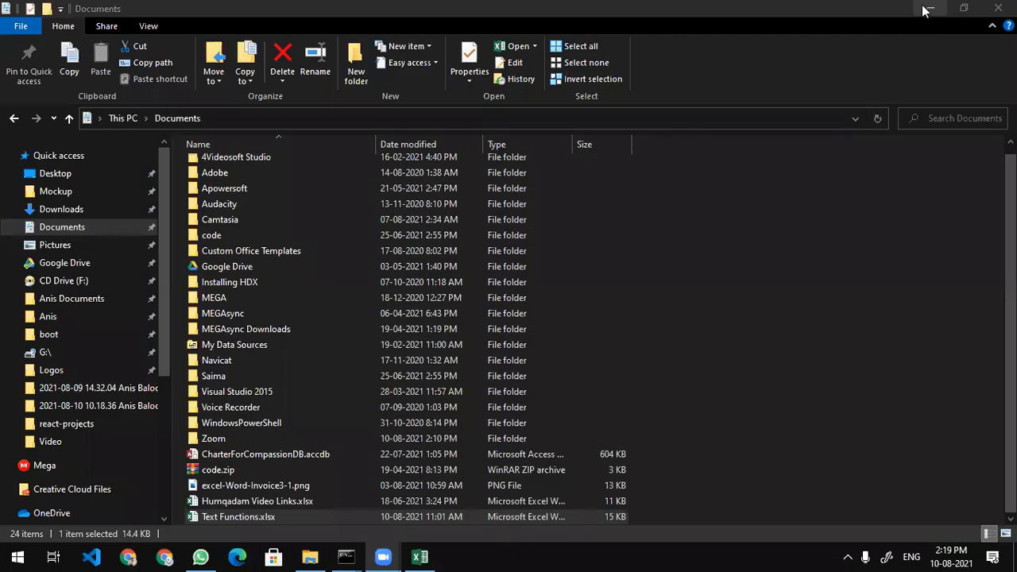
click(922, 8)
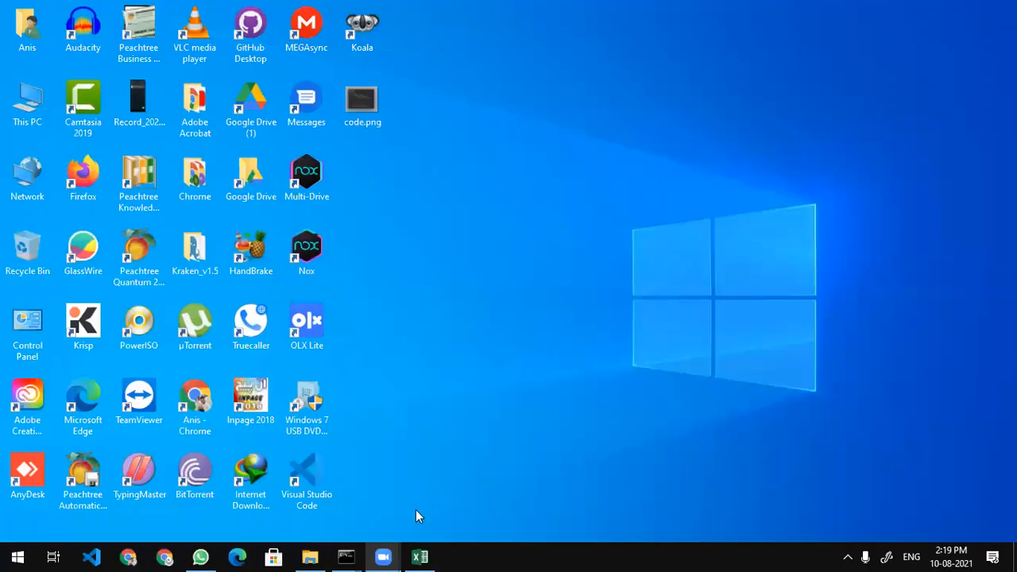
Restore the Text Functions.xlsx window from the Excel taskbar icon
click(419, 556)
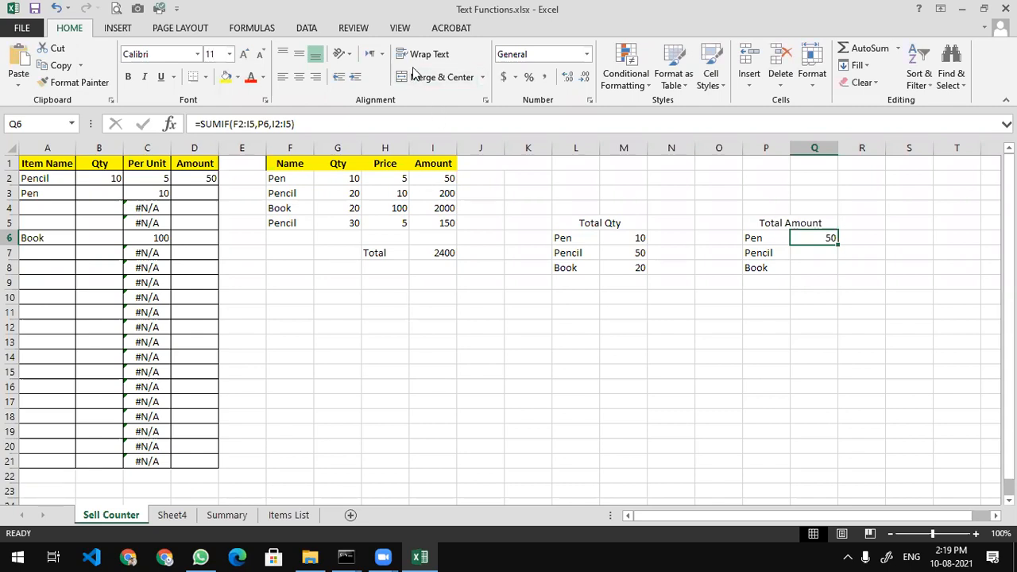
Insert a new blank worksheet, Sheet1, after Sell Counter
click(396, 323)
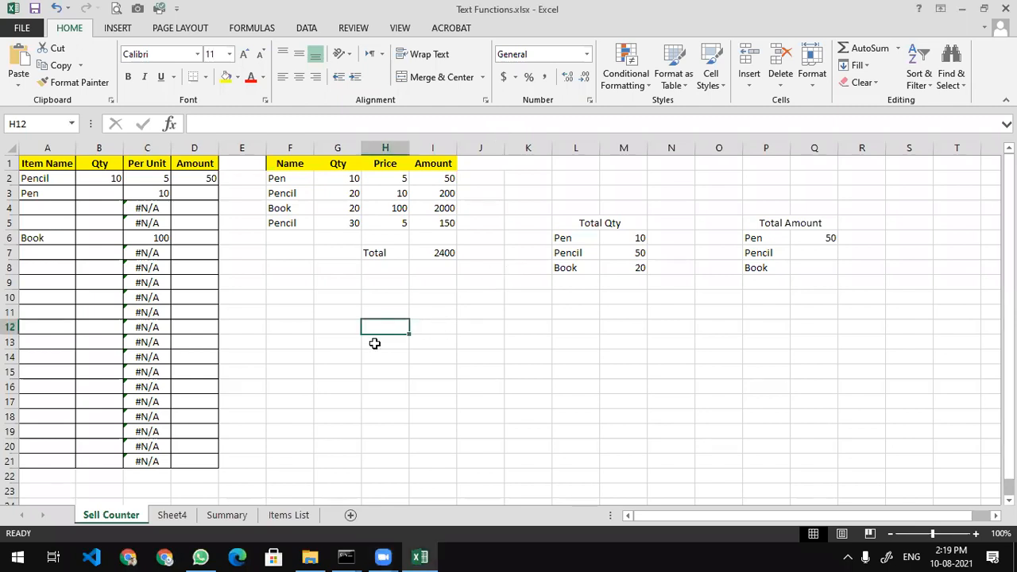
click(350, 514)
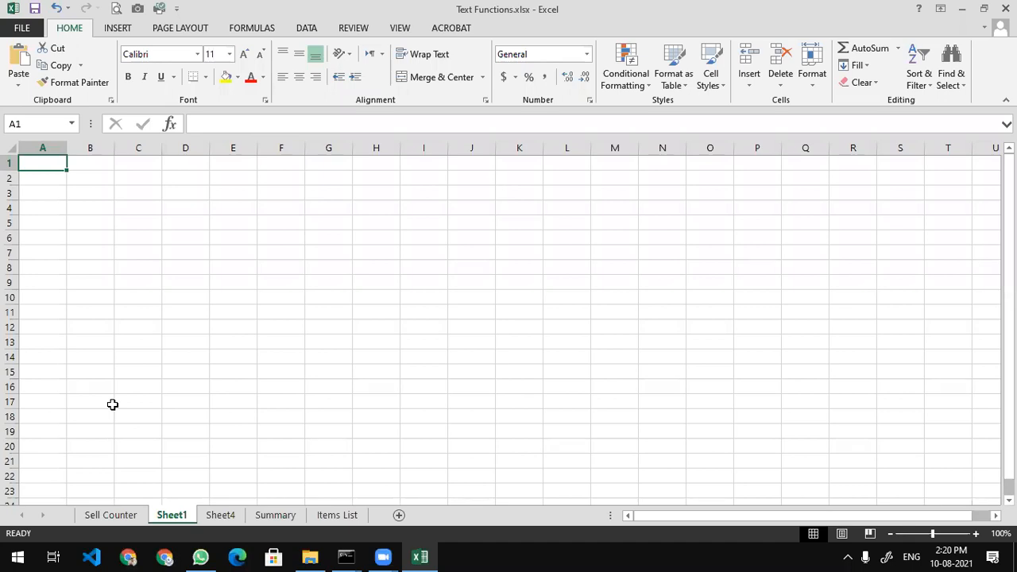
Enter headers Item Name, Qty, Price Per Unit and Amount in A1:D1, widening columns A and C
text(Item Nma)
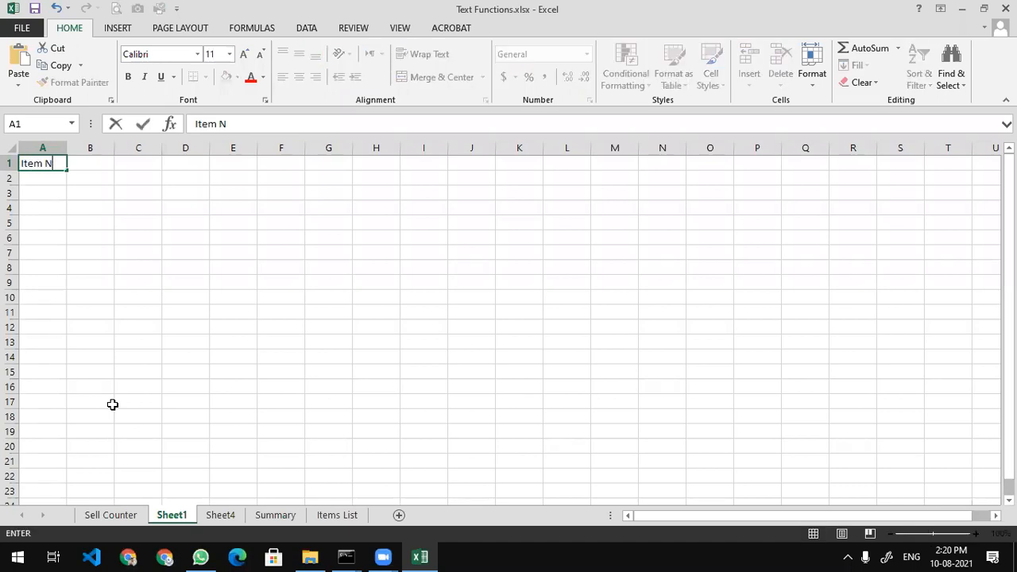
key(BackSpace)
key(BackSpace)
text(ame)
key(Tab)
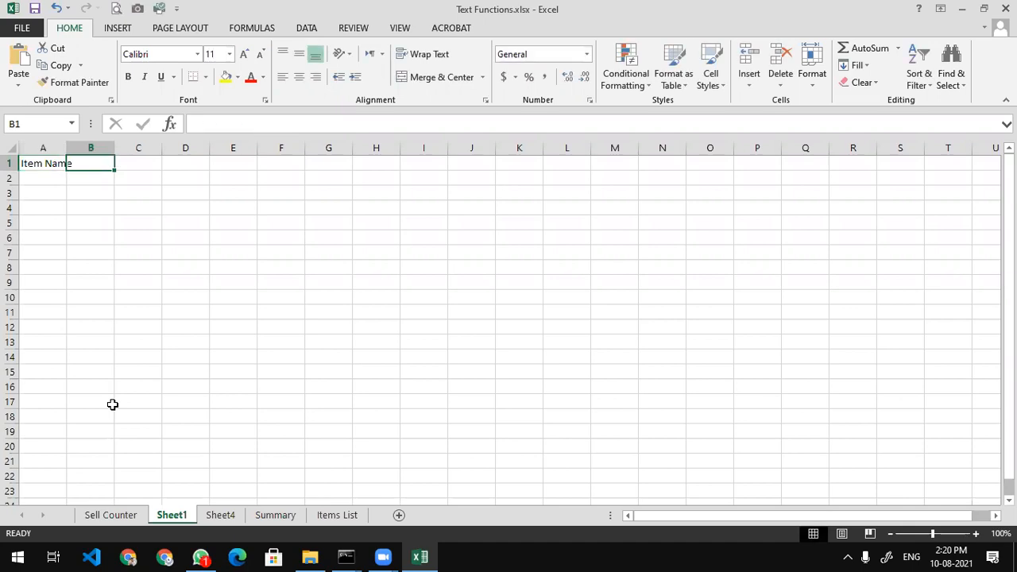
double_click(67, 148)
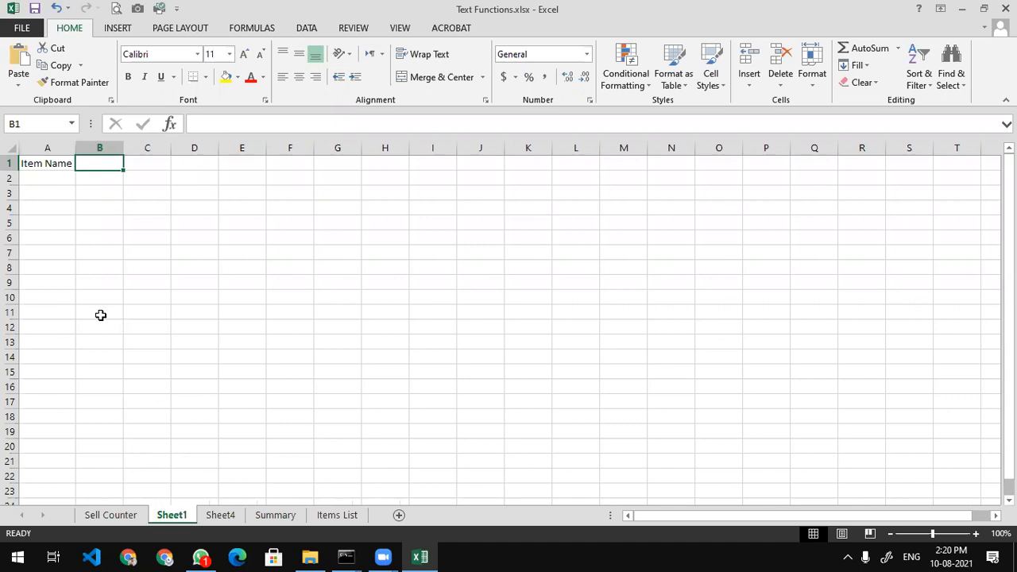
text(Qty)
key(Tab)
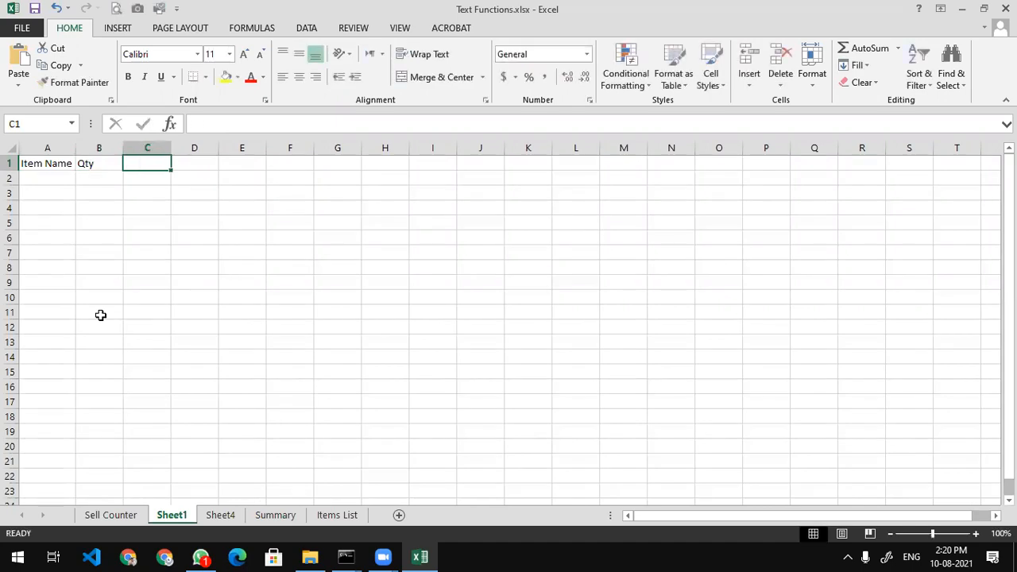
text(Price )
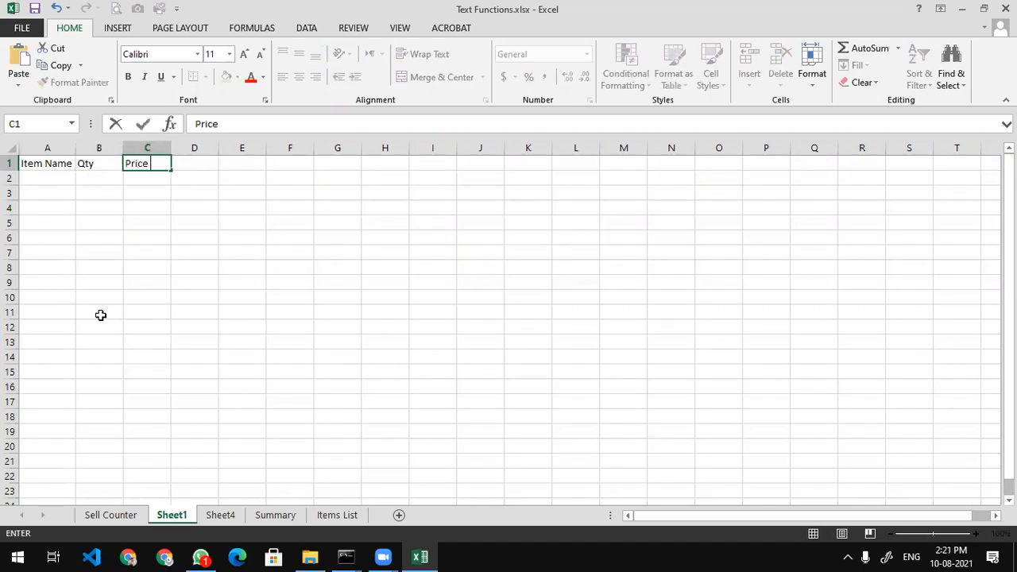
text(Per Unit)
key(Tab)
text(Amount)
key(Return)
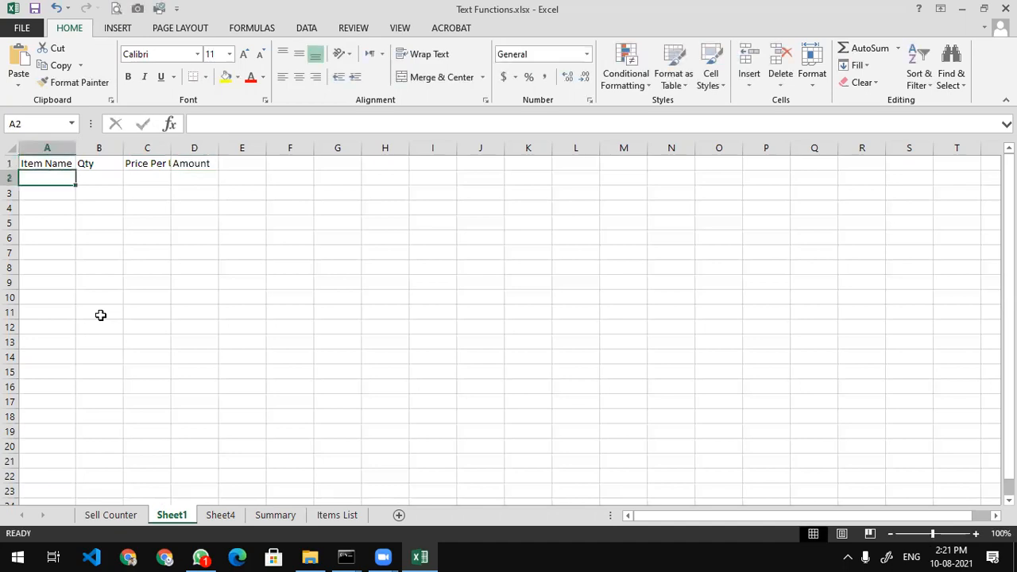
double_click(170, 148)
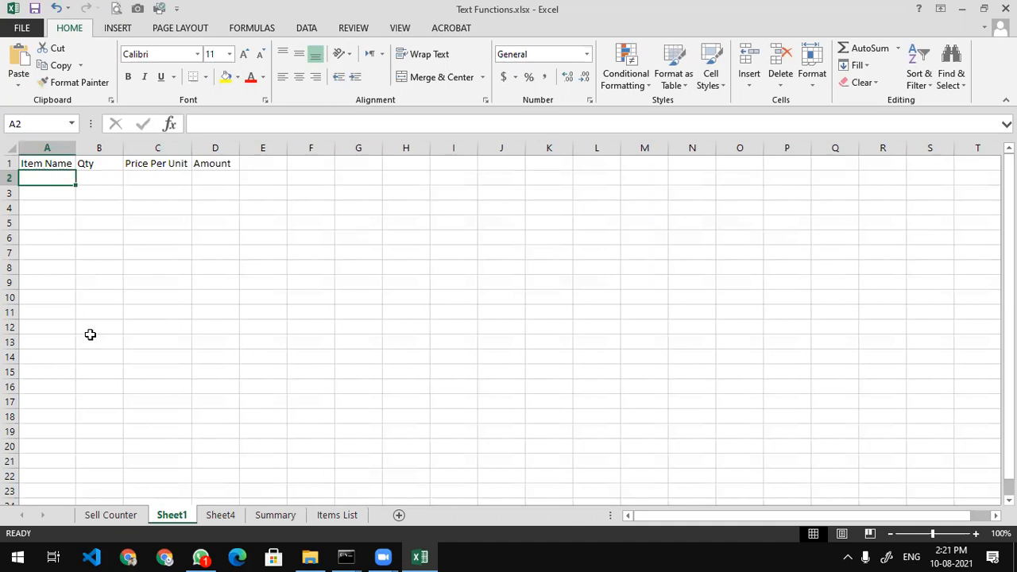
Enter the first item names Pencil, Pen and Chalks in A2:A4
text(Pencil)
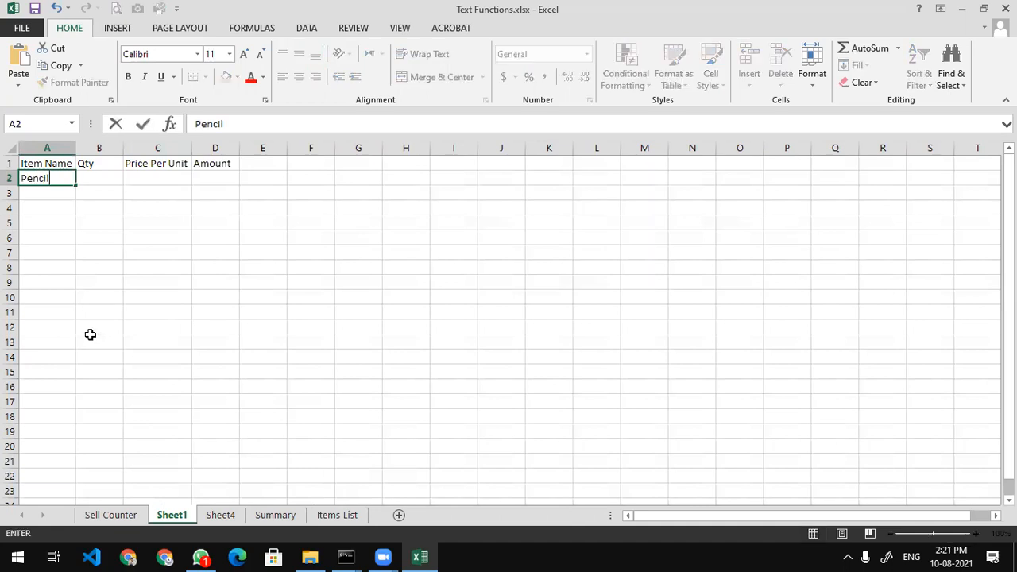
key(Return)
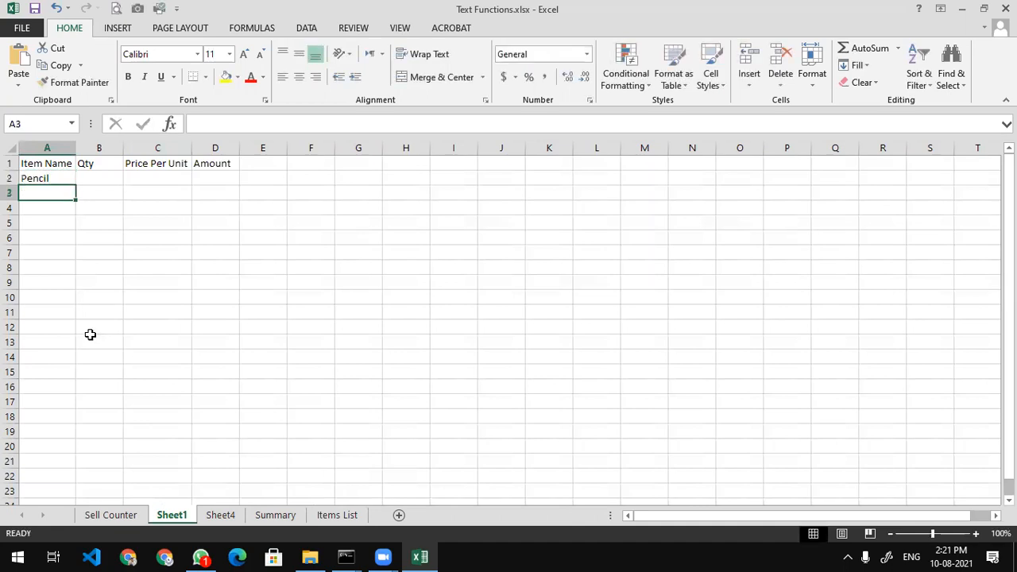
text(Pencil)
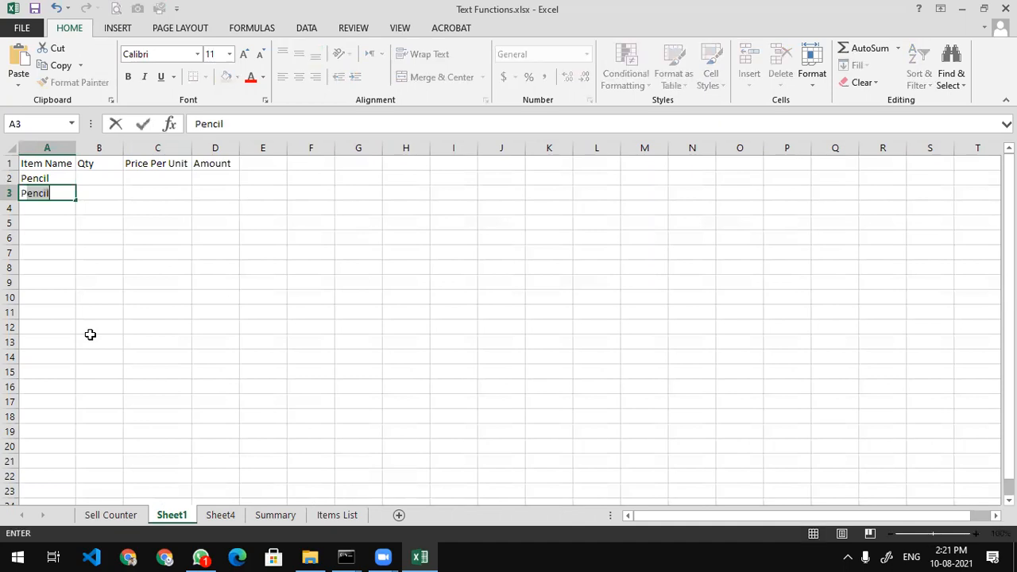
key(Return)
key(Up)
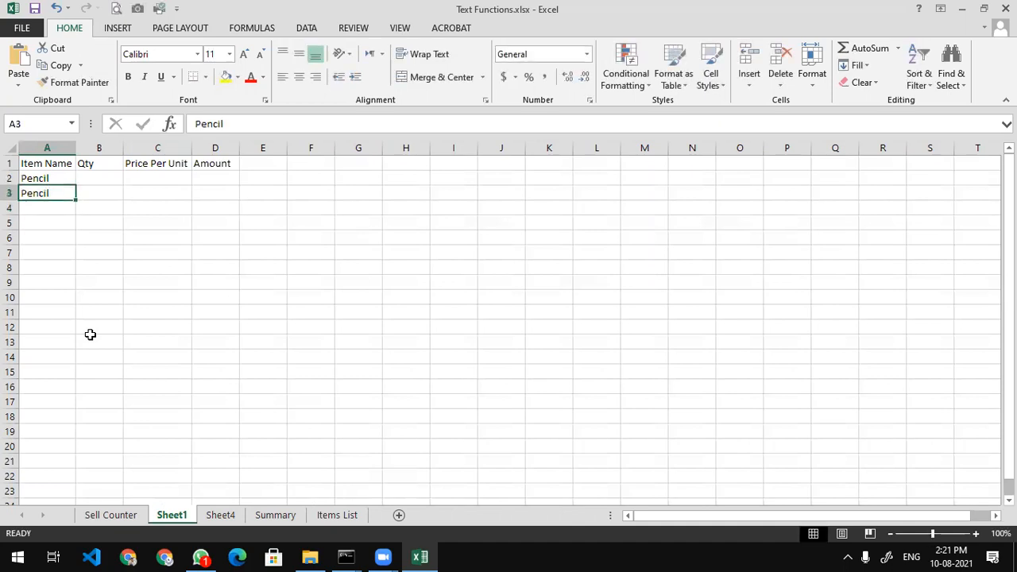
text(Pen)
key(BackSpace)
key(Return)
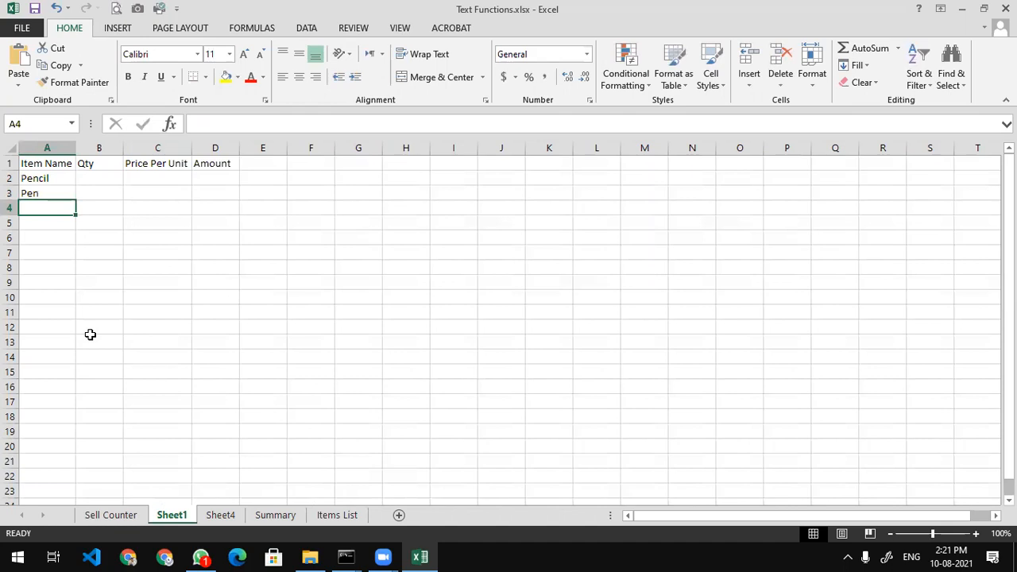
text(Cla)
key(BackSpace)
key(BackSpace)
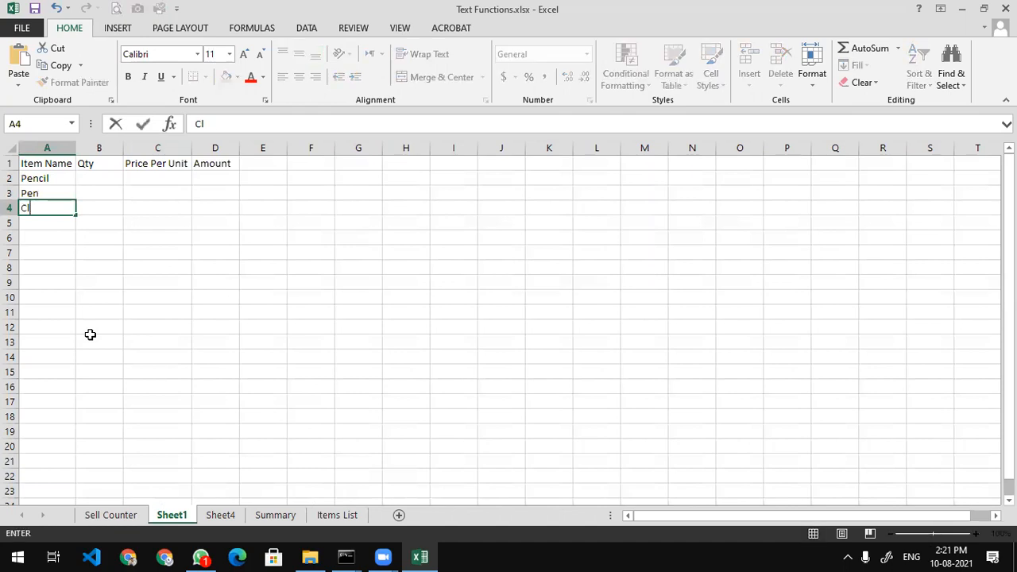
text(halks)
key(Return)
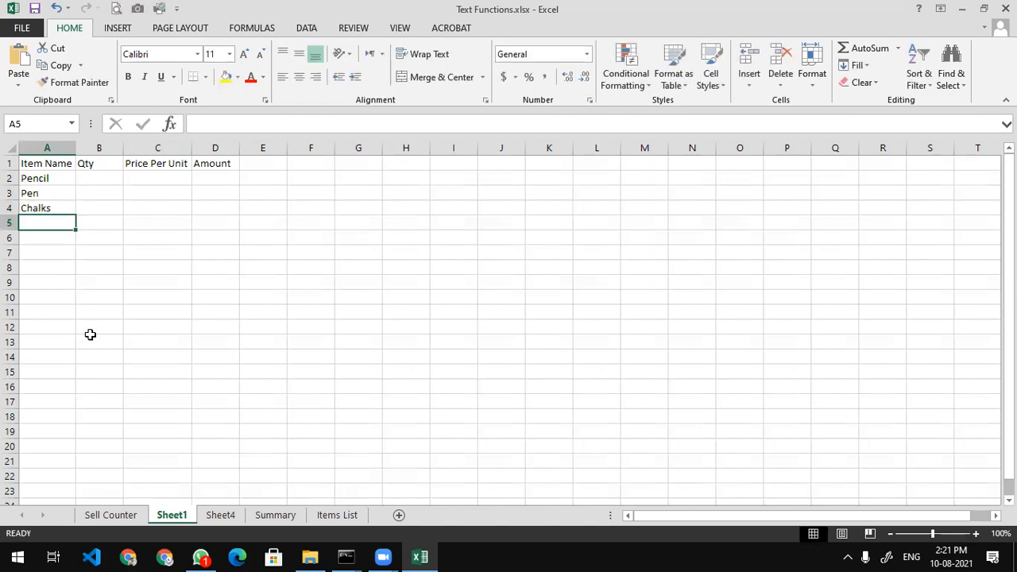
Continue the item list with Eraser, Mouse and Marker in A5:A7
text(raser)
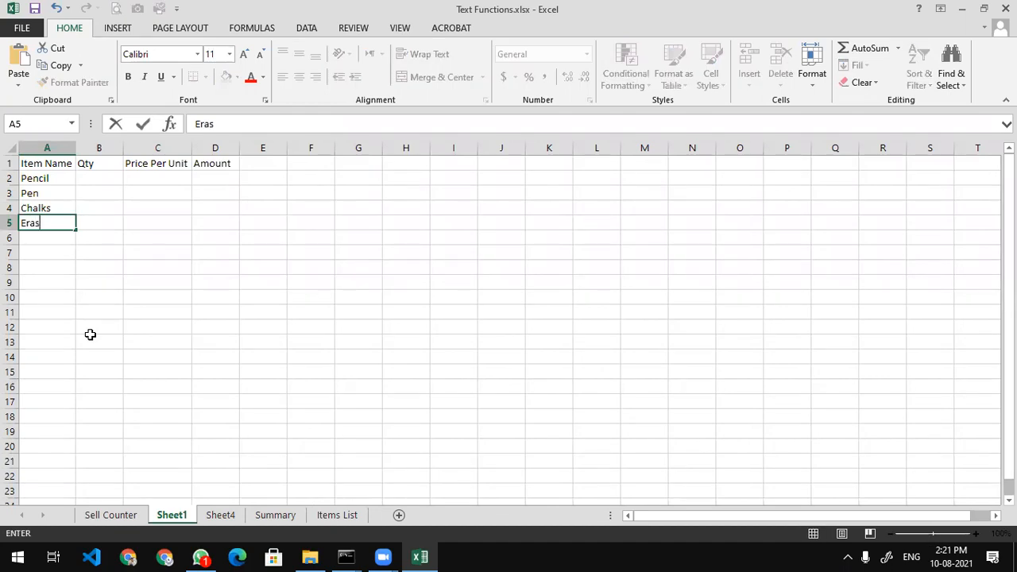
key(Return)
text(Mouse)
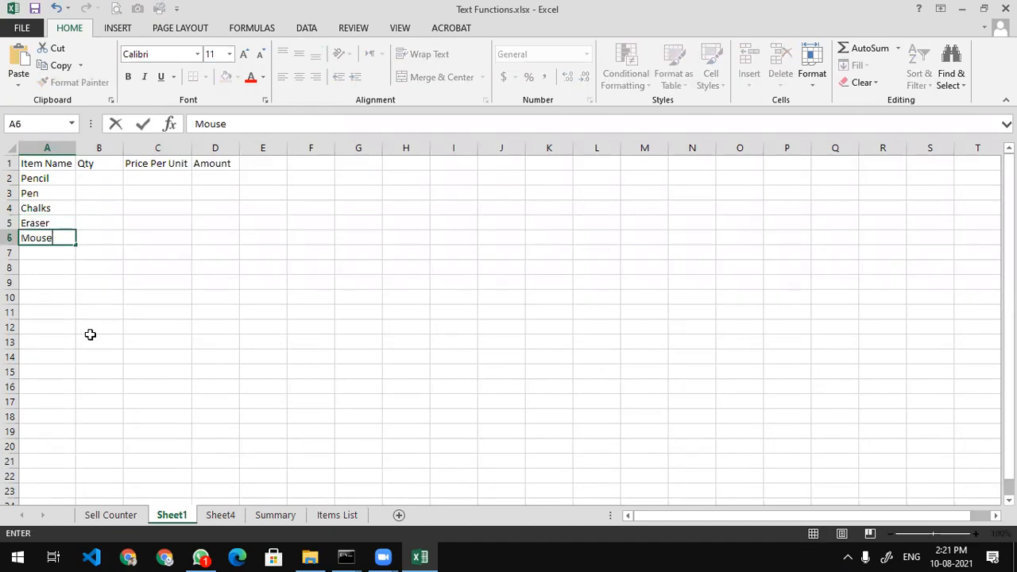
key(Return)
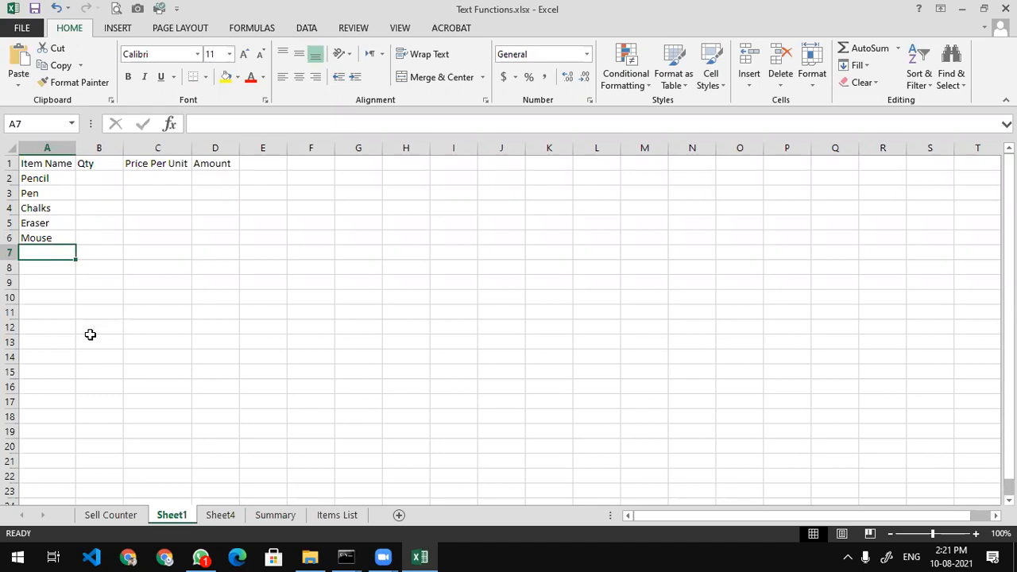
text(Marker)
key(Return)
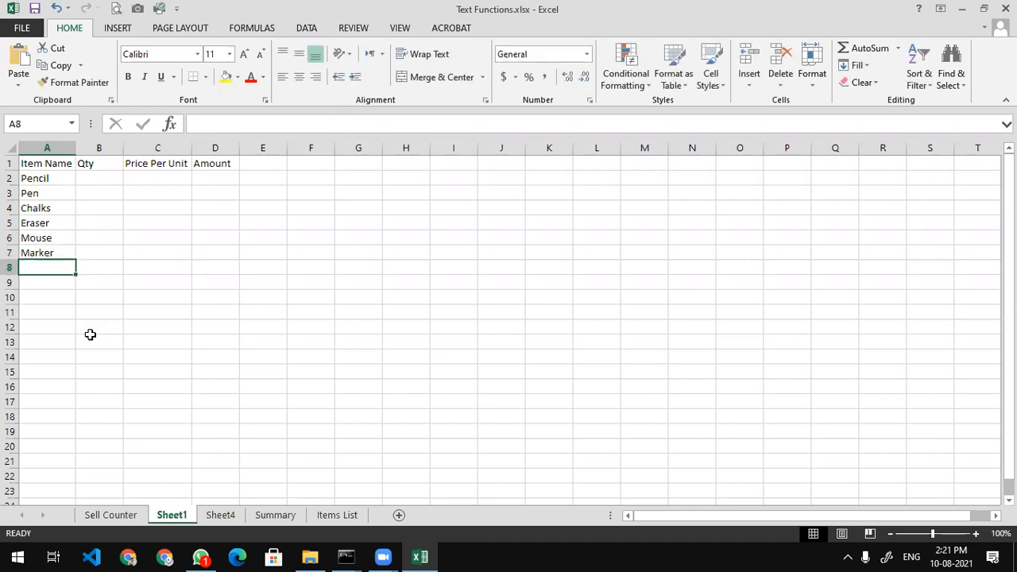
Start a price table with headers Item Name and Price in L2:M2, widening column L
key(Right)
key(Up)
key(Up)
key(Up)
key(Up)
key(Up)
key(Up)
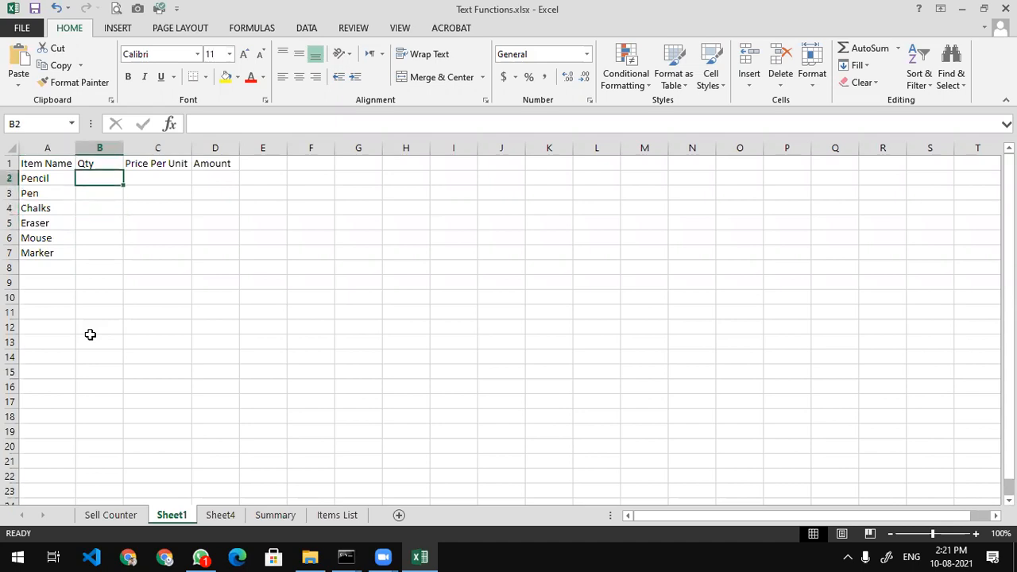
drag(152, 179, 175, 257)
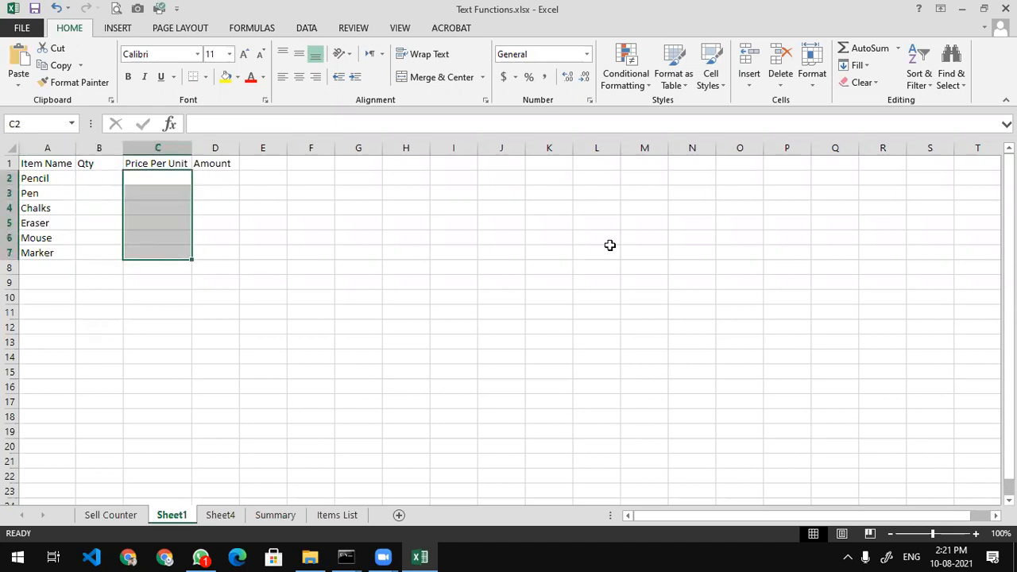
click(610, 181)
text(Item Name)
key(Tab)
text(Price)
key(Return)
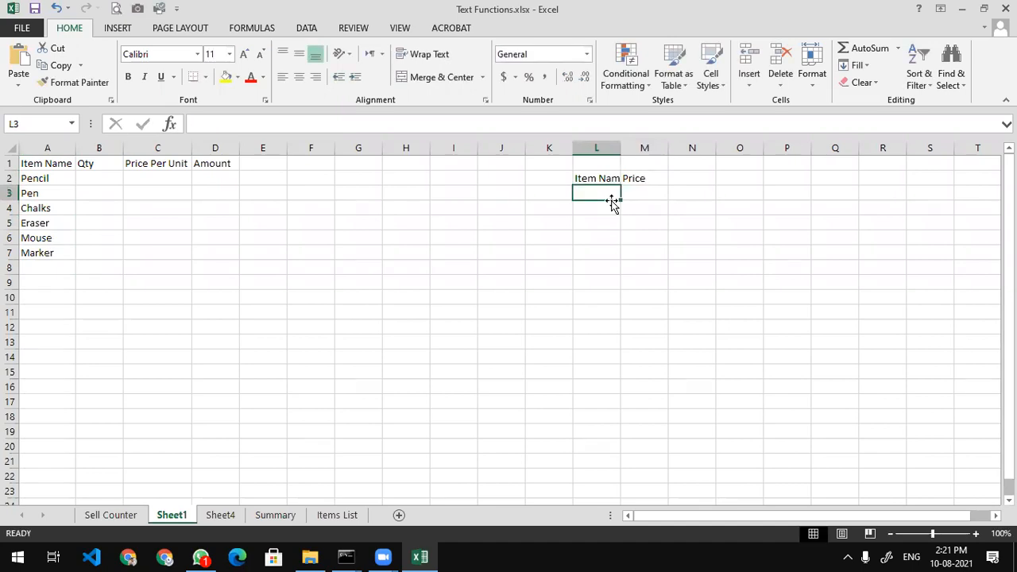
double_click(623, 147)
click(640, 191)
click(605, 191)
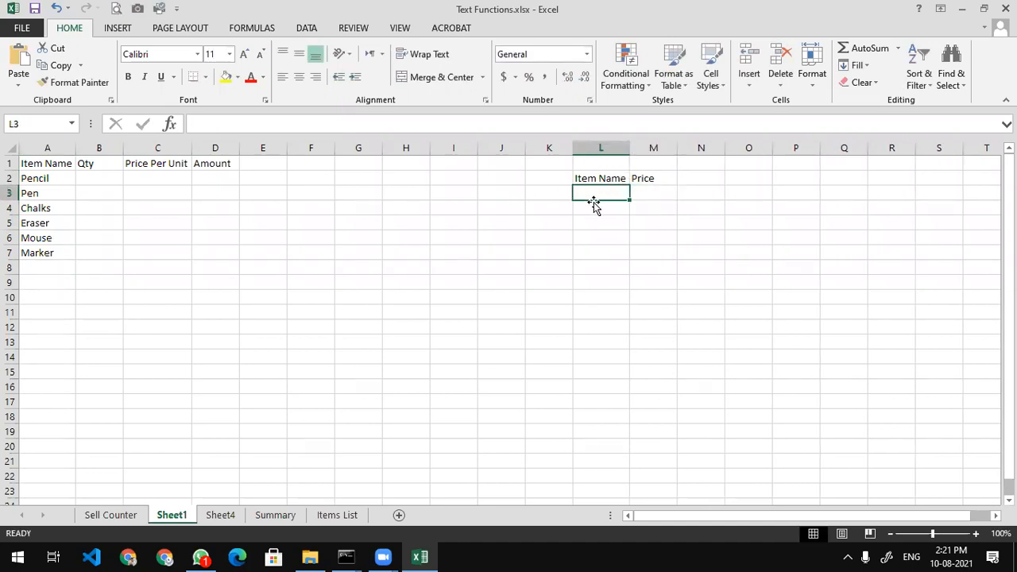
Add Pencil, Mouse, Pen, Pencil and Eraser in A8:A12
click(57, 268)
text(PEncil)
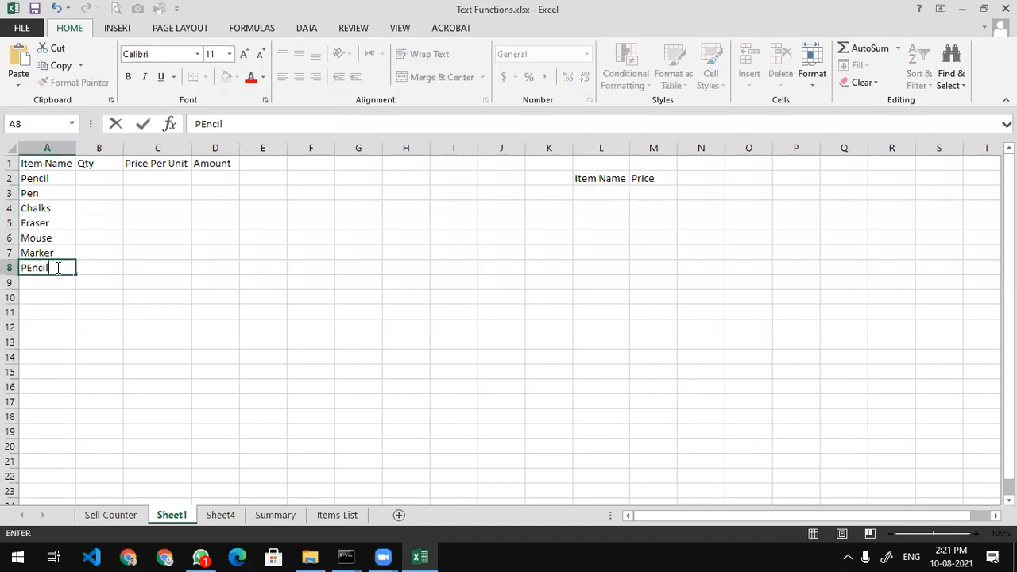
key(BackSpace)
key(BackSpace)
key(BackSpace)
key(BackSpace)
text(encil)
key(Return)
text(Mouse)
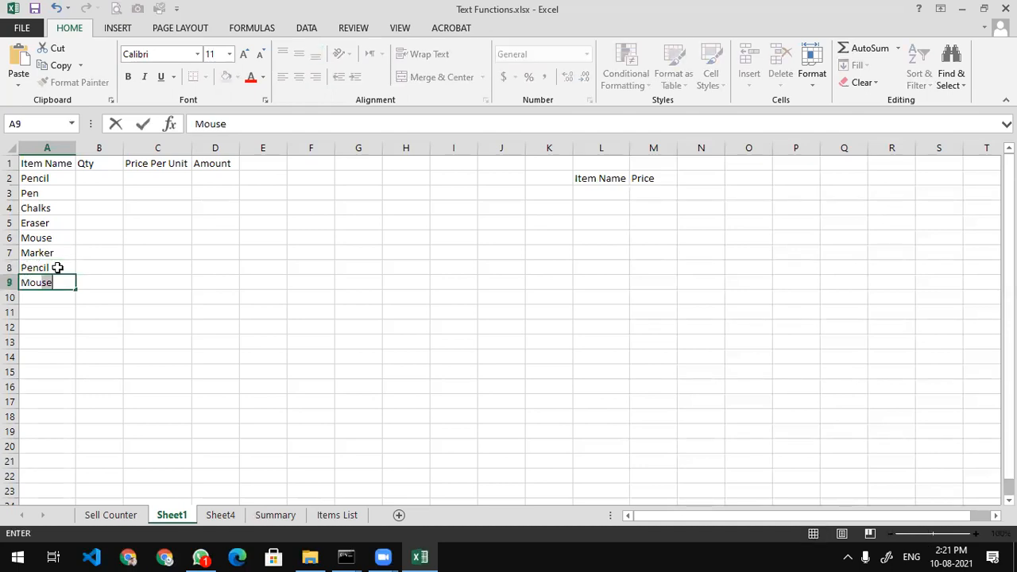
key(Return)
text(Pen)
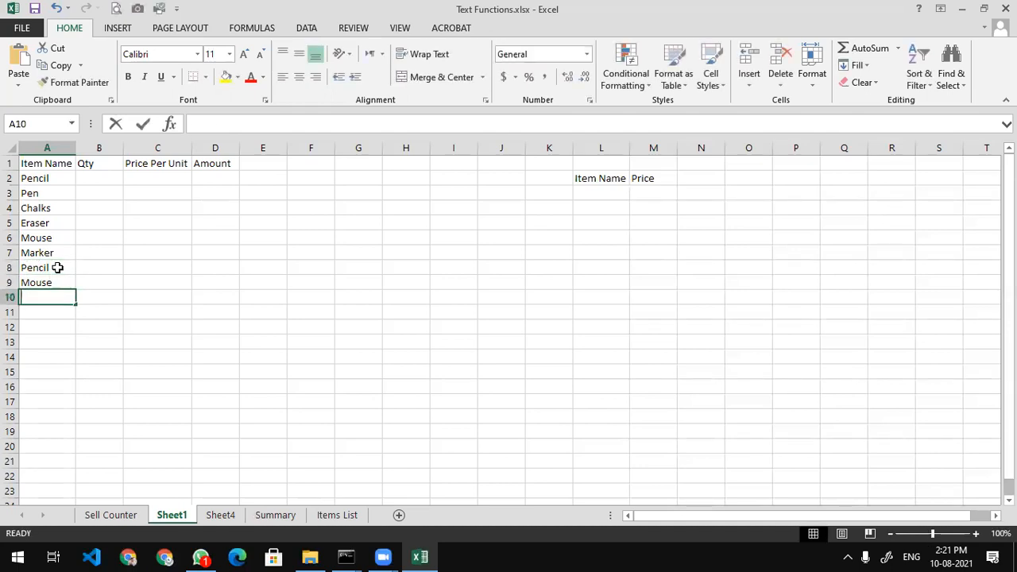
key(Return)
text(Pencil)
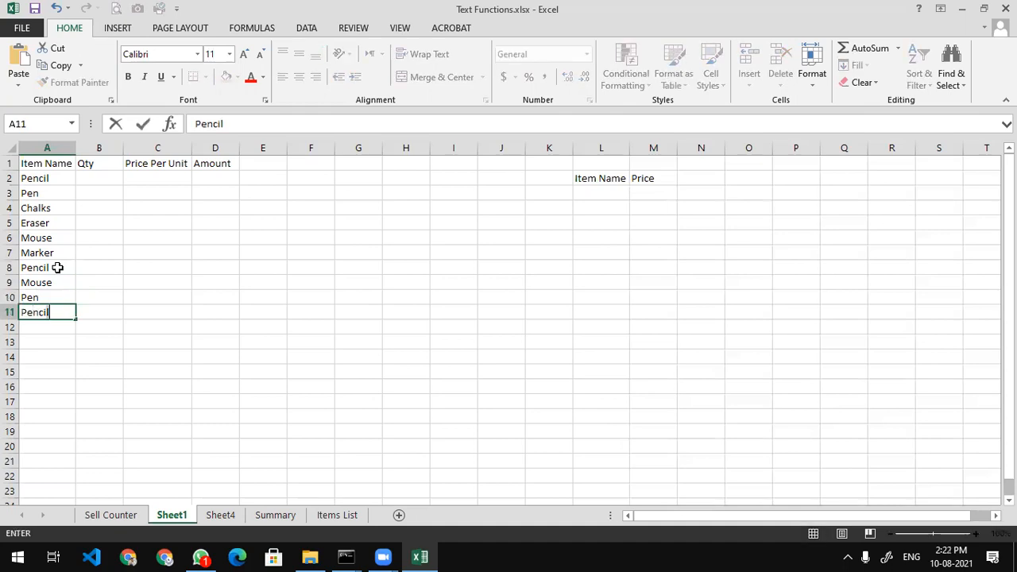
key(Return)
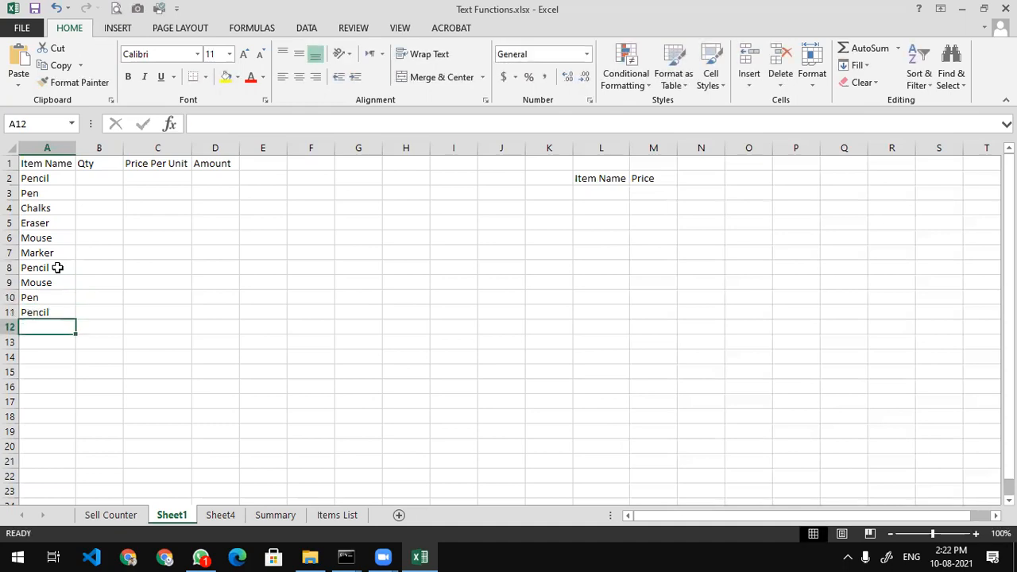
text(Eraser)
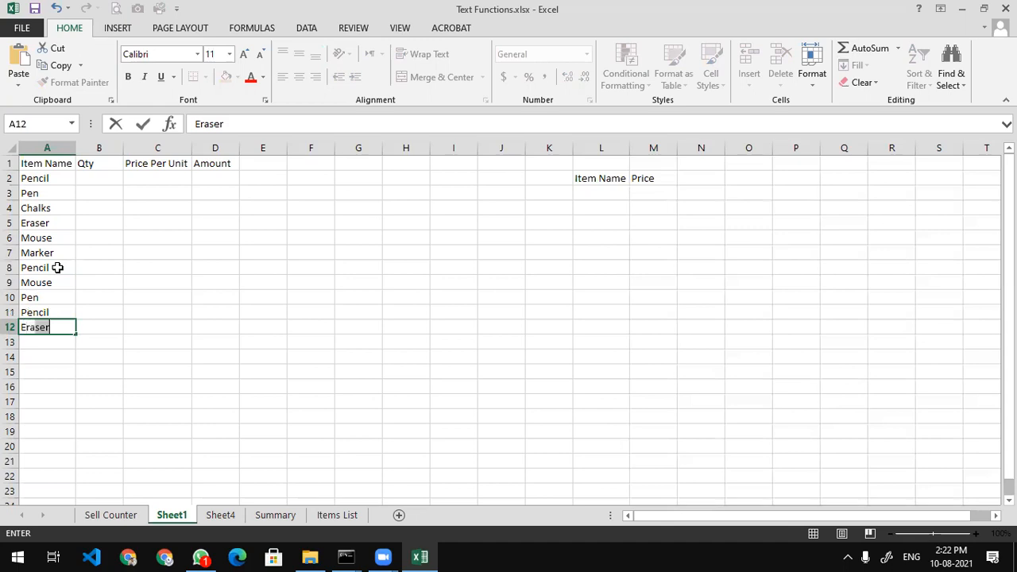
key(Return)
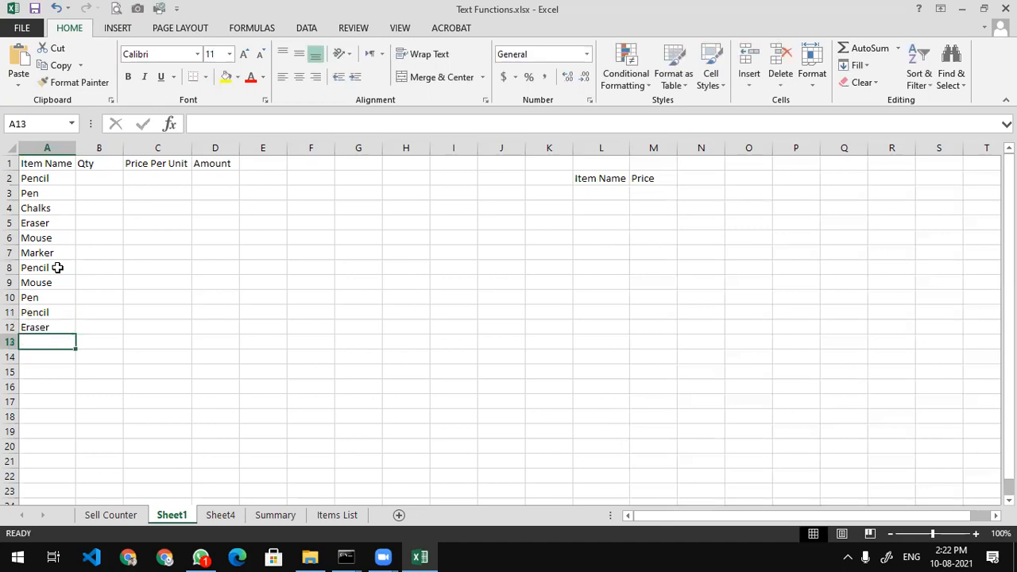
click(97, 174)
Enter quantities 2, 3, 4, 2, 1 and 4 in B2:B7
click(144, 238)
click(95, 181)
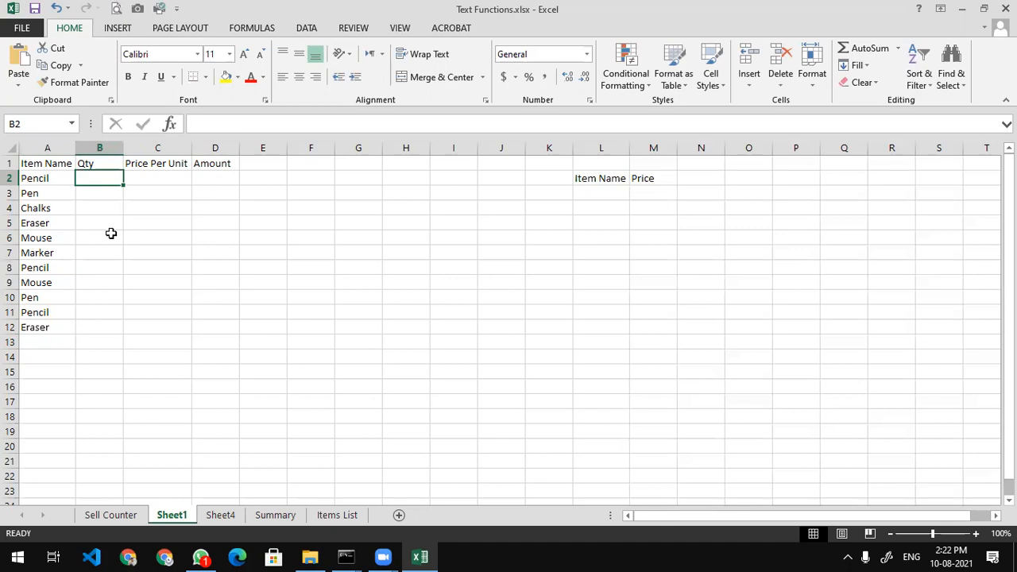
text(2)
key(Return)
text(3)
key(Return)
text(4)
key(Return)
text(2)
key(Return)
text(1)
key(Return)
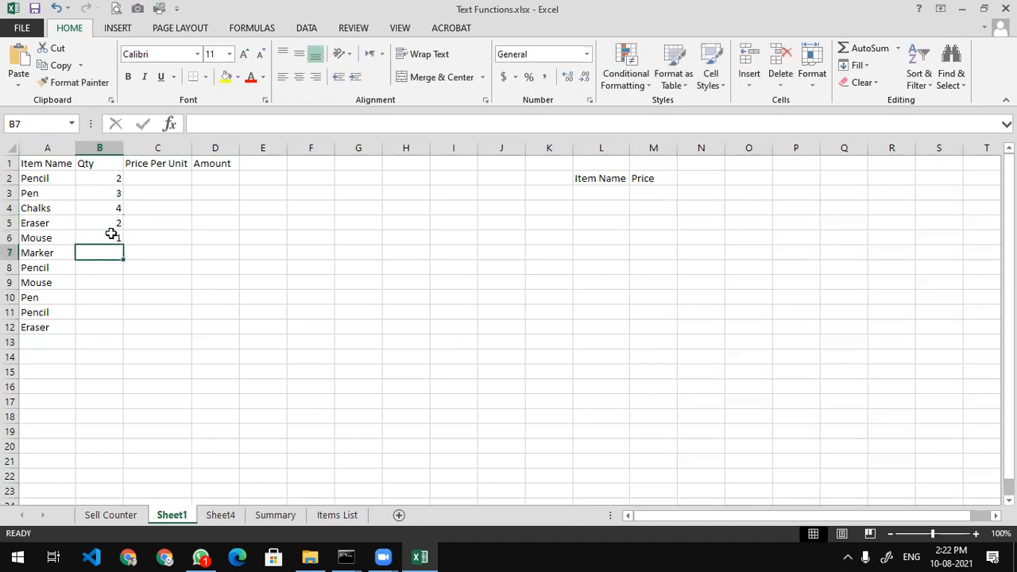
text(4)
key(Return)
Enter quantities 10, 4, 10, 20 and 50 in B8:B12, then check the Pencil rows
text(10)
key(Return)
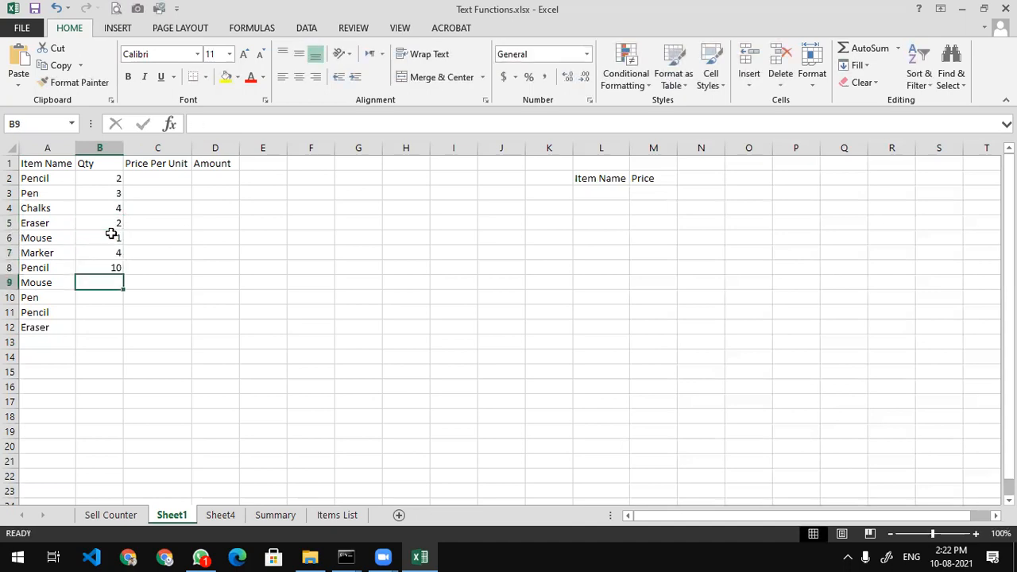
text(4)
key(Return)
text(10)
key(Return)
text(20)
key(Return)
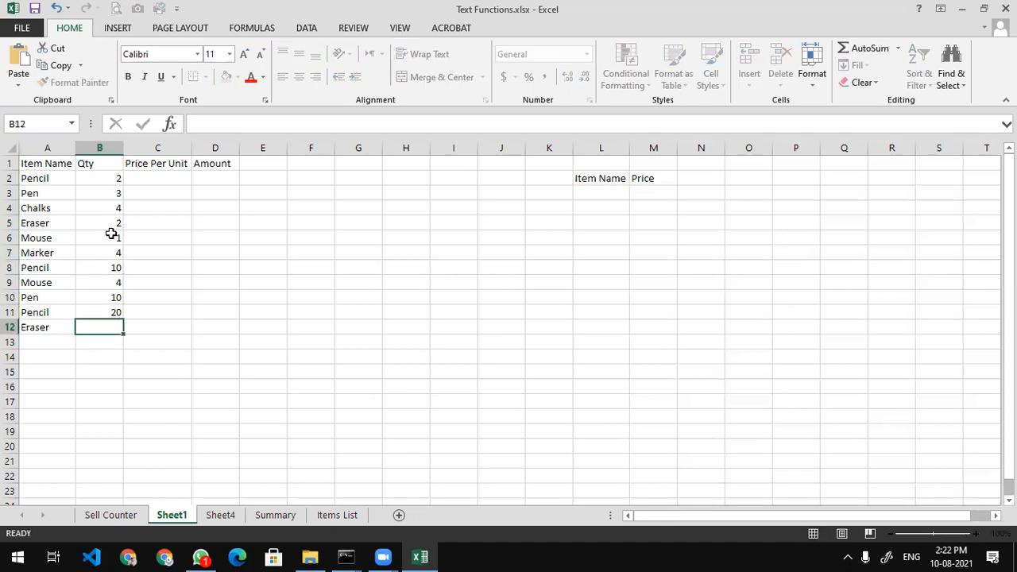
text(50)
key(Return)
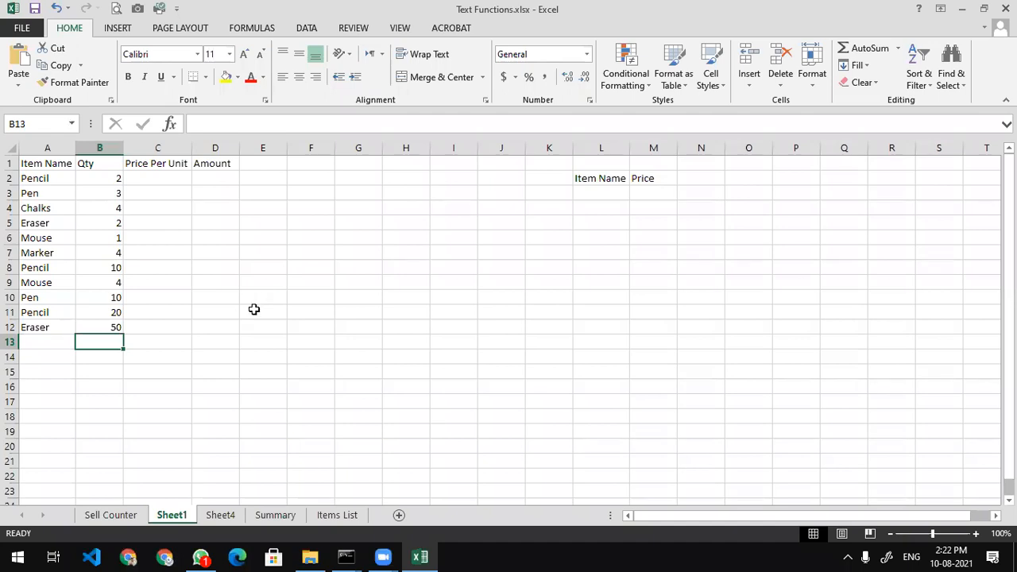
click(57, 178)
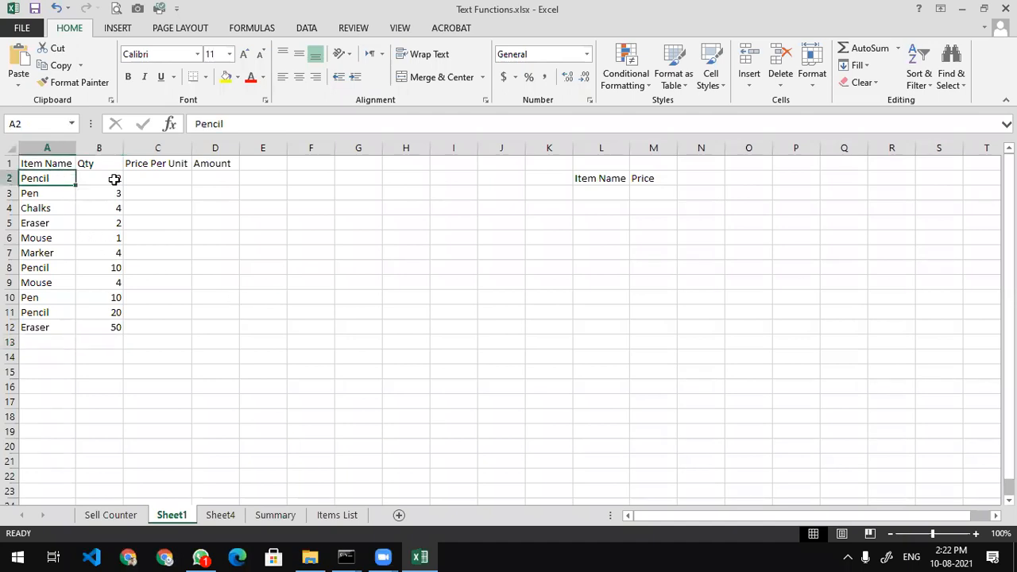
click(119, 180)
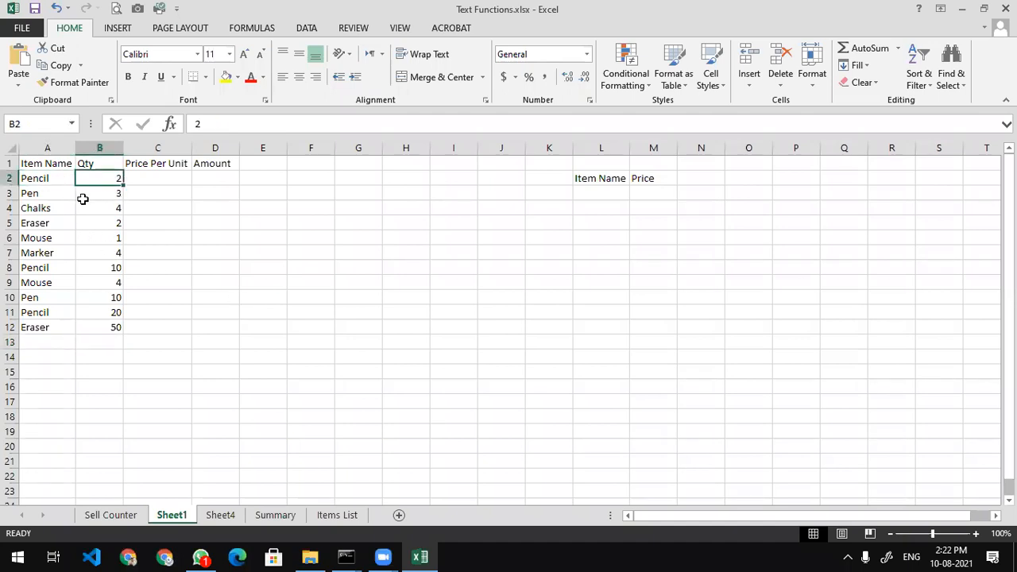
click(60, 268)
click(110, 267)
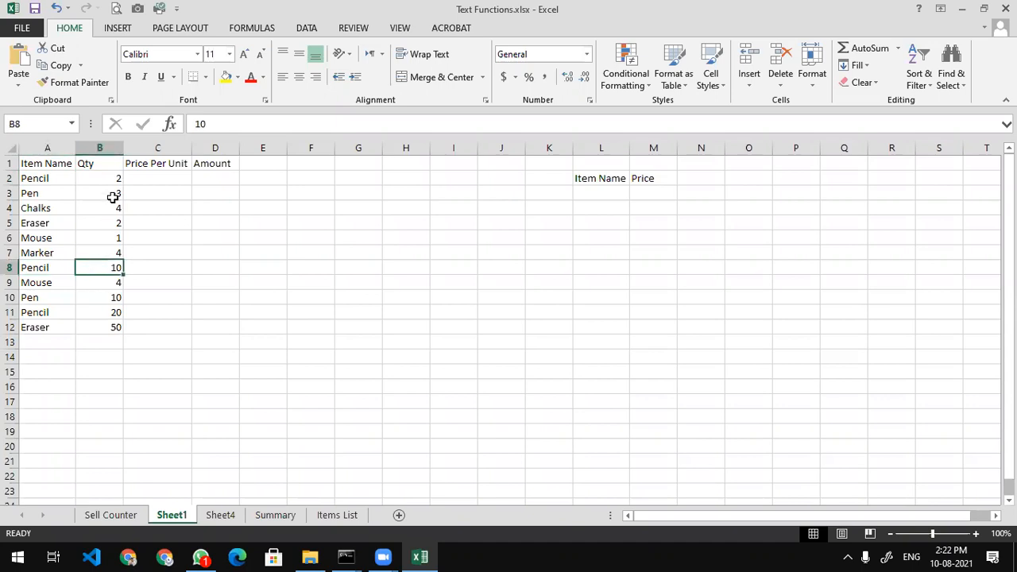
click(99, 315)
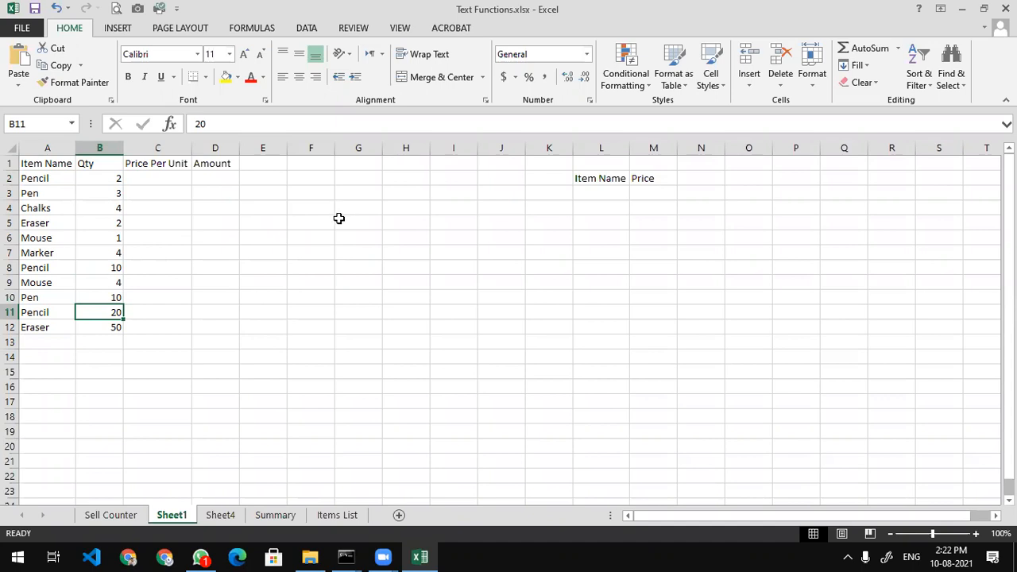
Copy the item names from A2:A12 into L3
click(586, 195)
drag(37, 180, 38, 320)
key(ctrl+c)
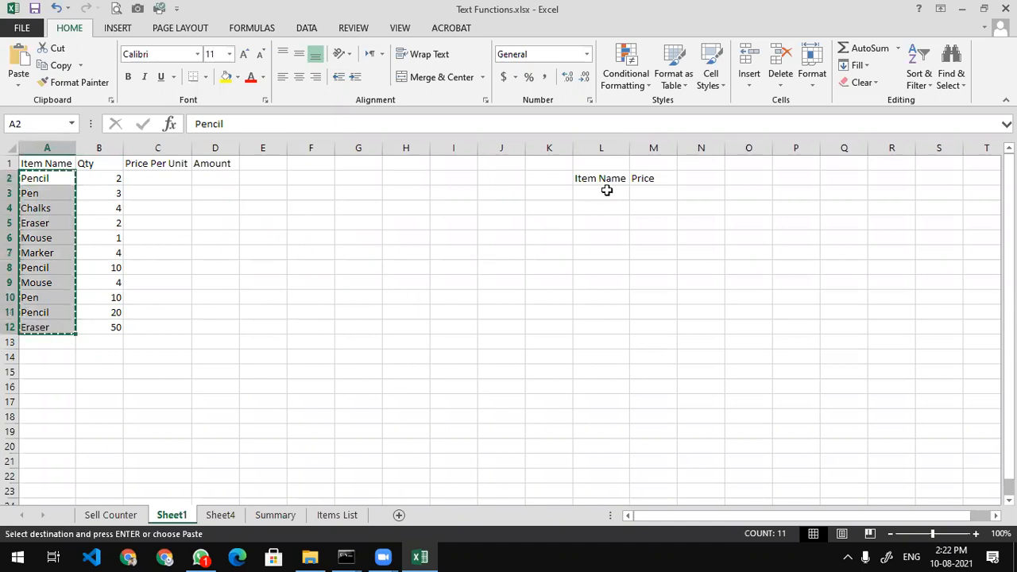
click(606, 190)
key(ctrl+v)
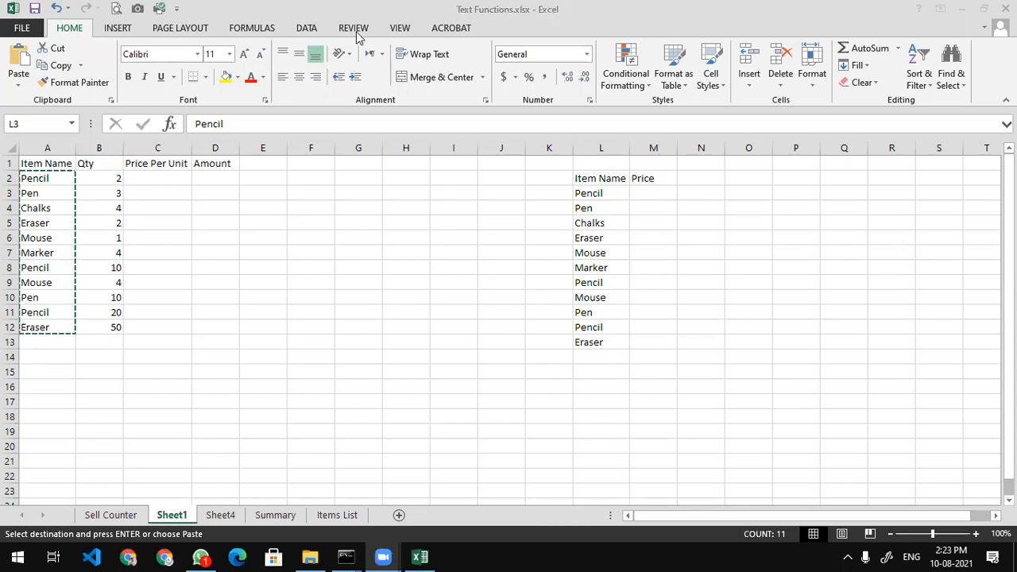
Remove duplicate names from the pasted list, limited to the current selection
click(307, 28)
click(575, 79)
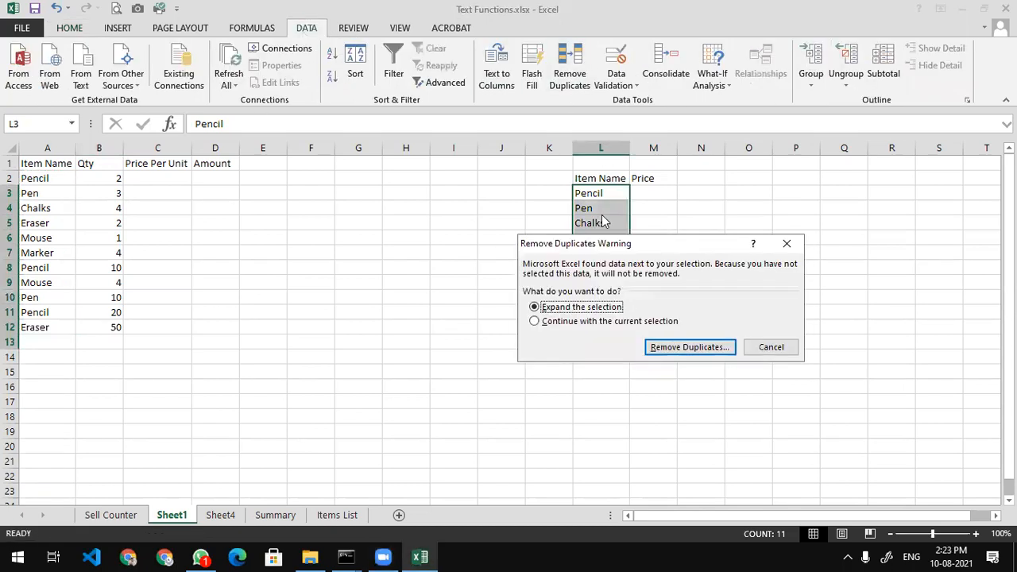
click(643, 321)
click(656, 346)
click(727, 393)
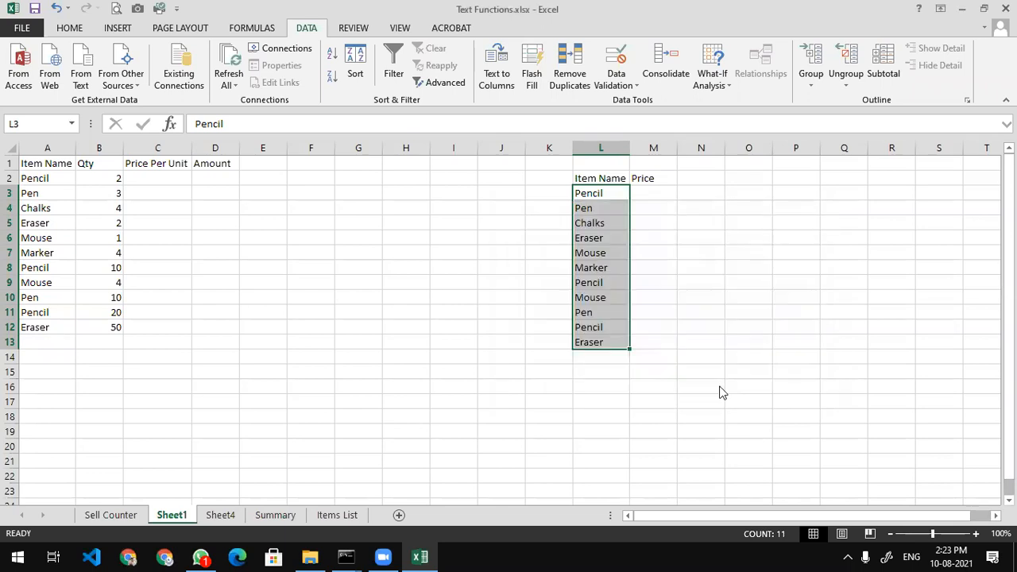
click(518, 319)
click(714, 297)
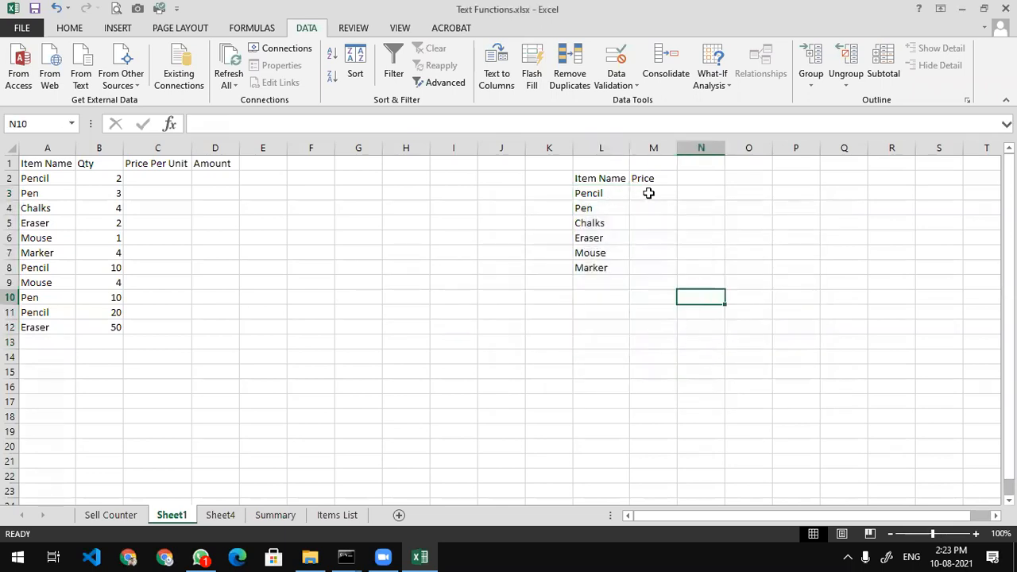
Enter prices 10, 5, 10, 5, 200 and 40 in M3:M8
click(650, 194)
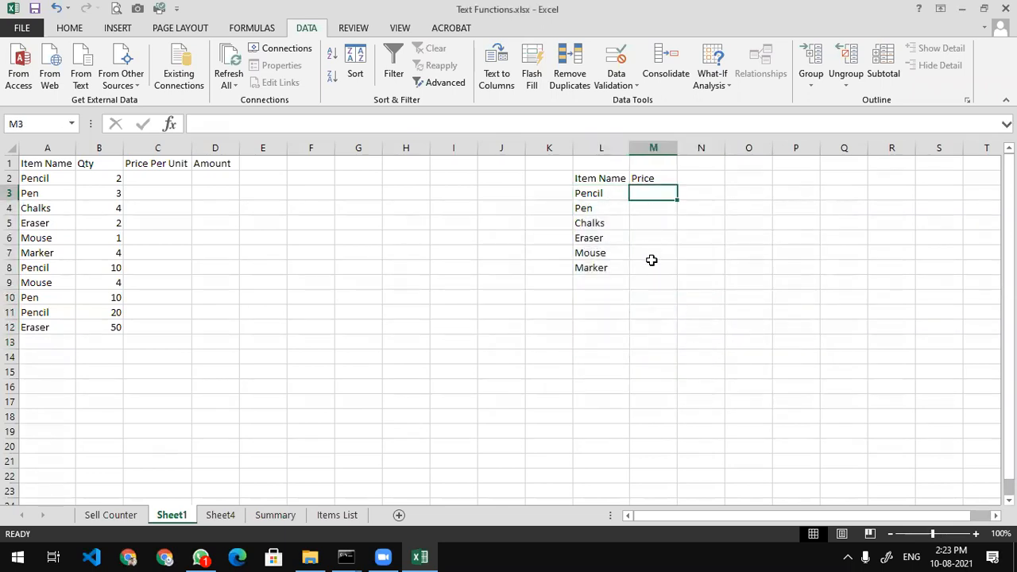
text(10)
key(Return)
text(5)
key(Return)
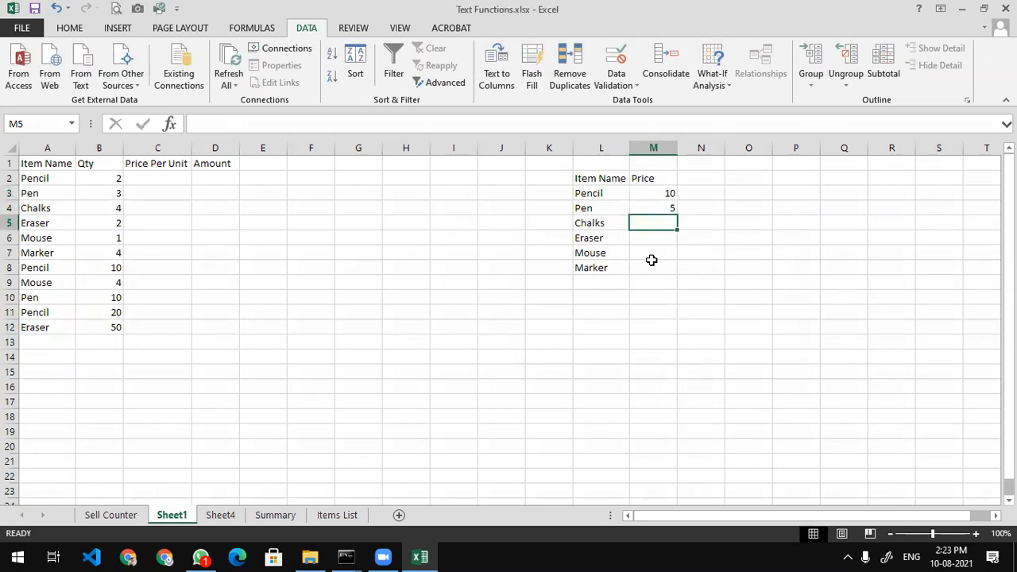
text(10)
key(Return)
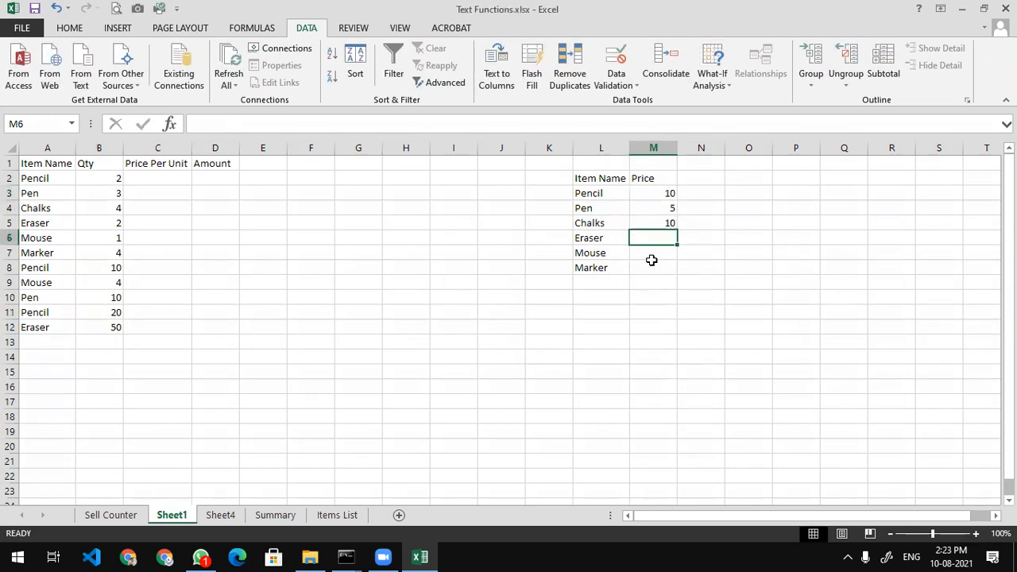
text(5)
key(Return)
text(200)
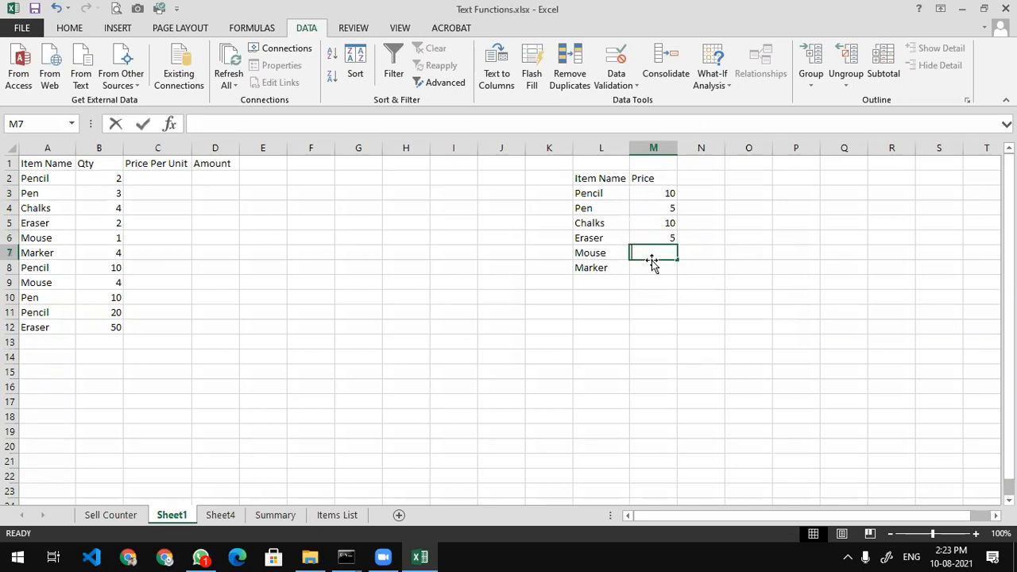
key(Return)
text(40)
key(Return)
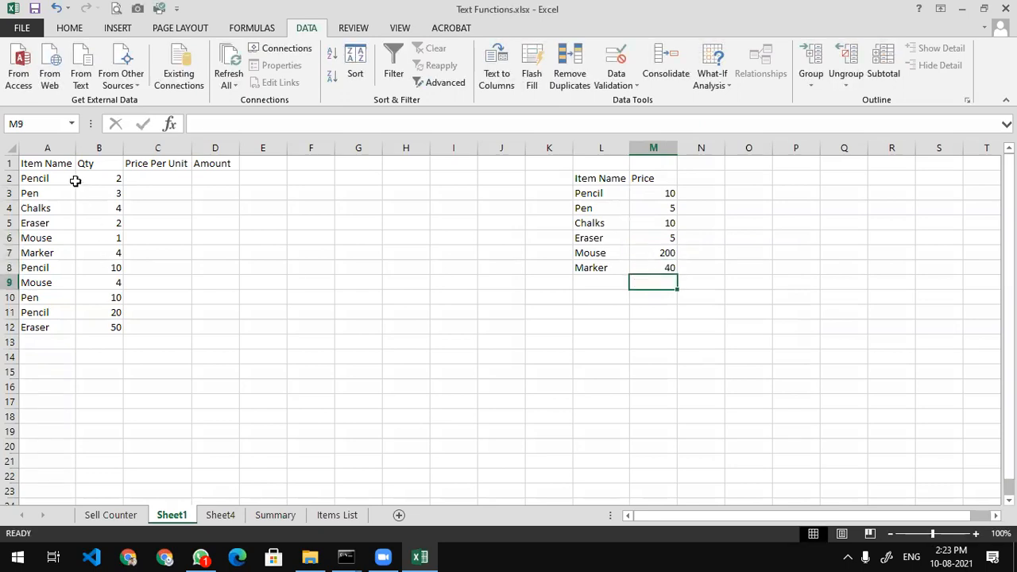
click(163, 179)
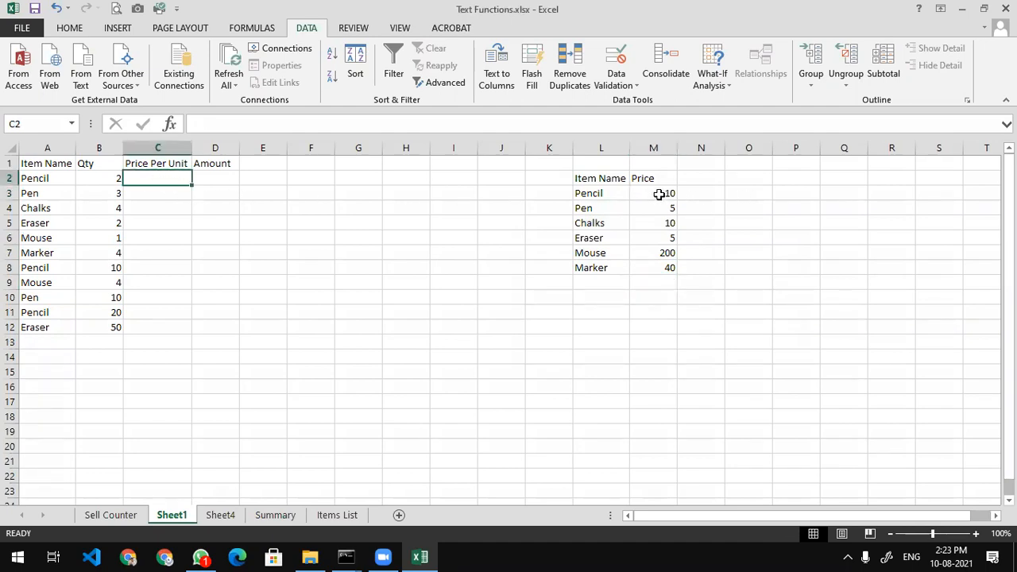
Enter =VLOOKUP(A2,L3:M8,2,0) in C2
click(48, 175)
click(149, 177)
click(649, 193)
click(159, 176)
text(=vl)
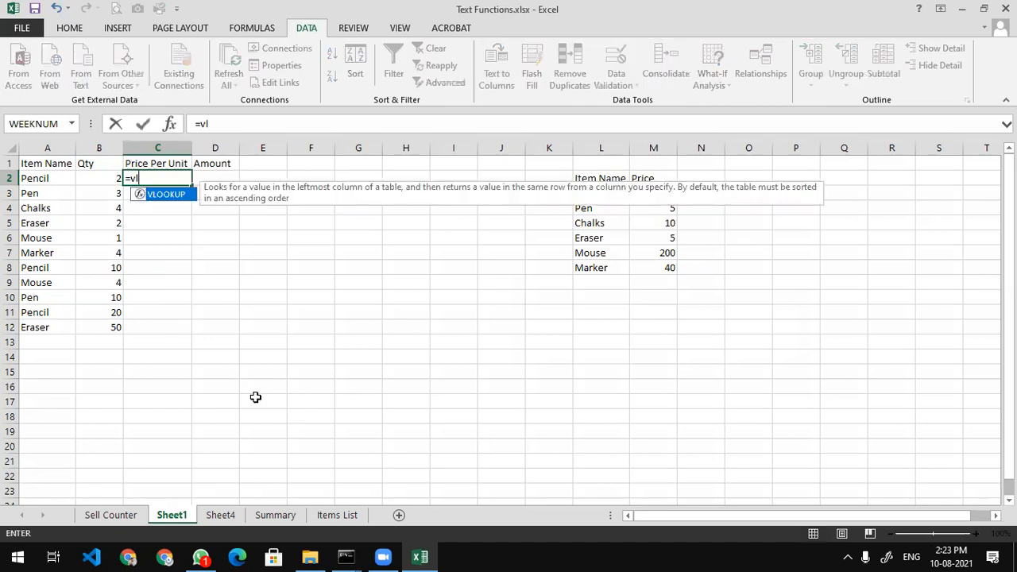
text(ookup()
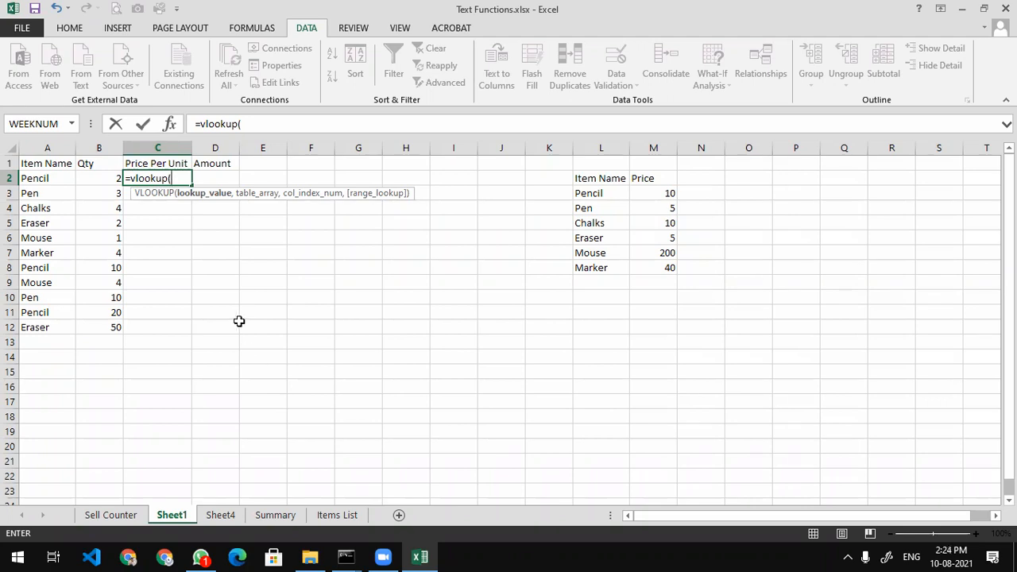
click(64, 178)
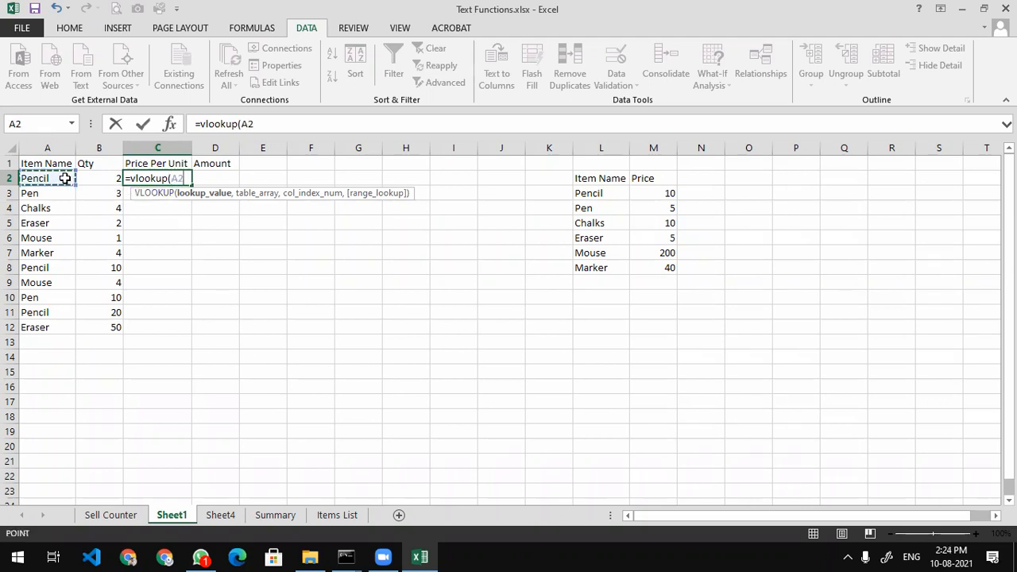
text(,)
click(592, 195)
drag(601, 205, 652, 262)
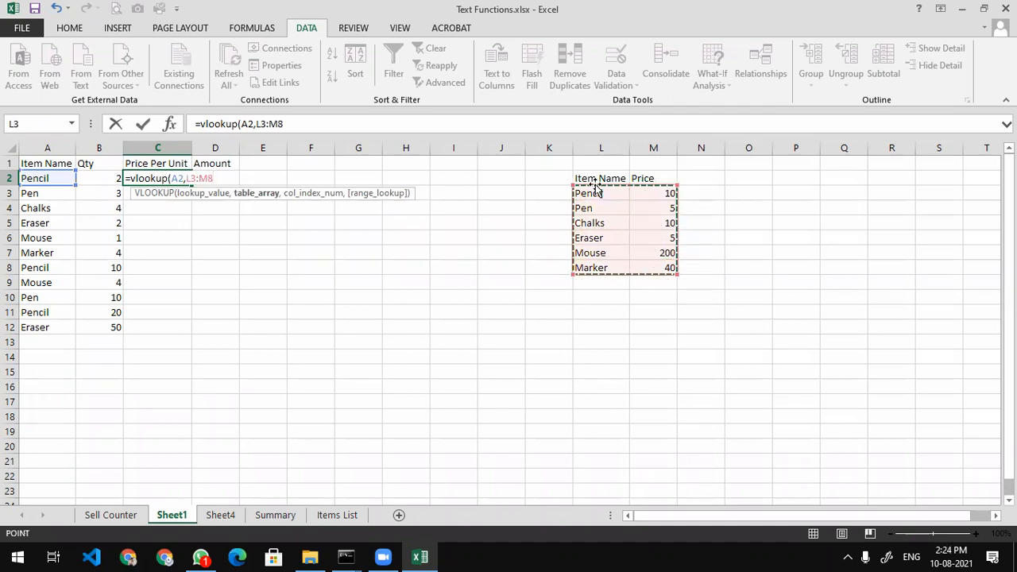
text(,)
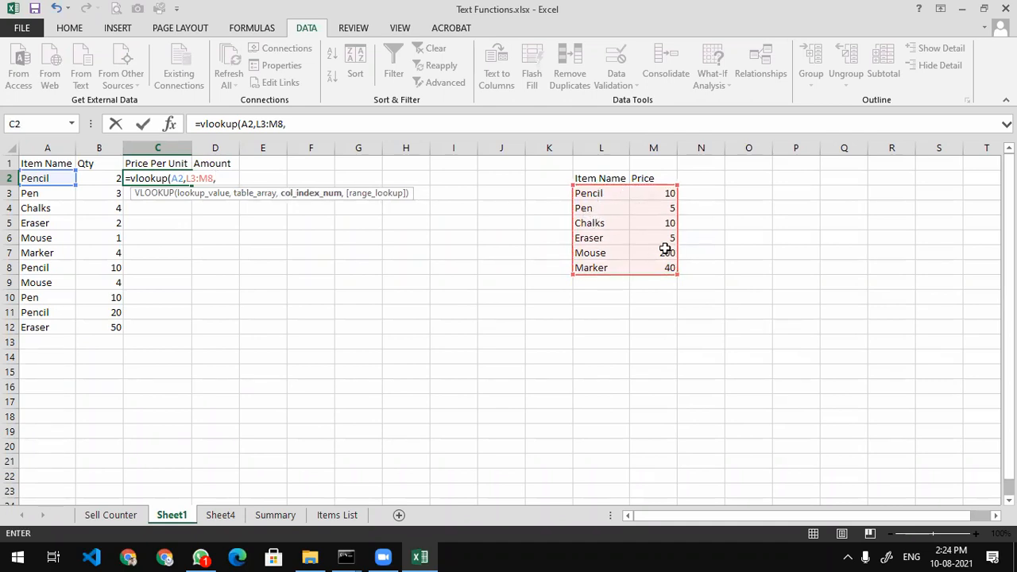
text(2,0)
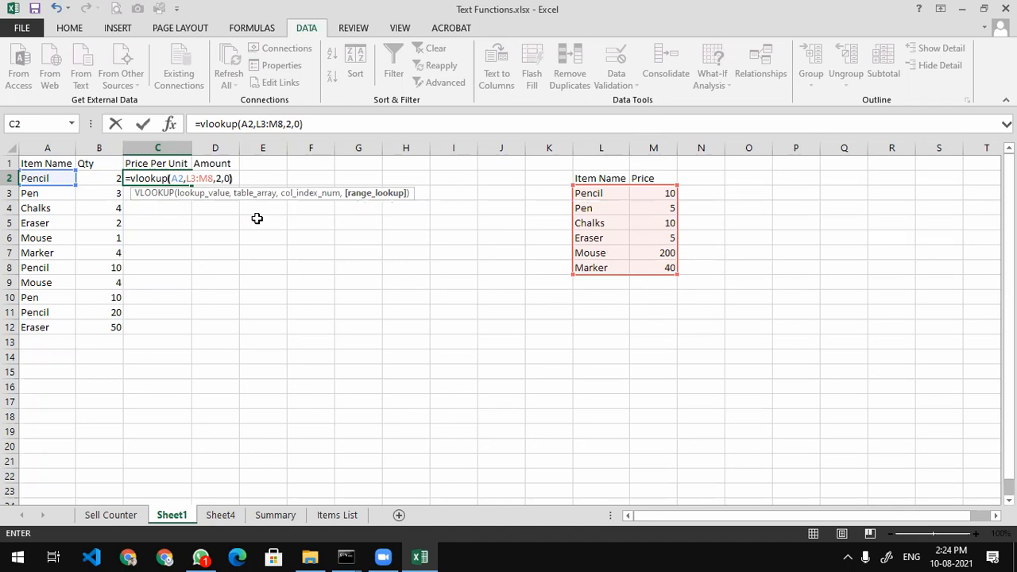
text())
key(ctrl+Return)
key(Return)
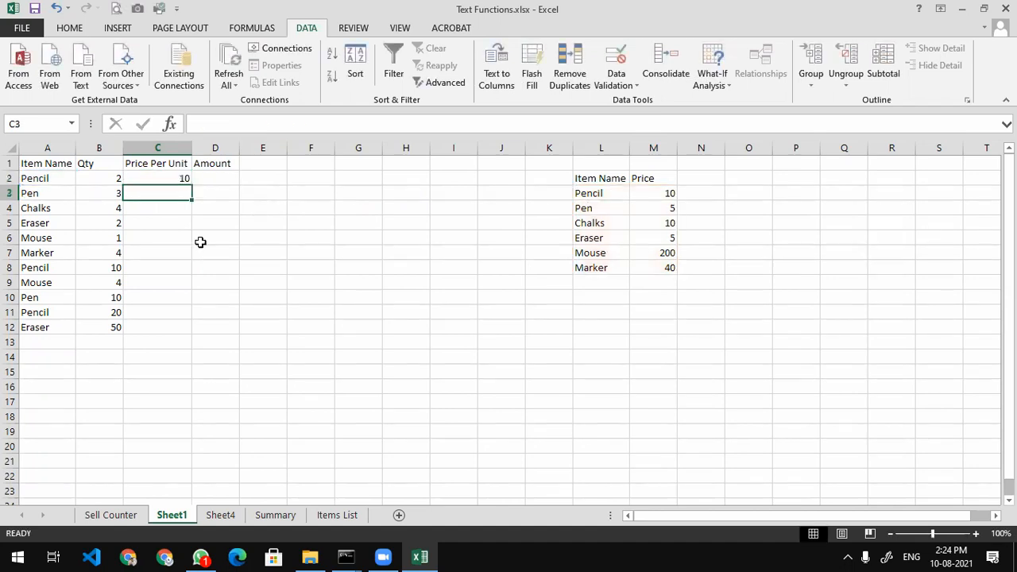
click(170, 178)
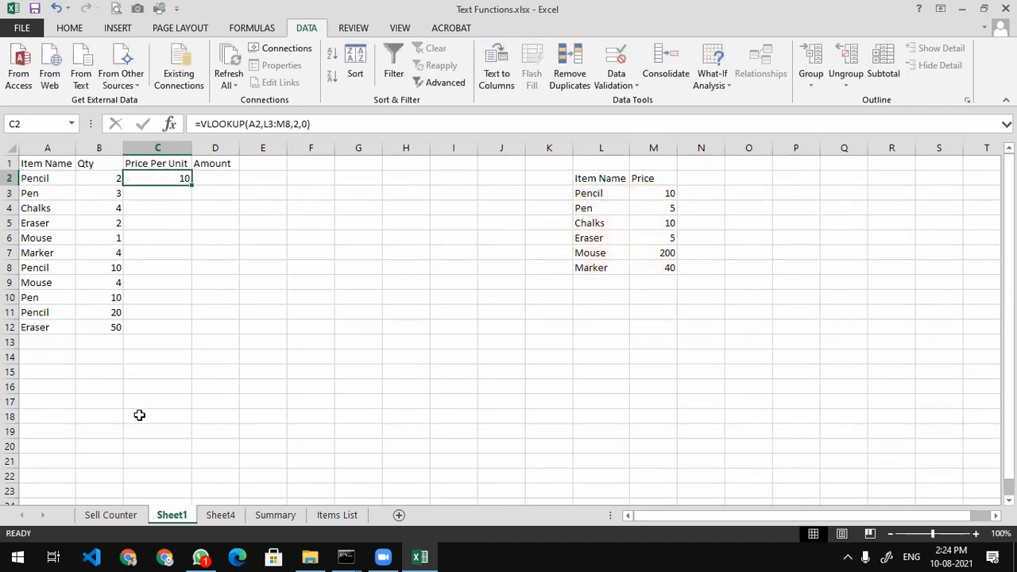
Test the lookup by changing A2 to Pen, then Marker, then back to Pencil
click(56, 178)
text(Pen)
key(Return)
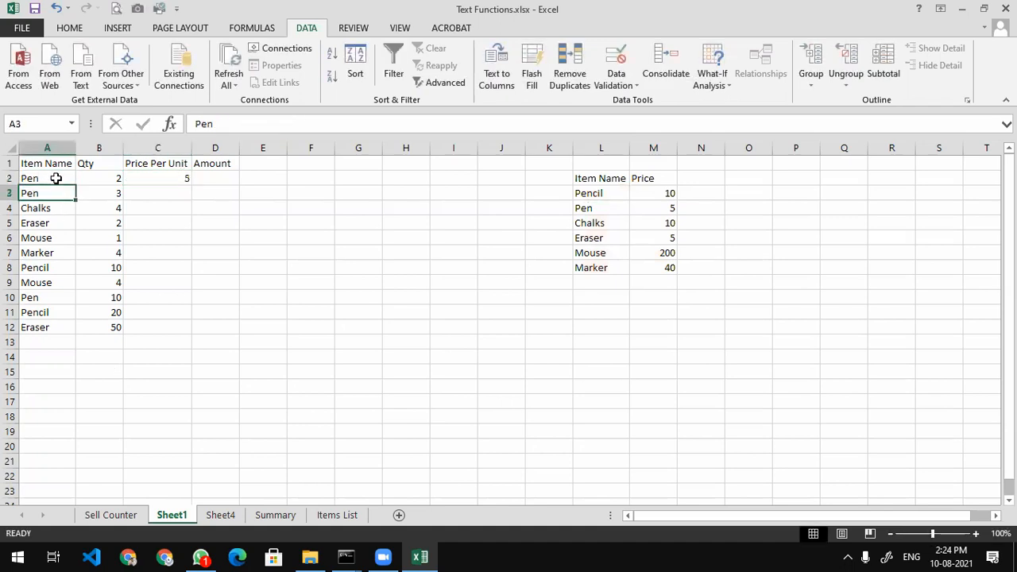
click(56, 178)
text(Marker)
key(Return)
text(Pencil)
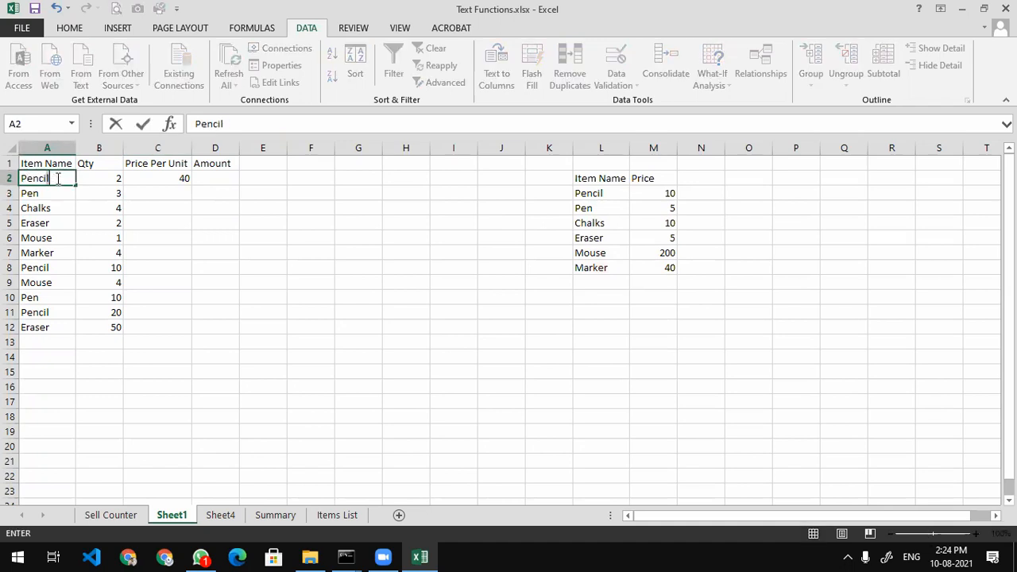
key(Return)
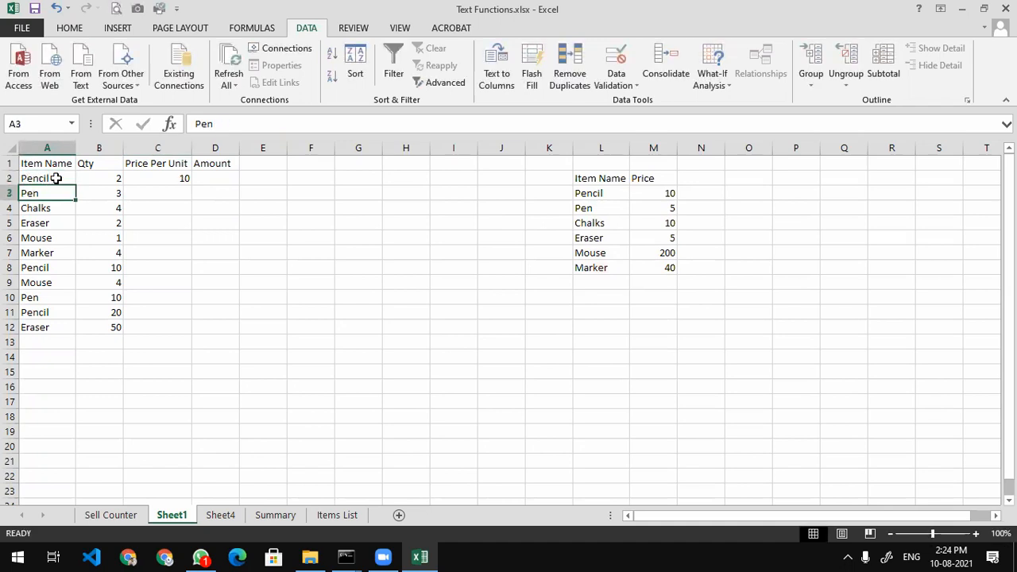
click(173, 179)
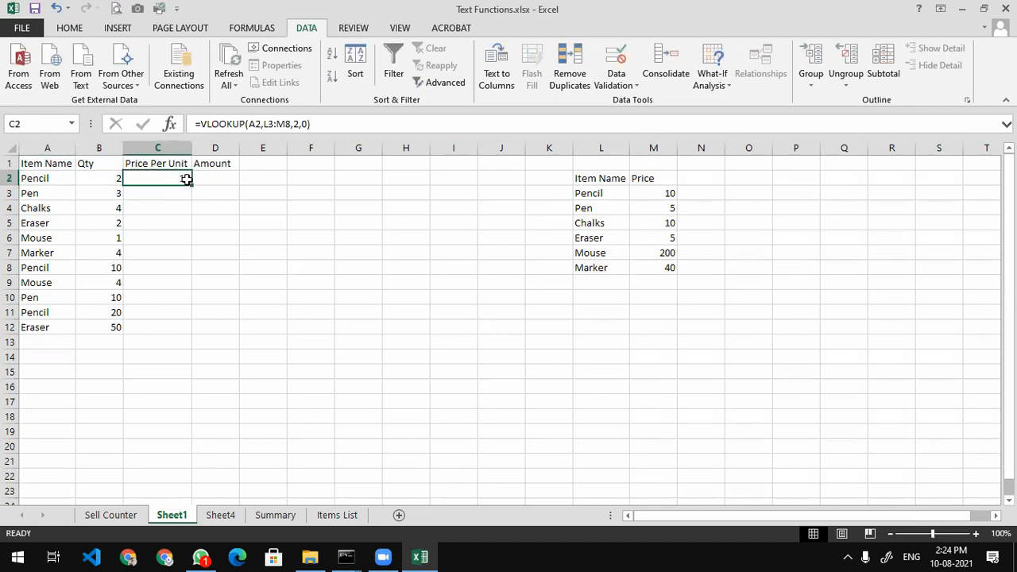
Fill C2's lookup down to C12 and inspect the #N/A cells' shifted table ranges
drag(192, 187, 187, 332)
double_click(181, 206)
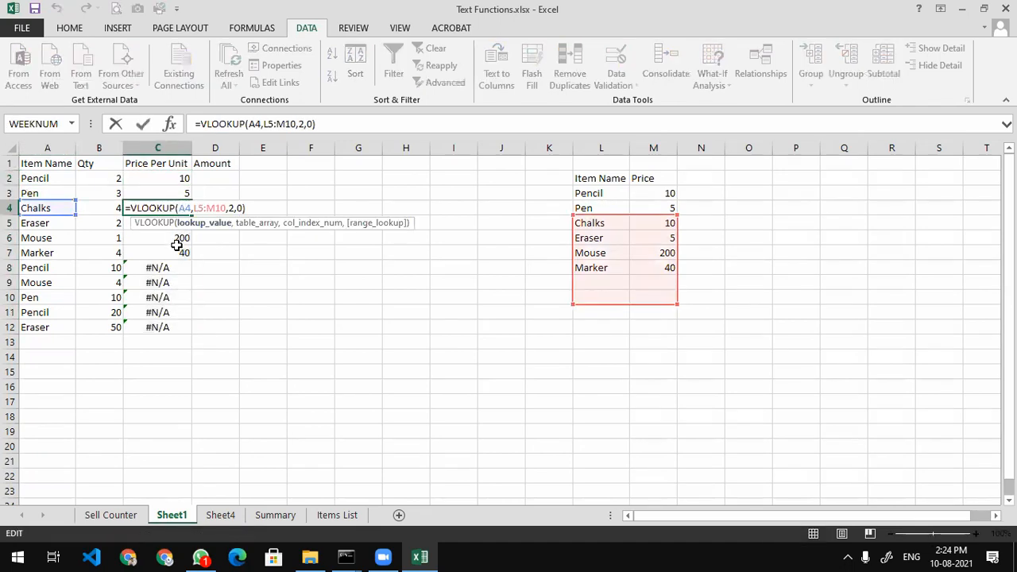
click(178, 247)
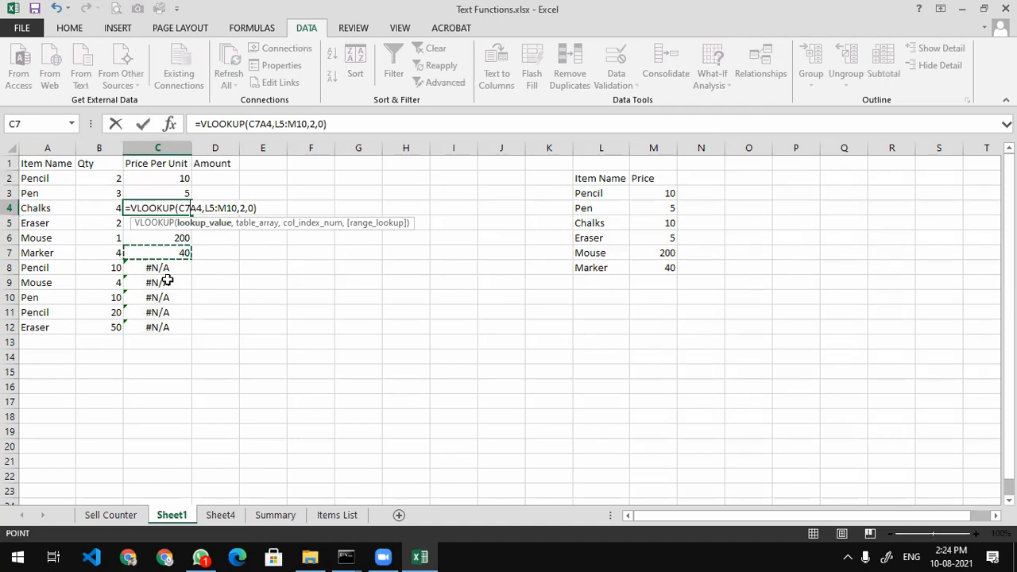
key(Escape)
double_click(163, 311)
key(Escape)
double_click(164, 311)
key(Escape)
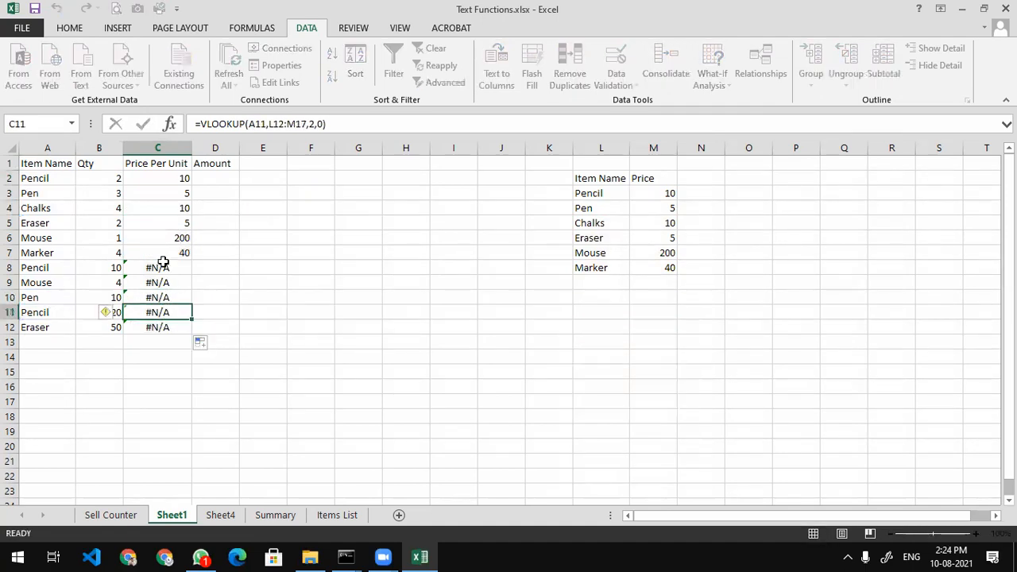
double_click(164, 210)
key(Escape)
key(ctrl+Down)
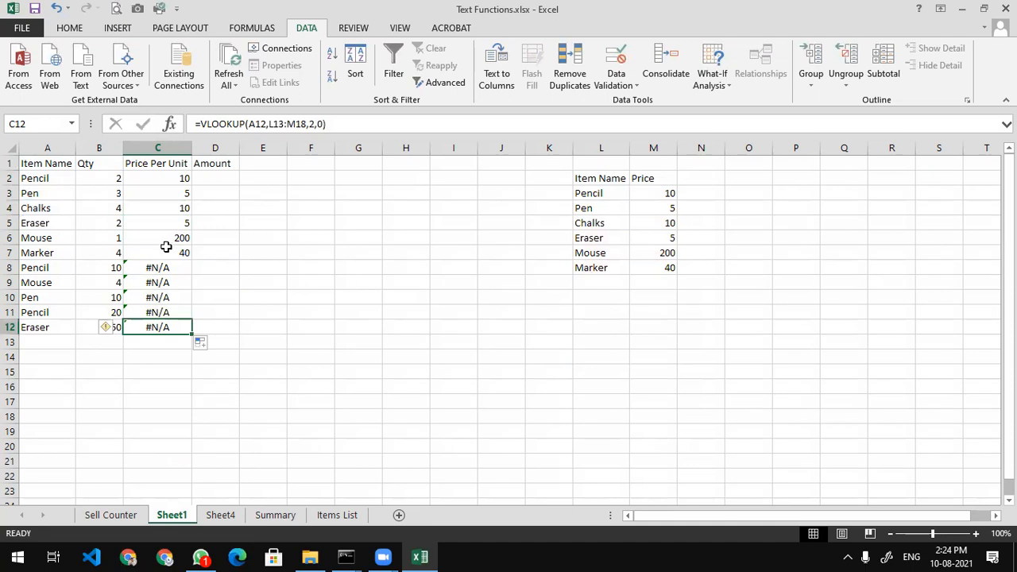
Lock C2's lookup range to $L$3:$M$8 with F4 and refill it down to C12
double_click(159, 178)
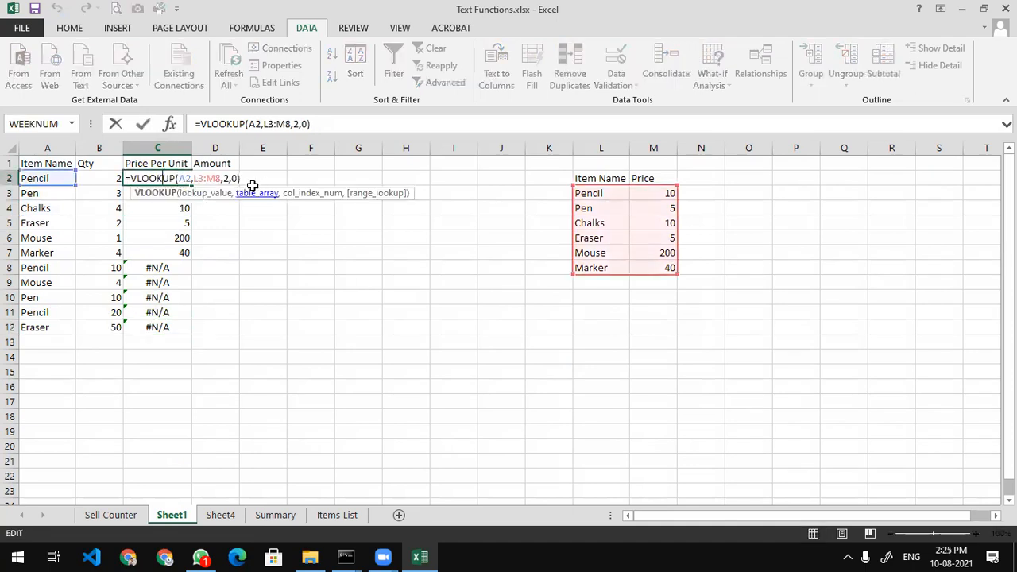
click(199, 178)
key(F4)
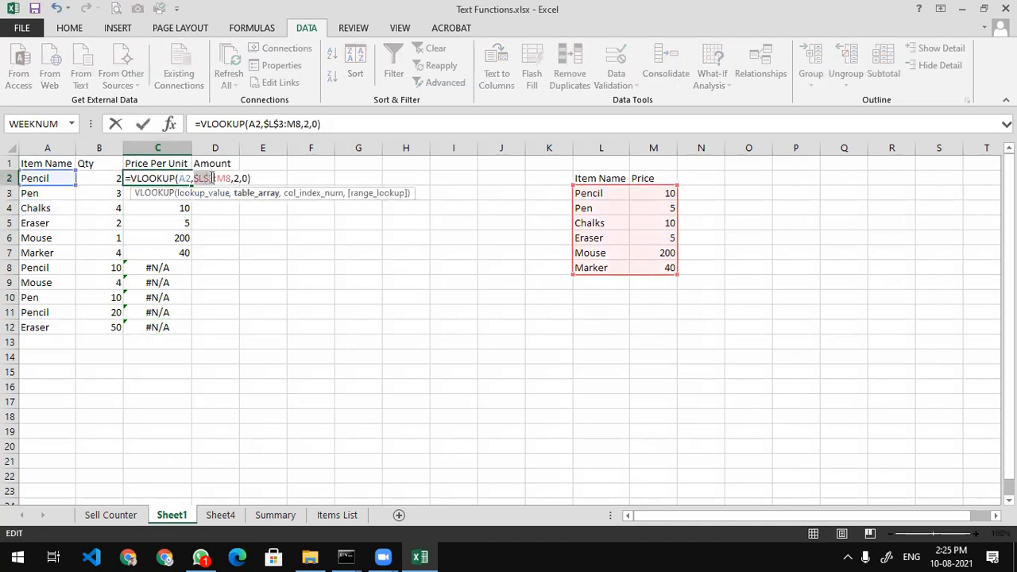
key(Right)
key(F4)
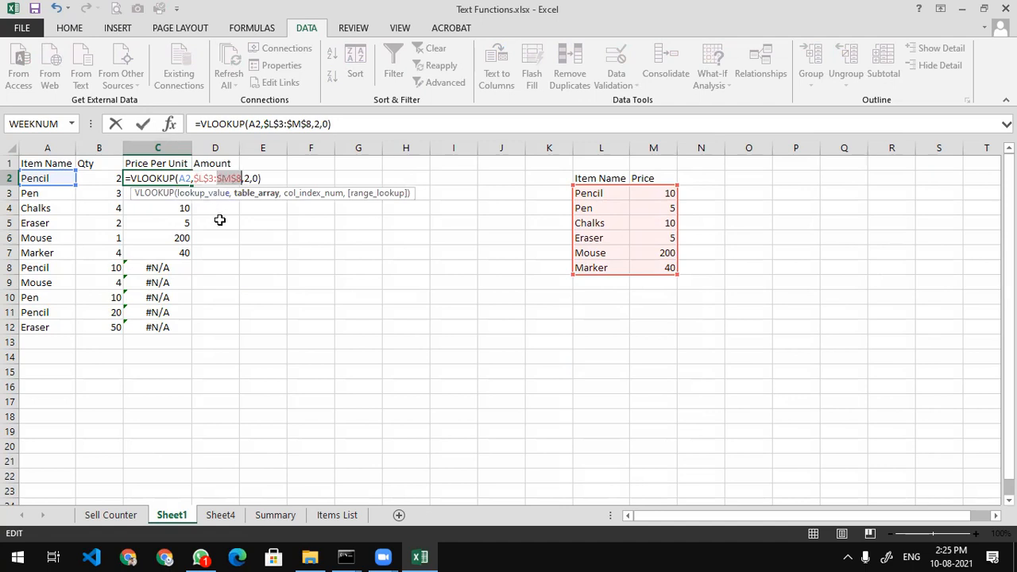
click(230, 179)
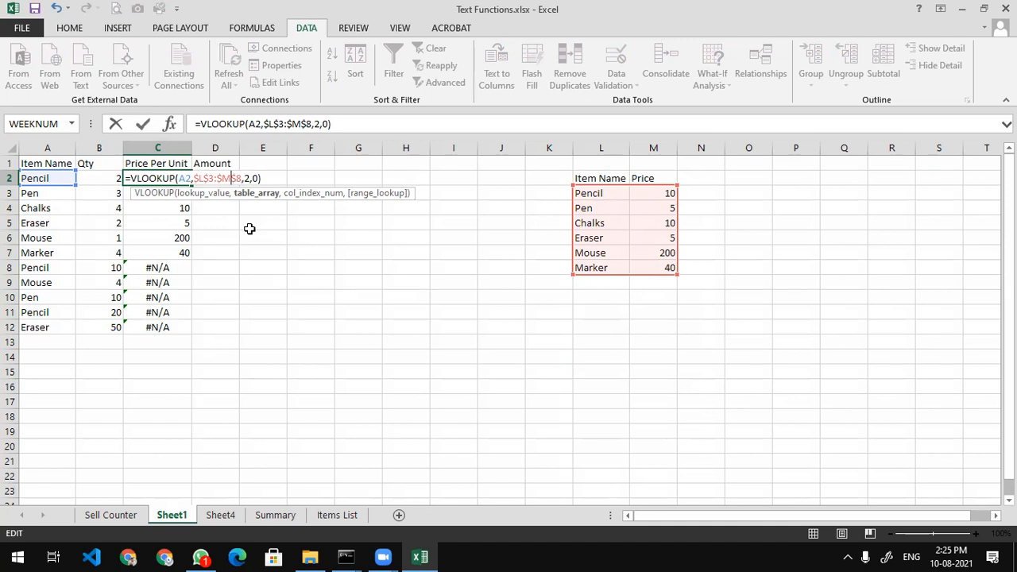
key(Return)
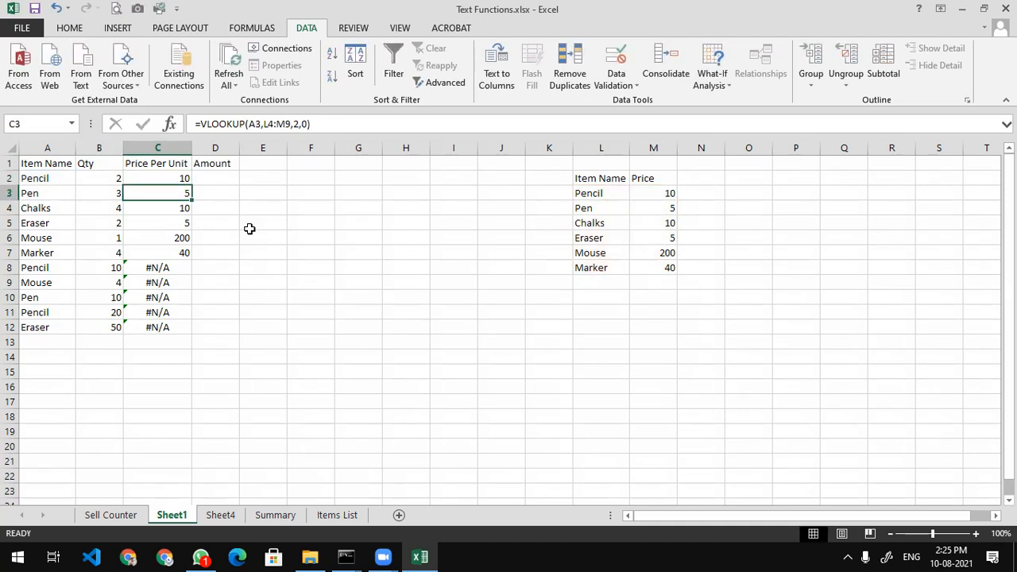
click(180, 176)
drag(195, 186, 182, 328)
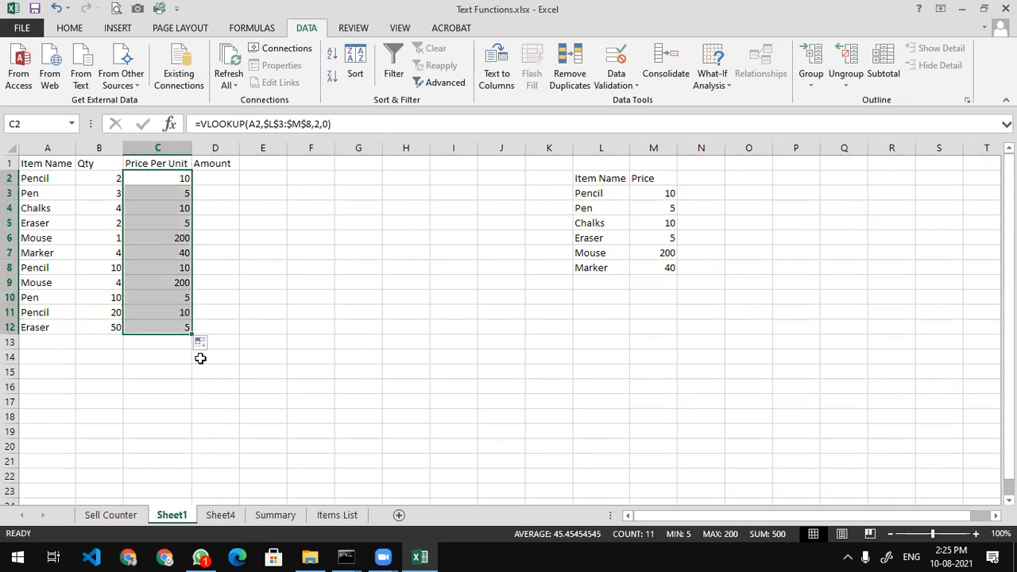
click(180, 282)
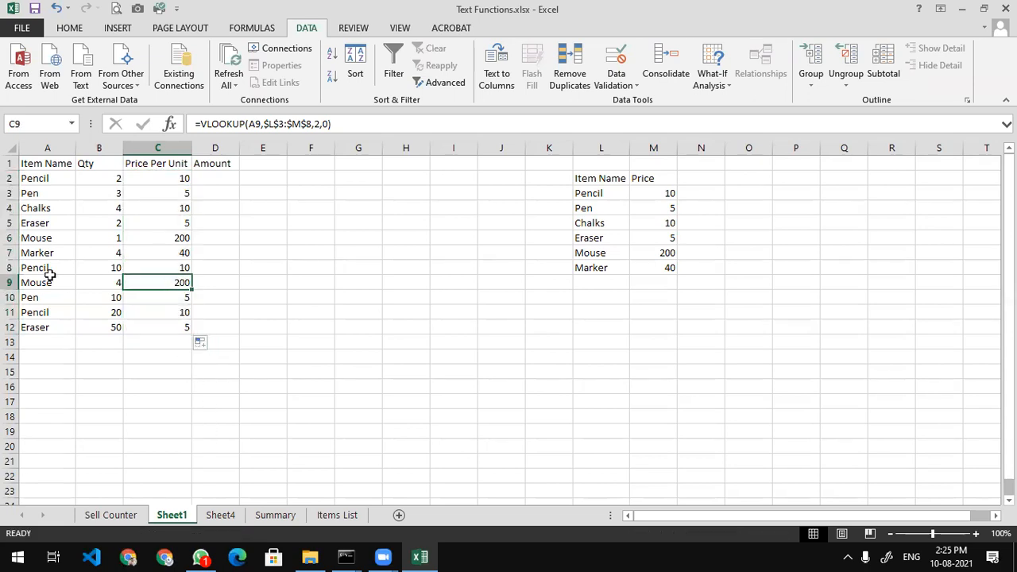
Enter =B2*C2 in D2 and fill it down to D12
click(178, 239)
click(30, 239)
click(219, 181)
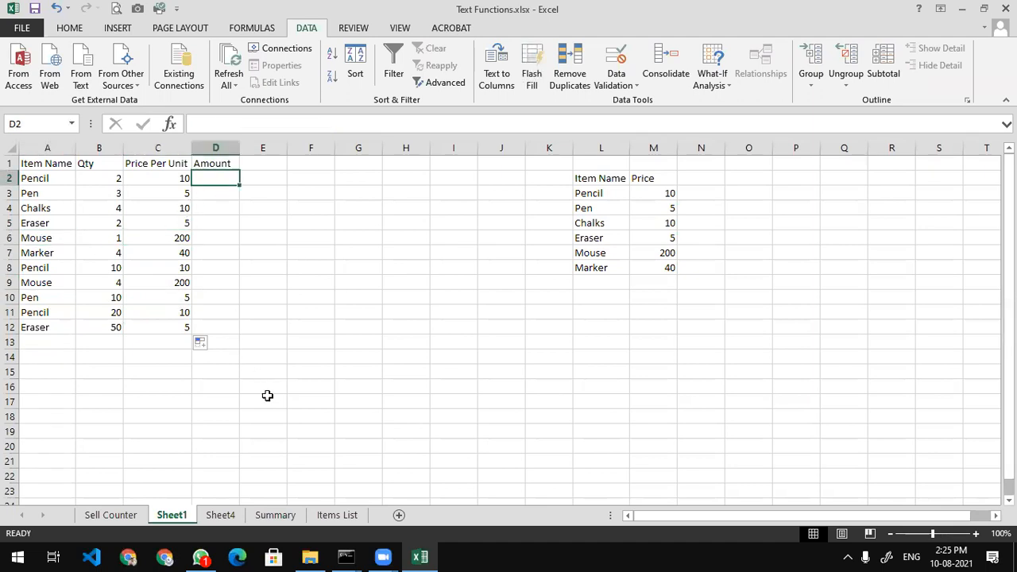
text(=)
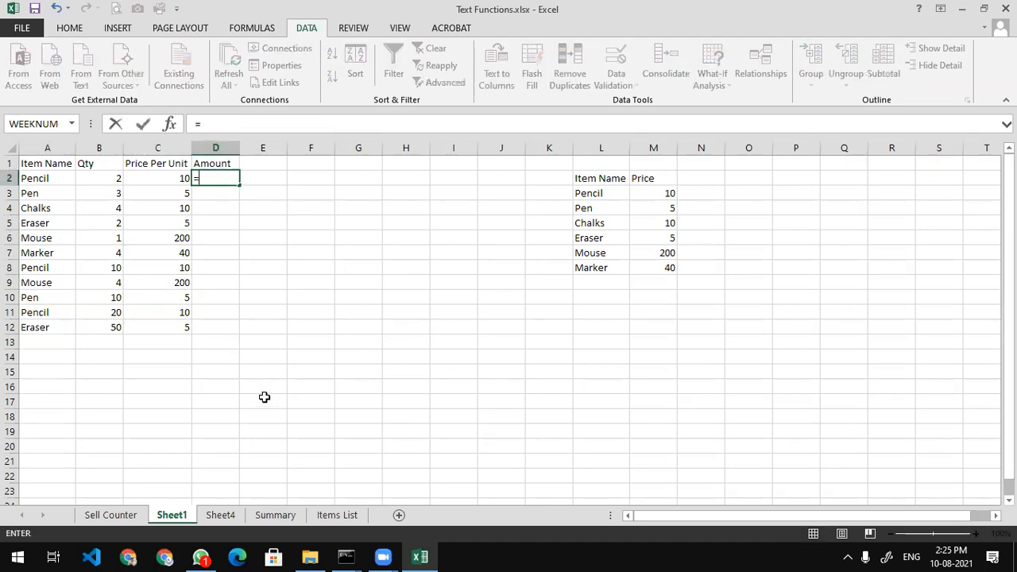
click(98, 179)
text(*)
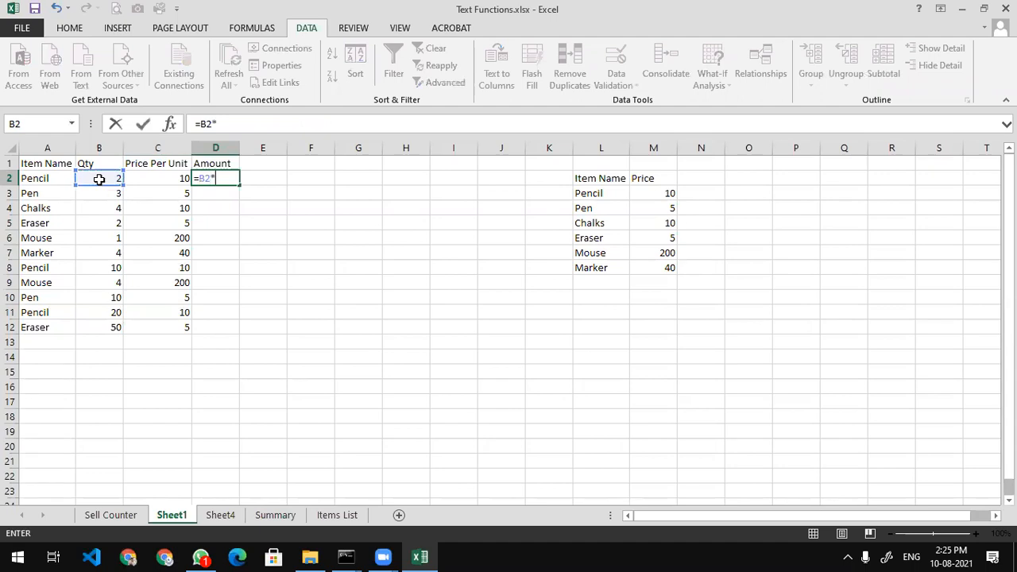
click(151, 178)
key(Return)
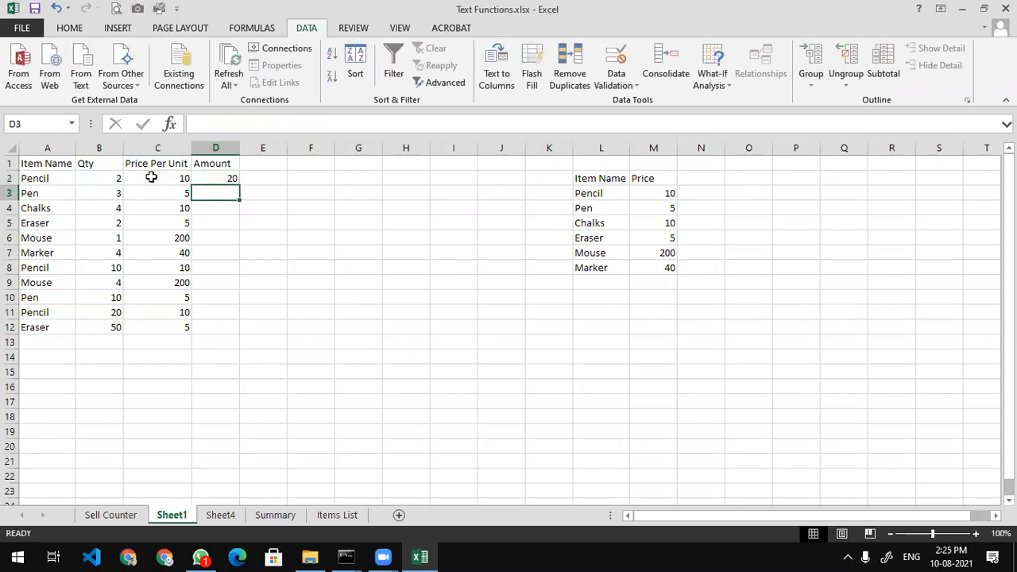
click(227, 177)
drag(238, 183, 233, 330)
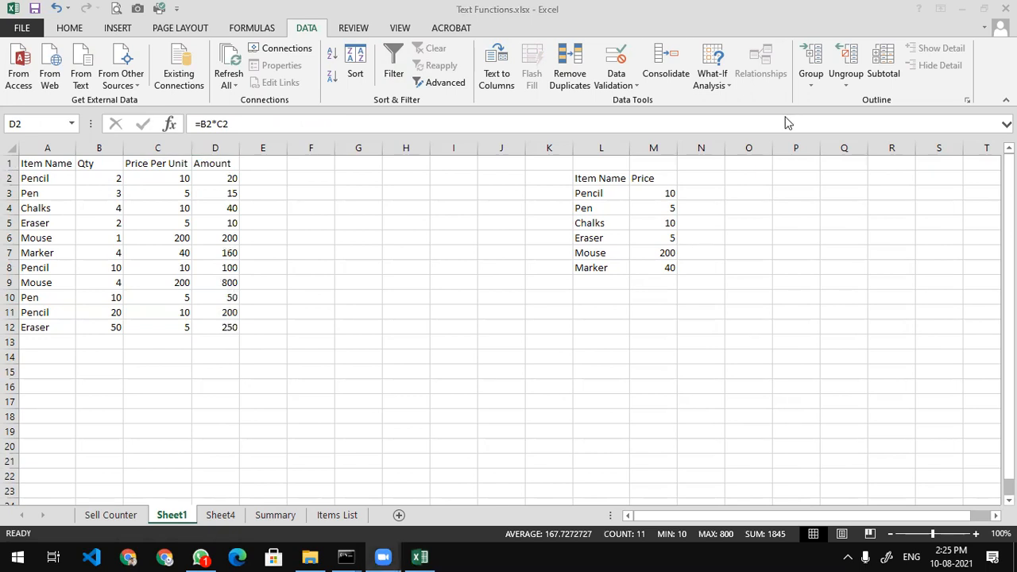
click(246, 194)
click(226, 177)
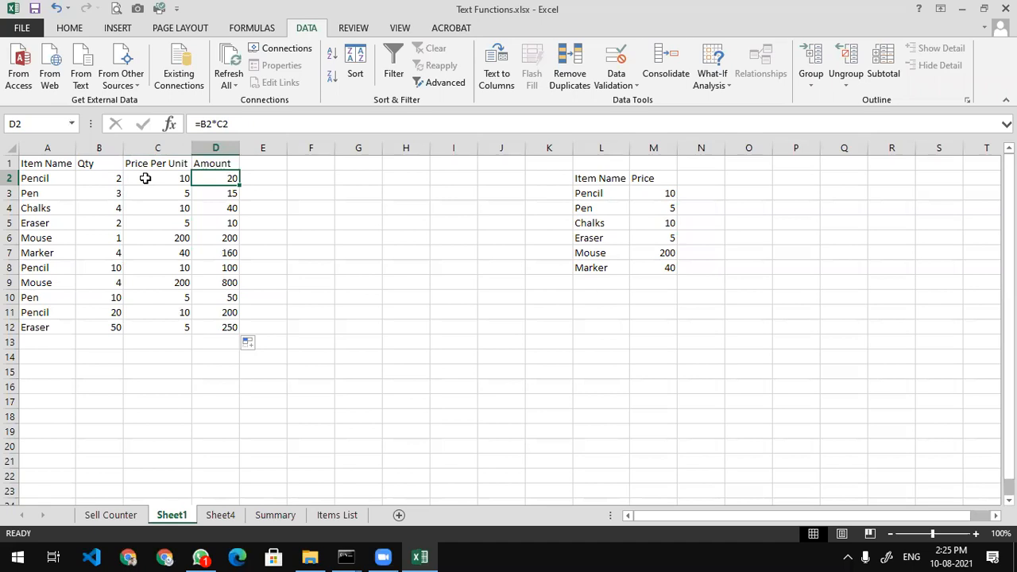
Rename the D1 header to 'Total Amount', fixing the typo
click(214, 162)
text(Total Amoubnt)
key(Return)
click(215, 162)
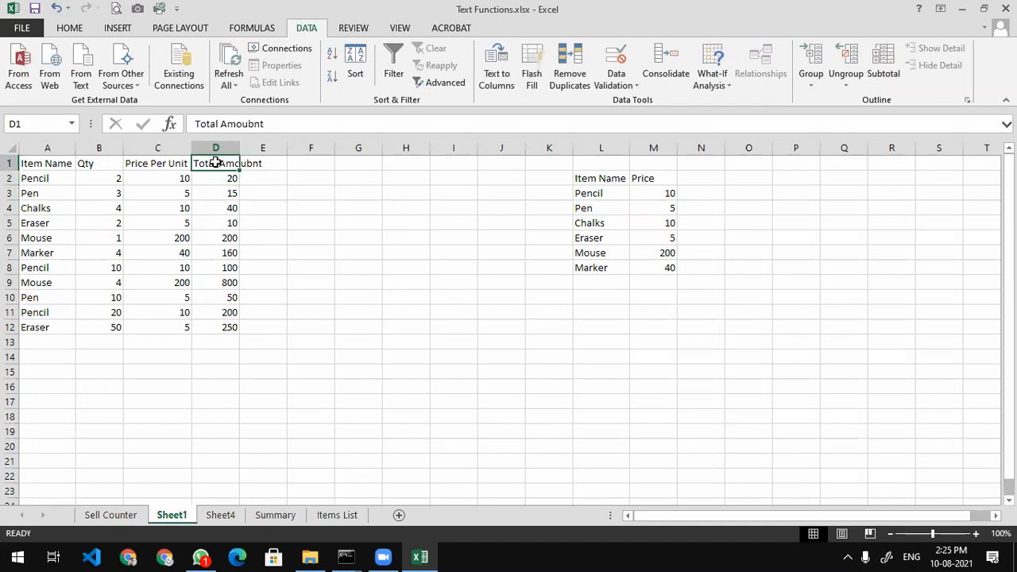
key(F2)
key(BackSpace)
key(BackSpace)
key(BackSpace)
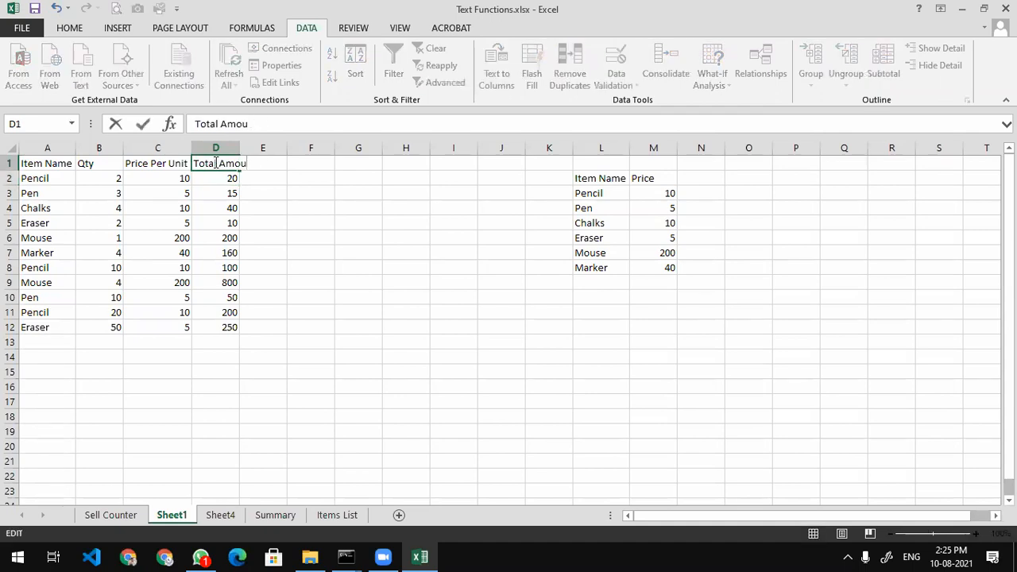
text(nt)
key(Return)
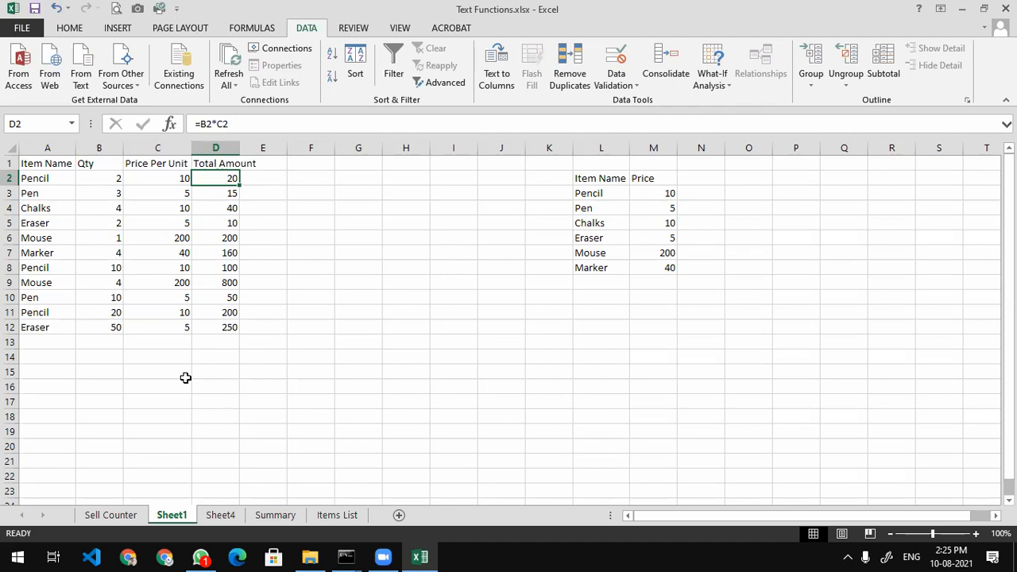
AutoSum D2:D12 into D13 for 1845 and label C13 'Total'
click(209, 365)
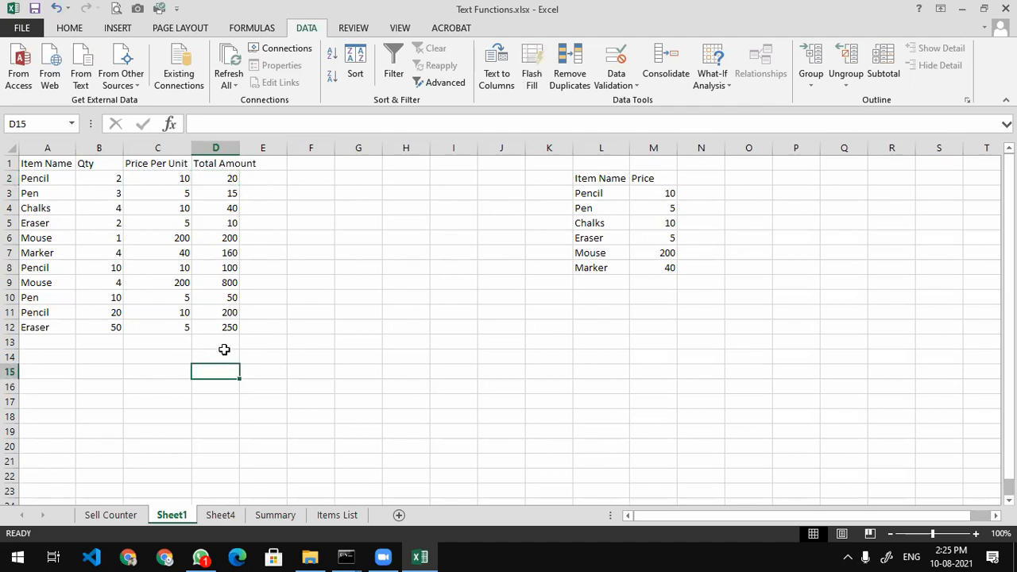
click(224, 344)
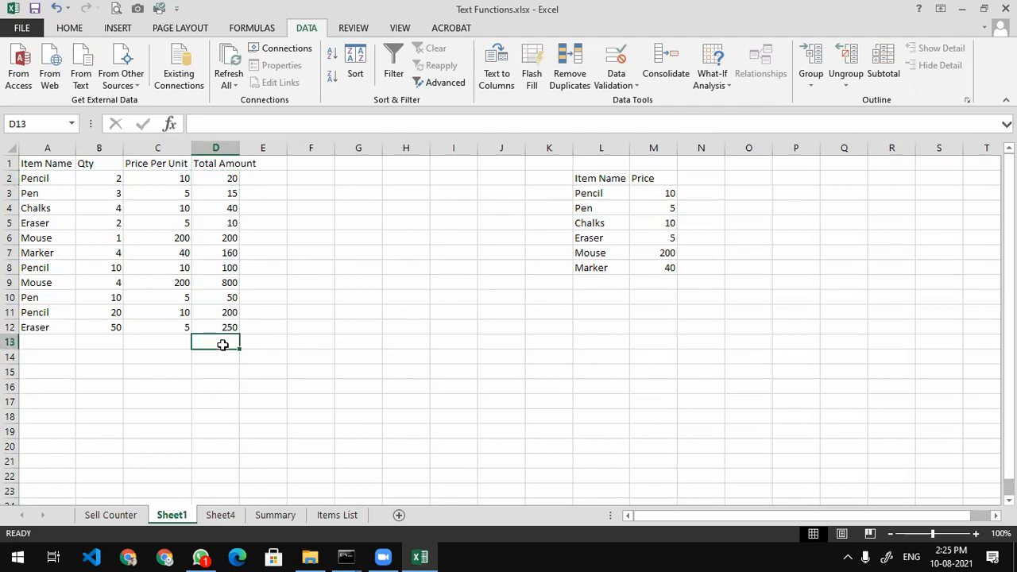
key(alt+equal)
key(Return)
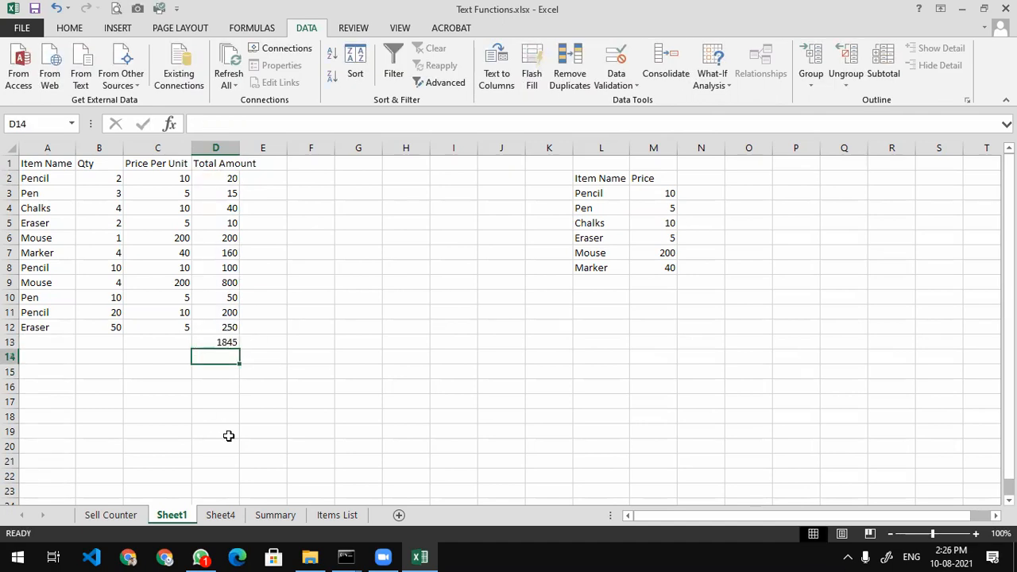
click(169, 353)
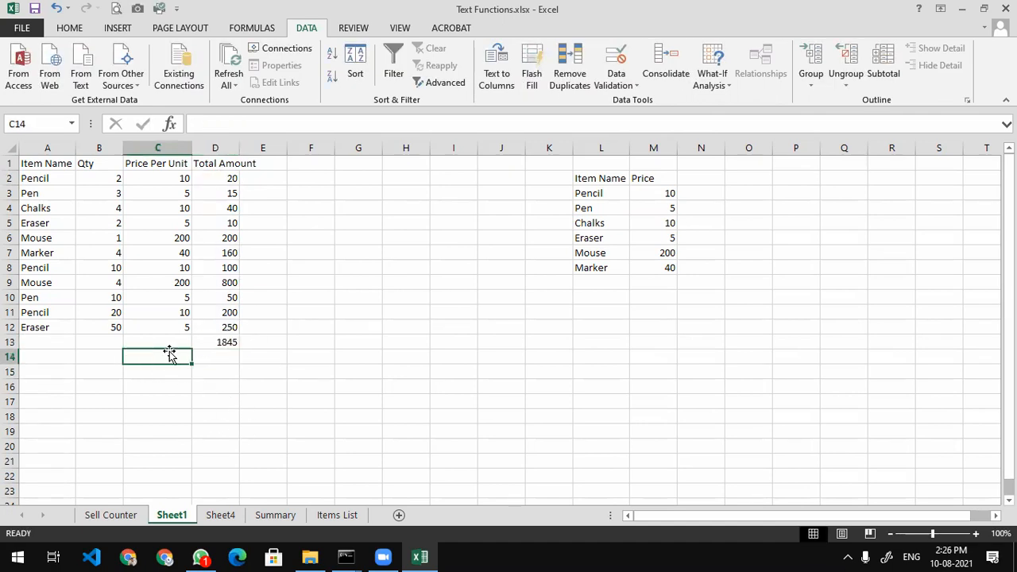
click(169, 343)
text(Total)
key(Return)
Apply the Total cell style to D13 and autofit column D
click(208, 340)
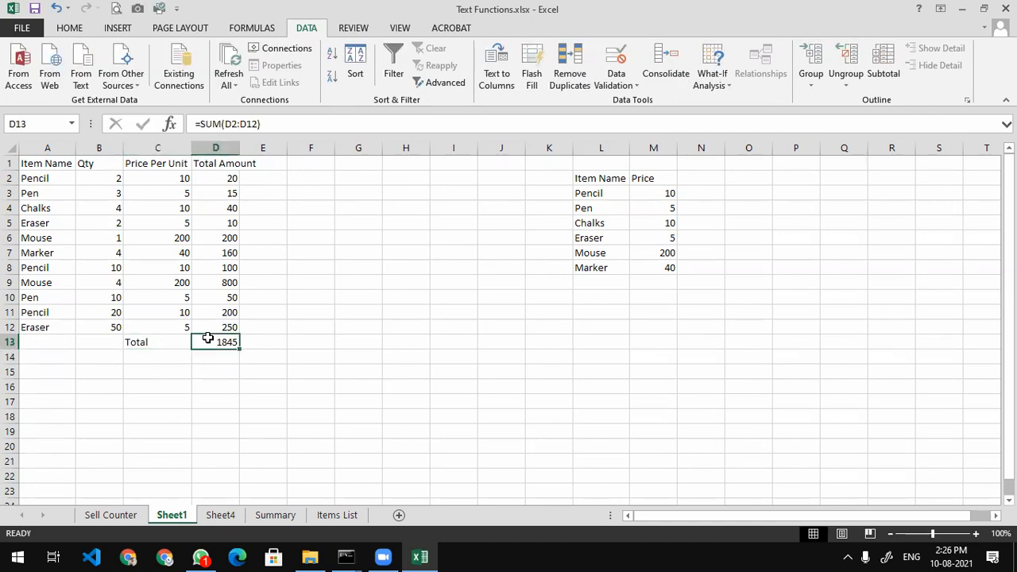
click(72, 29)
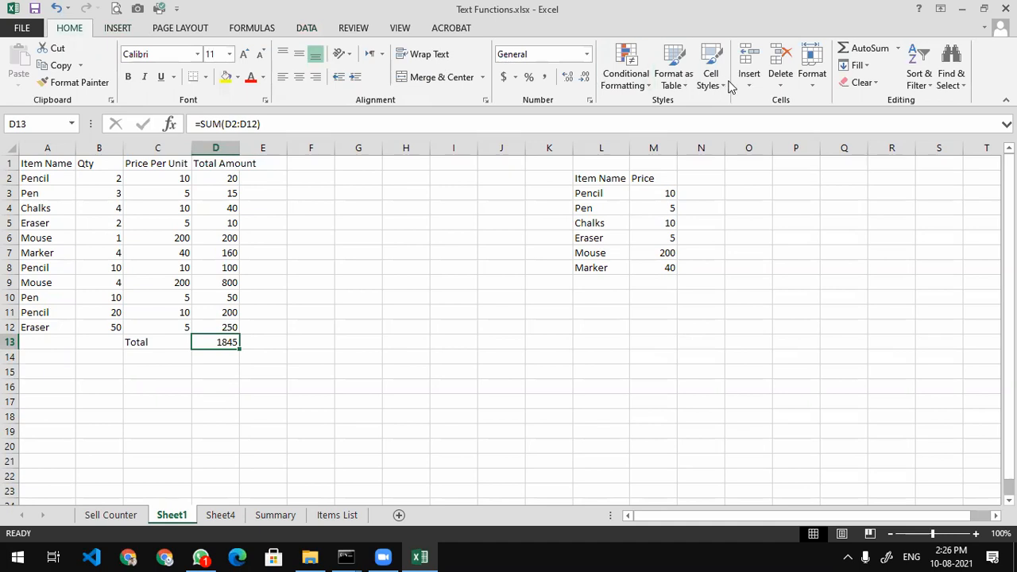
click(710, 77)
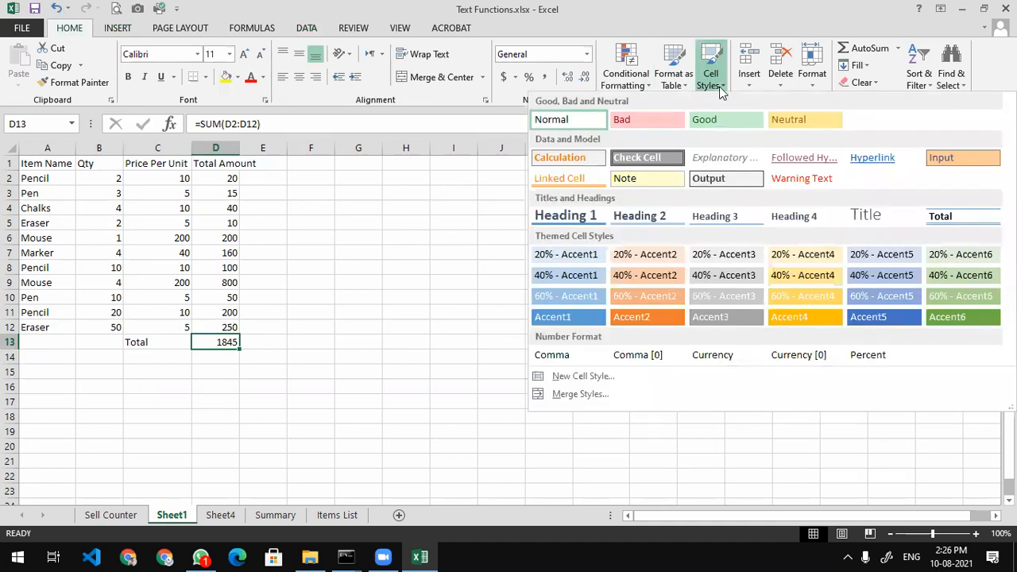
click(933, 216)
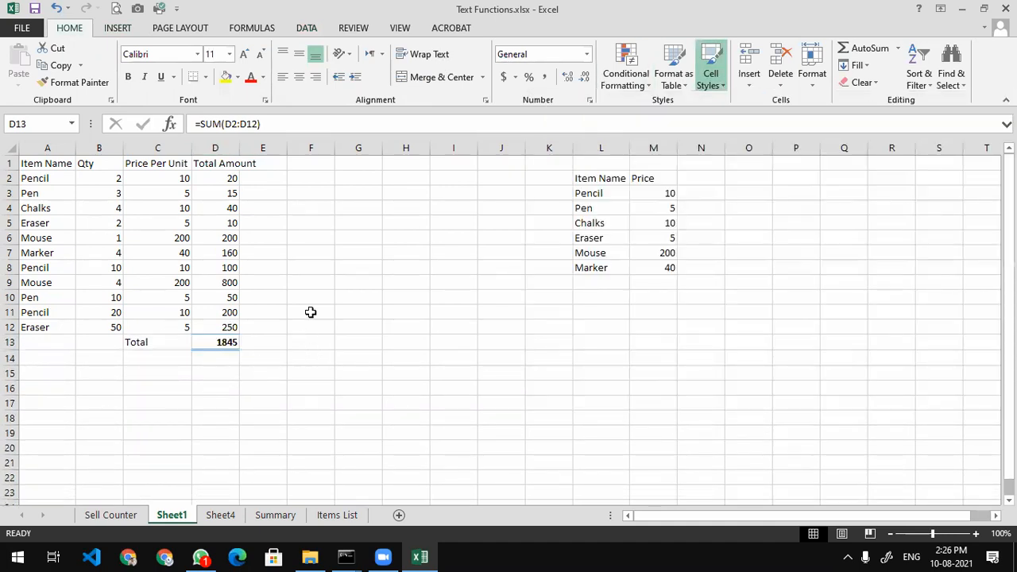
click(311, 357)
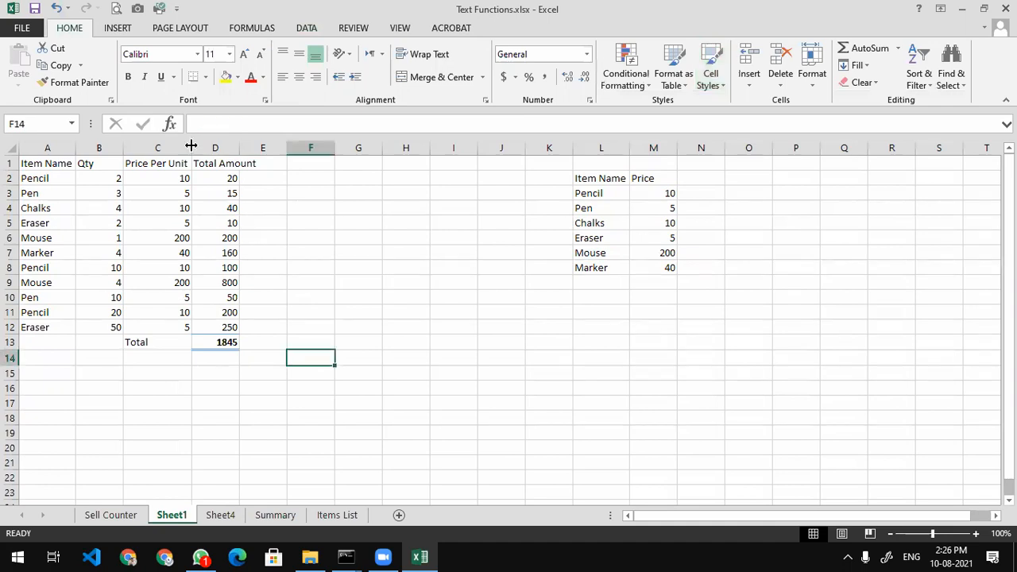
double_click(239, 149)
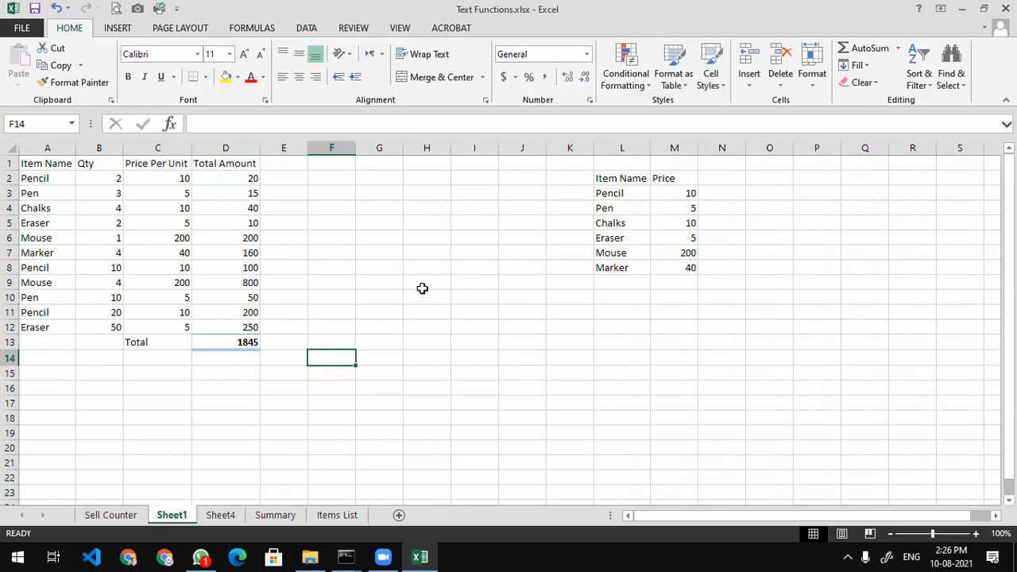
Copy the item names Pencil to Marker from column L into I13
drag(611, 193, 622, 268)
key(ctrl+c)
click(460, 346)
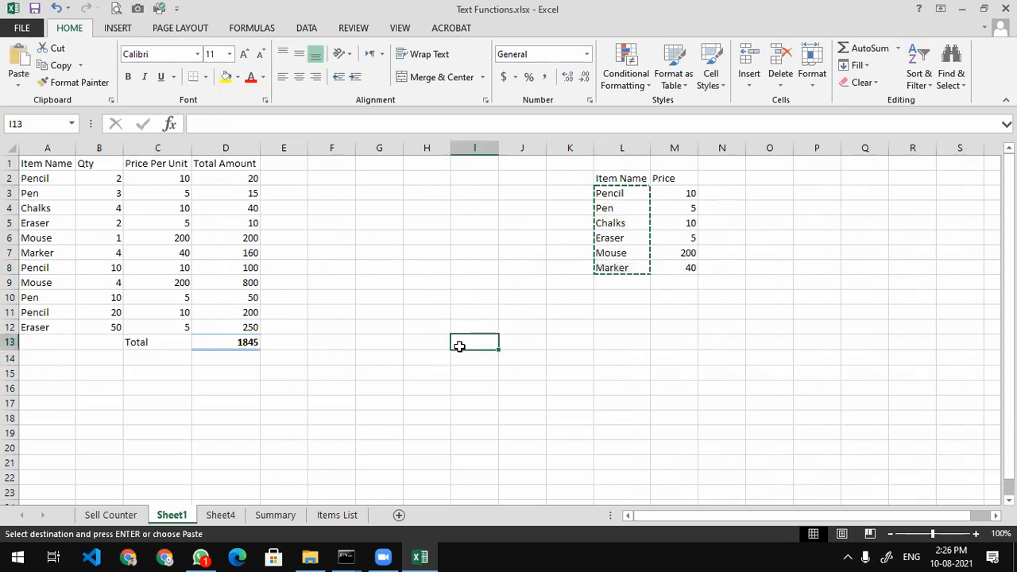
key(ctrl+v)
Merge and center I12:J12 with heading 'Total Qty', then begin =SUMIF( in J13
click(469, 326)
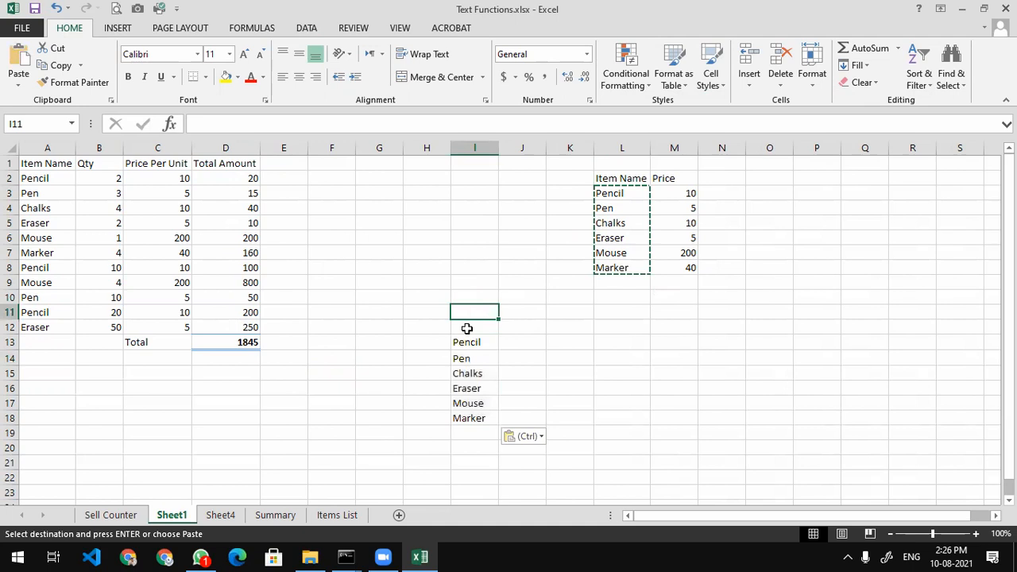
drag(500, 328, 526, 327)
click(439, 78)
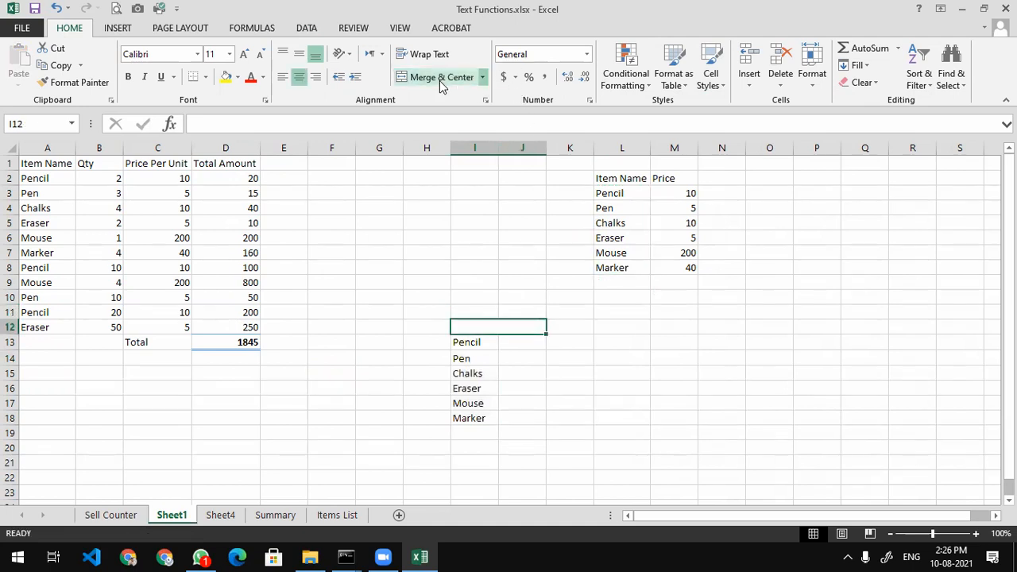
text(Ttoal)
key(BackSpace)
key(BackSpace)
key(BackSpace)
key(BackSpace)
text(otal Qty)
key(Return)
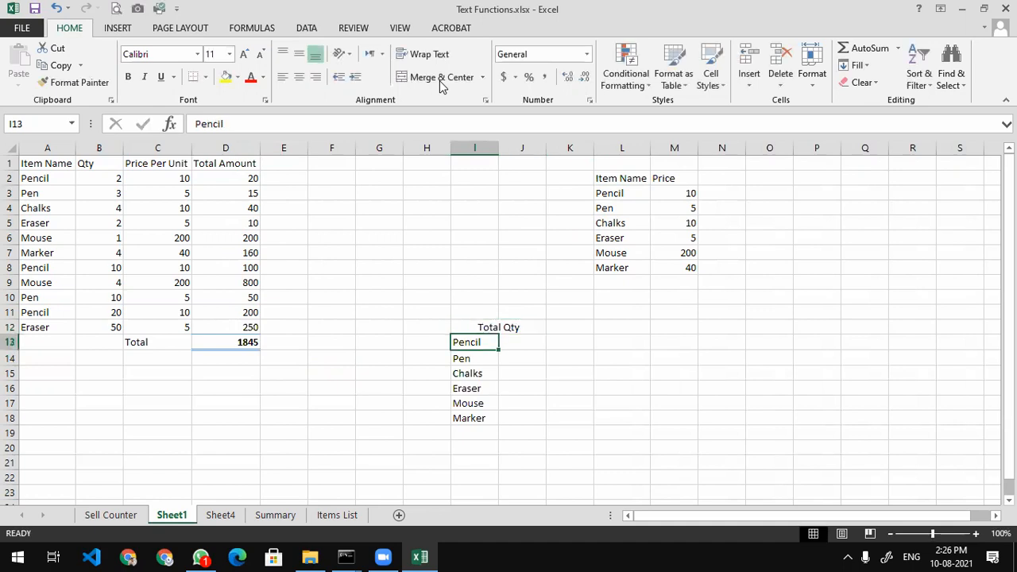
key(Right)
text(=)
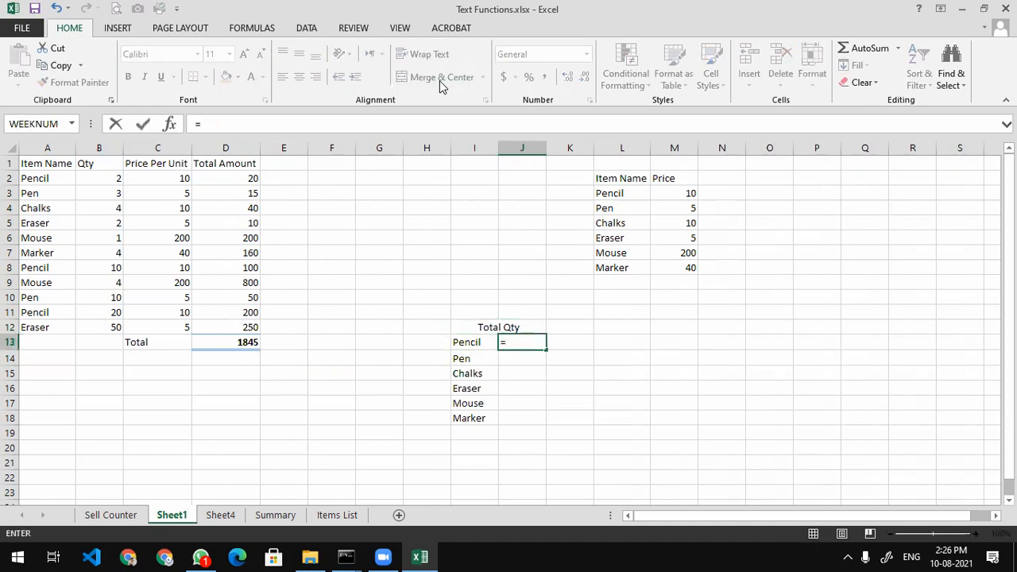
text(sumif()
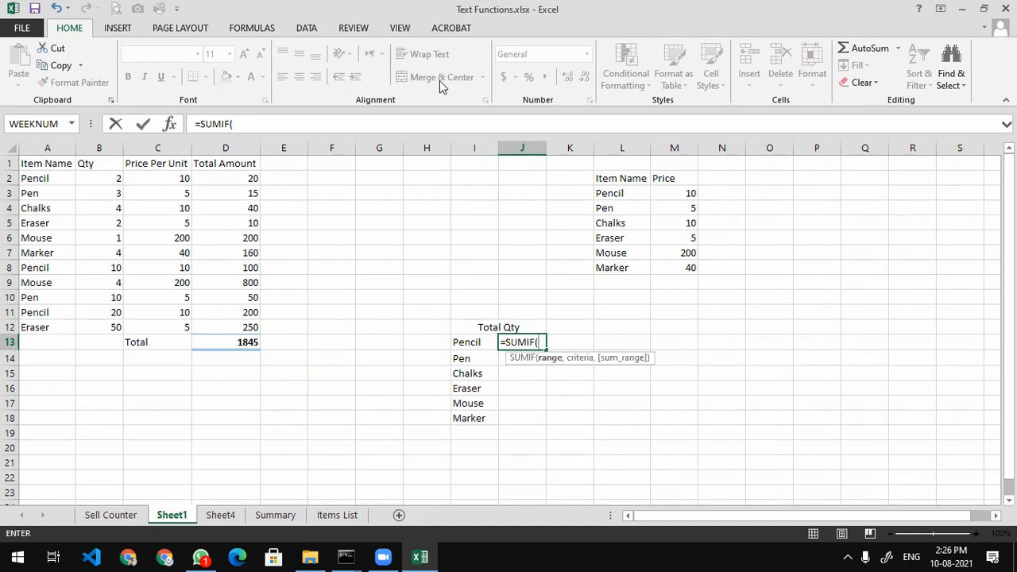
Complete J13 as =SUMIF(A2:B12,I13,B2:B12), giving Pencil a total of 32
drag(44, 181, 89, 330)
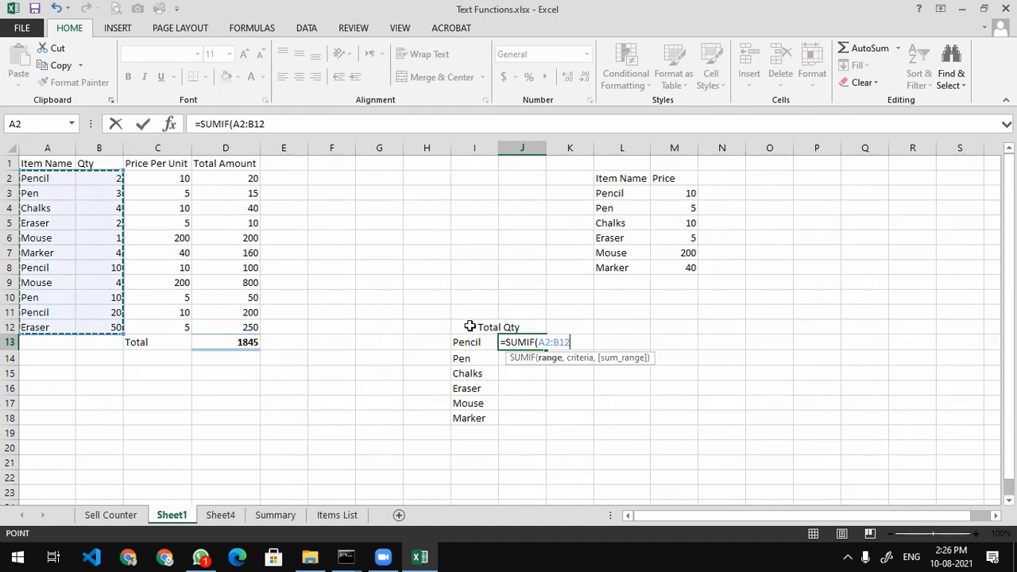
text(,)
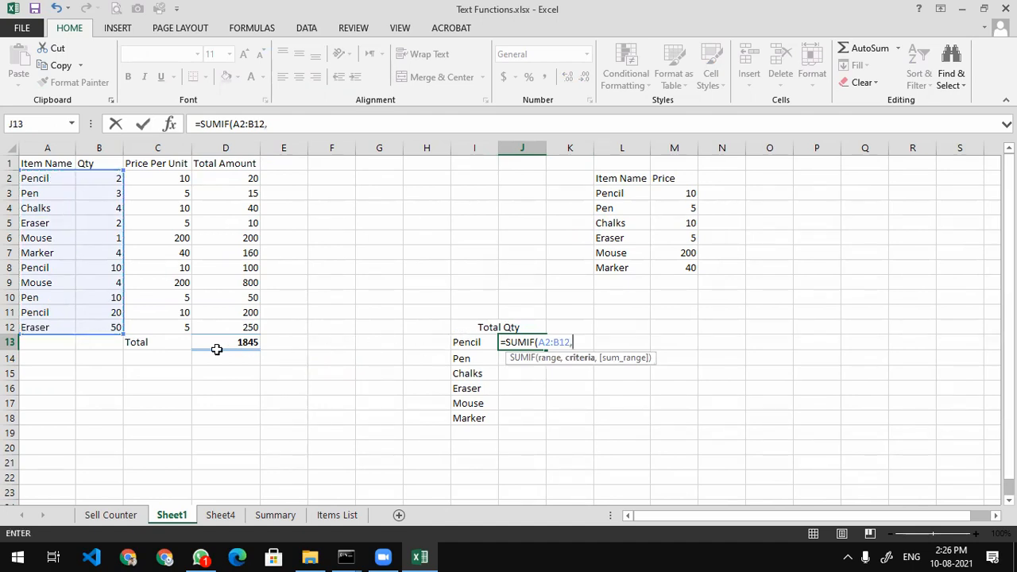
click(460, 344)
text(,)
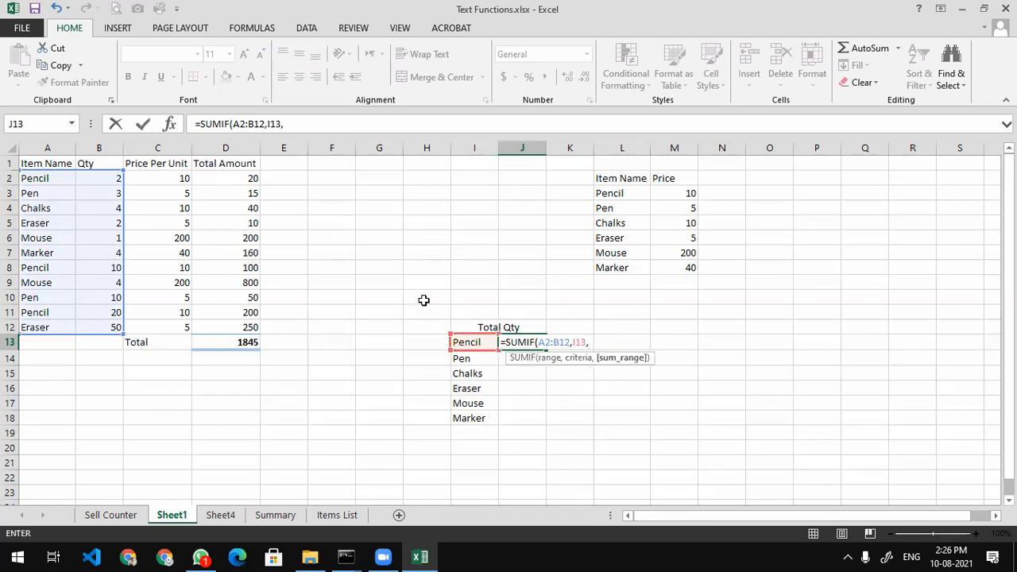
drag(105, 178, 87, 327)
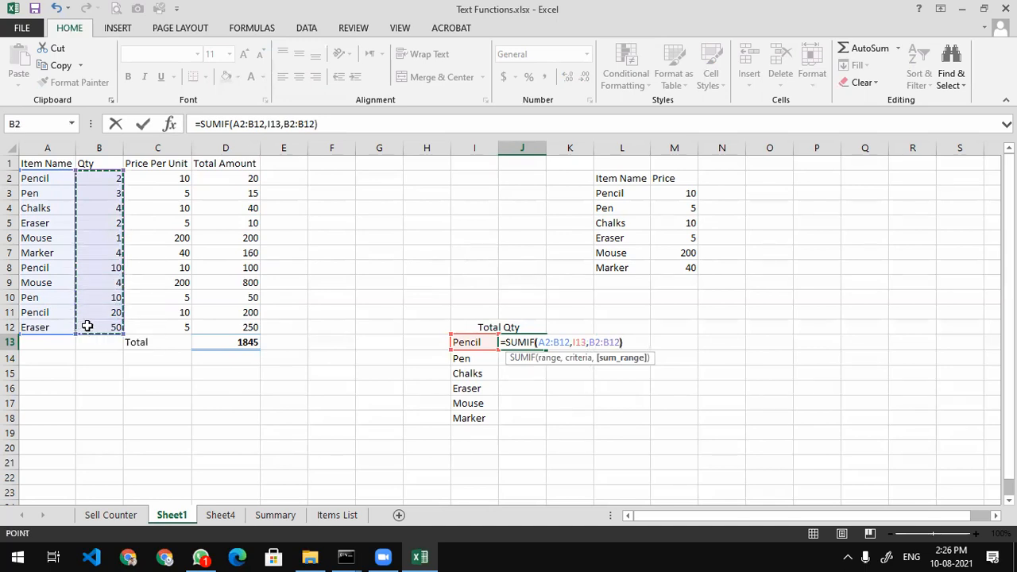
key(Return)
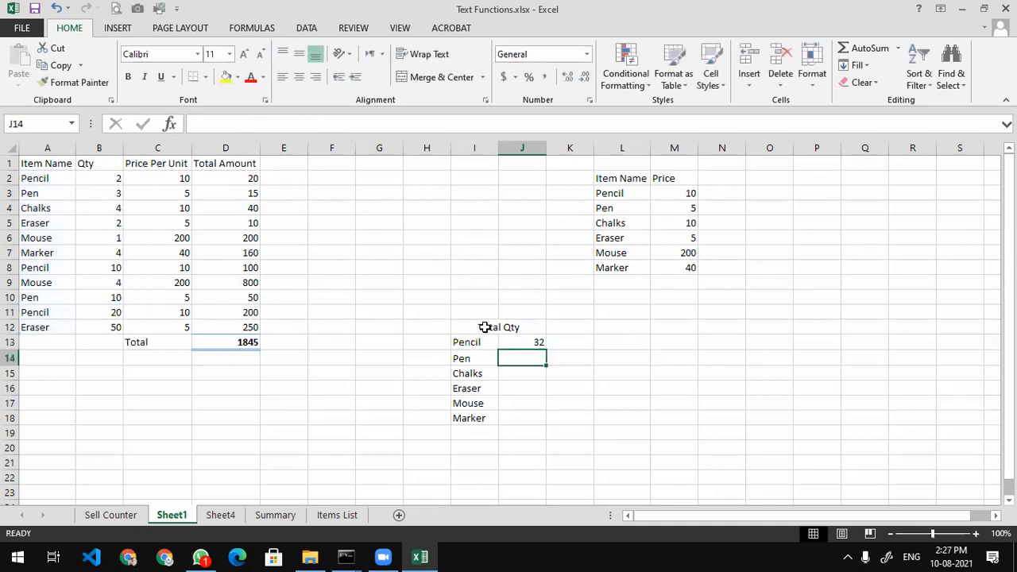
Type =SUMIF(A2:B12,I14,B2:B12) in J14 for Pen
click(523, 338)
click(524, 359)
text(=sumif()
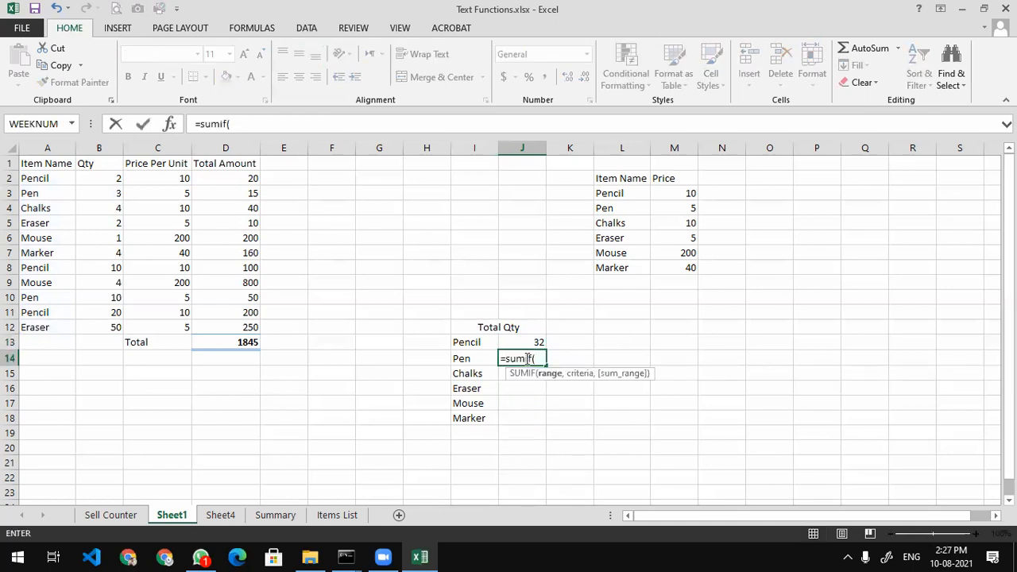
drag(45, 180, 103, 322)
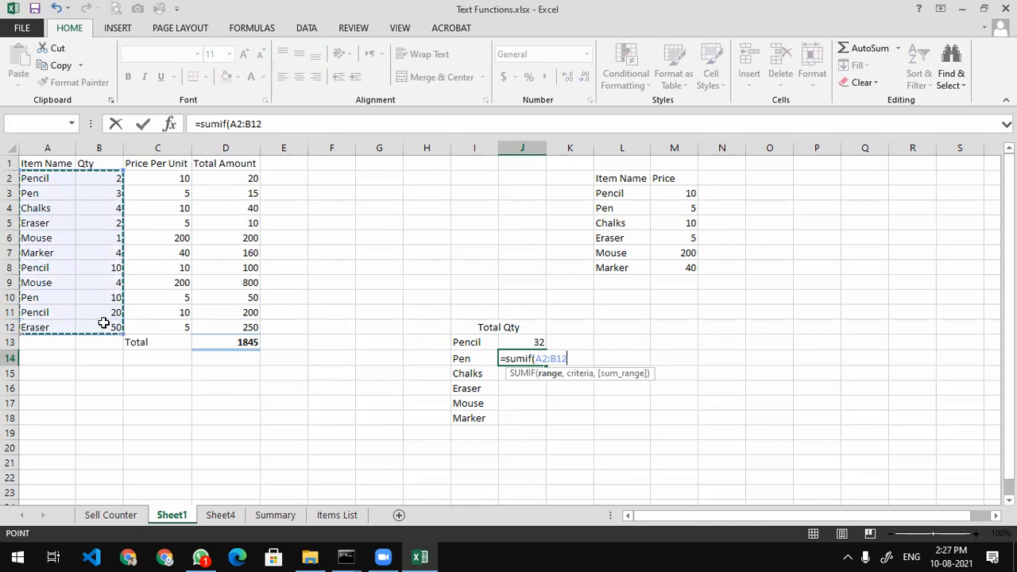
text(,)
click(482, 357)
text(,)
drag(115, 181, 89, 325)
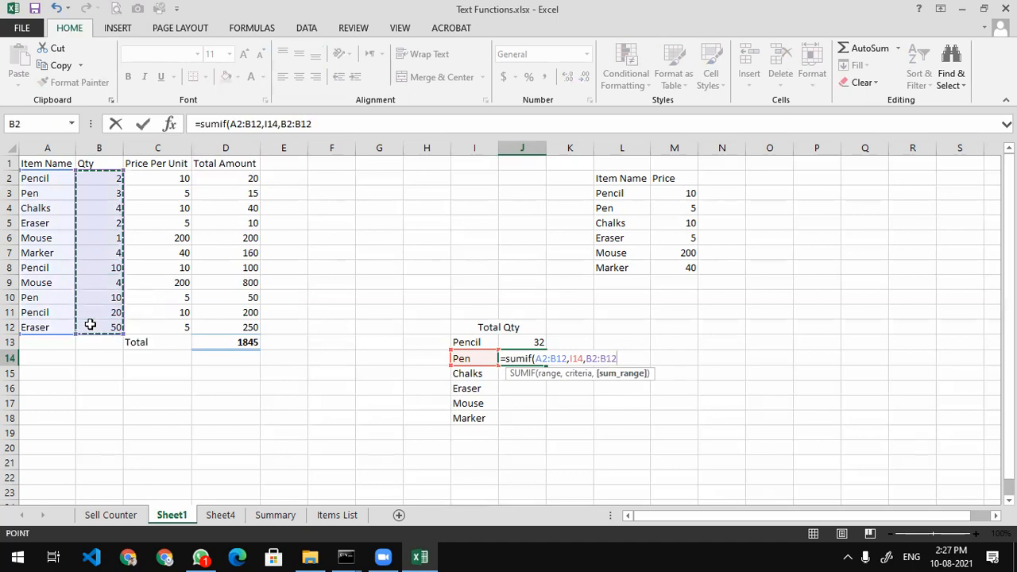
text())
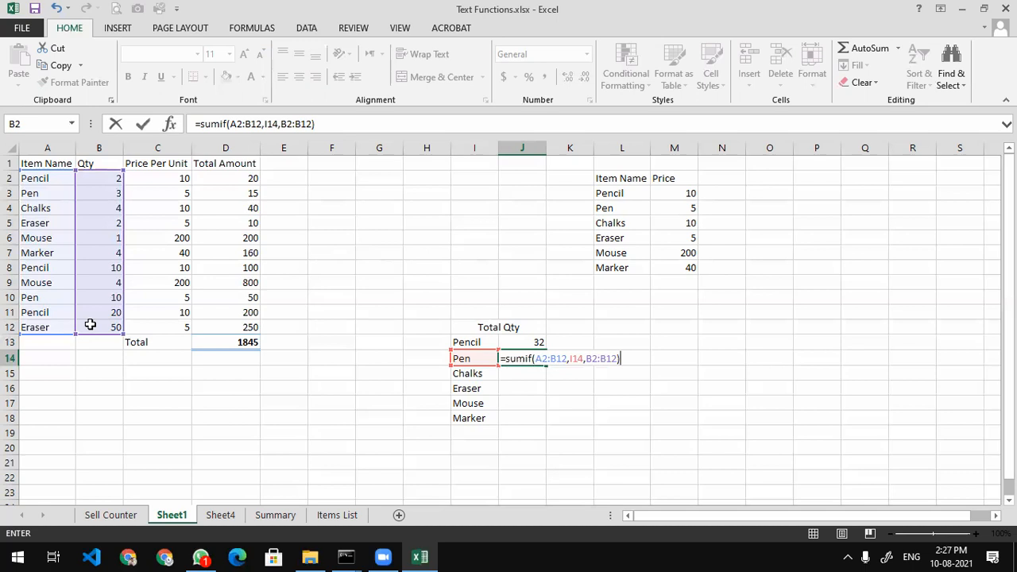
Review J14's SUMIF arguments and commit it, giving Pen a total of 13
click(552, 360)
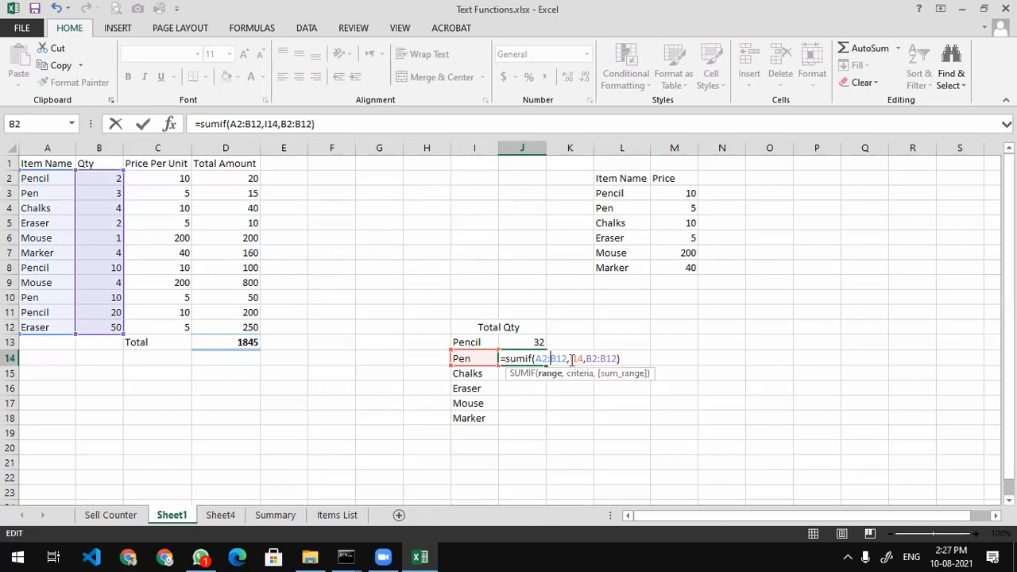
click(575, 360)
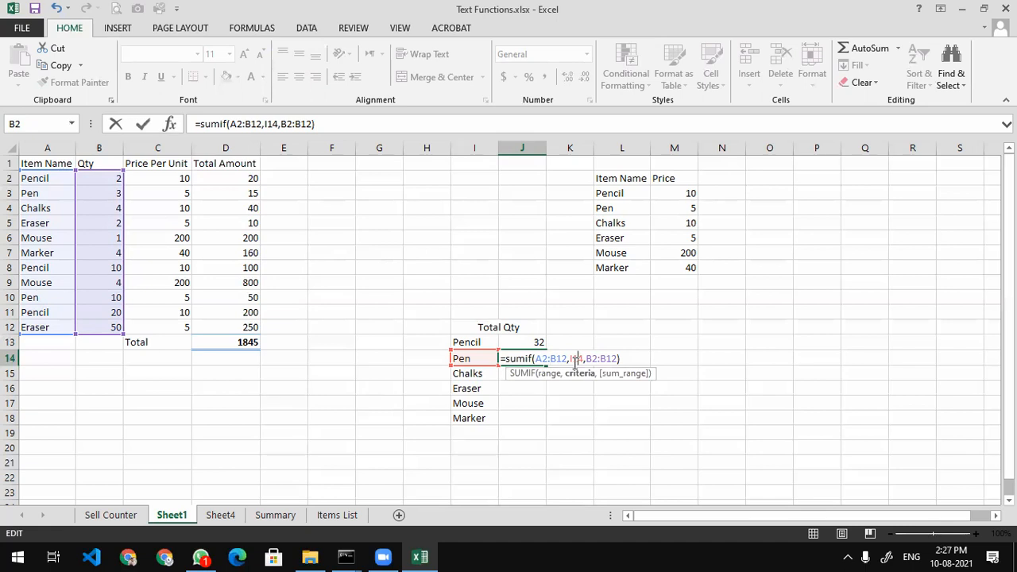
click(598, 359)
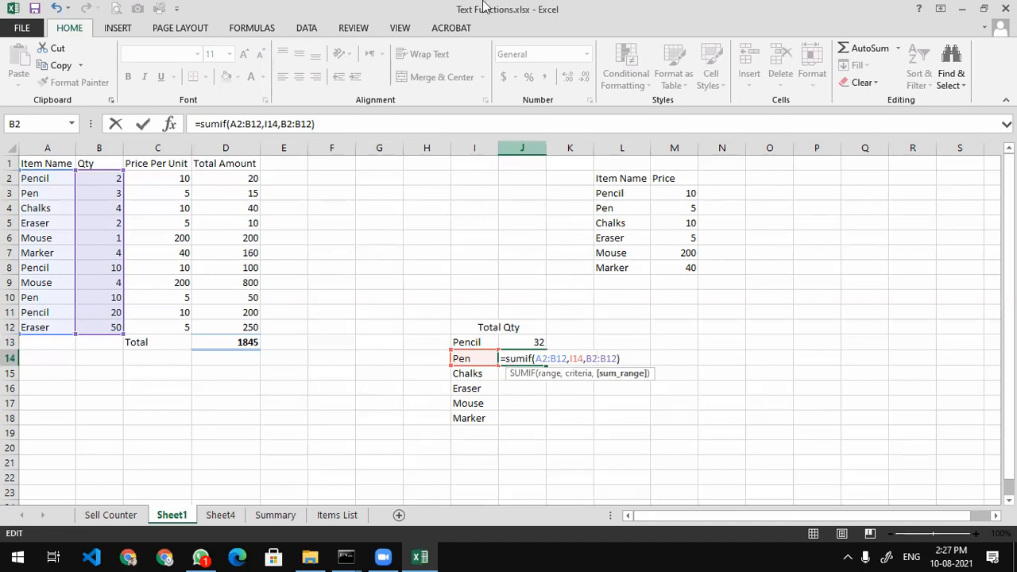
click(499, 230)
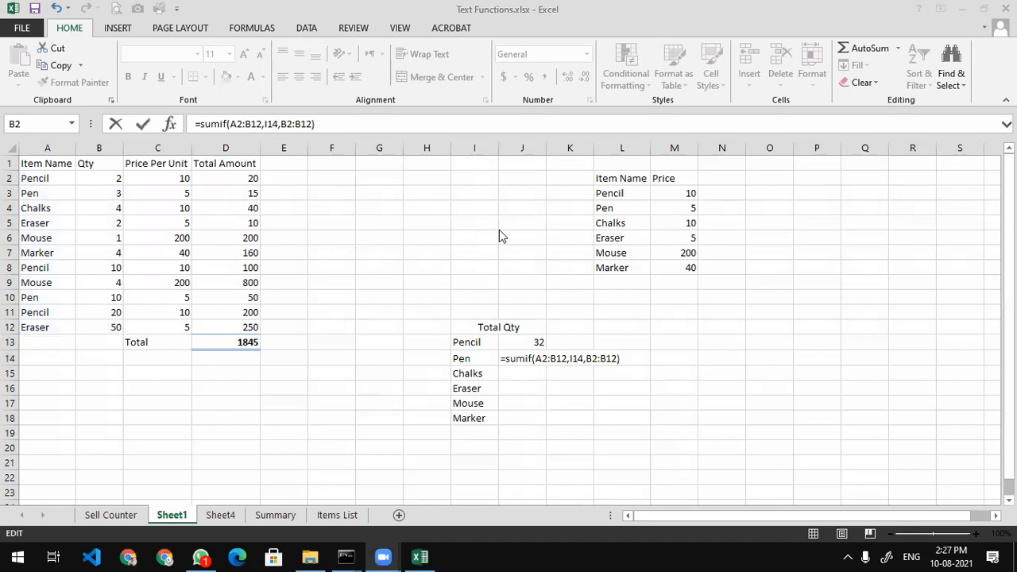
click(591, 359)
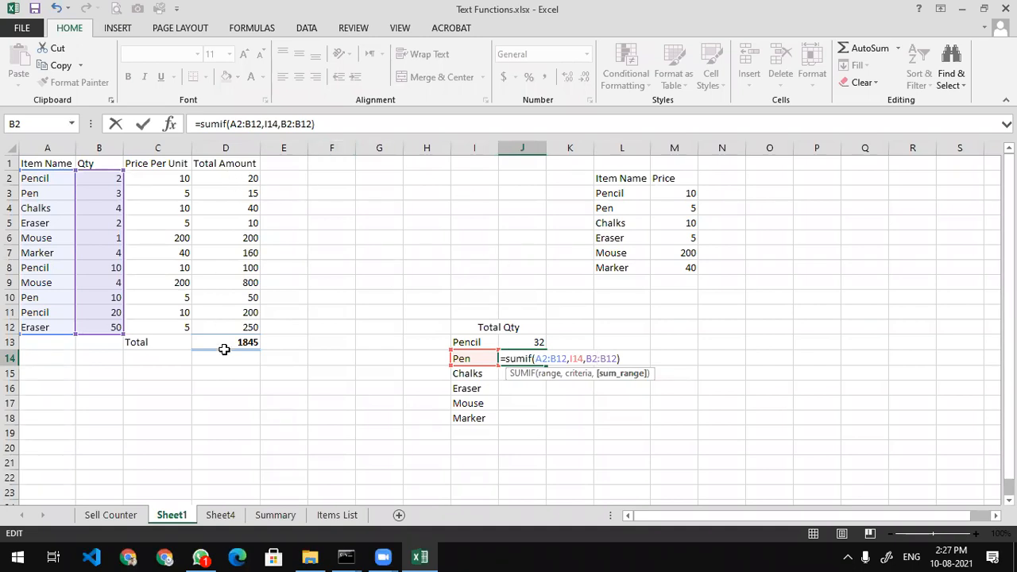
click(556, 358)
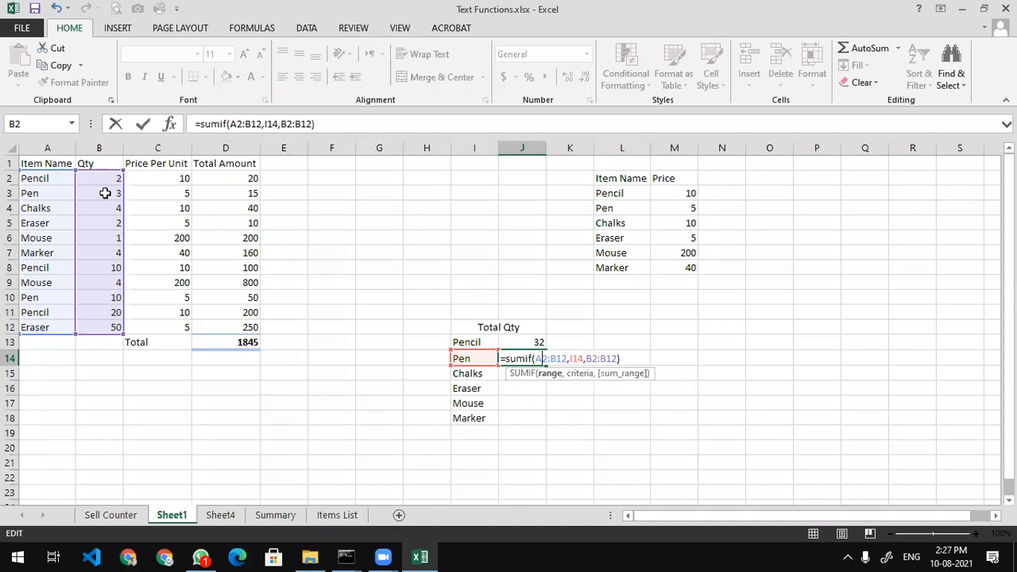
key(Return)
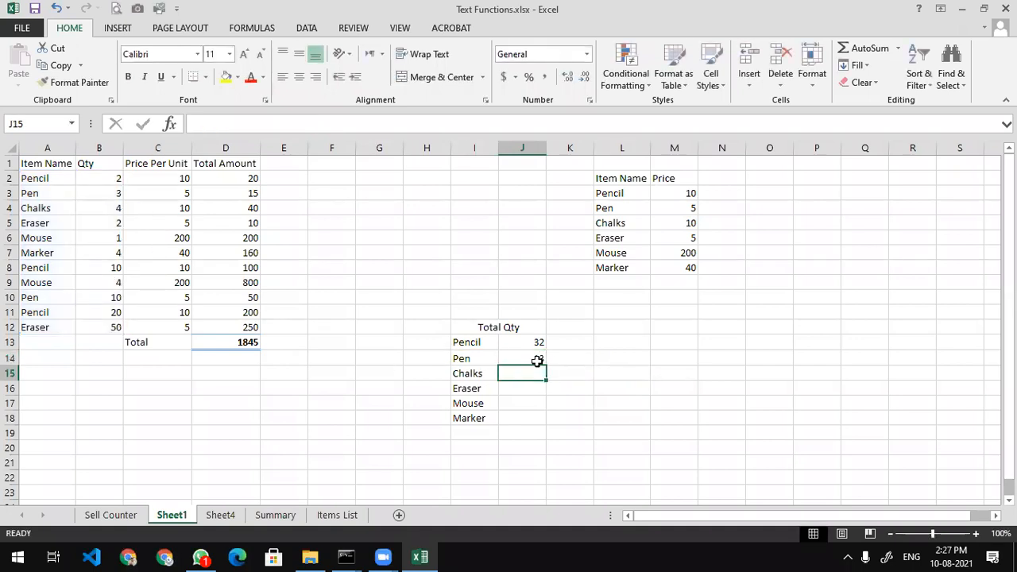
Fill the SUMIF from J14 down to J18 (Pen 13, Chalks 4, Eraser 52, Mouse 5)
click(538, 358)
click(548, 371)
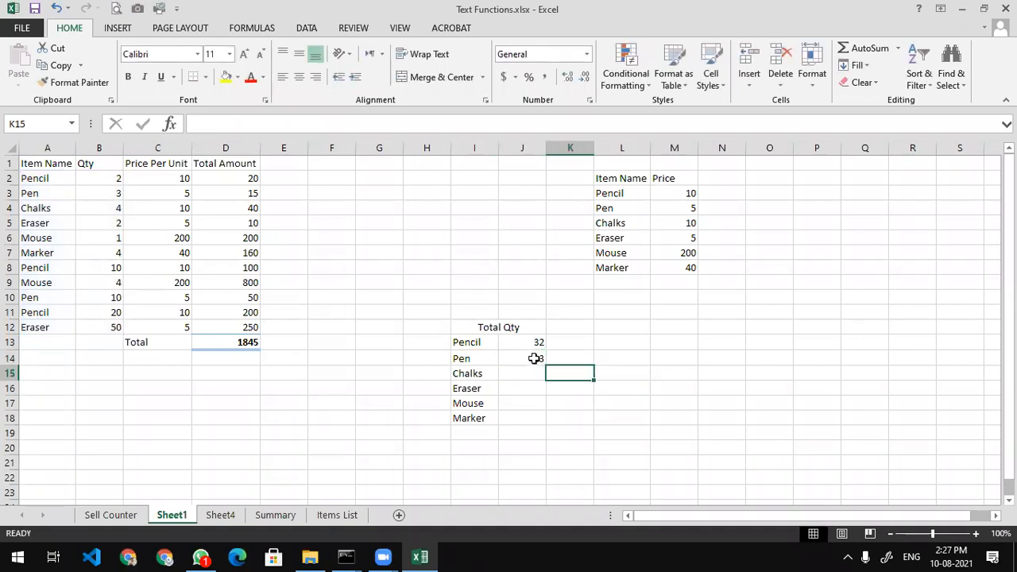
click(541, 360)
drag(543, 363, 540, 425)
click(523, 416)
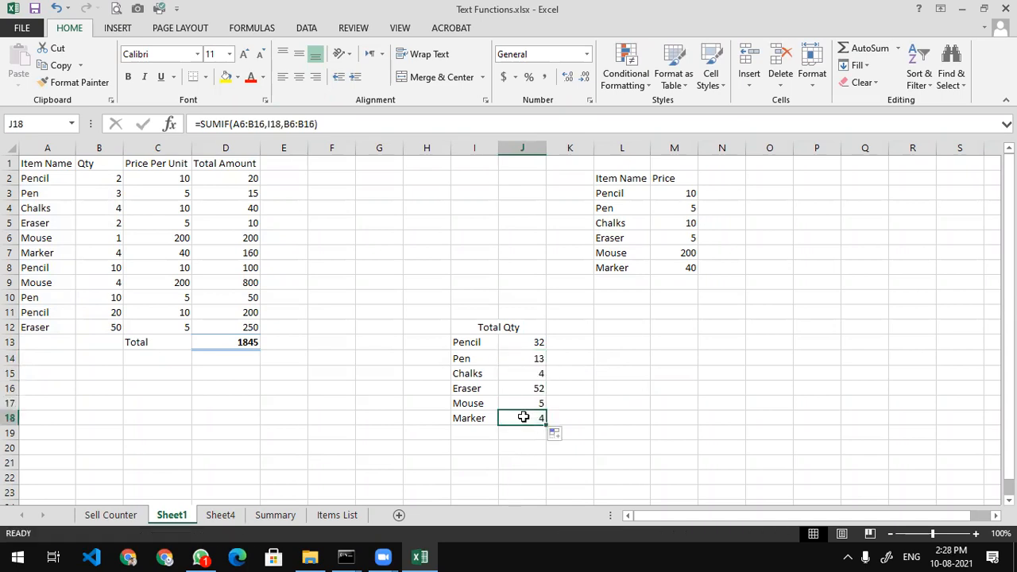
click(107, 251)
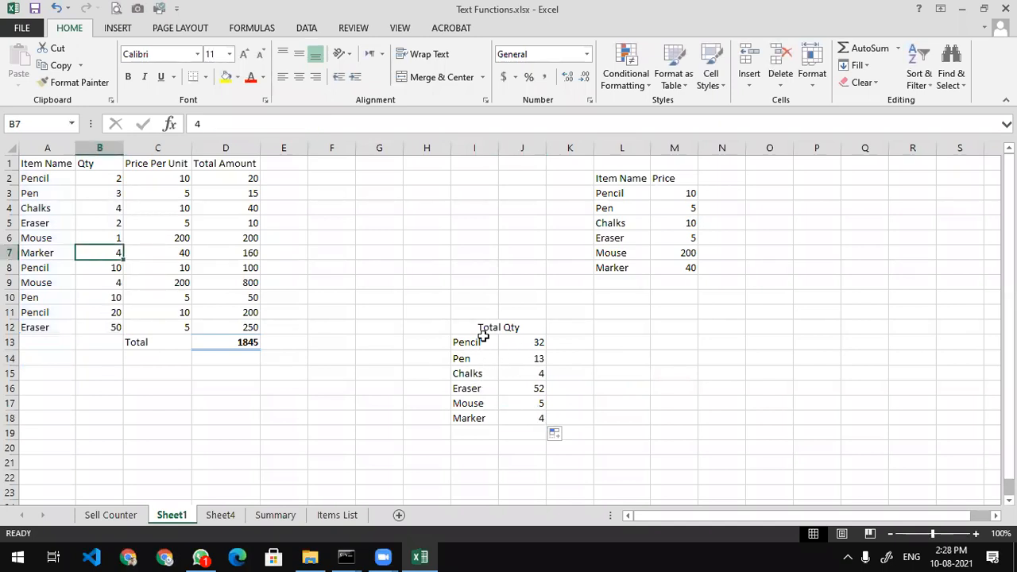
Relabel I18 as Pencil and inspect J18's shifted ranges producing a wrong 30
click(482, 415)
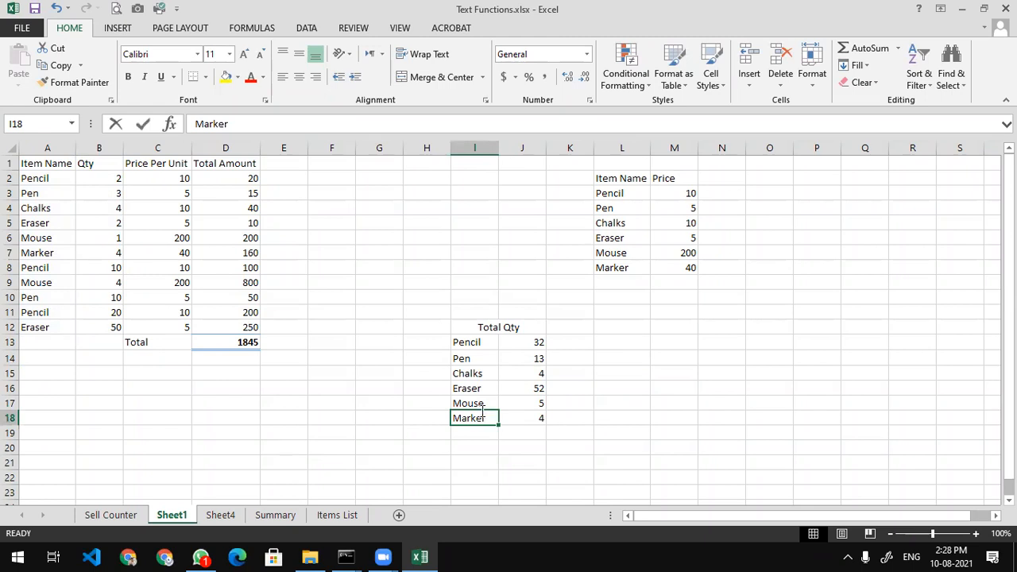
text(Pencil)
key(Return)
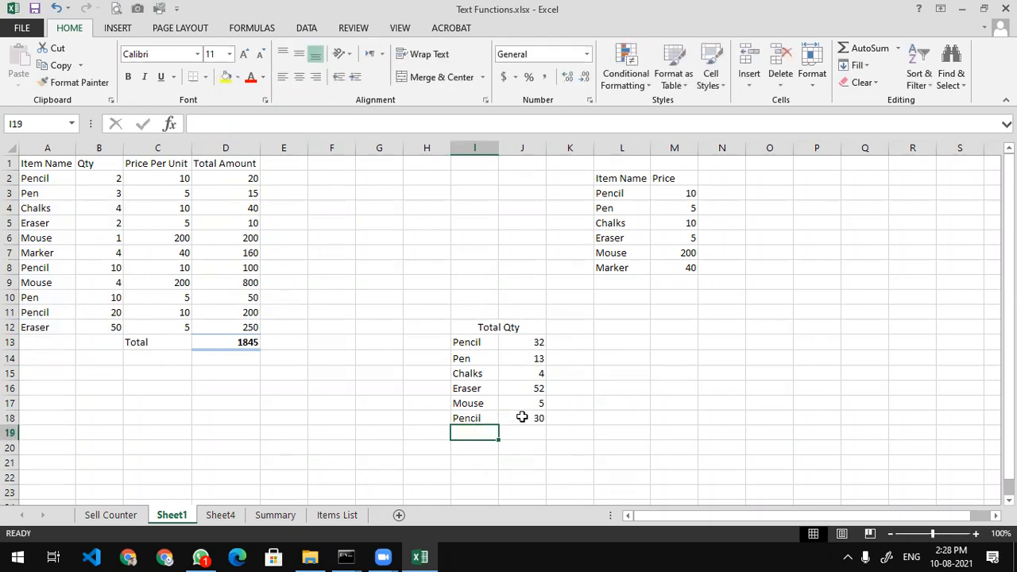
click(521, 417)
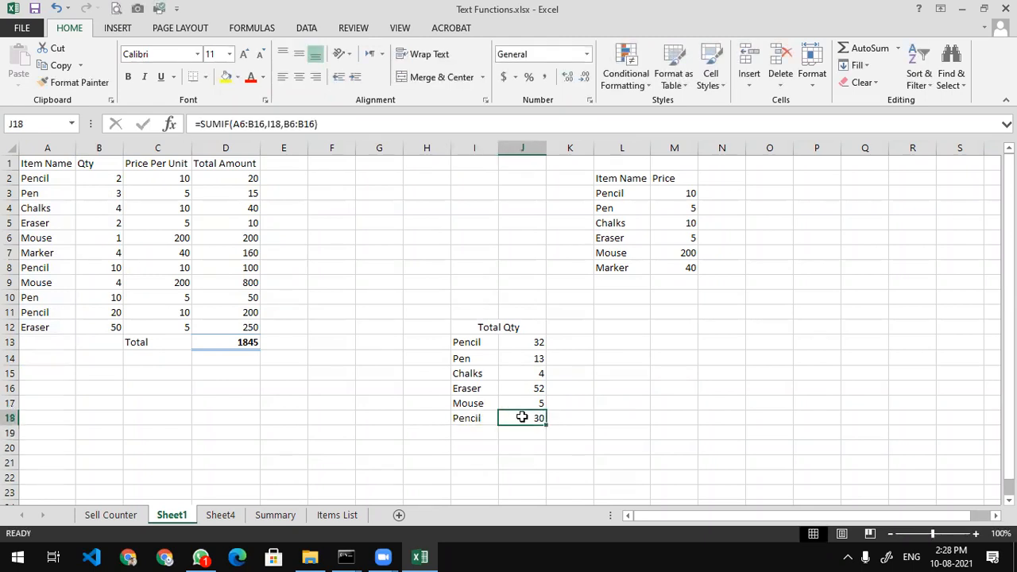
click(96, 268)
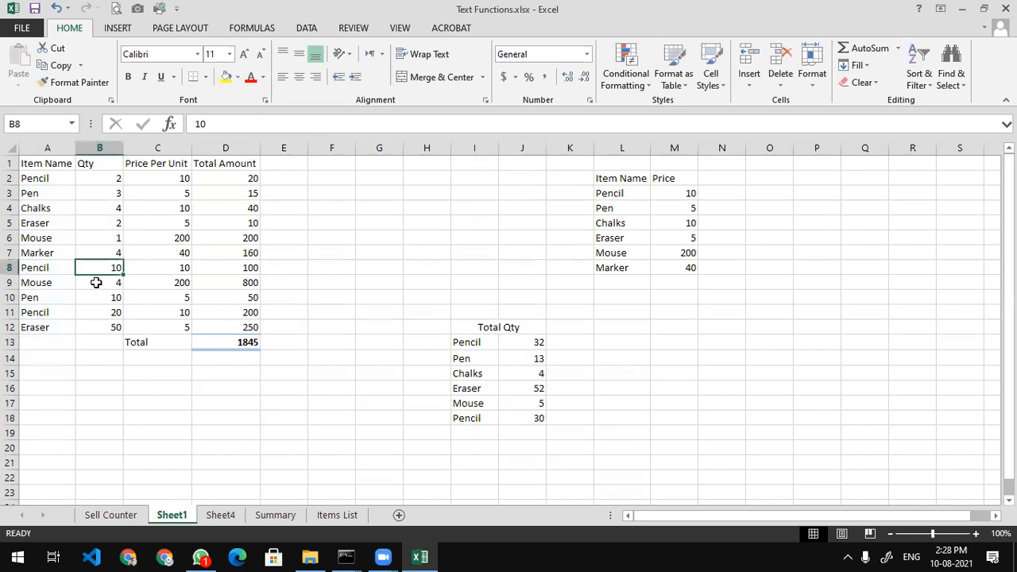
click(96, 310)
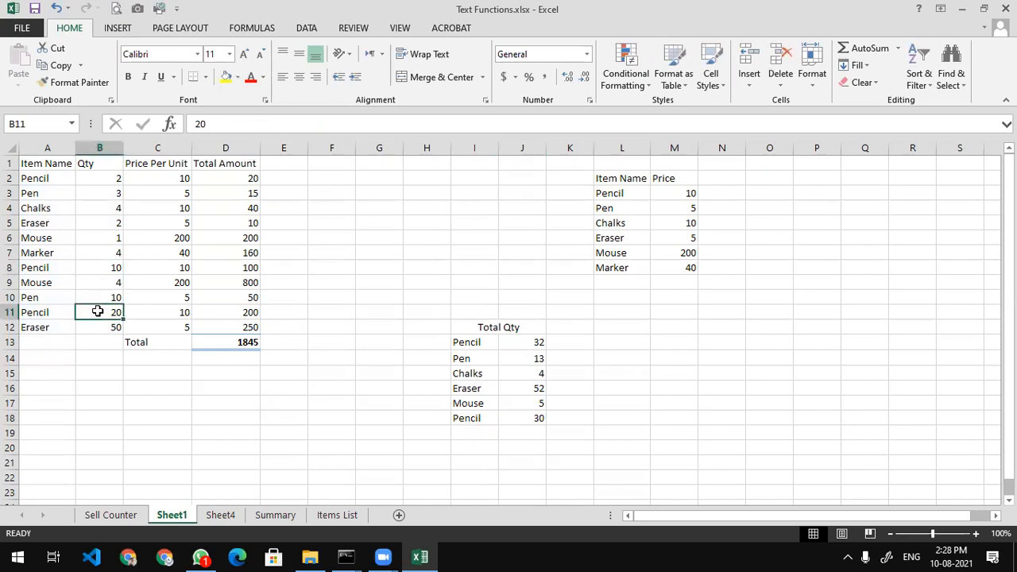
click(108, 177)
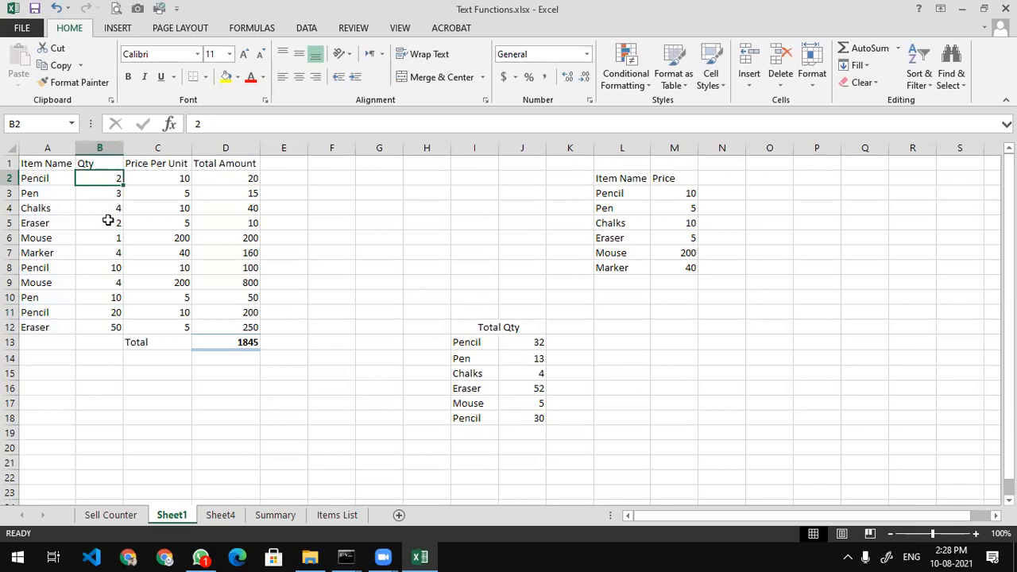
double_click(532, 395)
double_click(524, 412)
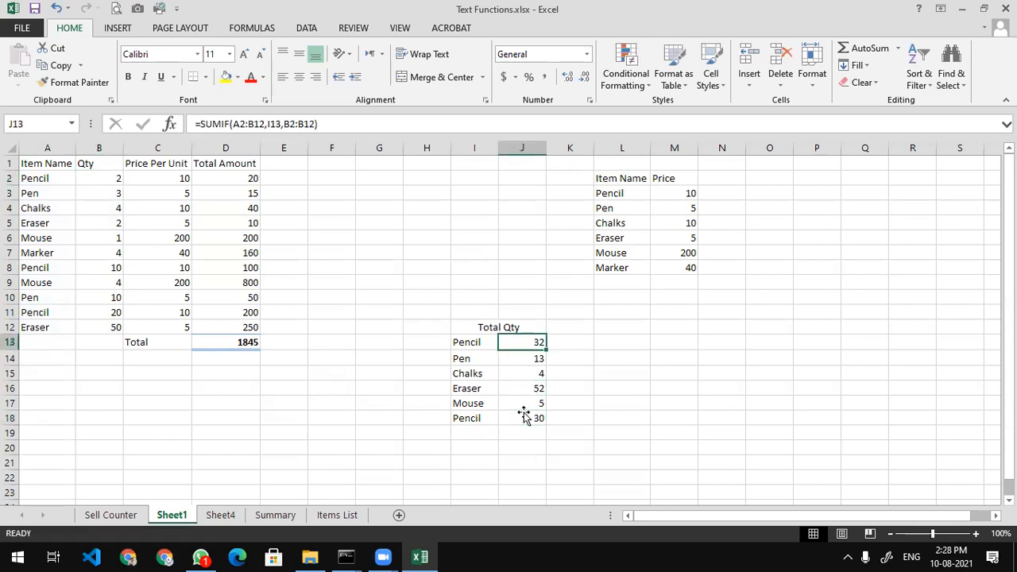
double_click(523, 415)
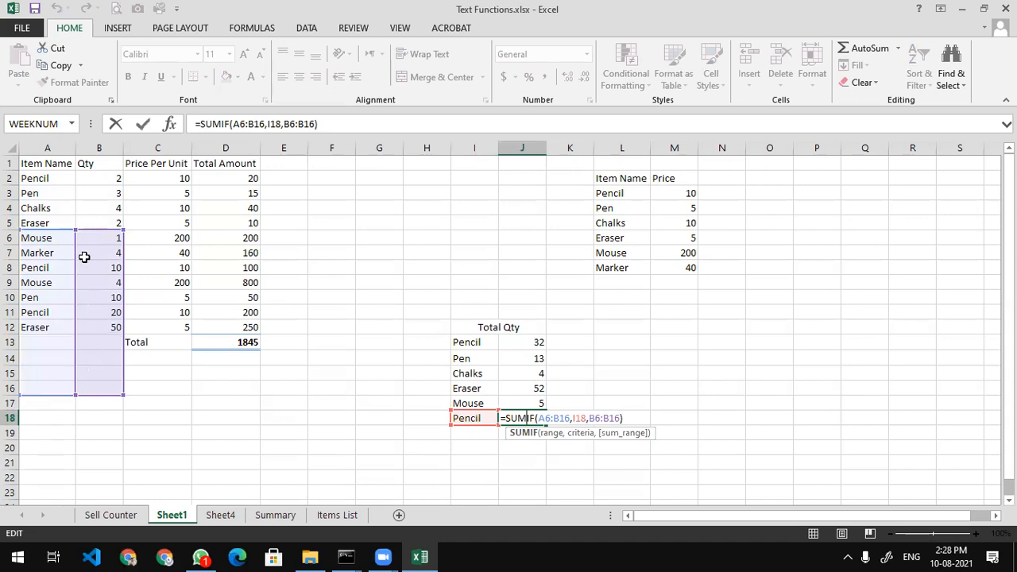
Lock J13's SUMIF ranges as $A$2:$B$12 and $B$2:$B$12
key(Escape)
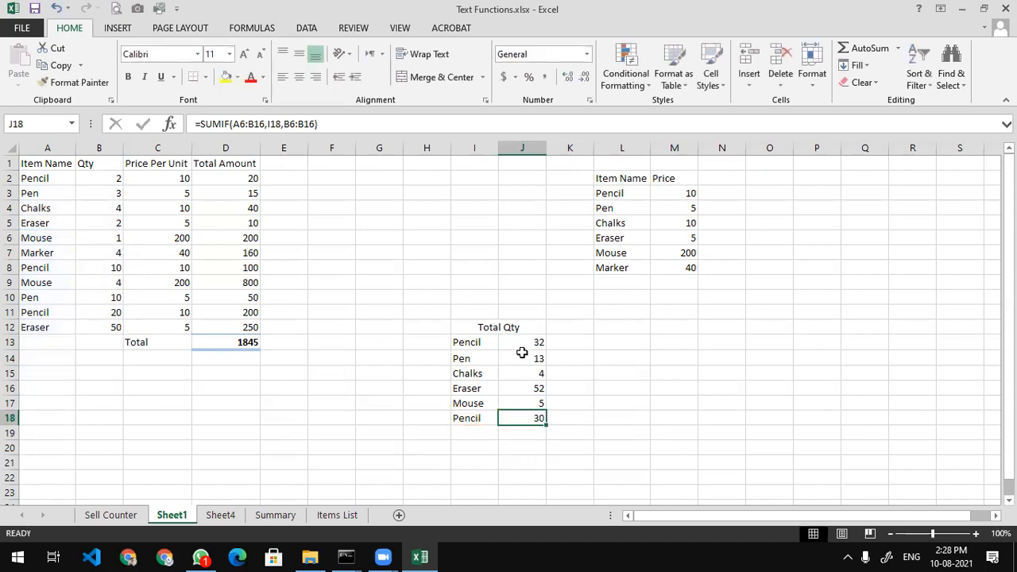
click(527, 347)
double_click(528, 347)
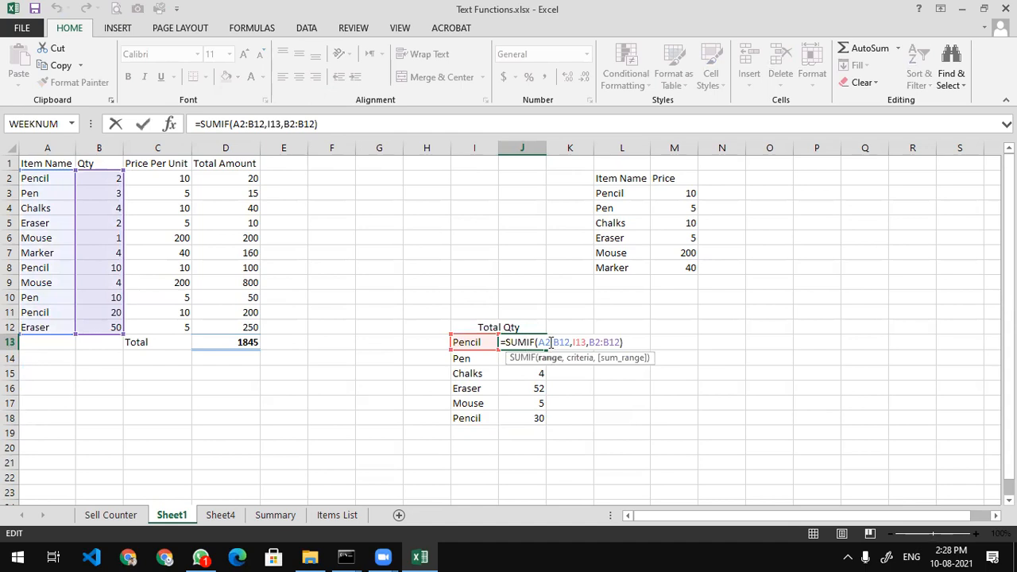
key(F4)
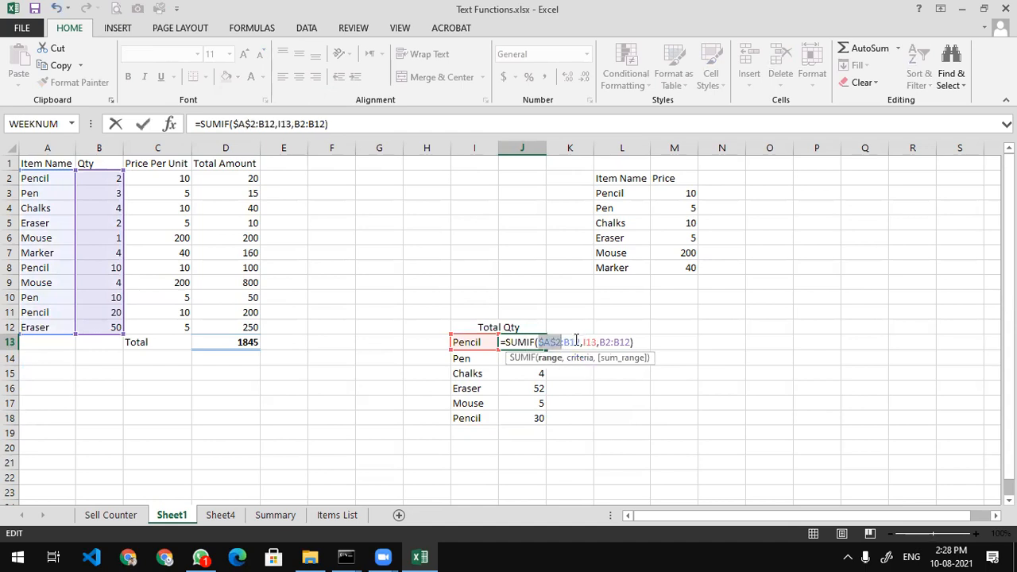
click(578, 343)
key(F4)
click(618, 343)
key(F4)
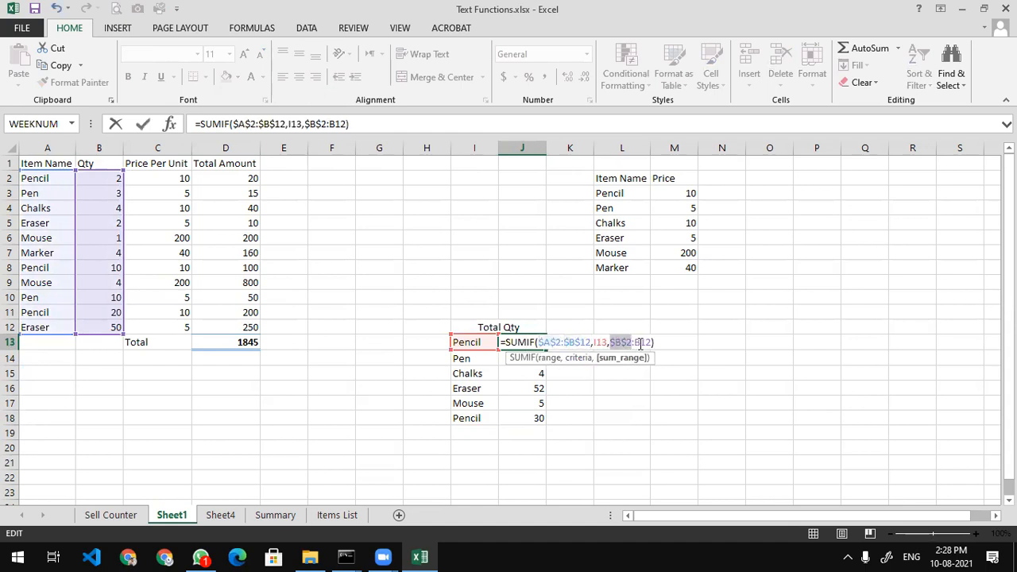
click(641, 344)
key(F4)
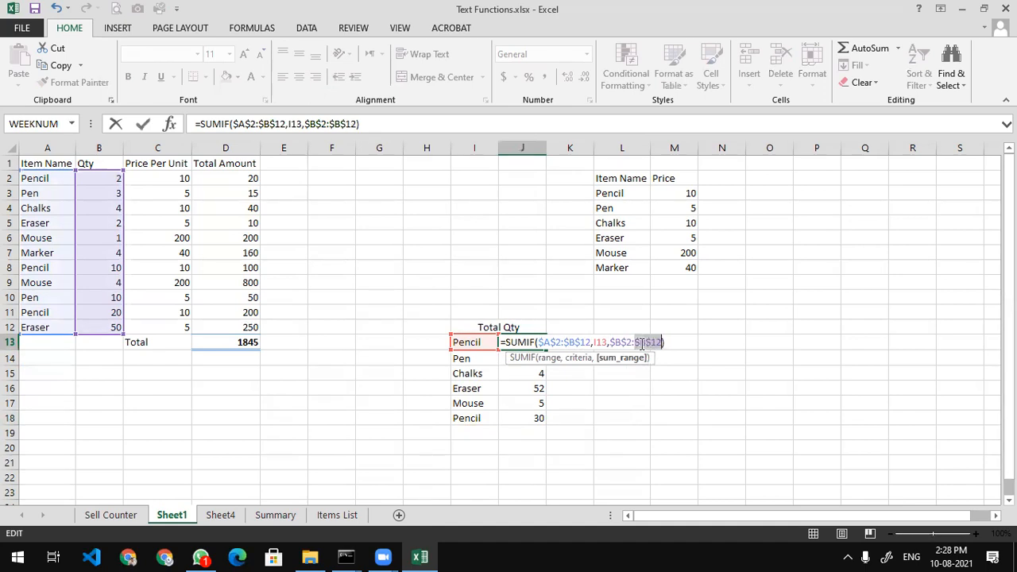
key(Return)
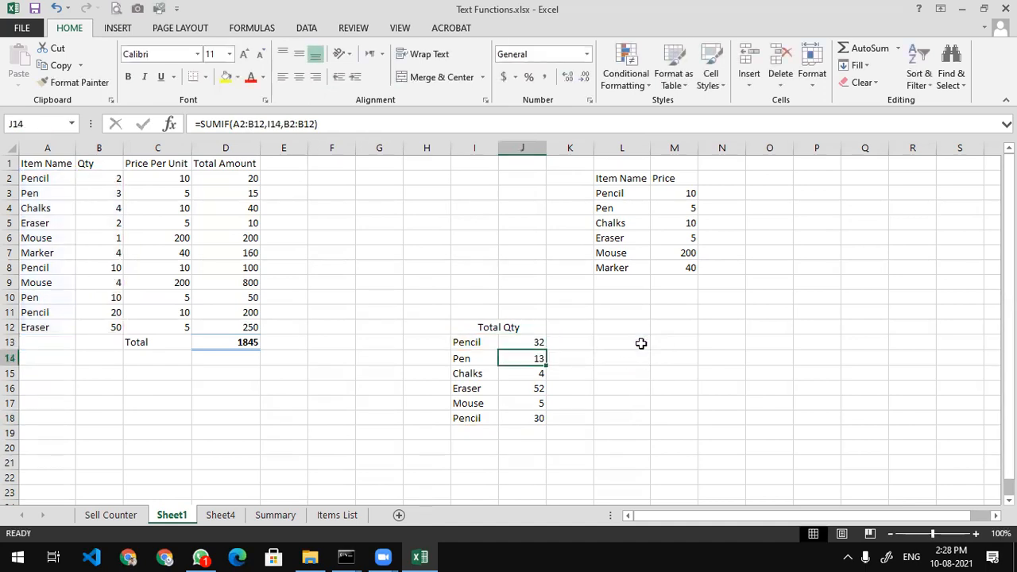
Refill the corrected SUMIF down to J18 and verify Pencil now shows 32
click(540, 342)
drag(547, 348, 547, 424)
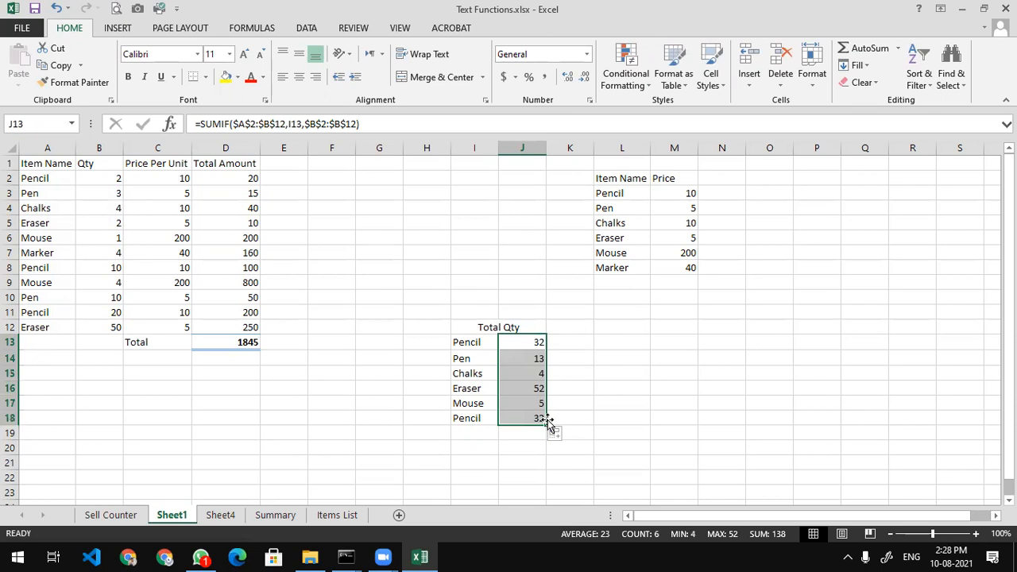
double_click(520, 343)
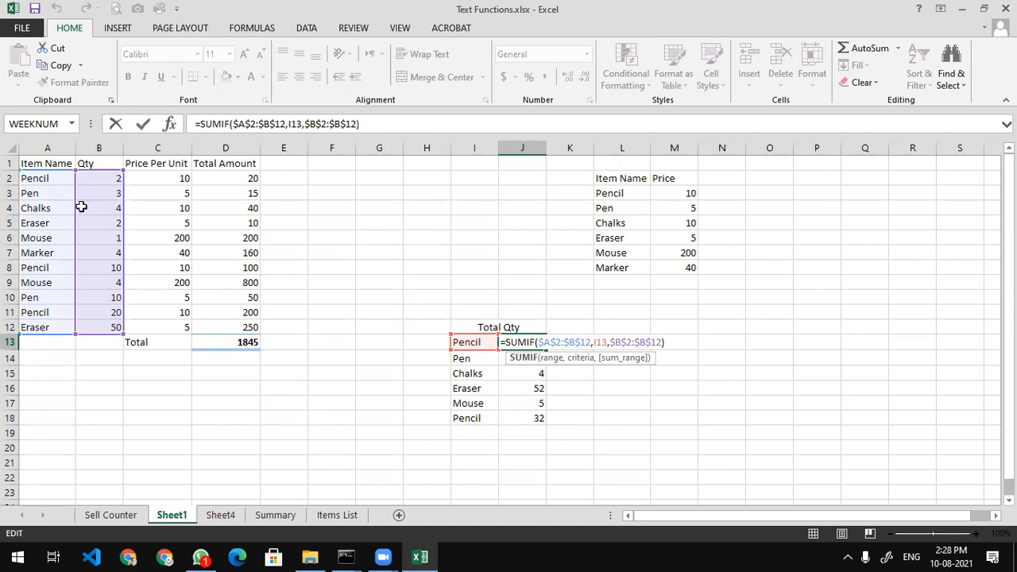
key(Return)
double_click(523, 358)
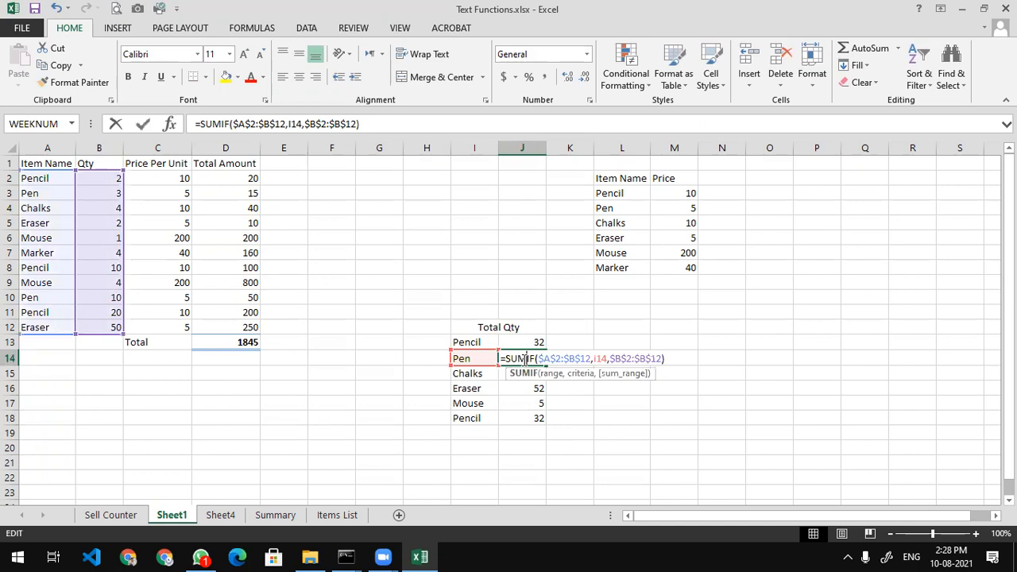
key(Return)
double_click(524, 388)
key(Return)
double_click(524, 417)
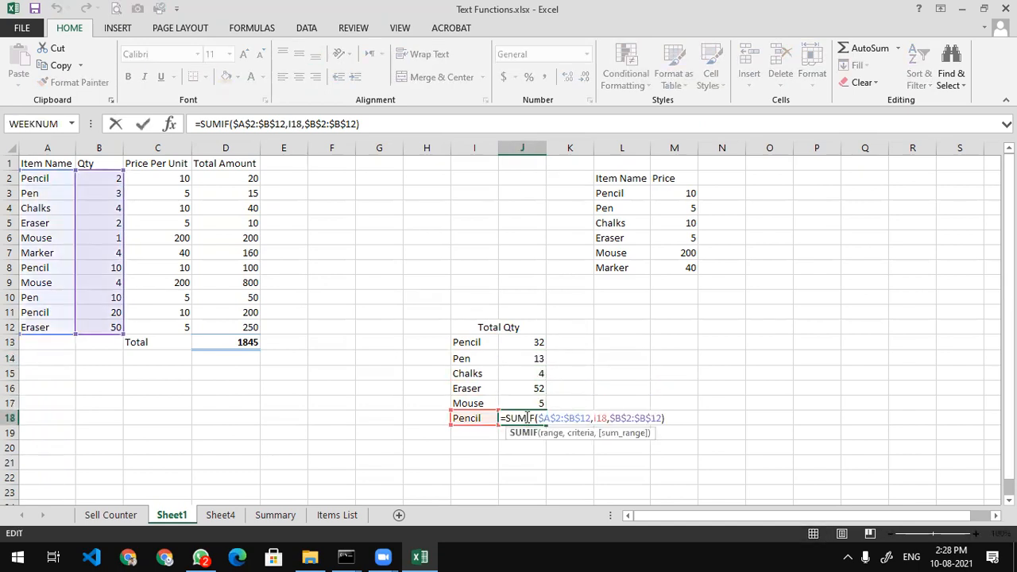
key(Return)
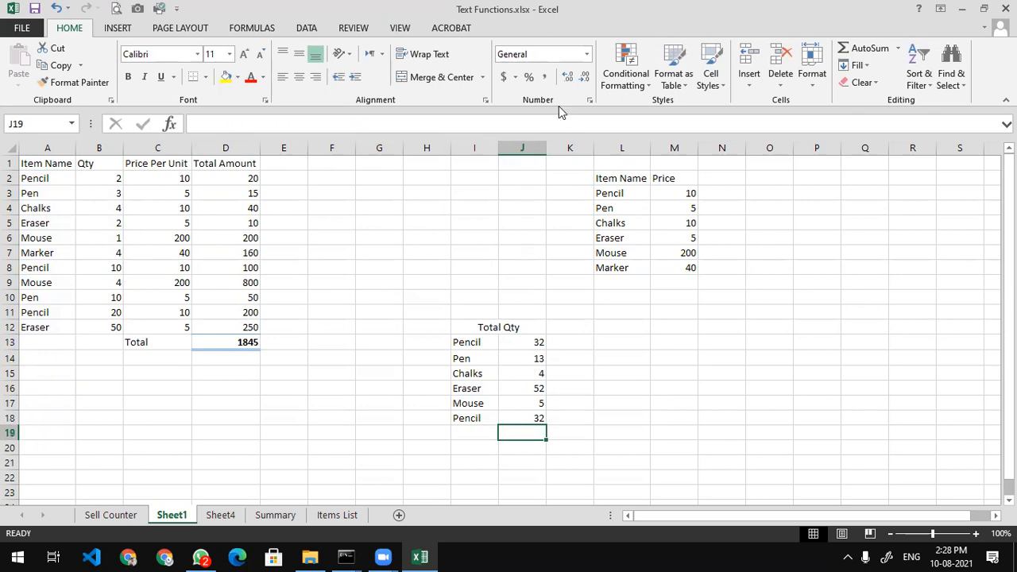
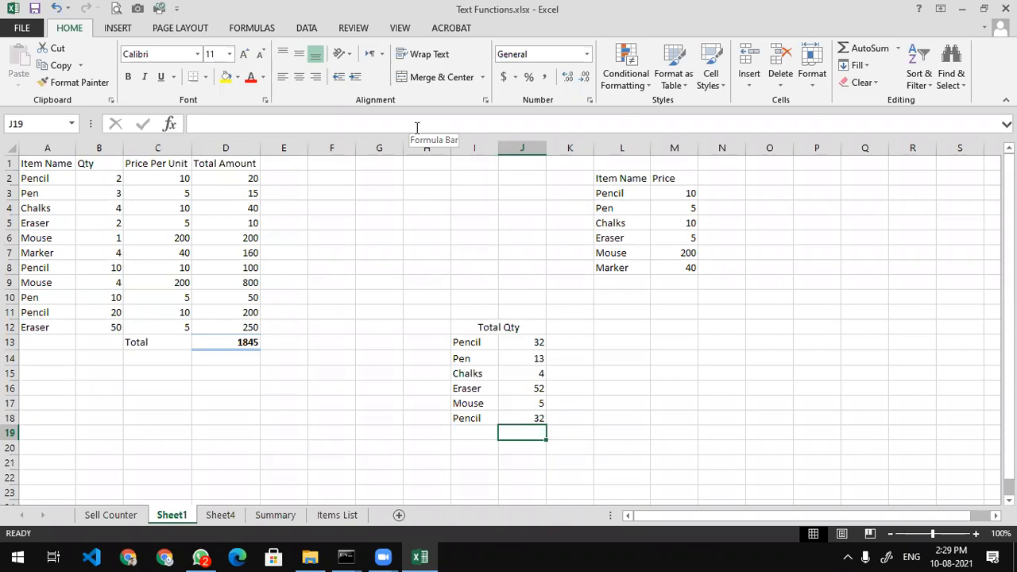
Switch to Sheet4, bring the TRIM word samples into view, and select cell A31 below them
click(478, 76)
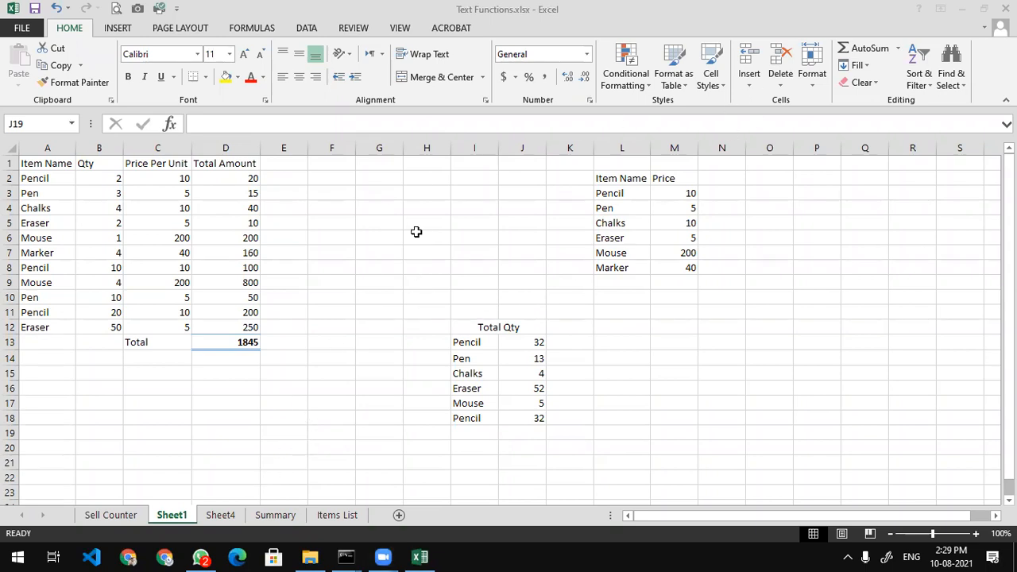
click(422, 244)
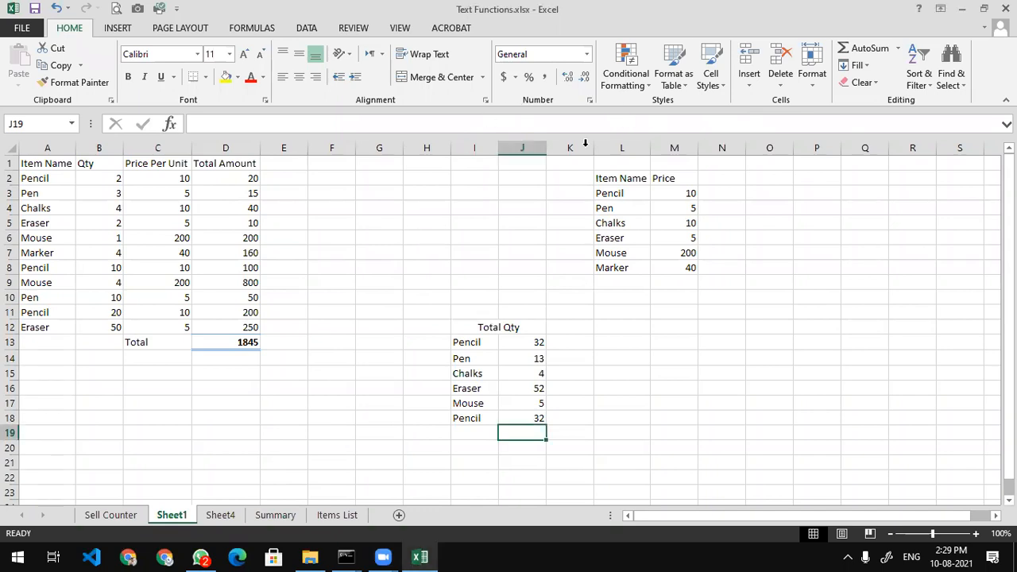
click(403, 92)
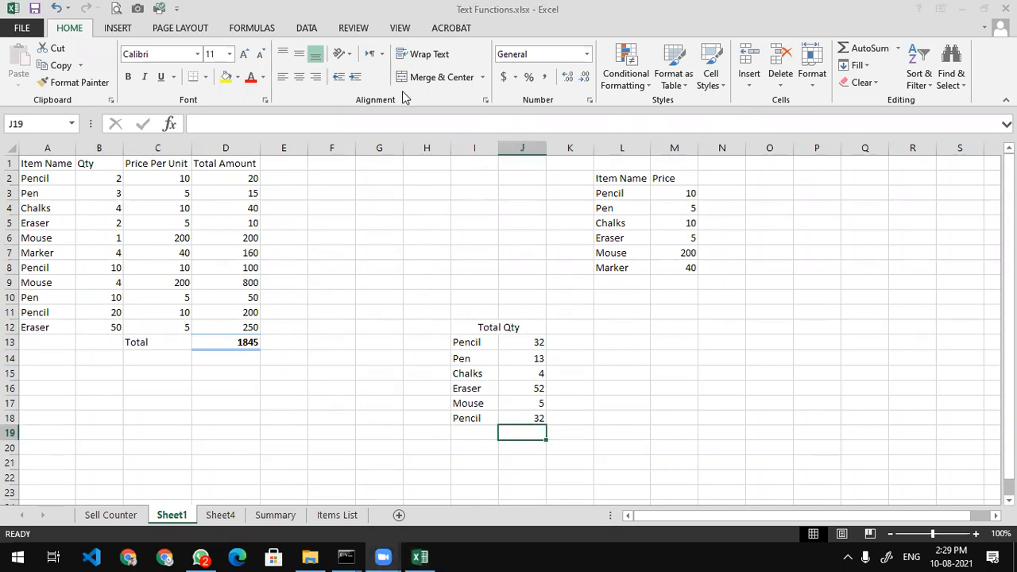
click(246, 514)
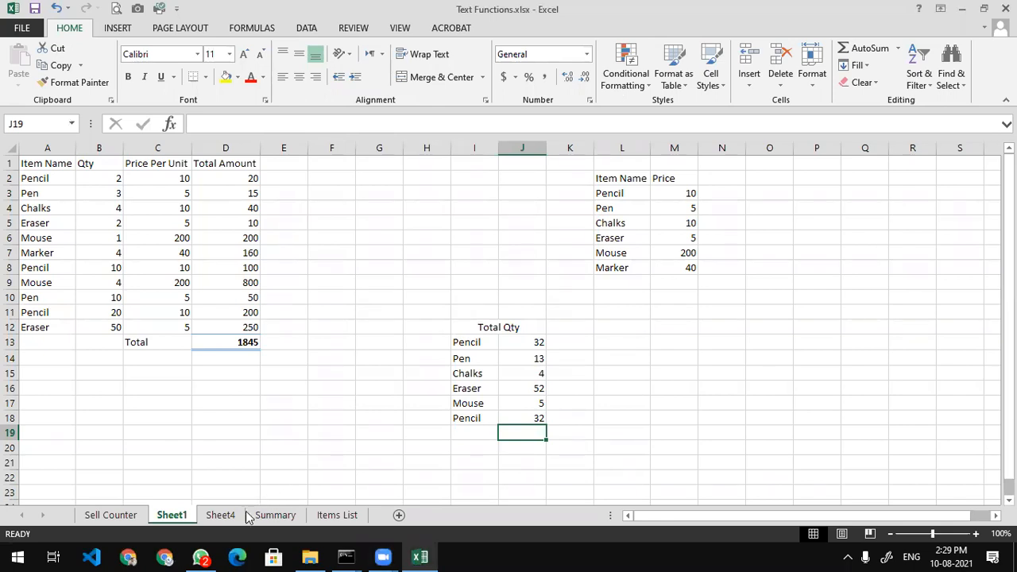
click(221, 515)
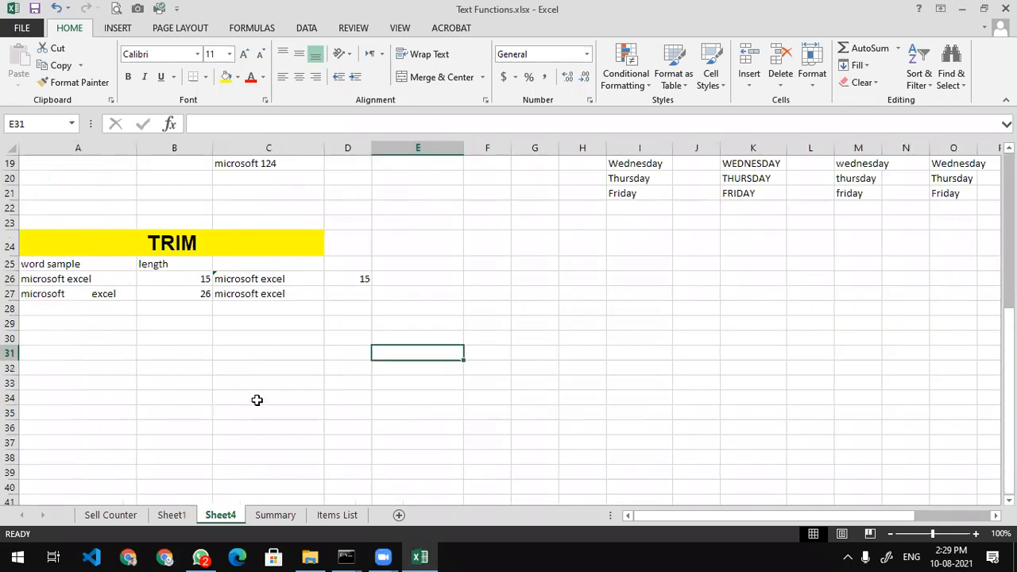
scroll(257, 400, up, 6)
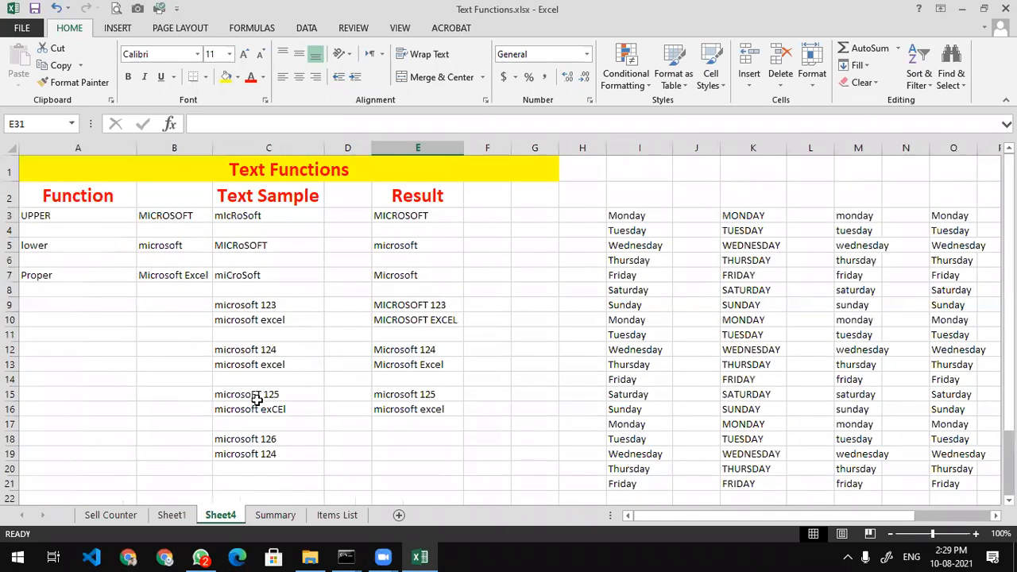
scroll(257, 400, down, 8)
scroll(257, 400, up, 2)
scroll(256, 399, down, 6)
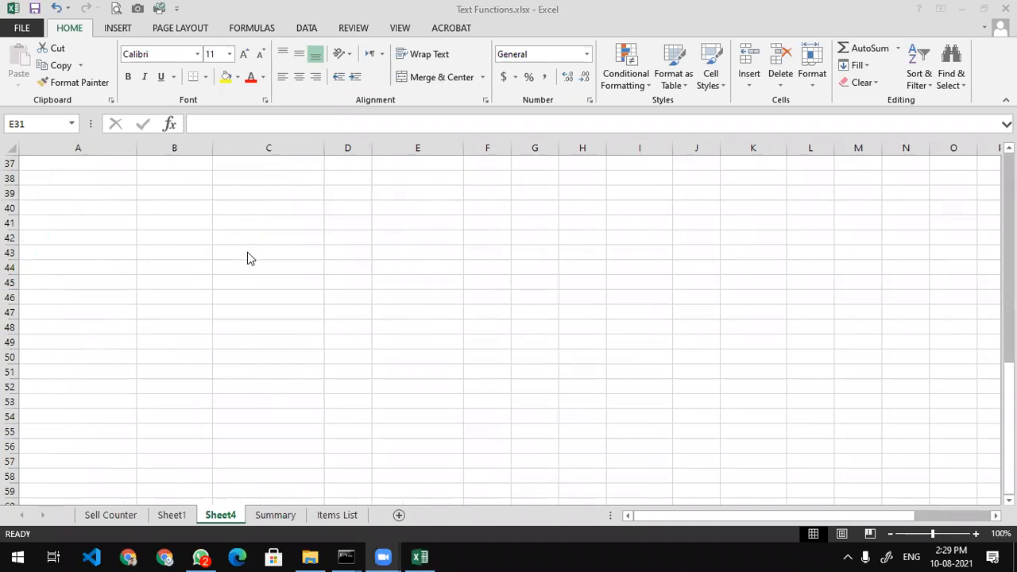
scroll(247, 253, up, 8)
scroll(249, 256, down, 4)
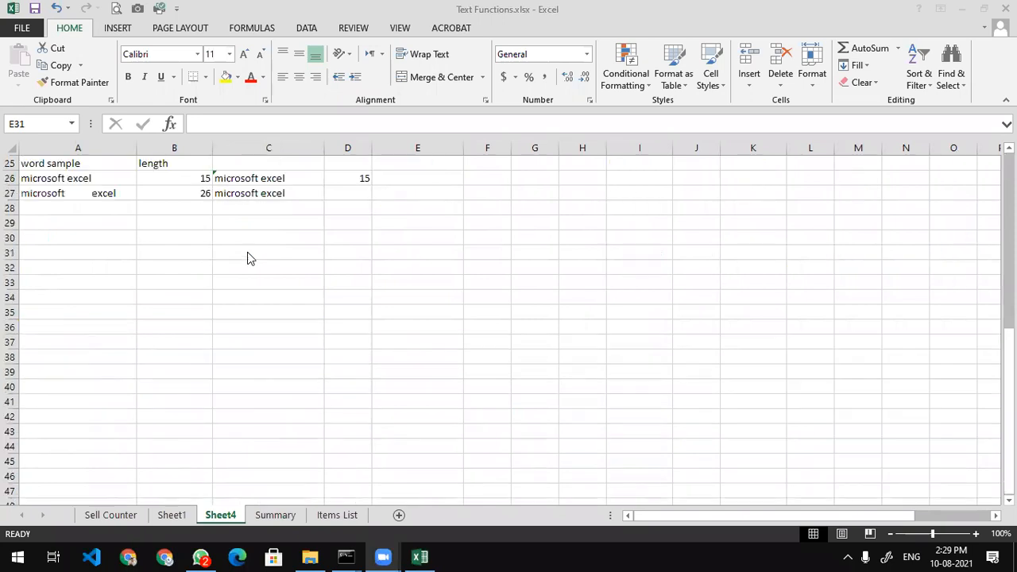
click(73, 252)
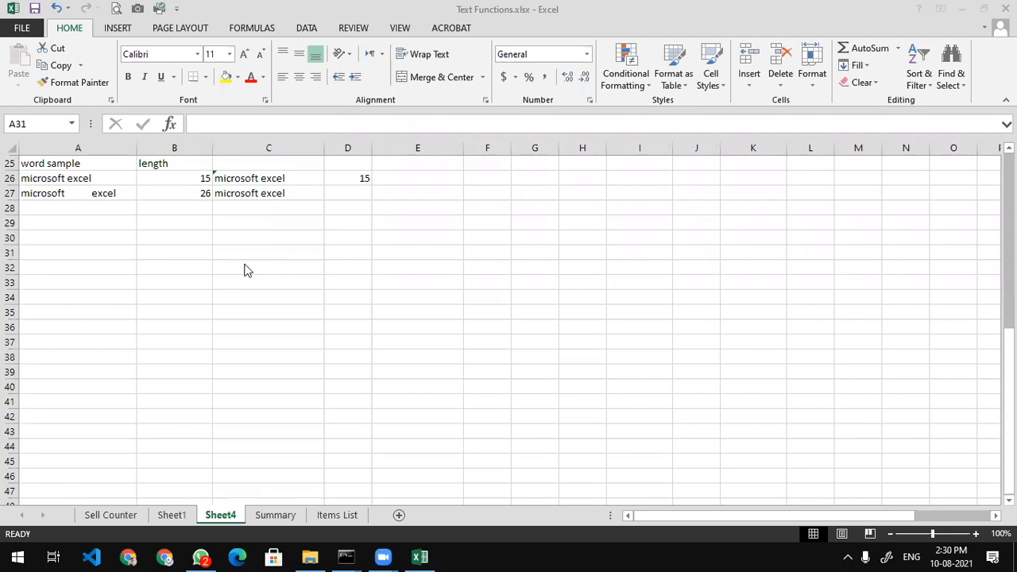
Try an 'Item Name' entry in A31 and partial text in B31, then go back to A31
click(88, 256)
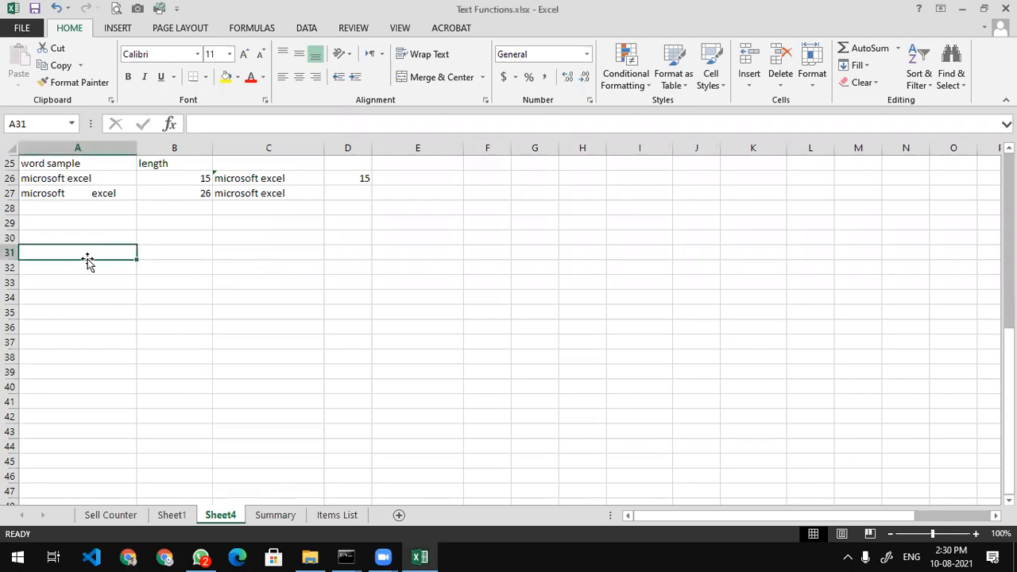
text(Item Name)
key(Return)
key(Up)
key(Right)
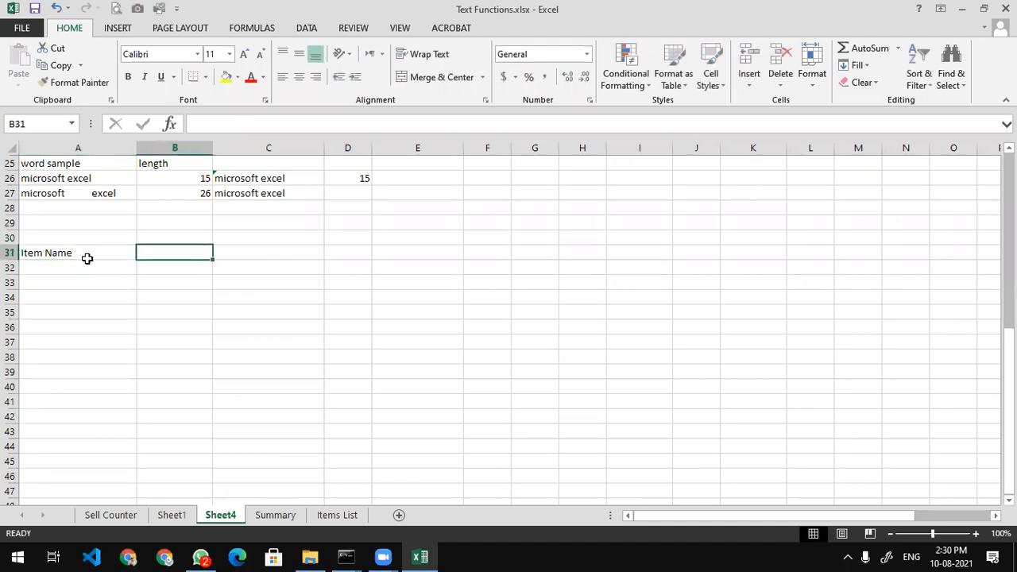
text(Pak)
key(BackSpace)
key(BackSpace)
key(BackSpace)
text(Nationa)
key(BackSpace)
key(BackSpace)
key(BackSpace)
key(BackSpace)
key(BackSpace)
key(BackSpace)
key(BackSpace)
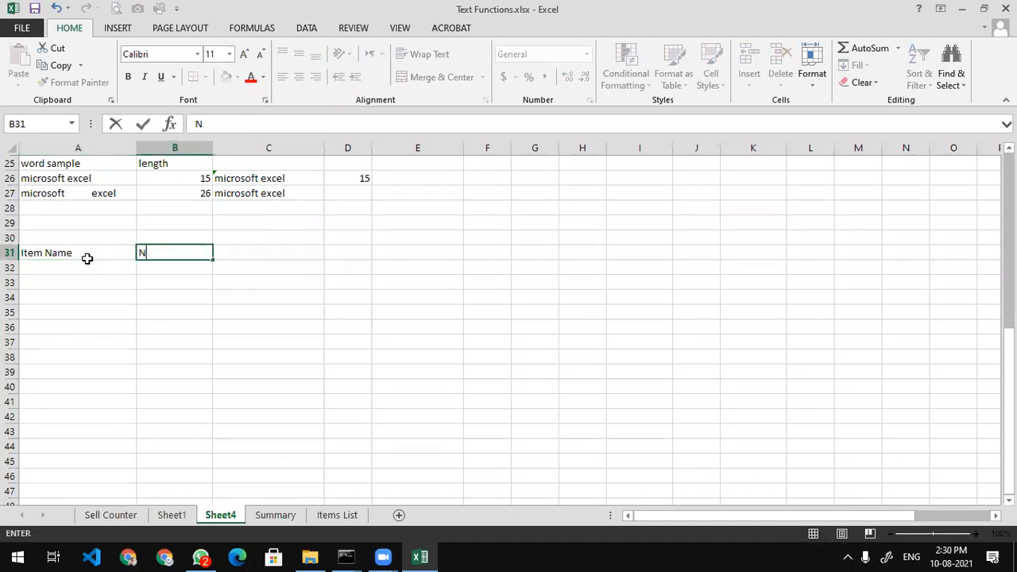
click(87, 262)
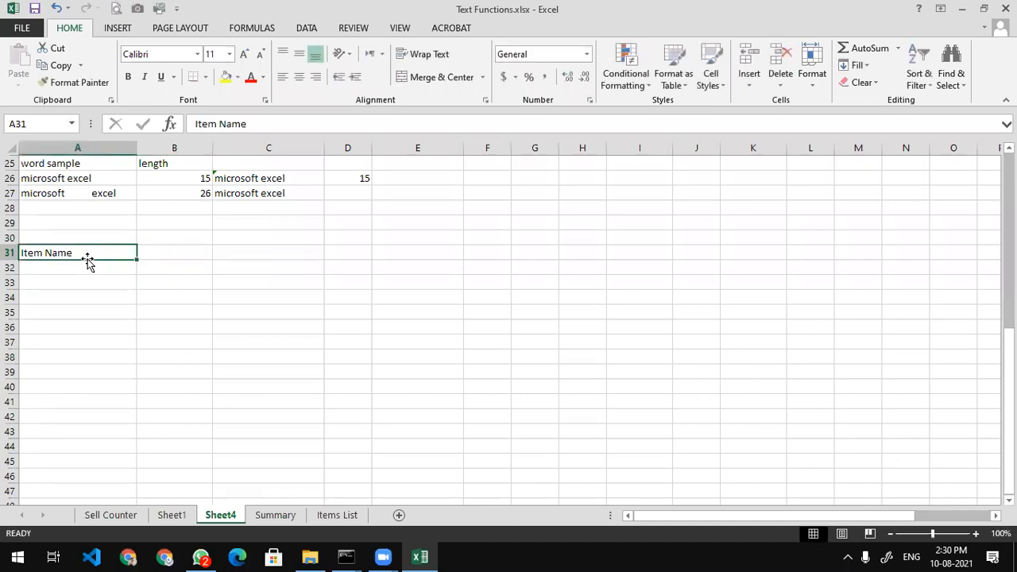
Enter 'kingston ssd 320gb' in A31 and 'pakistani' in B31
text(Kingston)
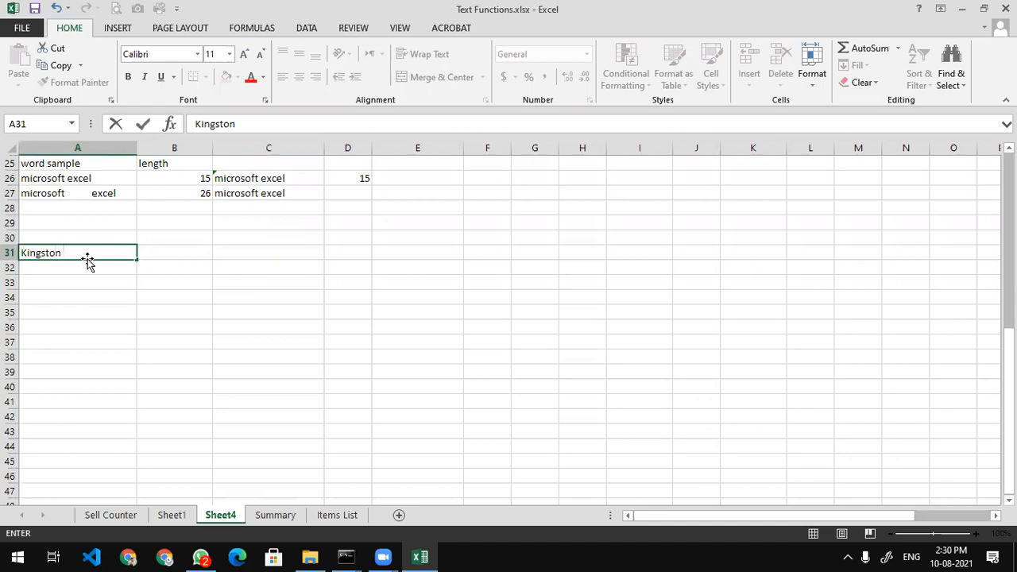
key(BackSpace)
key(BackSpace)
key(BackSpace)
key(BackSpace)
key(BackSpace)
key(BackSpace)
key(BackSpace)
key(BackSpace)
text(kignston)
key(BackSpace)
key(BackSpace)
key(BackSpace)
key(BackSpace)
key(BackSpace)
key(BackSpace)
text(ngston ssd)
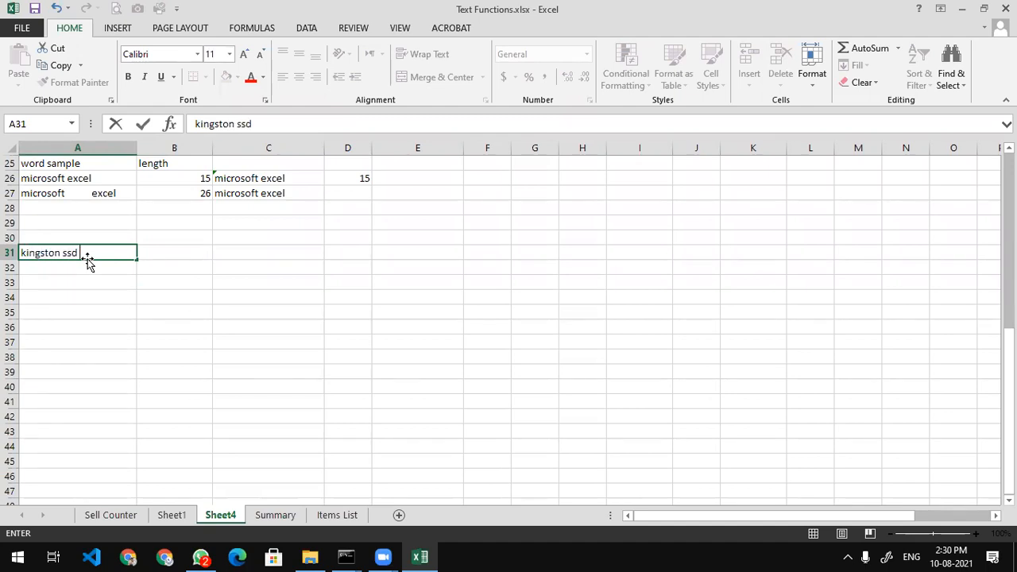
text( 320gb)
key(Tab)
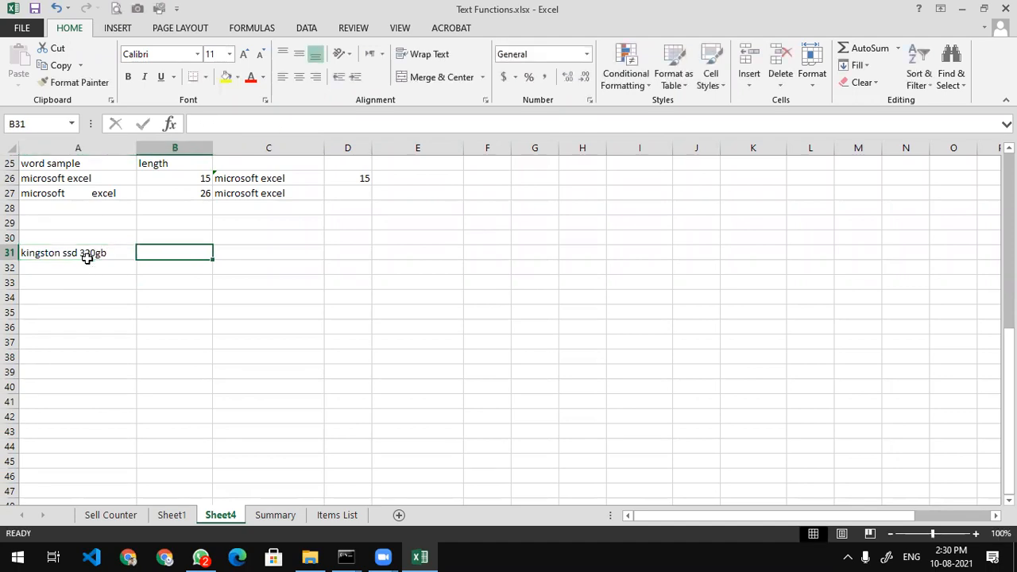
text(pakistani)
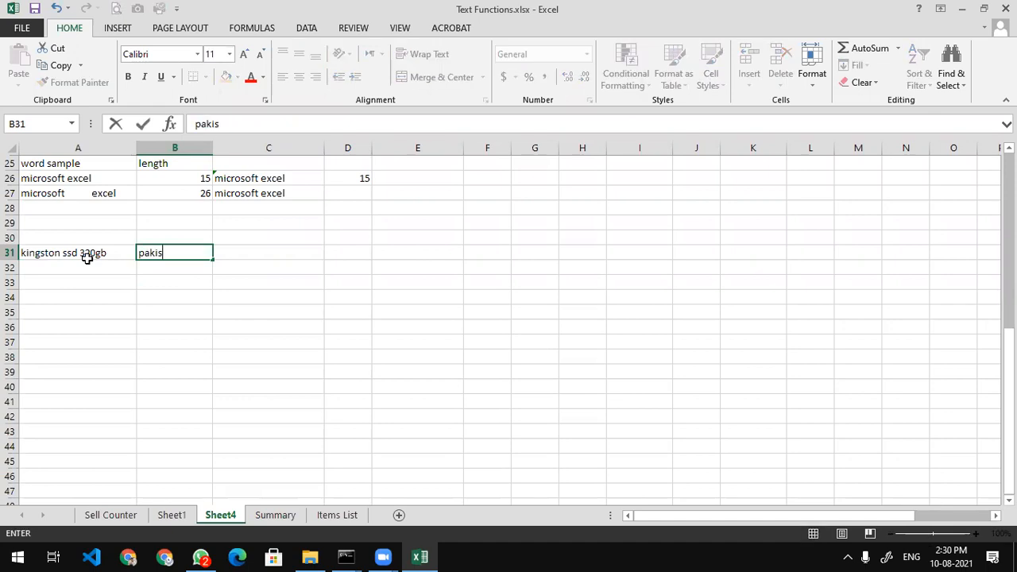
key(Tab)
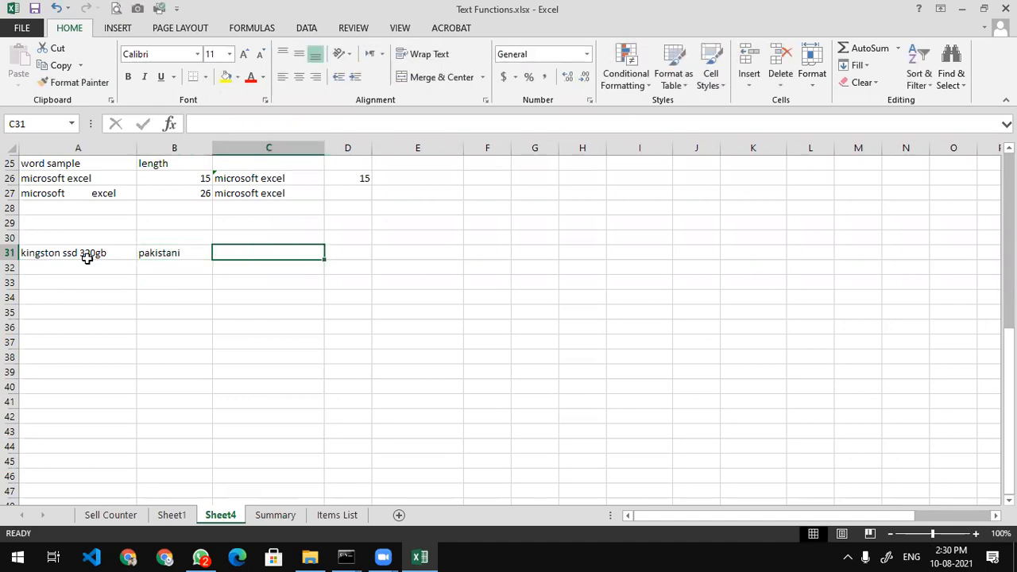
Enter 'orange', a person's name, and 'karachi metropolitan corporation' in C31:E31
click(405, 93)
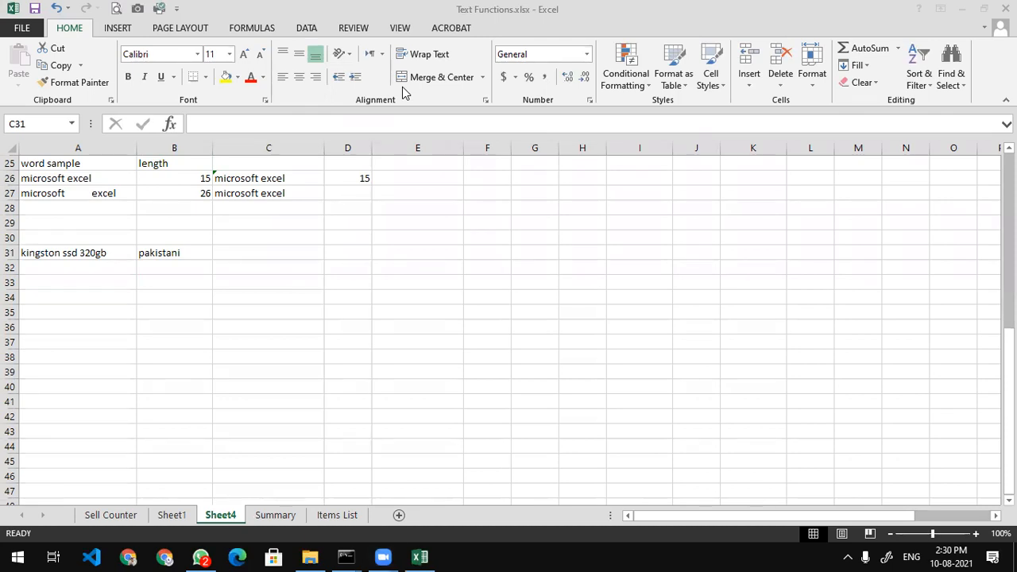
click(258, 253)
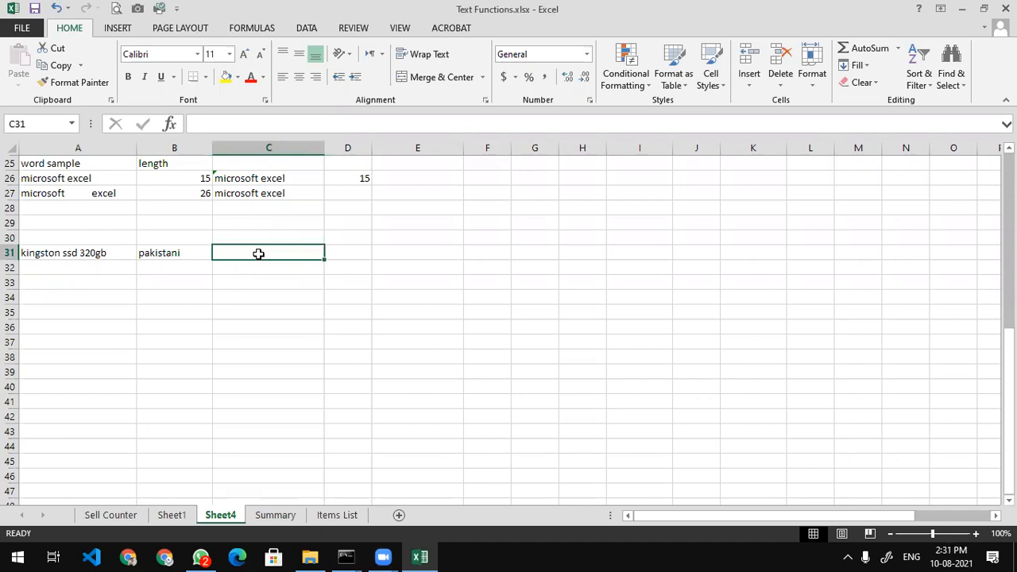
text(orange)
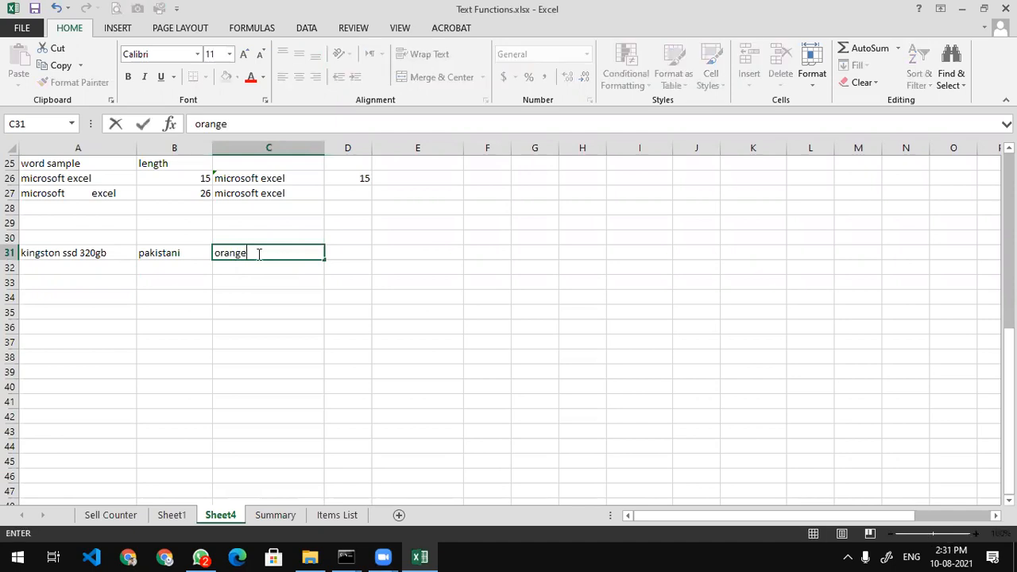
key(Tab)
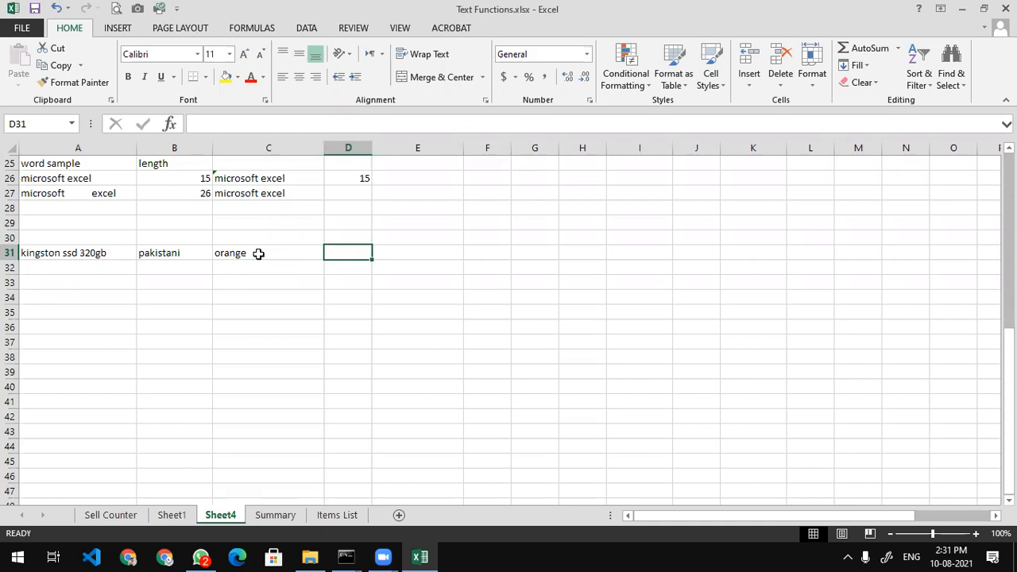
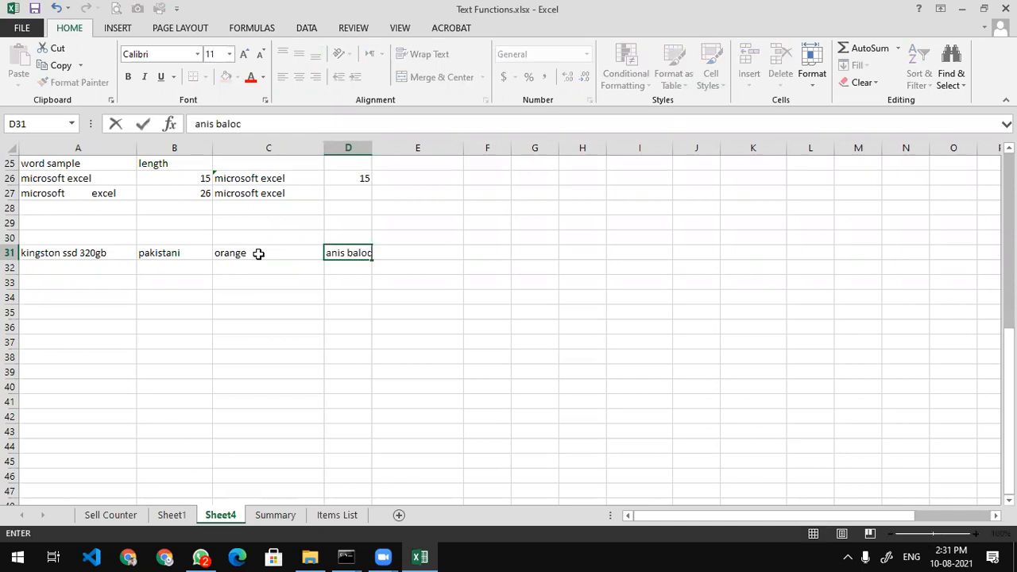
key(Tab)
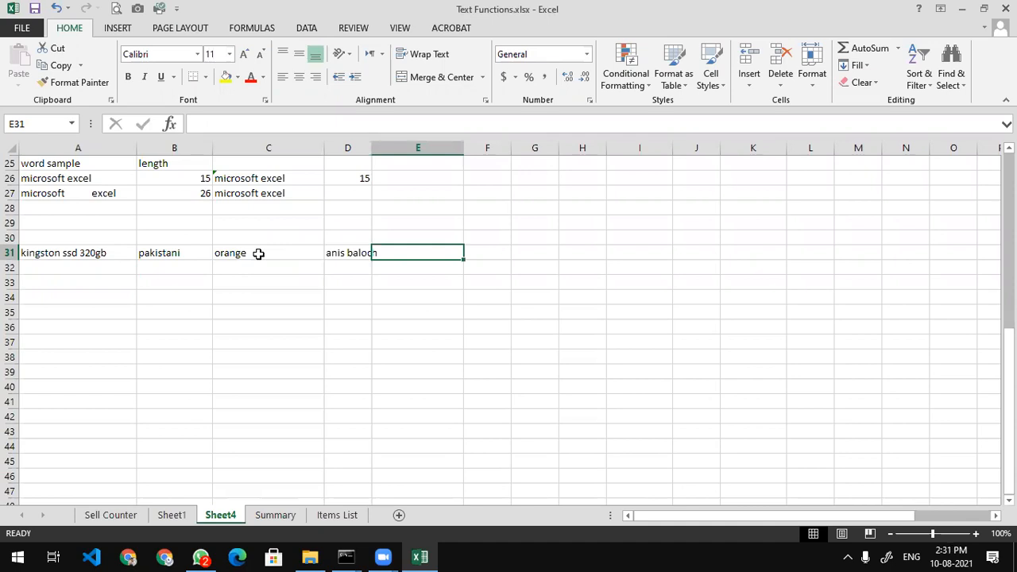
text(karachi me)
text(trop)
text(li)
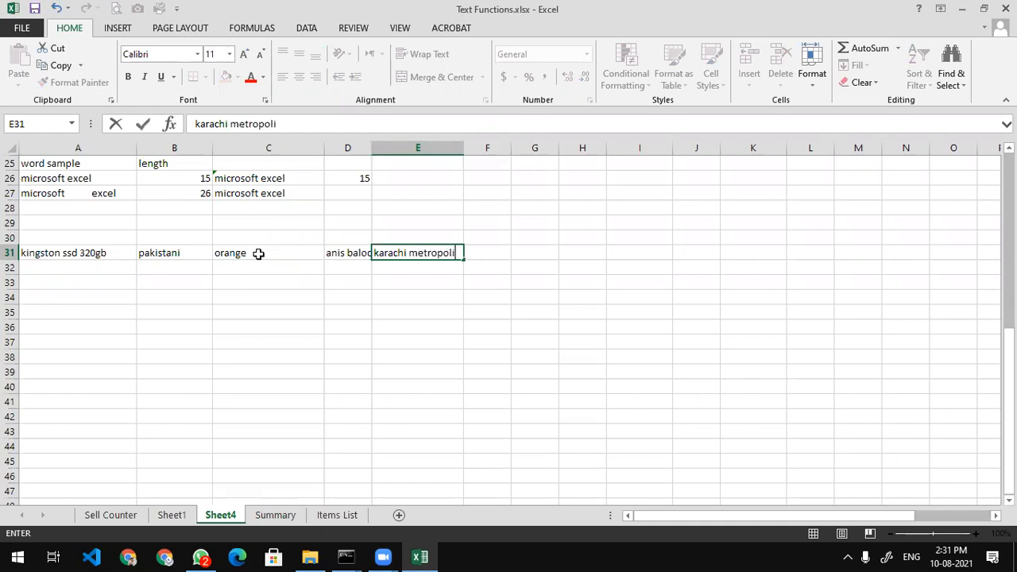
text(tan c)
text(orpo)
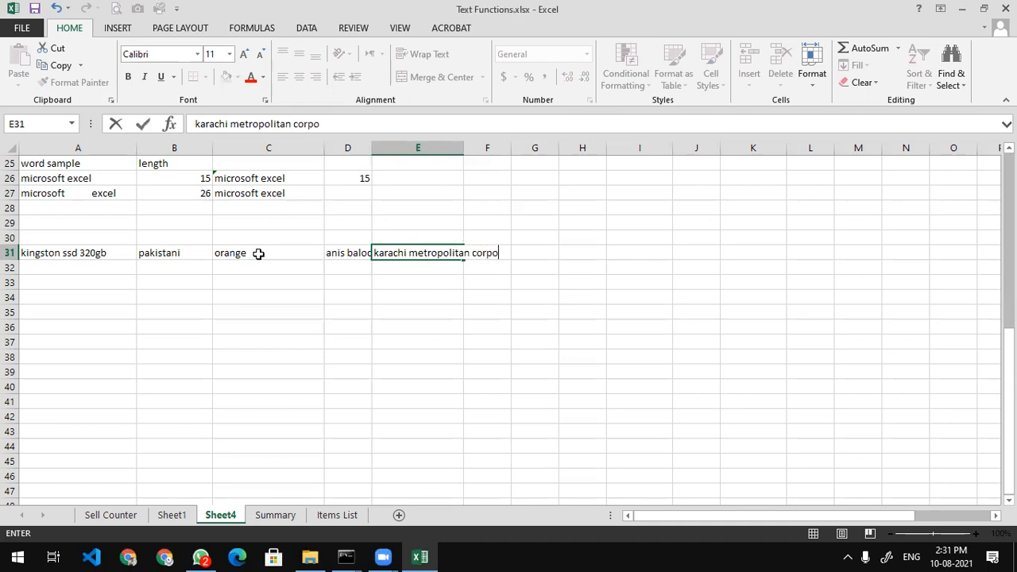
text(ration)
key(Return)
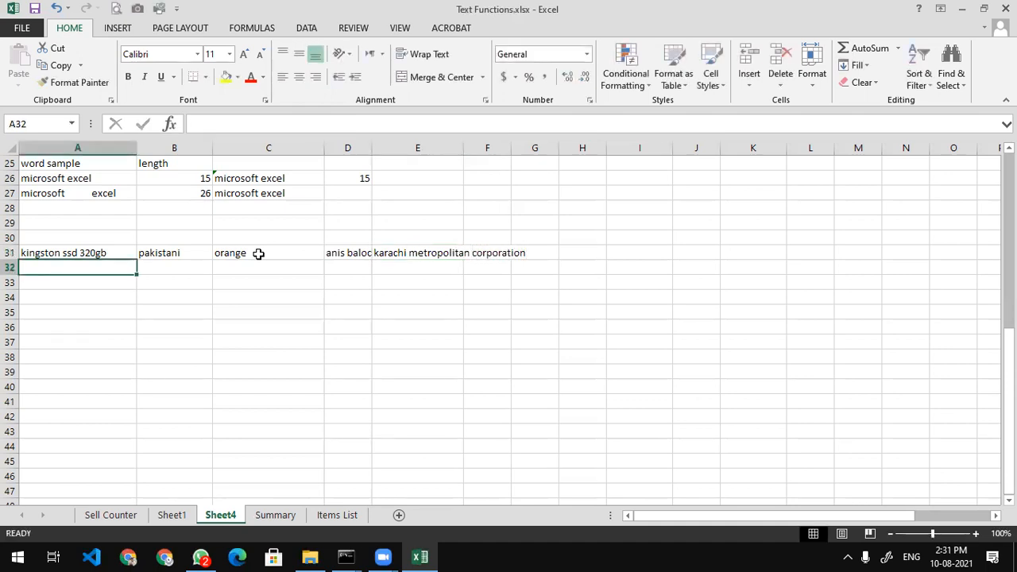
Autofit columns D and E and label A29 'Proper Case'
double_click(372, 147)
double_click(469, 147)
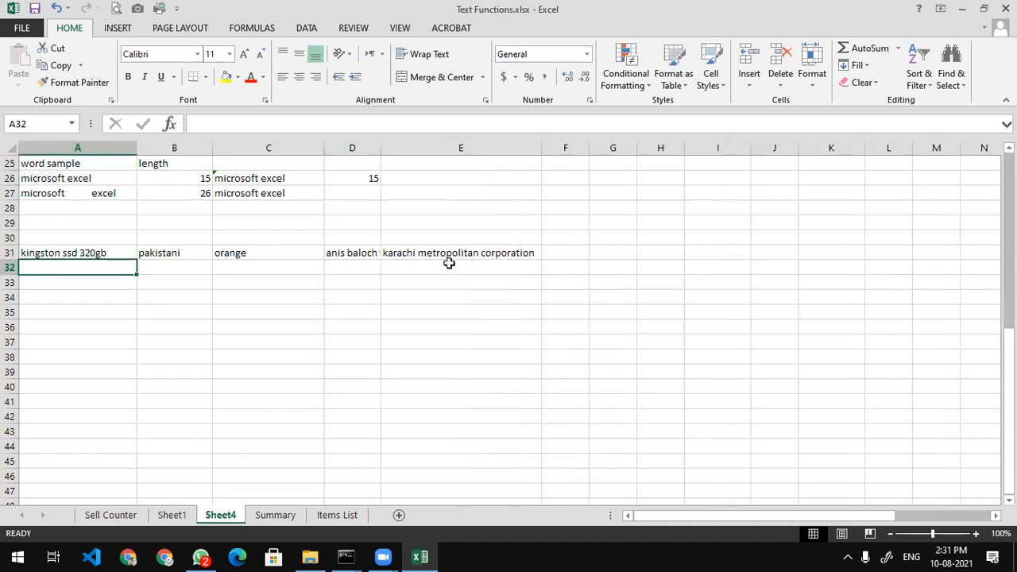
drag(456, 254, 83, 222)
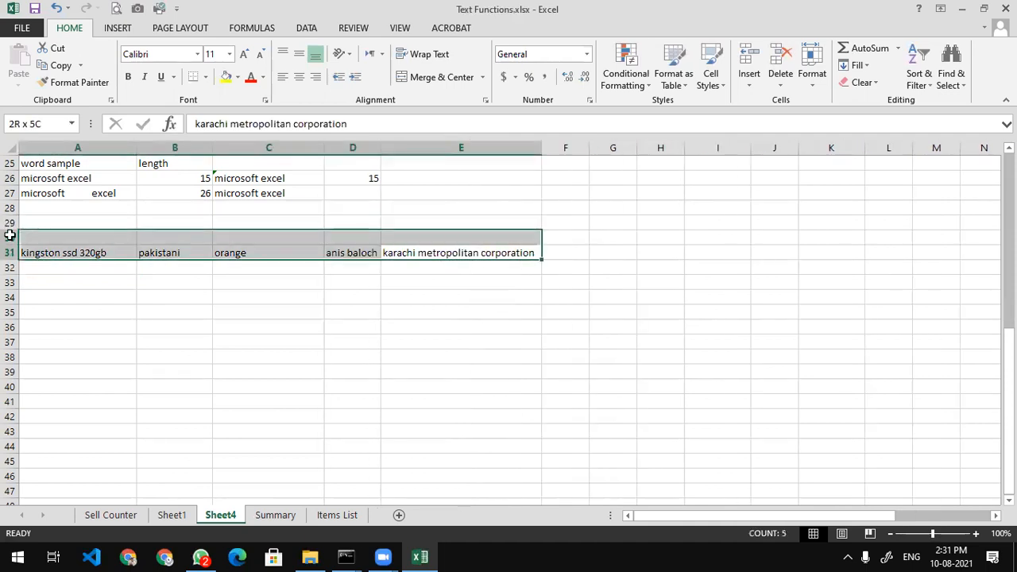
click(82, 224)
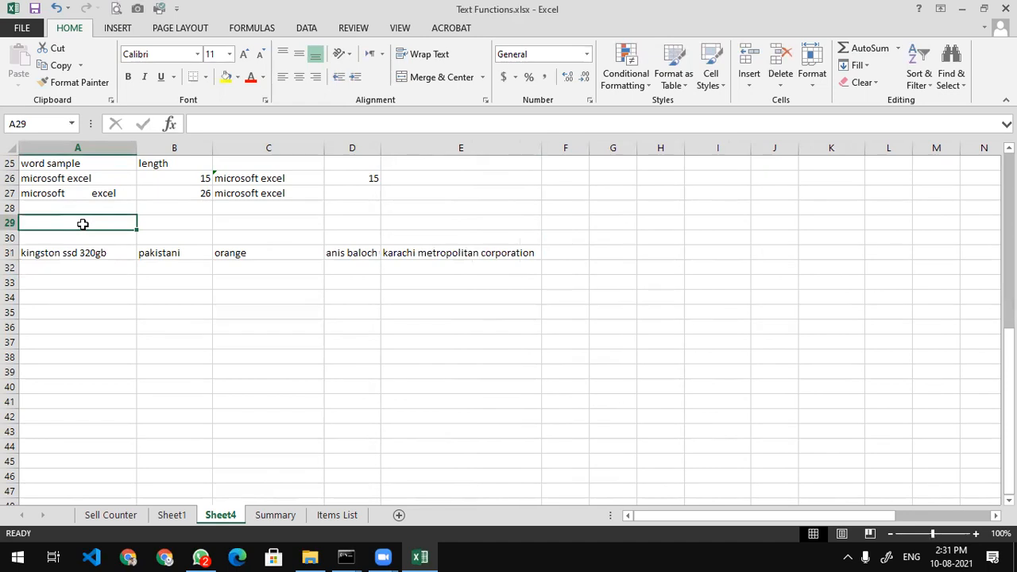
text(Proepr c)
key(BackSpace)
key(BackSpace)
key(BackSpace)
key(BackSpace)
key(BackSpace)
text(per Case)
key(Return)
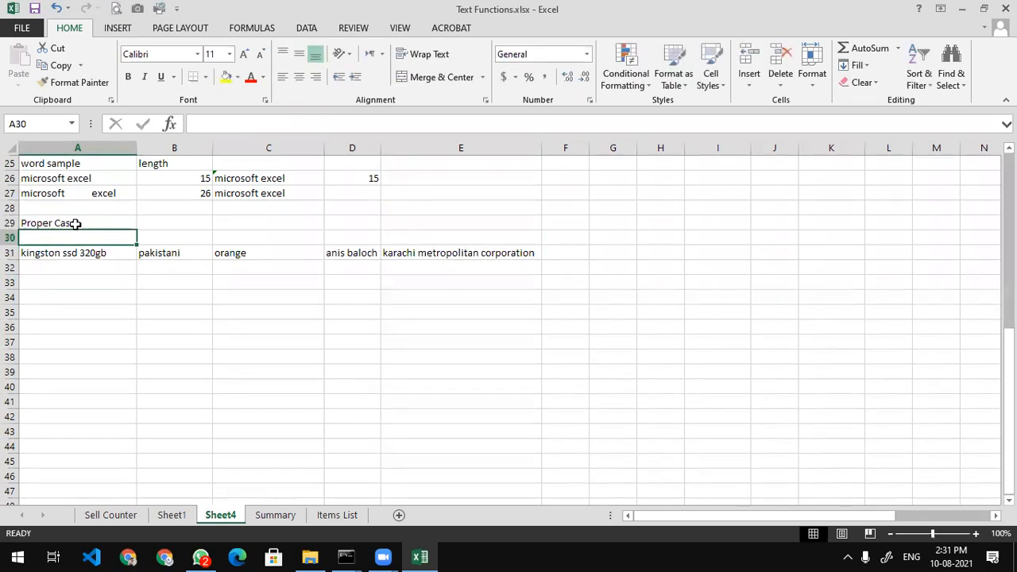
Enter the capitalised samples 'Pakistani' and 'Orange' in row 32
click(170, 268)
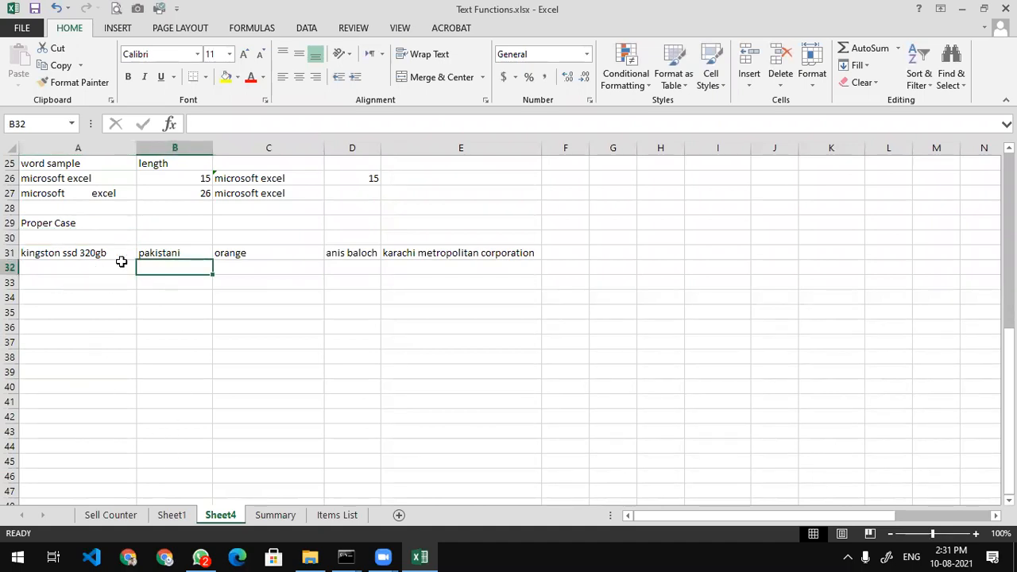
text(Pakistani)
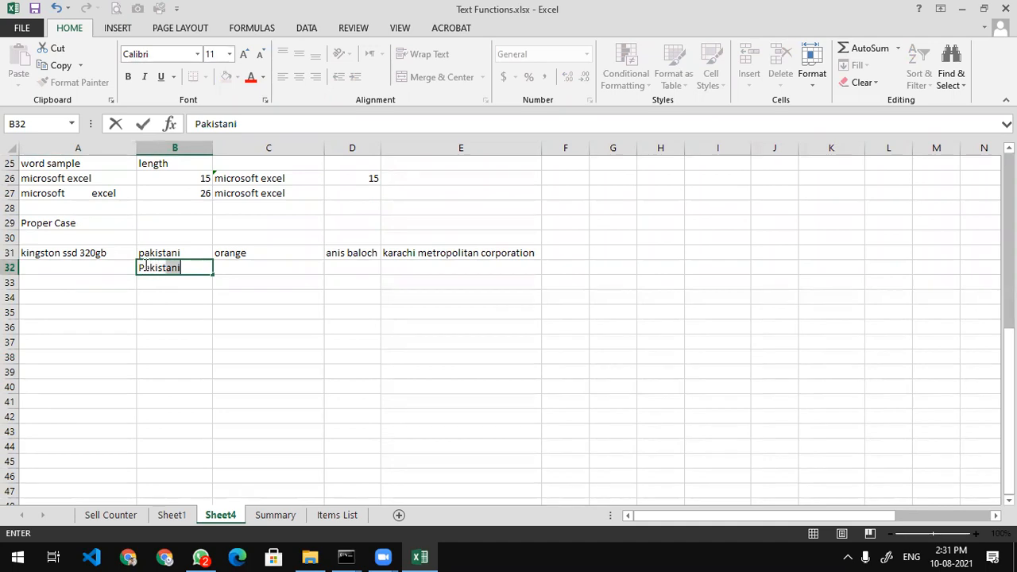
key(Return)
key(Up)
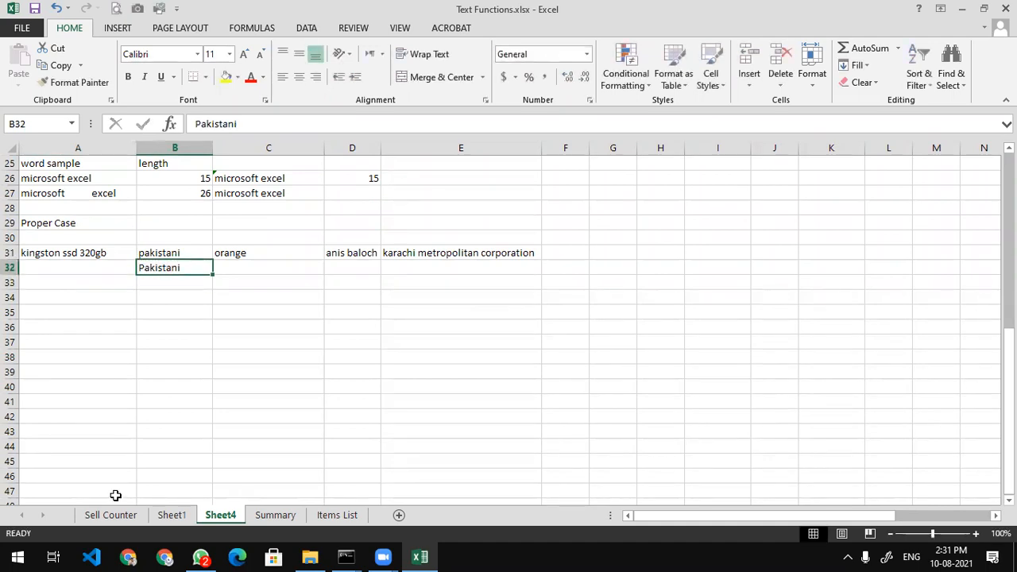
key(Right)
text(Orange)
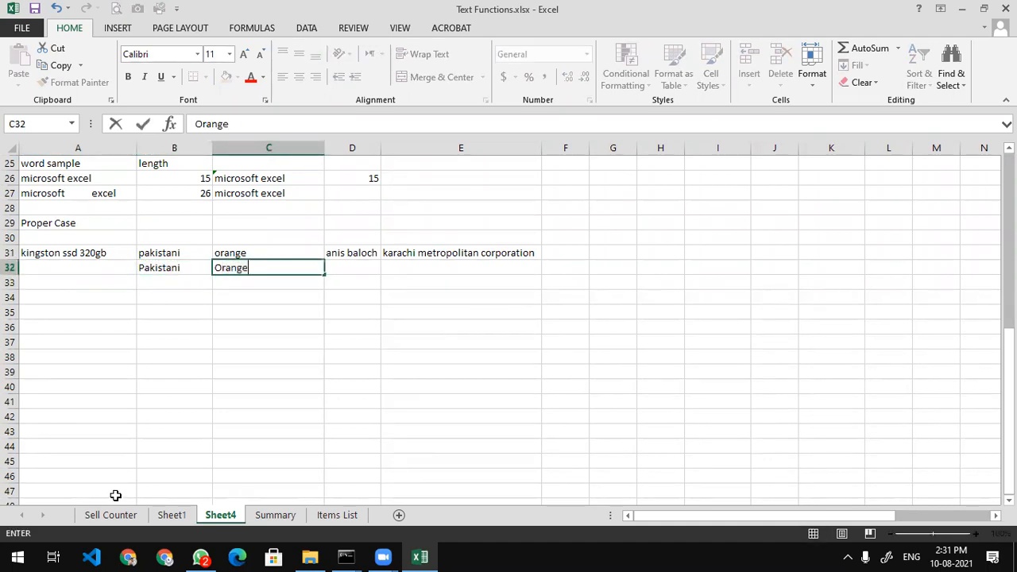
key(Right)
Add the capitalised name and 'Karachi Metropolitan Corporation' to row 32, ending in E32
text(Baloch)
key(Right)
text(Karachi Metropolitant)
key(BackSpace)
text(Corporation)
key(Return)
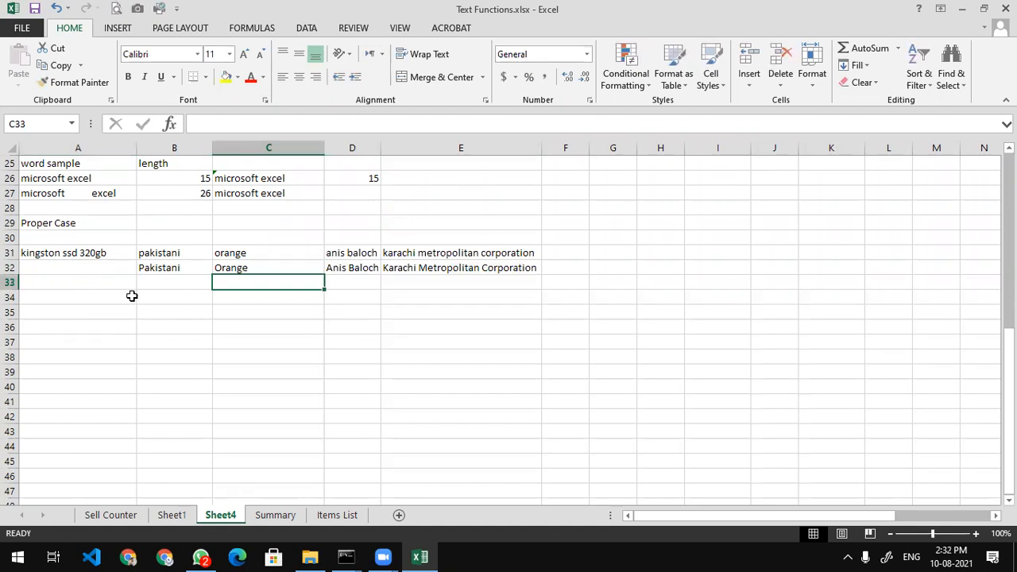
click(178, 257)
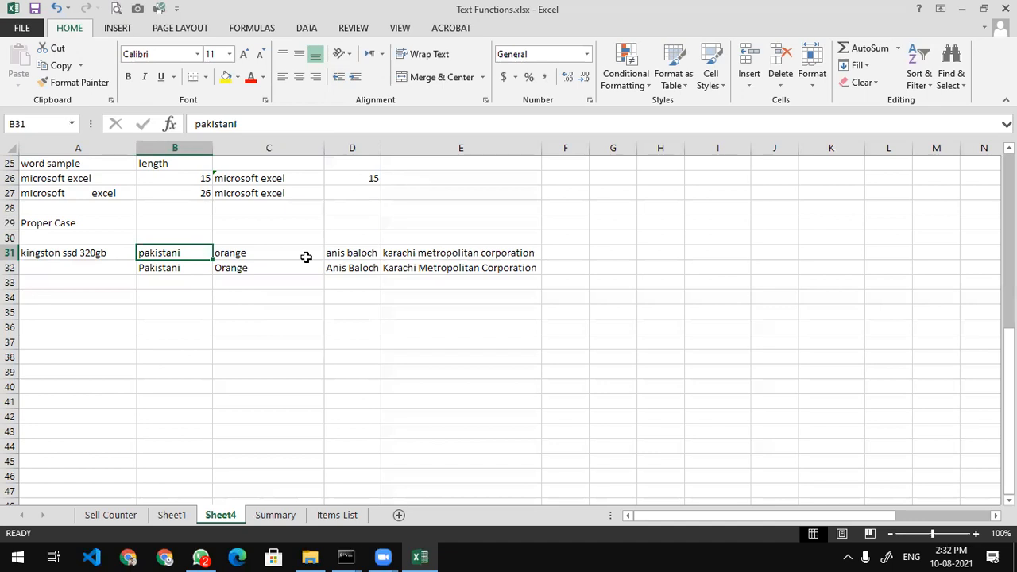
Fill A34:G34 yellow, merge and centre it, and type 'Text Functions'
click(54, 299)
drag(54, 299, 635, 298)
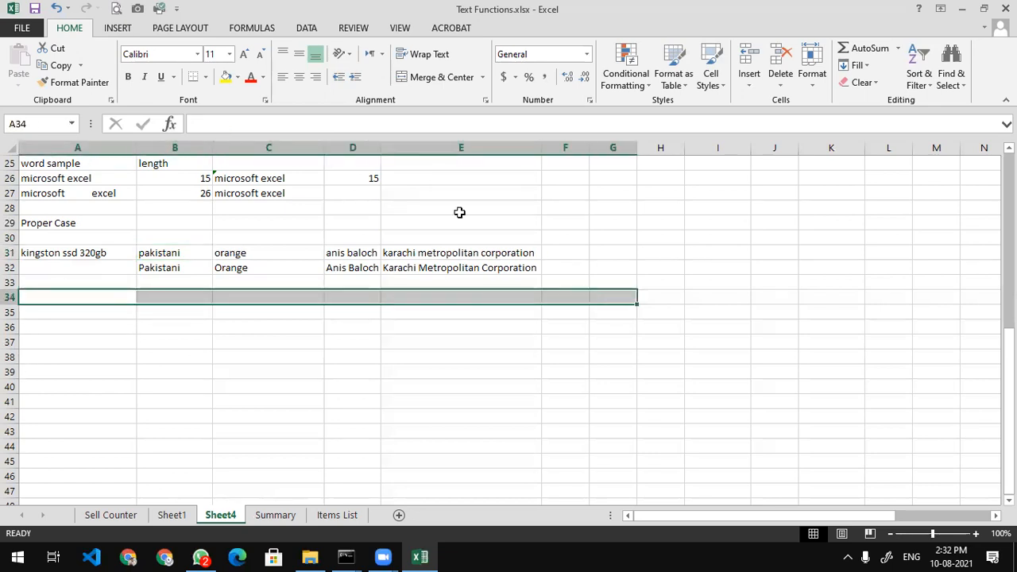
click(225, 82)
click(424, 71)
text(Text F)
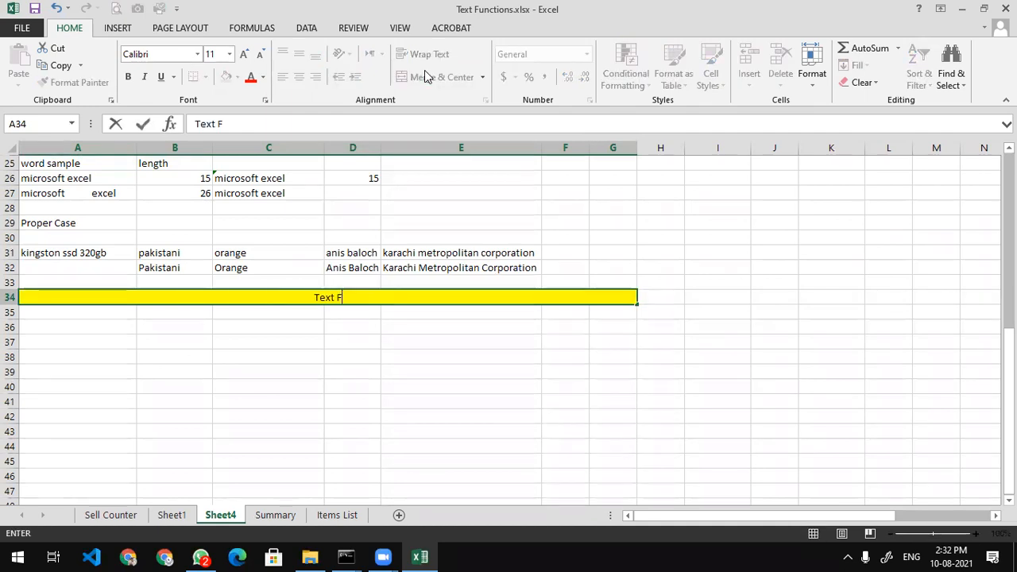
text(unctions)
key(Return)
Enlarge the 'Text Functions' title's font three sizes and make it bold
key(Up)
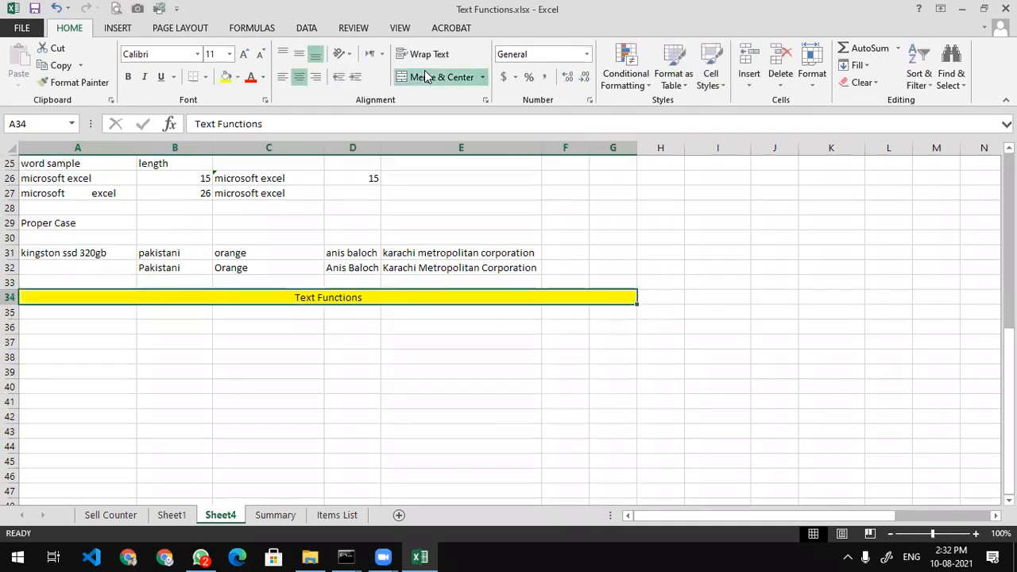
click(244, 54)
click(244, 53)
click(243, 53)
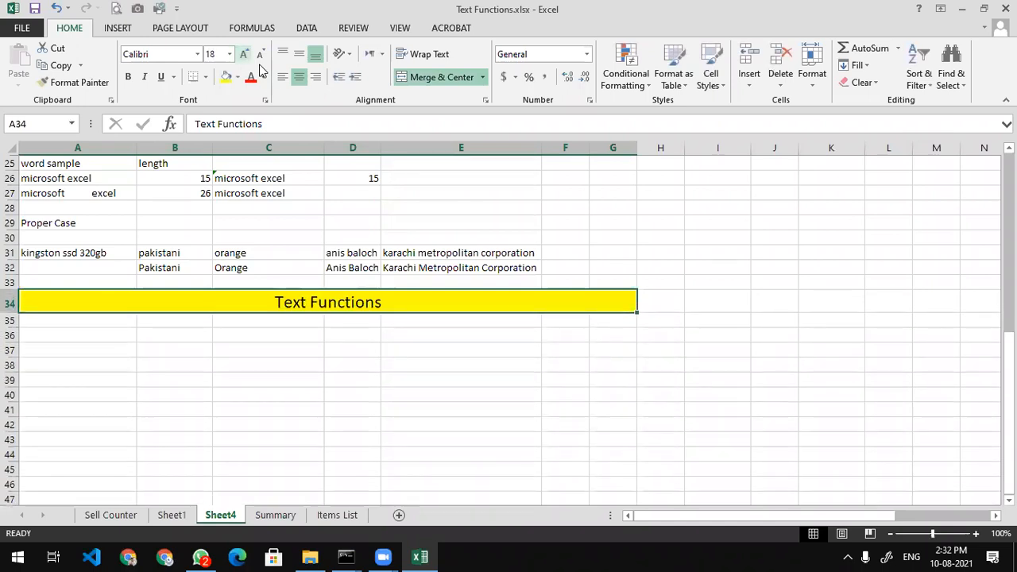
click(244, 53)
click(244, 53)
click(244, 53)
click(244, 53)
click(244, 53)
click(144, 77)
click(127, 76)
click(143, 76)
click(106, 344)
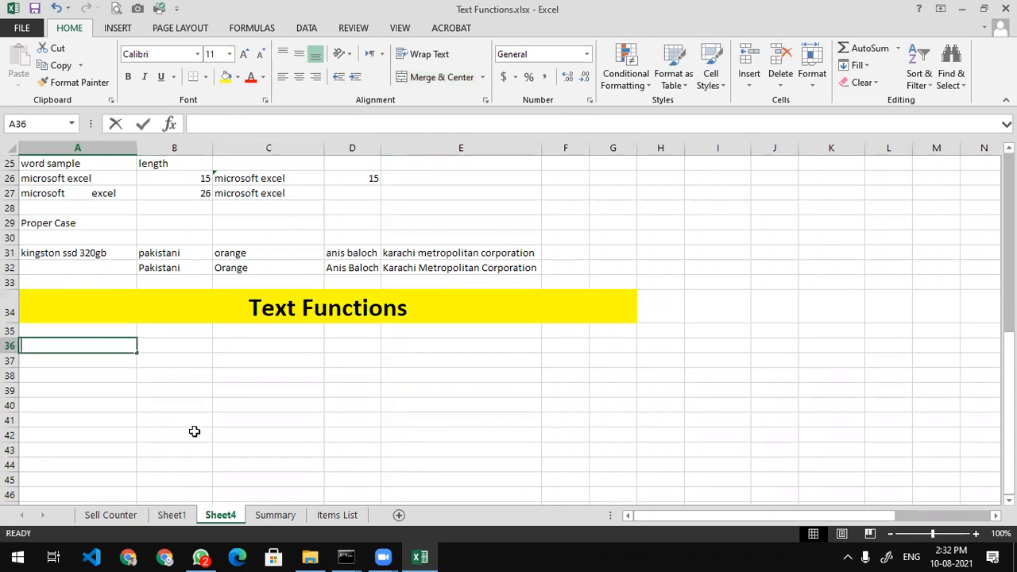
Type the label 'Functions' in A36
text(Fu)
key(BackSpace)
text(uct)
key(BackSpace)
key(BackSpace)
text(nctions)
key(Return)
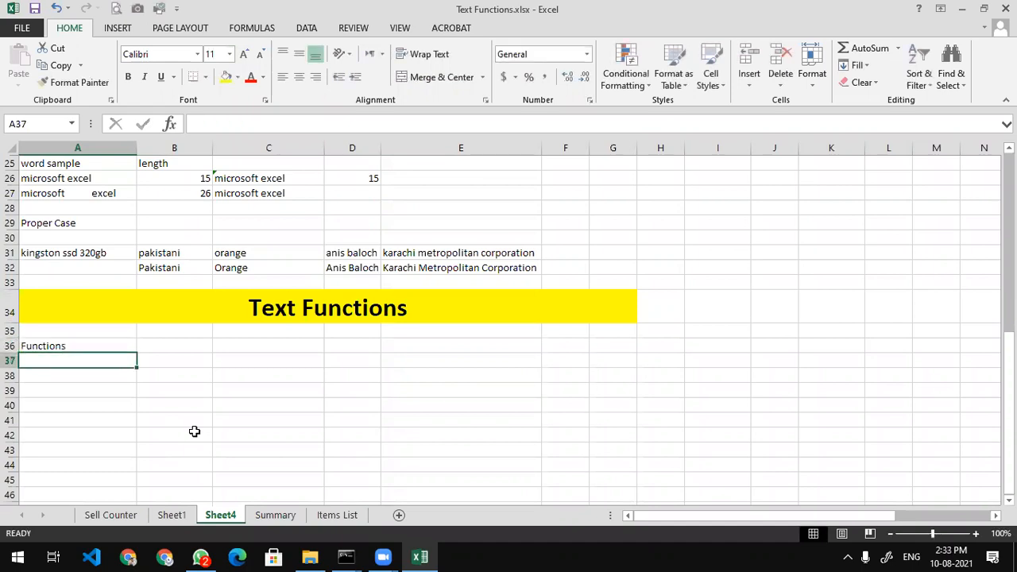
key(Return)
List 'UPPERCASE', 'lowercase' and 'Proper Case' in A38:A40
text(UPPERCASE)
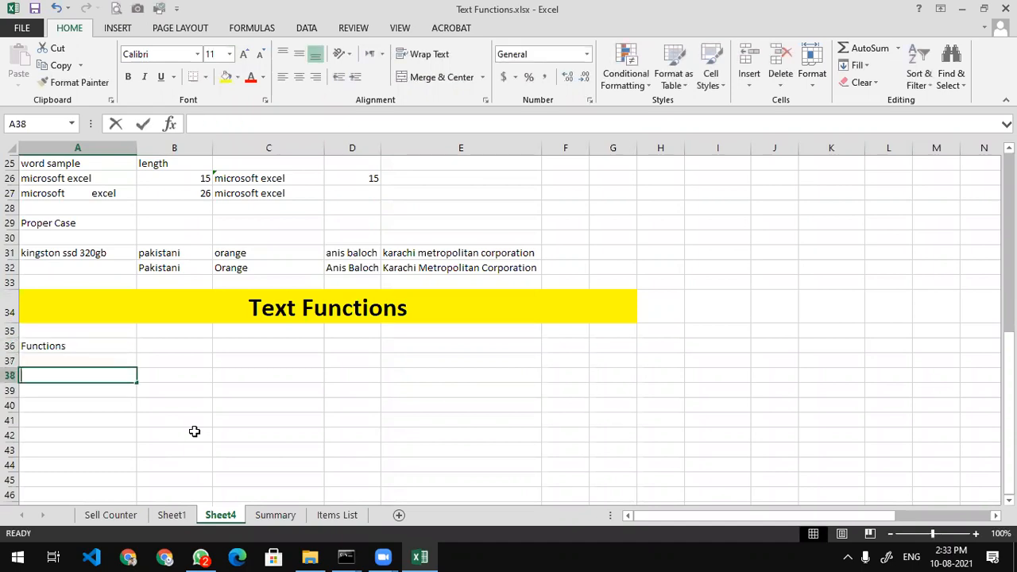
key(Return)
text(lowercase)
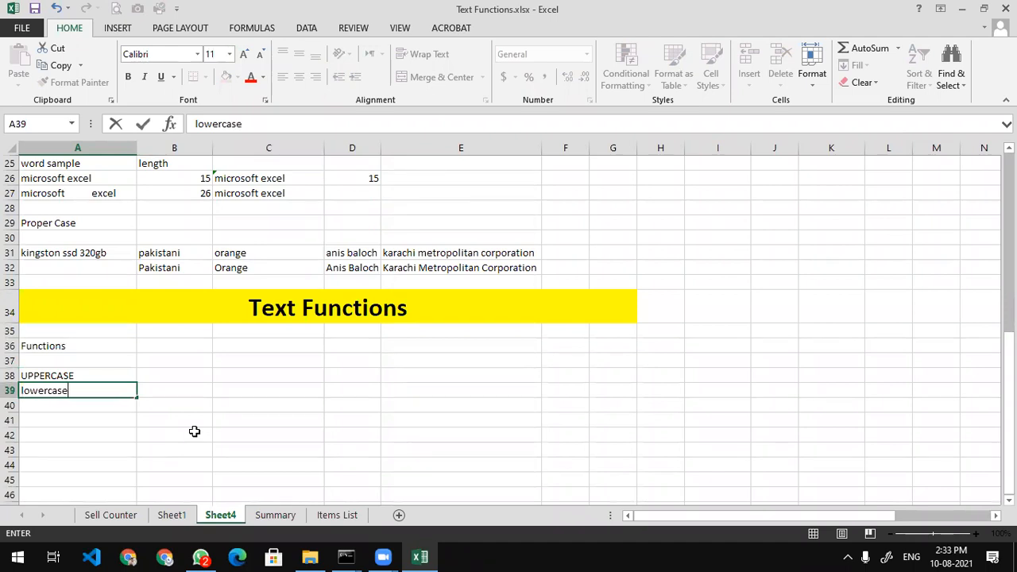
key(Return)
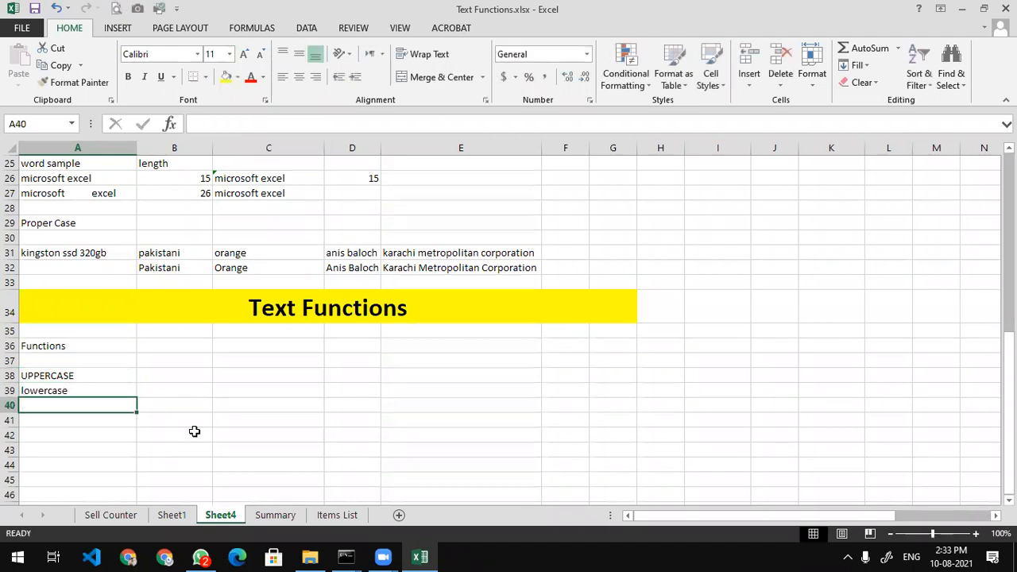
text(proper)
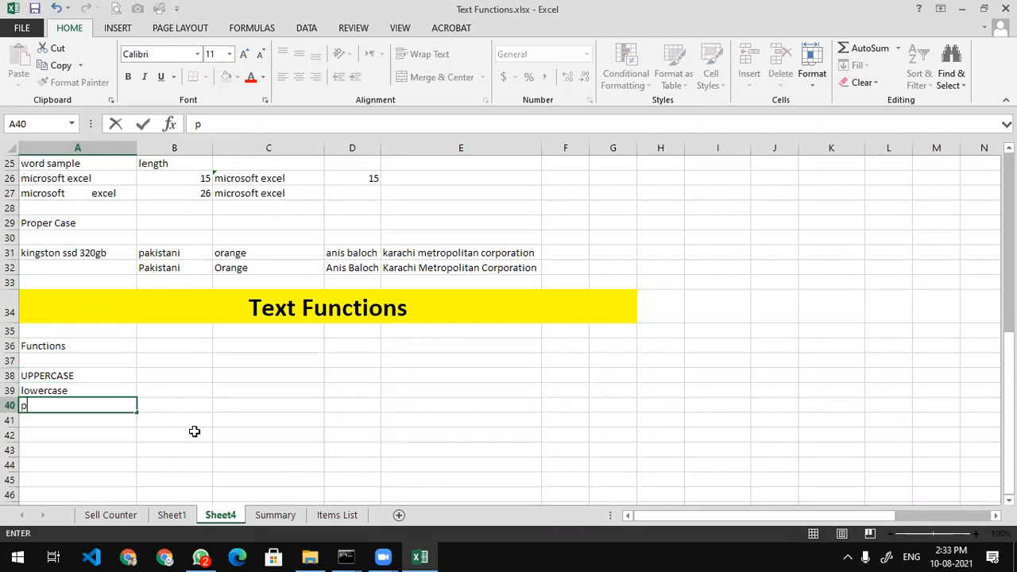
key(BackSpace)
key(BackSpace)
key(BackSpace)
key(BackSpace)
key(BackSpace)
key(BackSpace)
text(Proper Case)
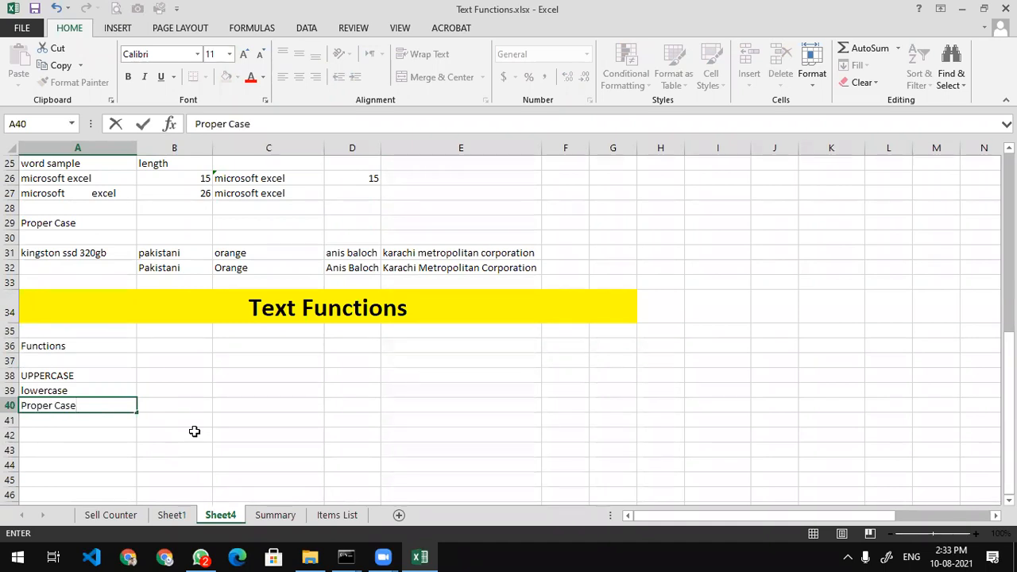
key(Return)
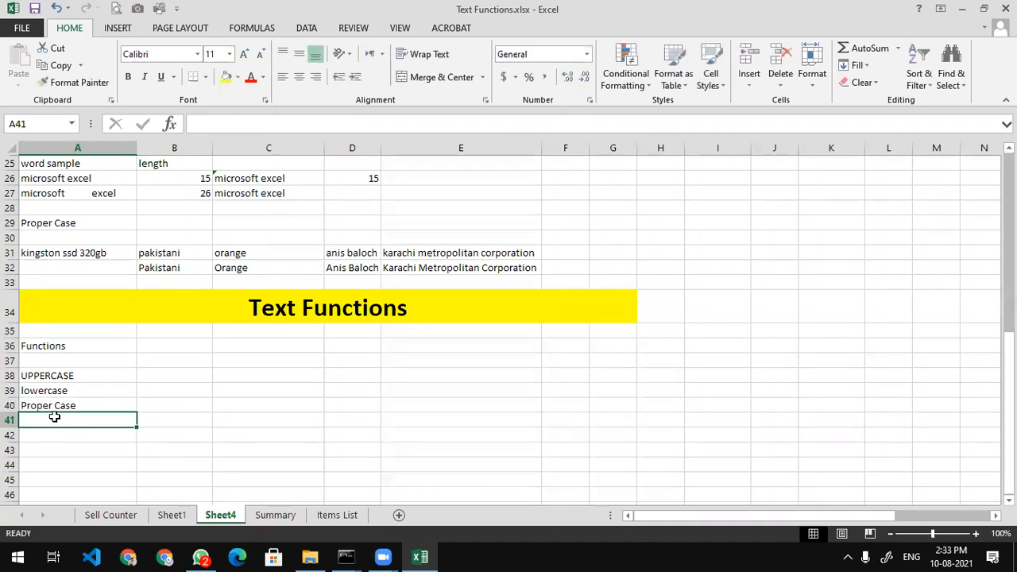
Review the three case labels and reselect the Functions label in A36
scroll(106, 411, down, 2)
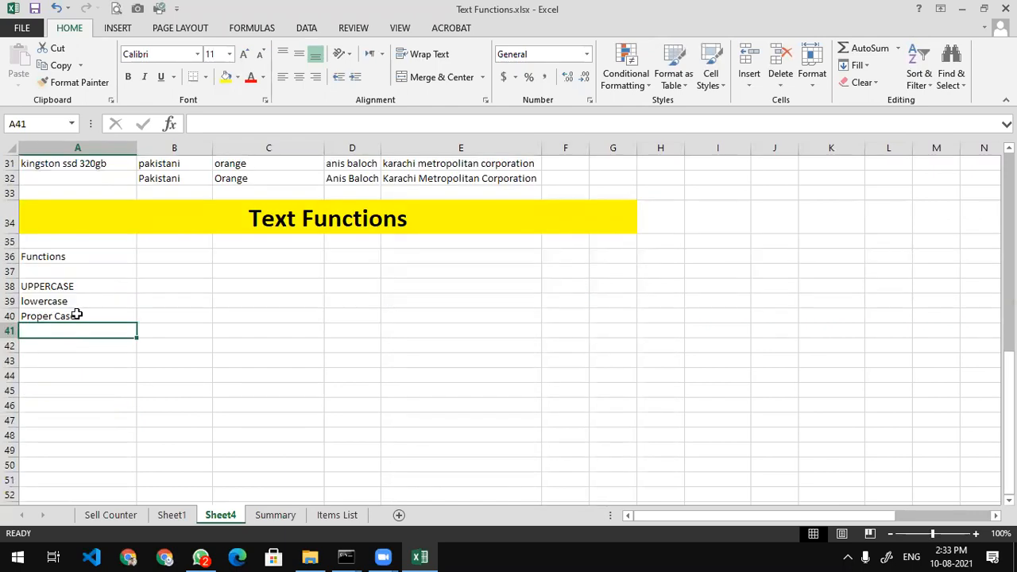
click(84, 288)
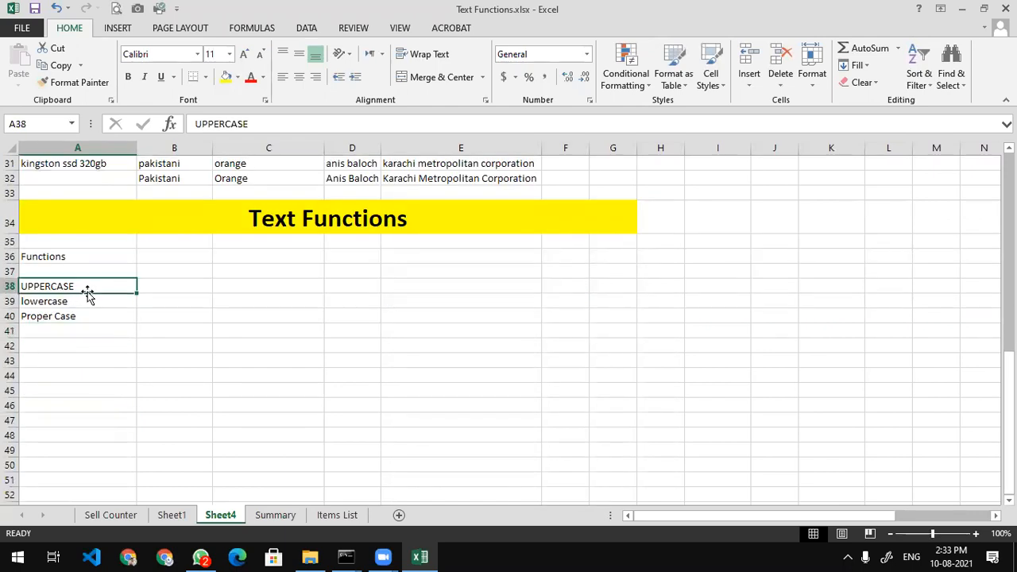
click(99, 306)
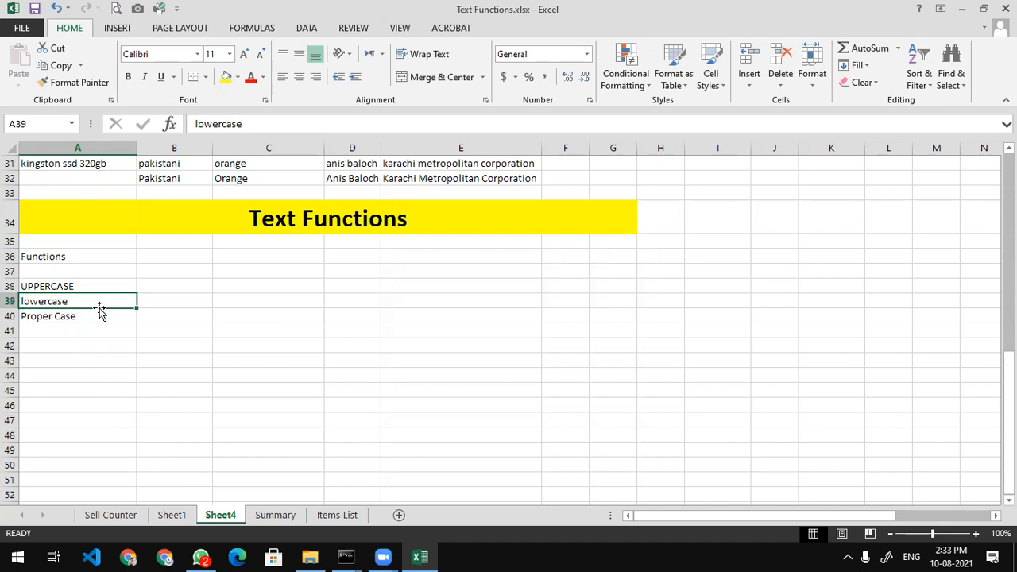
click(103, 329)
click(93, 313)
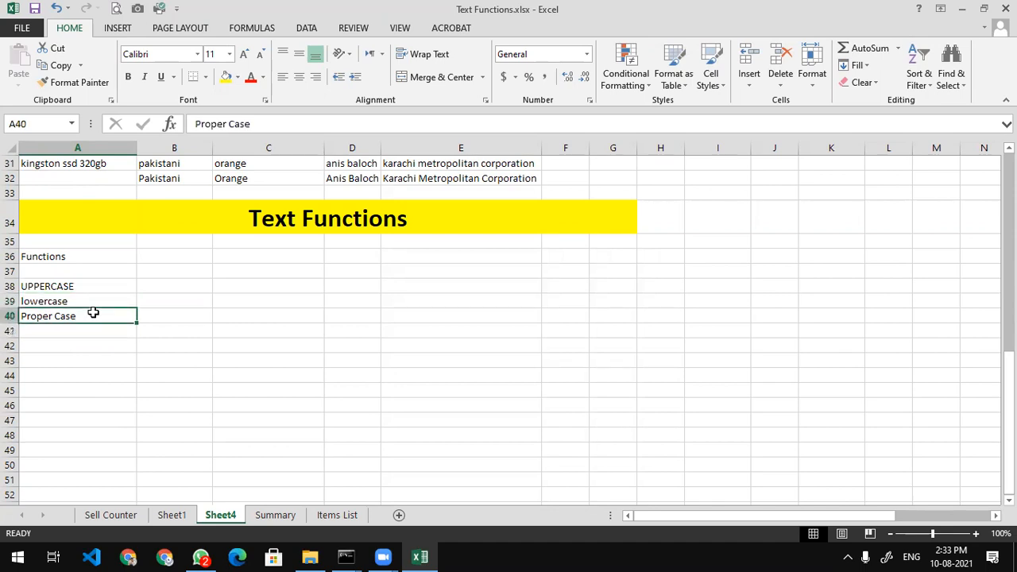
click(105, 246)
click(105, 249)
Replace A36 with the heading 'Title' and add 'Function' in B36
text(Title)
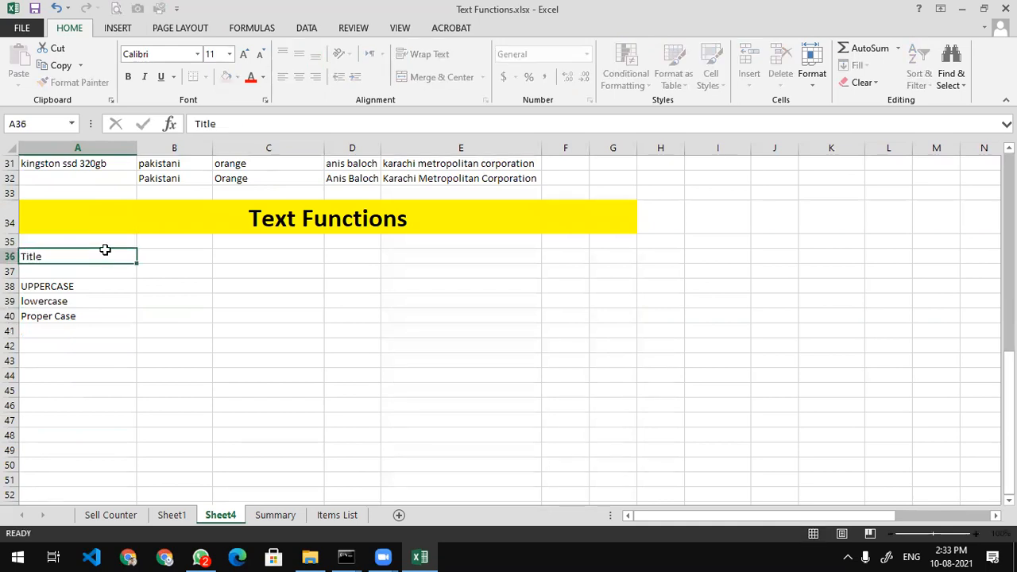
key(Return)
key(Right)
key(Up)
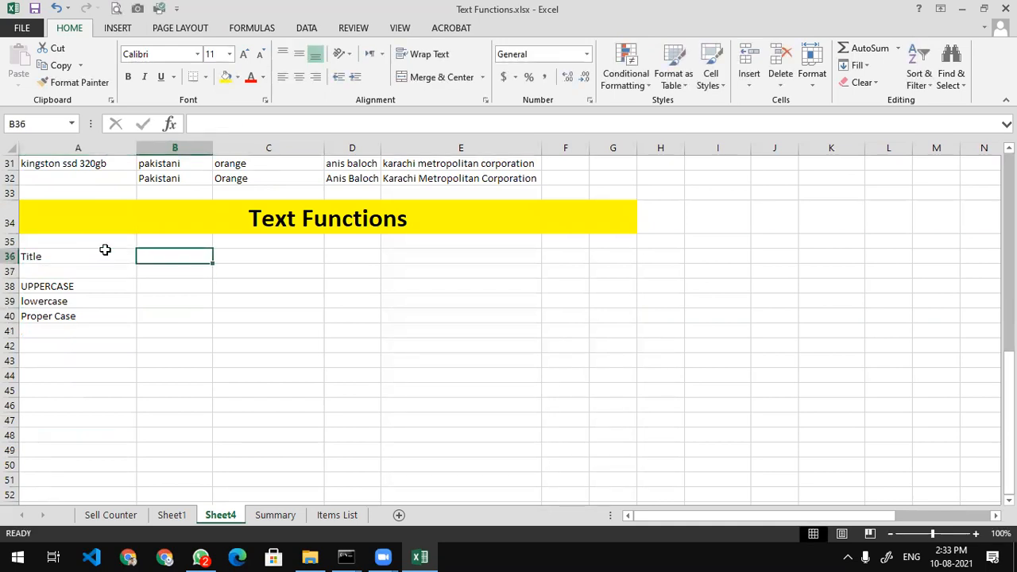
text(Function)
key(Return)
key(Down)
List the function names UPPER, lower and Proper in B38:B40
text(upper)
key(Return)
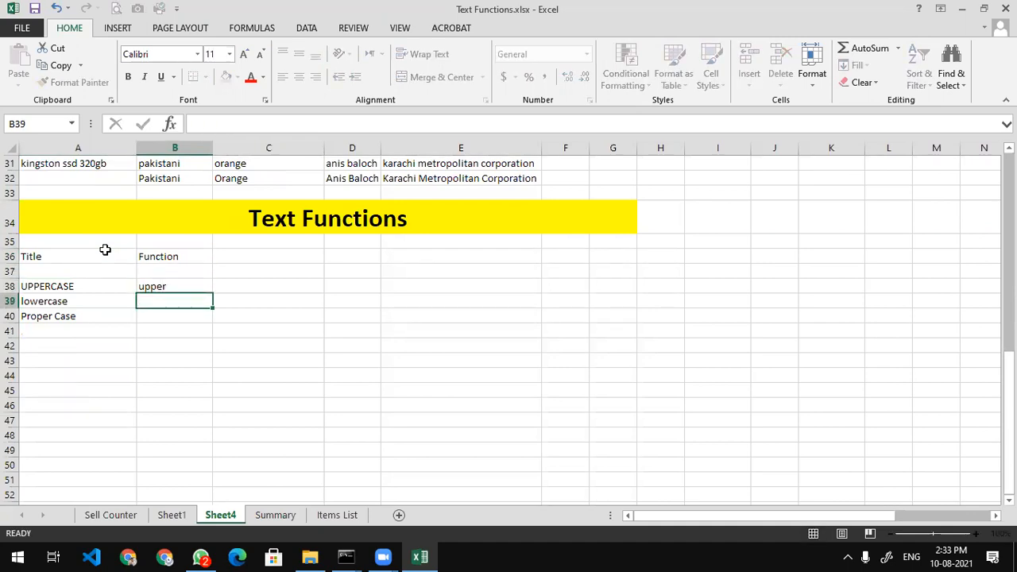
key(Up)
key(BackSpace)
text(UPPR)
key(BackSpace)
text(ER)
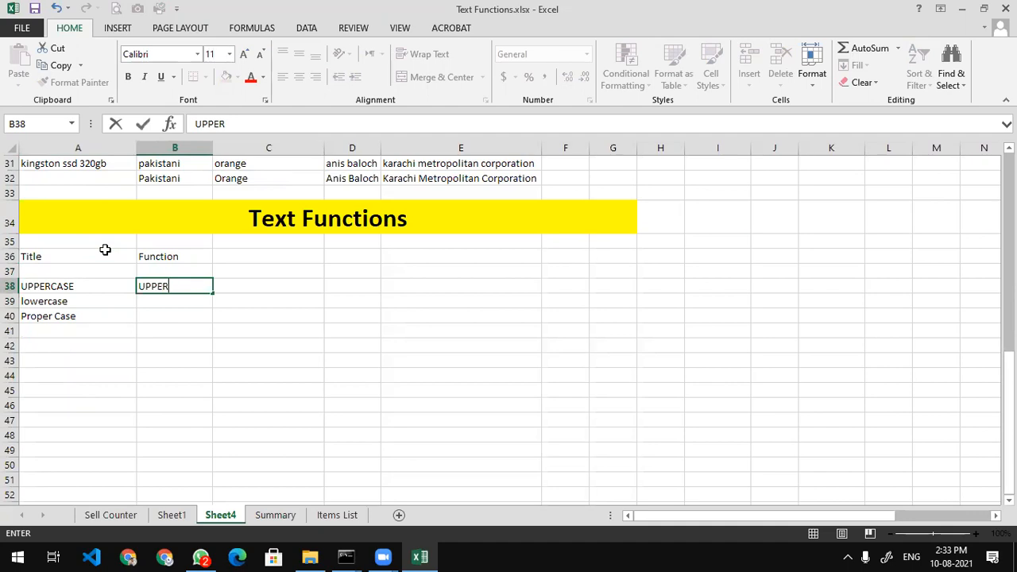
key(Return)
text(lower)
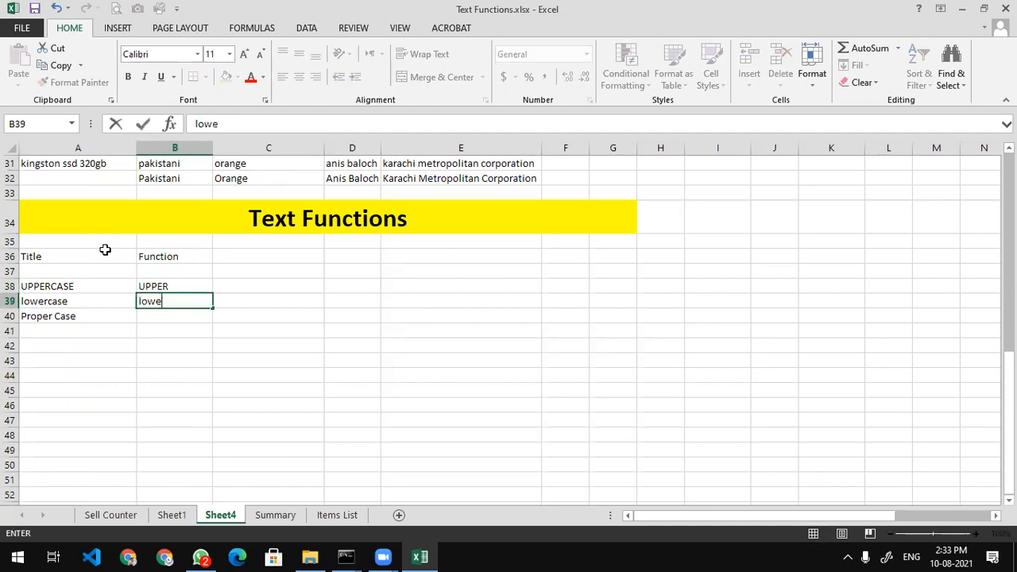
key(Return)
text(proper)
key(Return)
key(Up)
text(Proper)
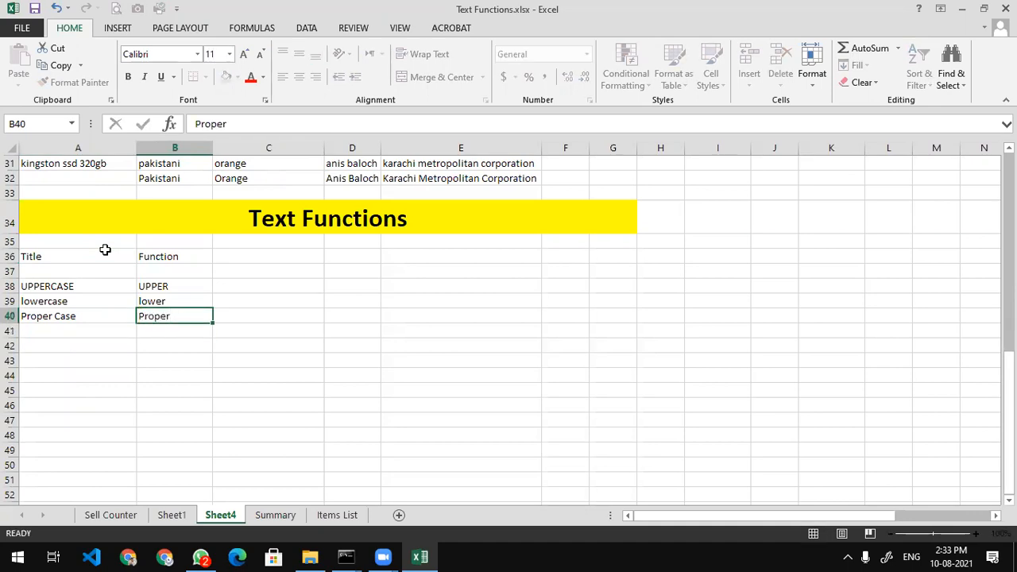
key(Return)
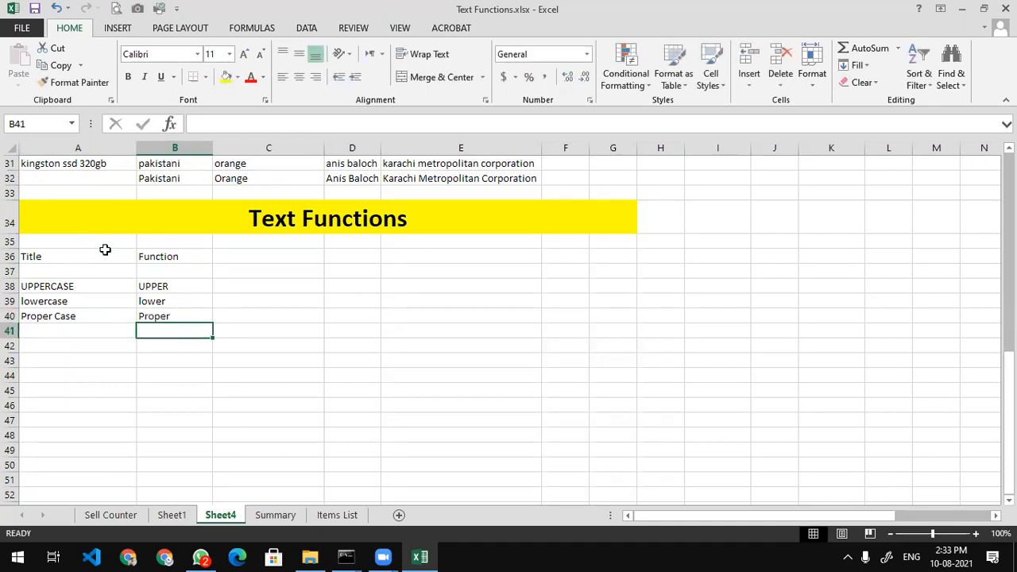
Add the headings 'Sample' in D36 and 'Result' in E36, then move to D38
key(Right)
key(Up)
key(Up)
key(Up)
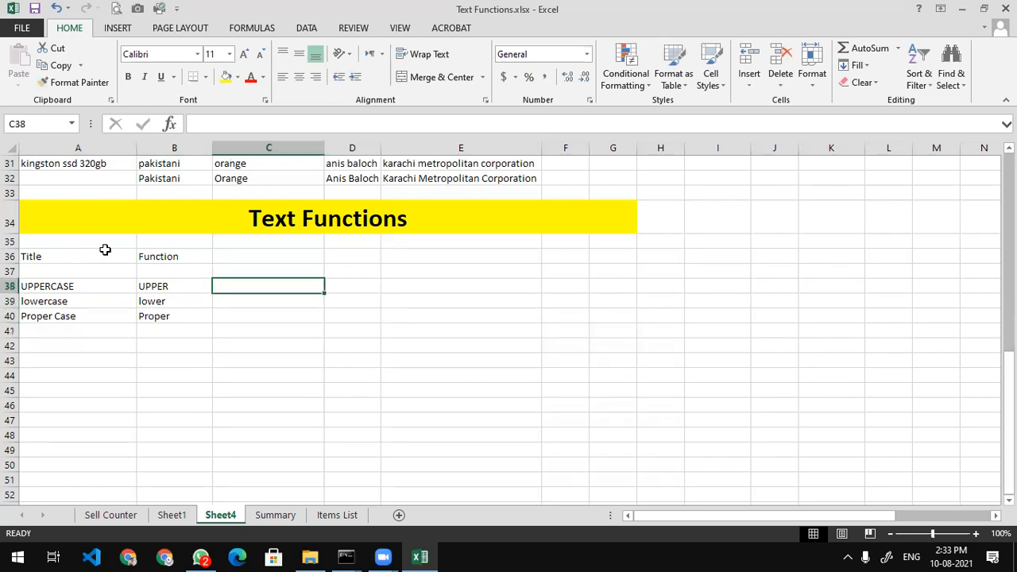
key(Left)
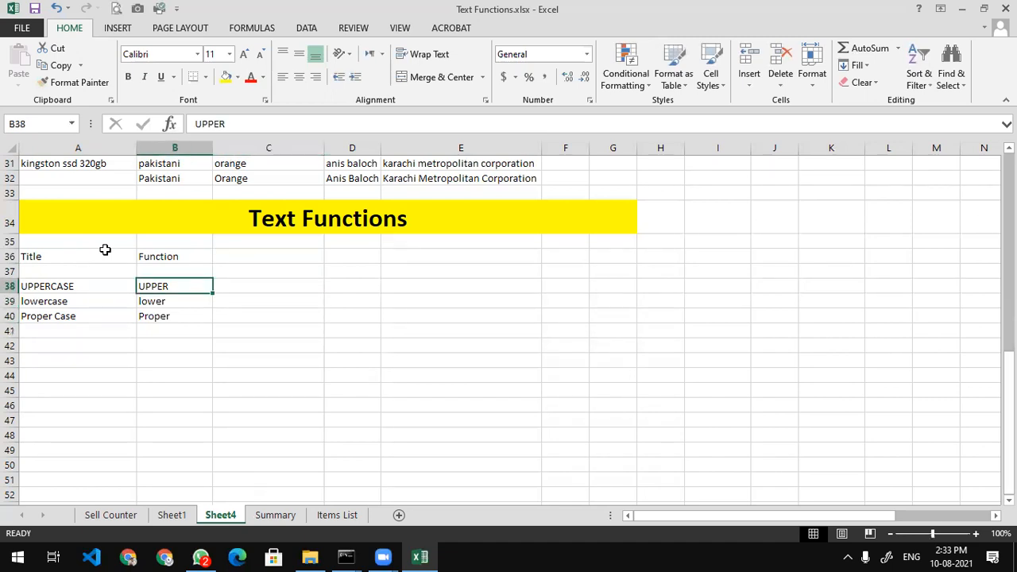
key(Right)
key(Right)
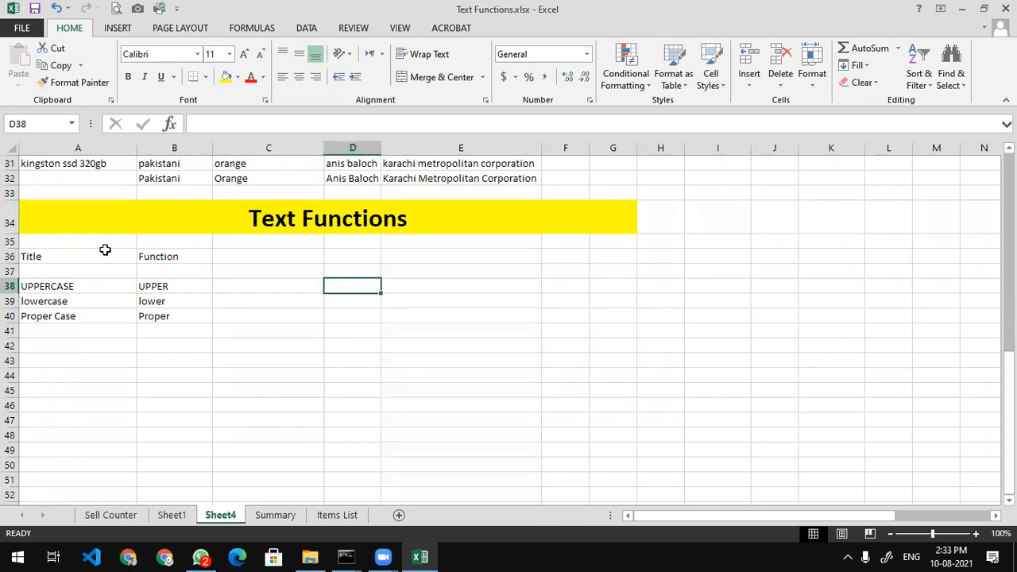
key(Left)
key(Up)
key(Up)
key(Right)
text(Sam)
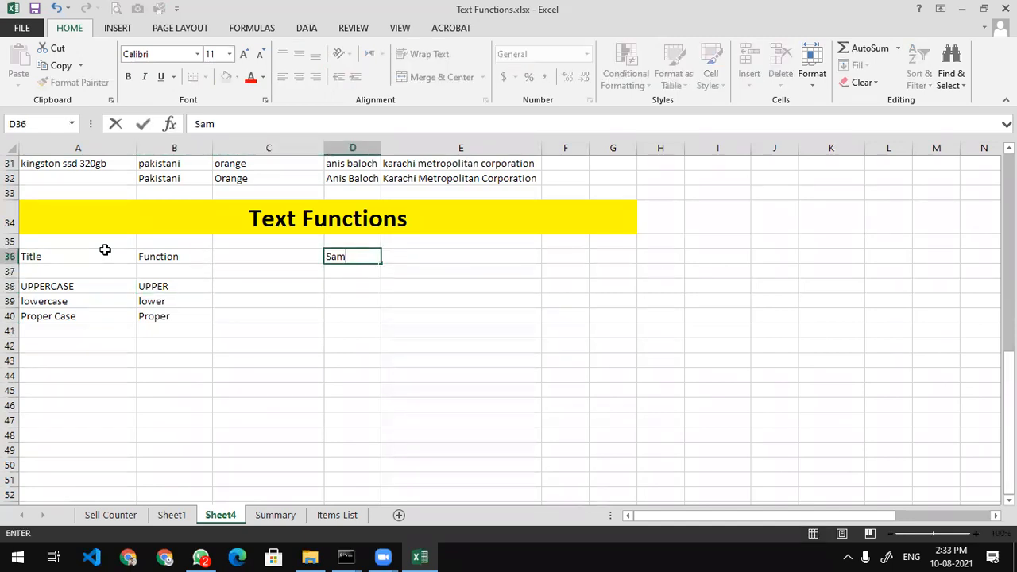
text(ple)
key(Return)
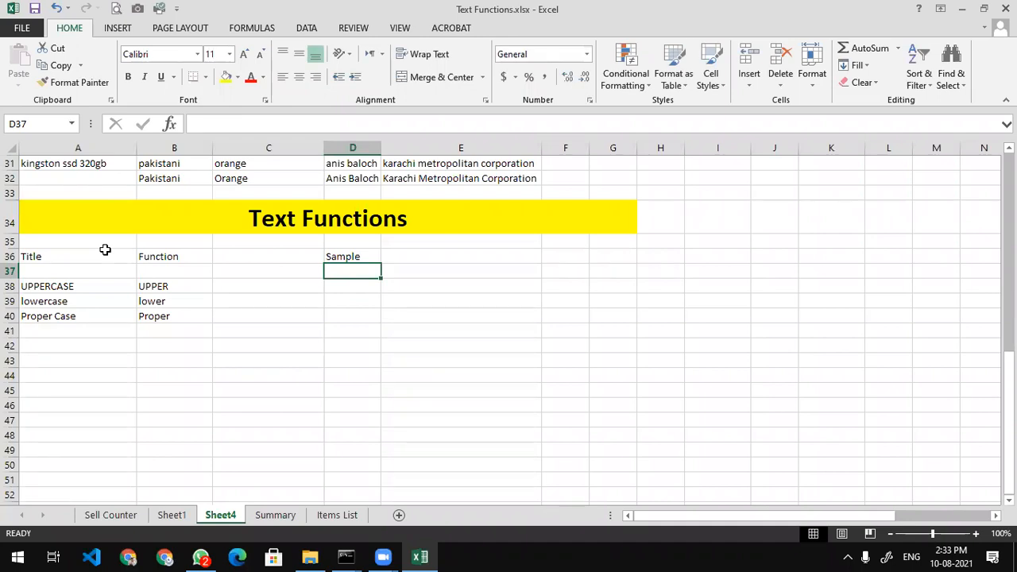
key(Up)
key(Right)
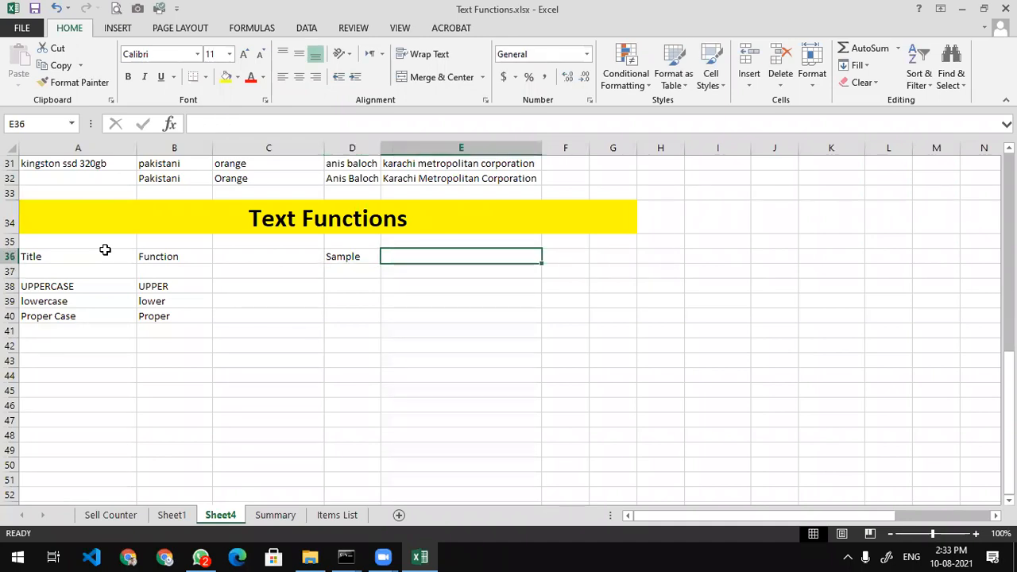
text(Result)
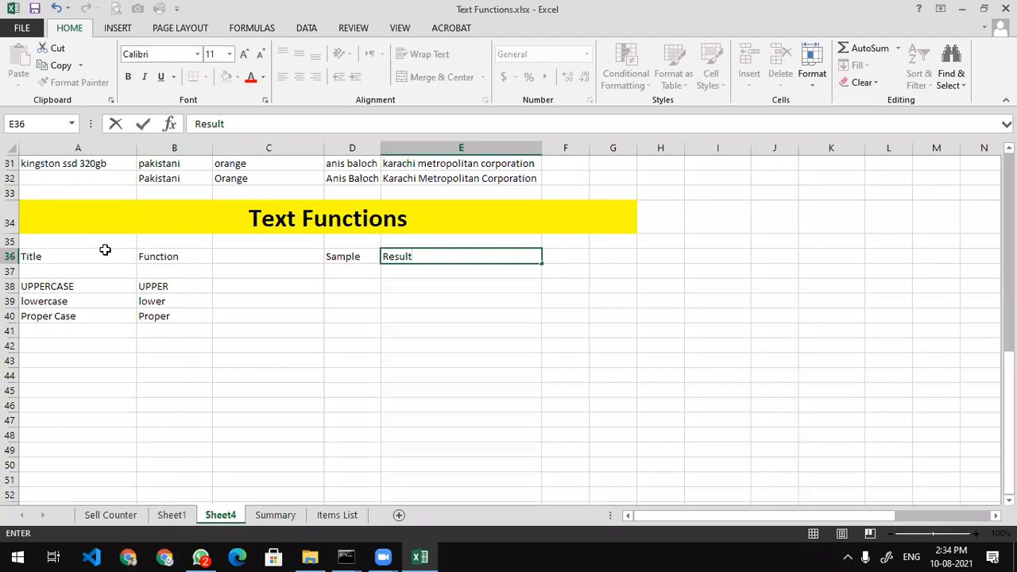
key(Return)
key(Left)
key(Down)
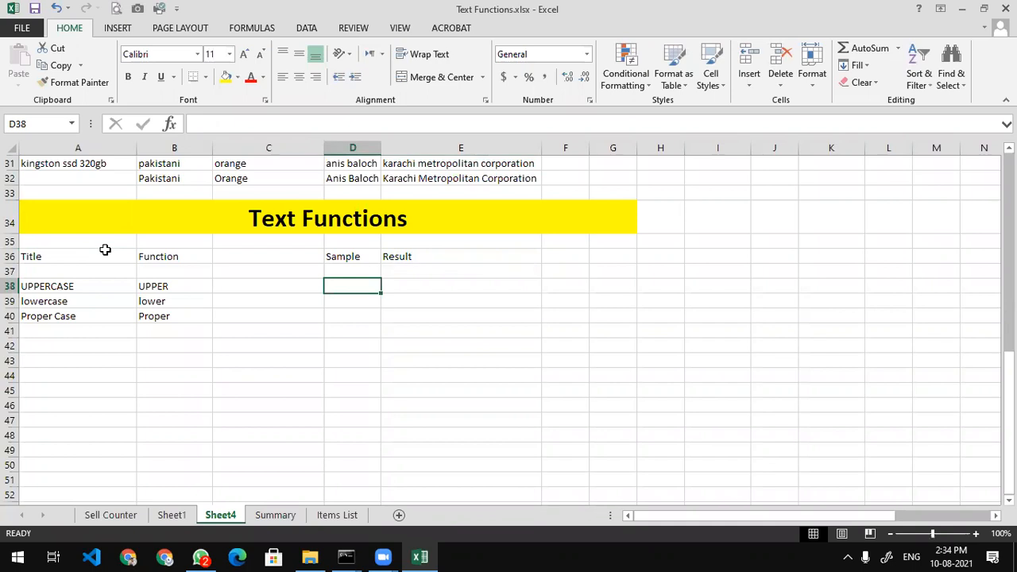
Enter 'microsoft excel 123' in D38 and 'MicROSoFt EXCel 123' in D39
text(micros)
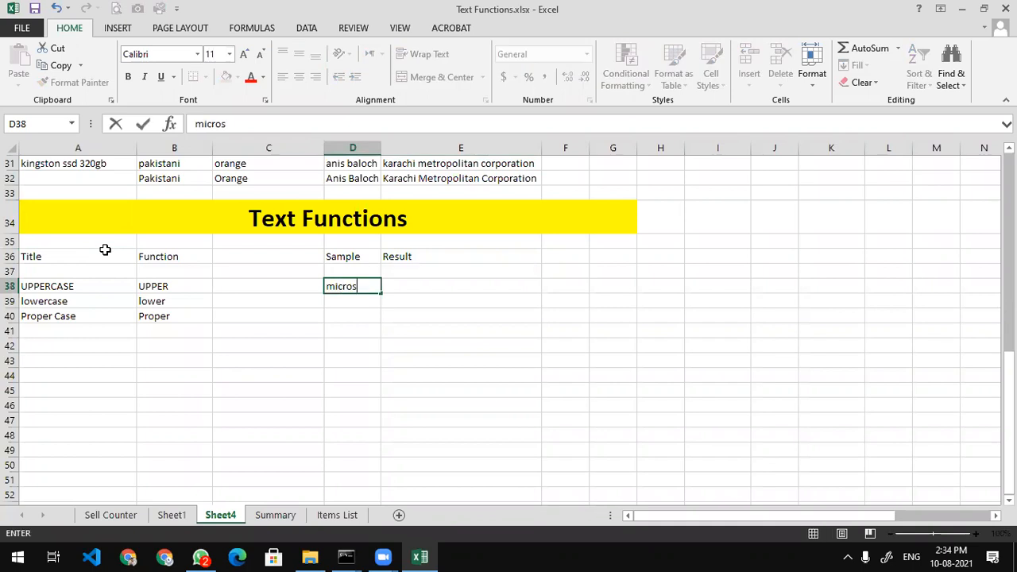
text(oft excel 123)
key(Return)
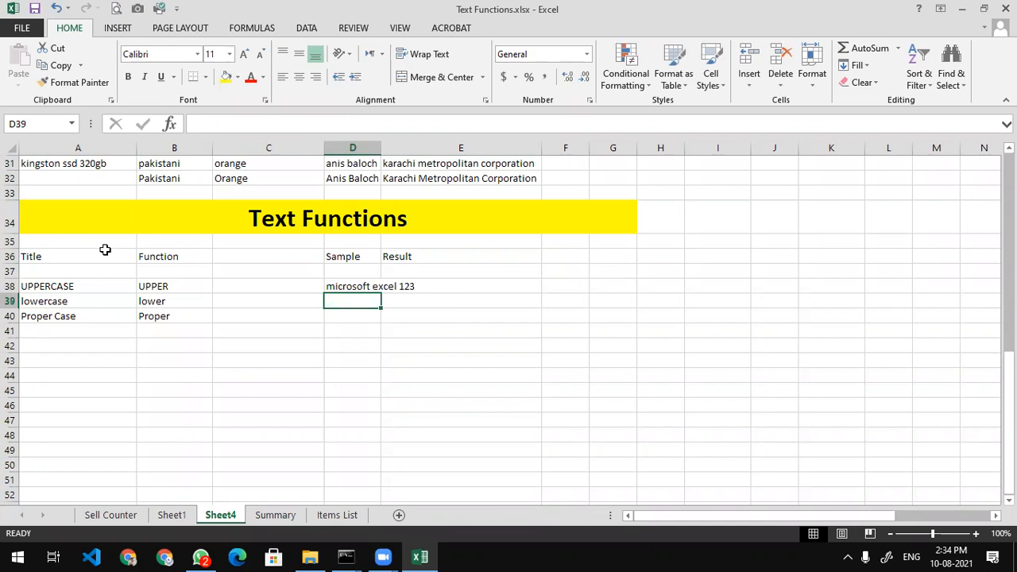
text(MicROS)
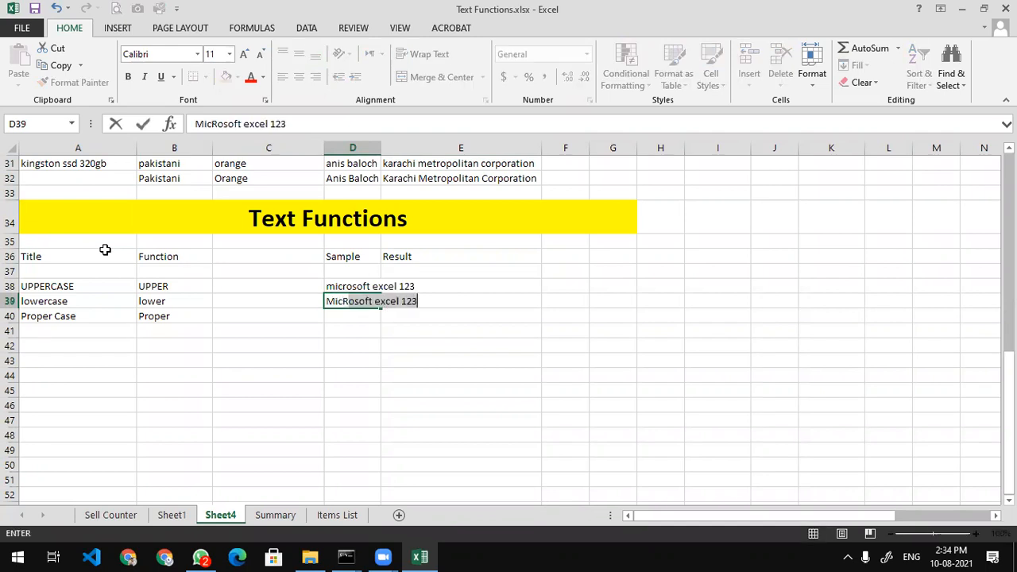
text(o)
key(BackSpace)
key(BackSpace)
text(OSo)
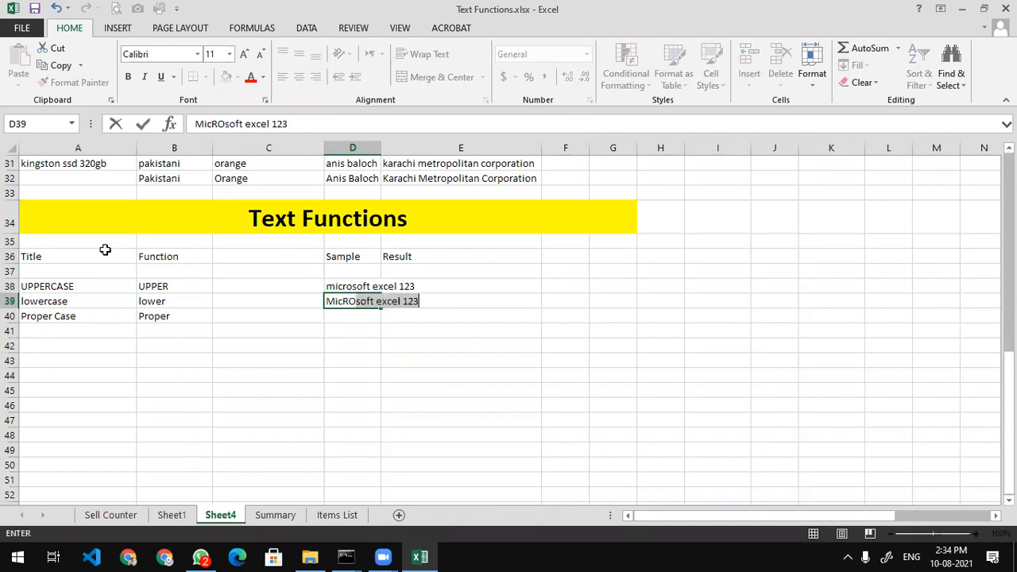
text(Ft EXCel 123)
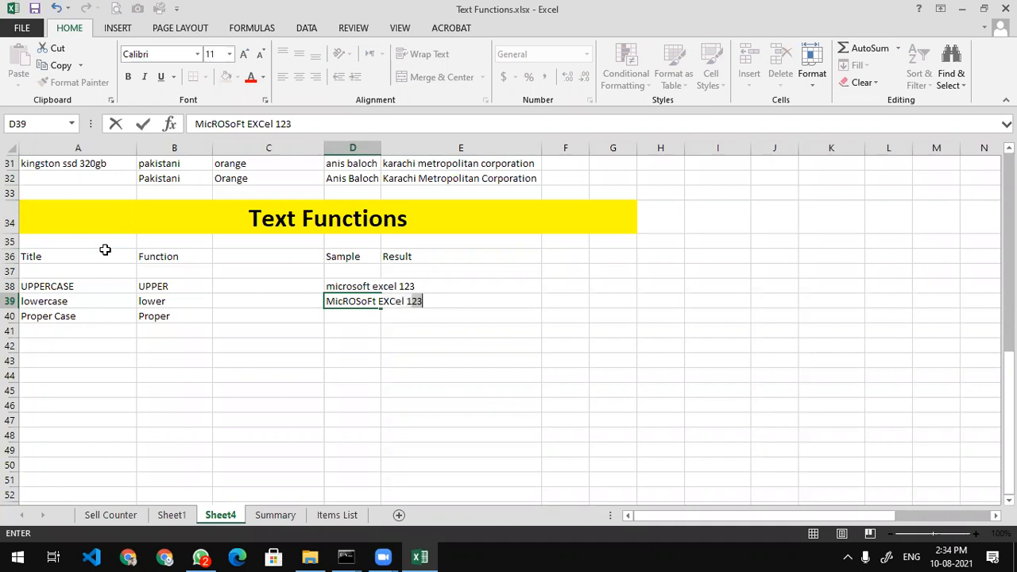
key(Return)
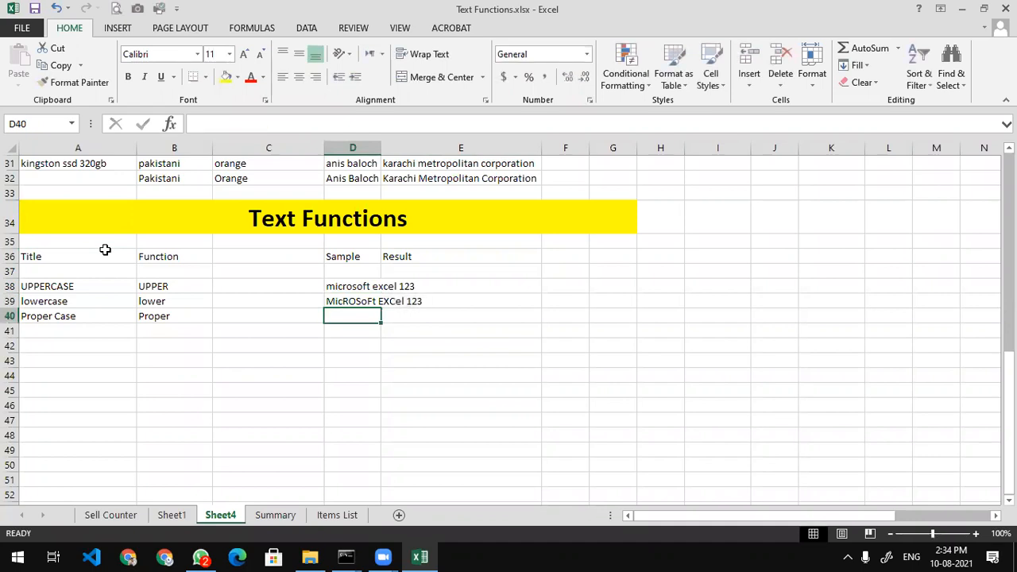
Enter 'miCroSoFT exCEL 123' in D40 and AutoFit column D to the samples
text(m)
key(BackSpace)
key(BackSpace)
text(mir)
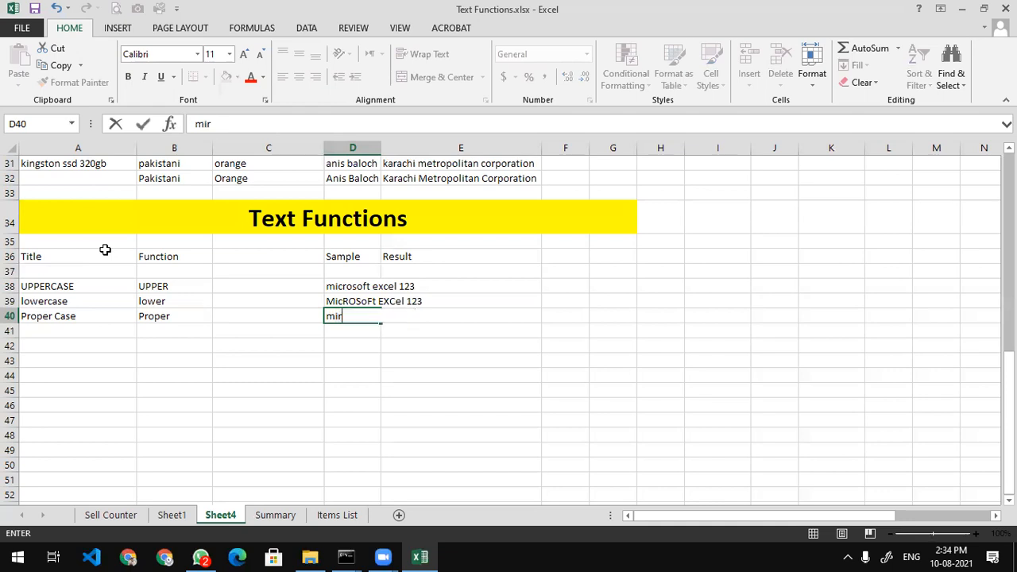
key(BackSpace)
text(C)
key(BackSpace)
text(roSo)
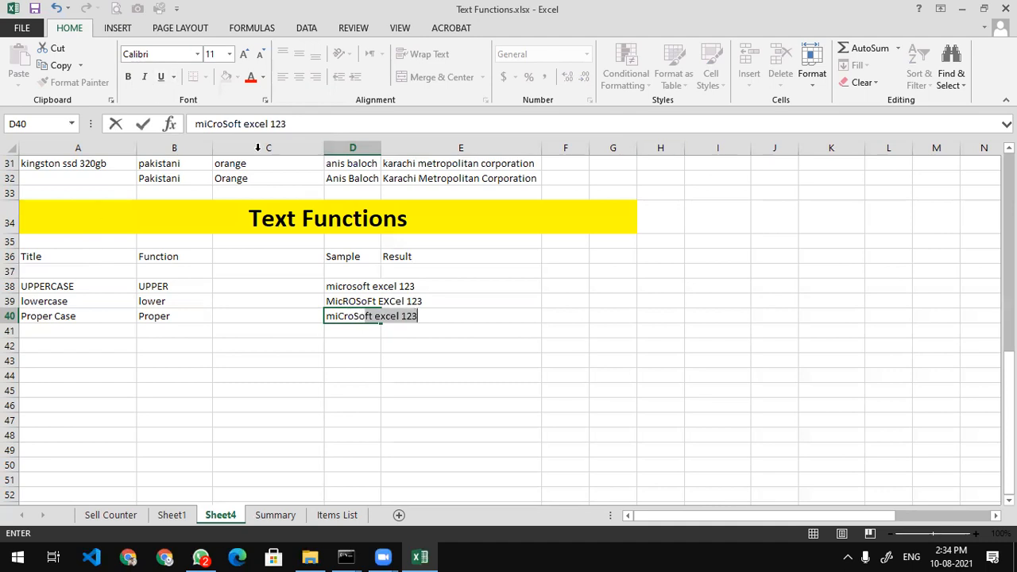
text(FT E)
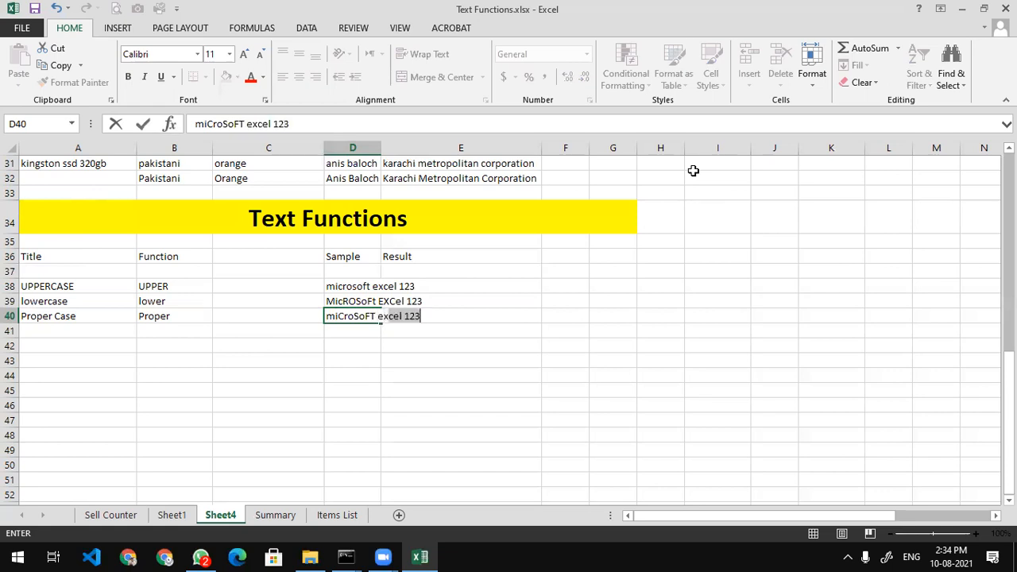
text(CEL 123)
key(Return)
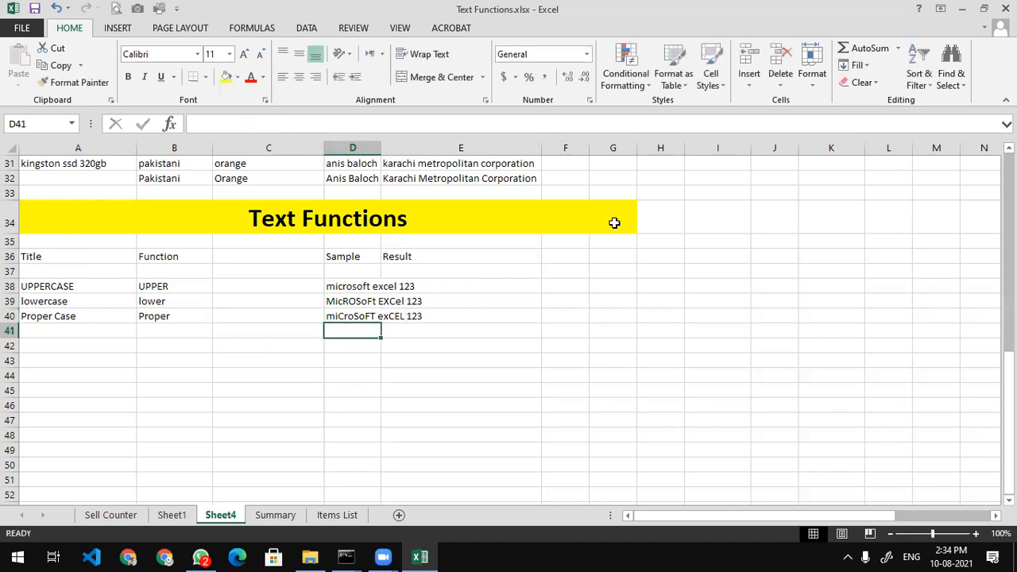
double_click(381, 147)
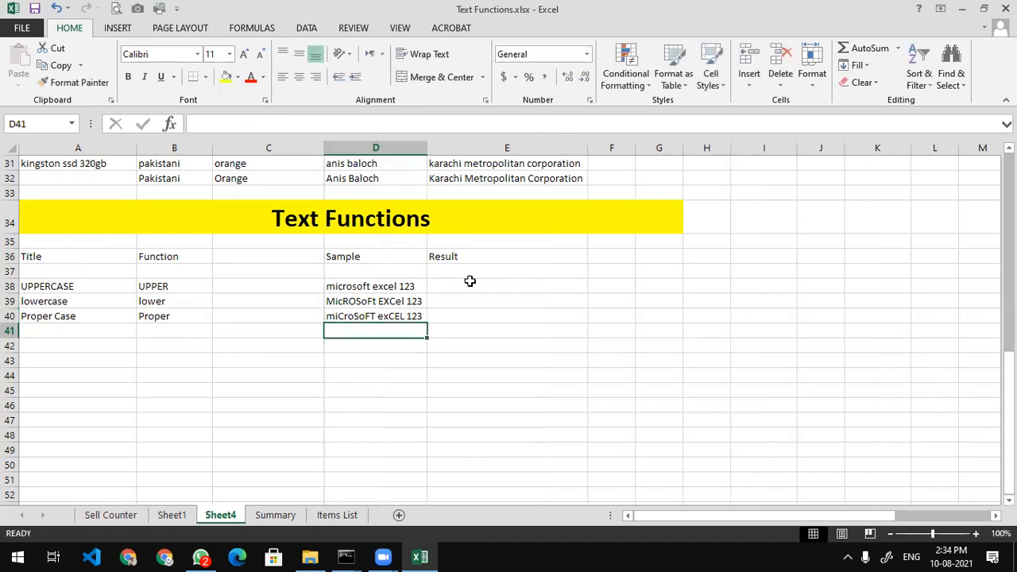
Review the three mixed-case samples in D38:D40
click(469, 284)
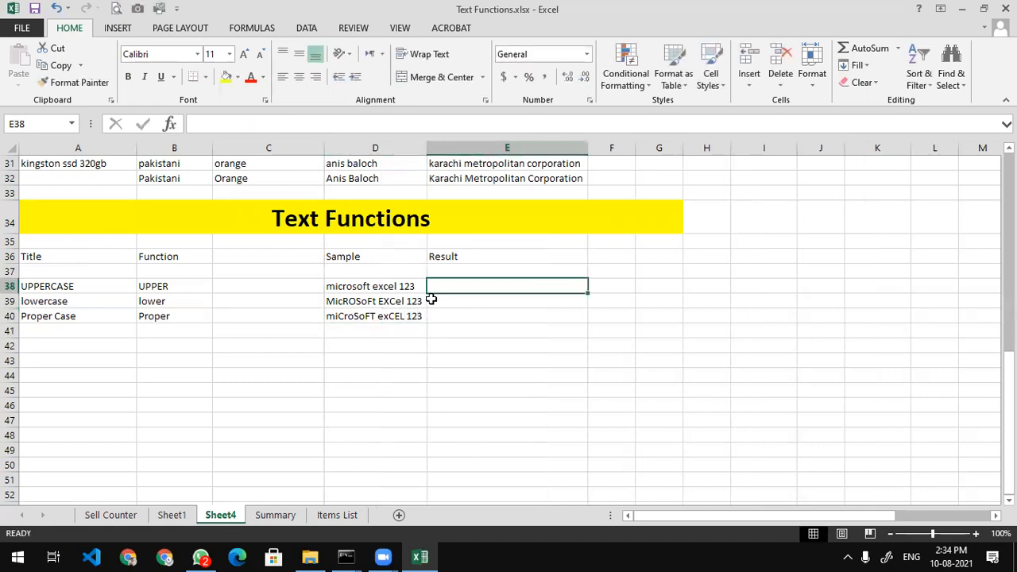
click(356, 283)
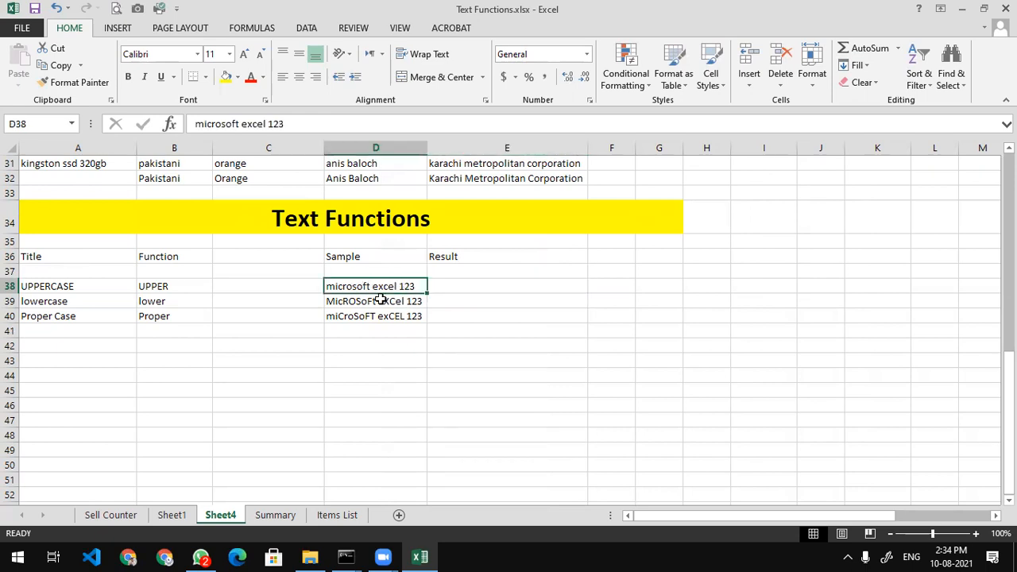
click(381, 299)
click(381, 317)
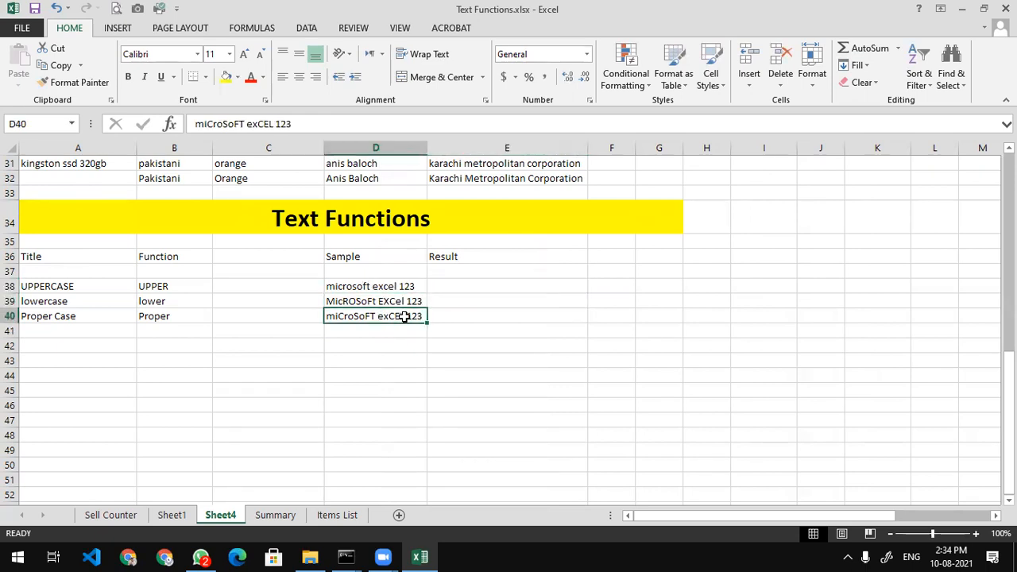
Enter =UPPER(D38) in E38 to return 'MICROSOFT EXCEL 123'
click(461, 282)
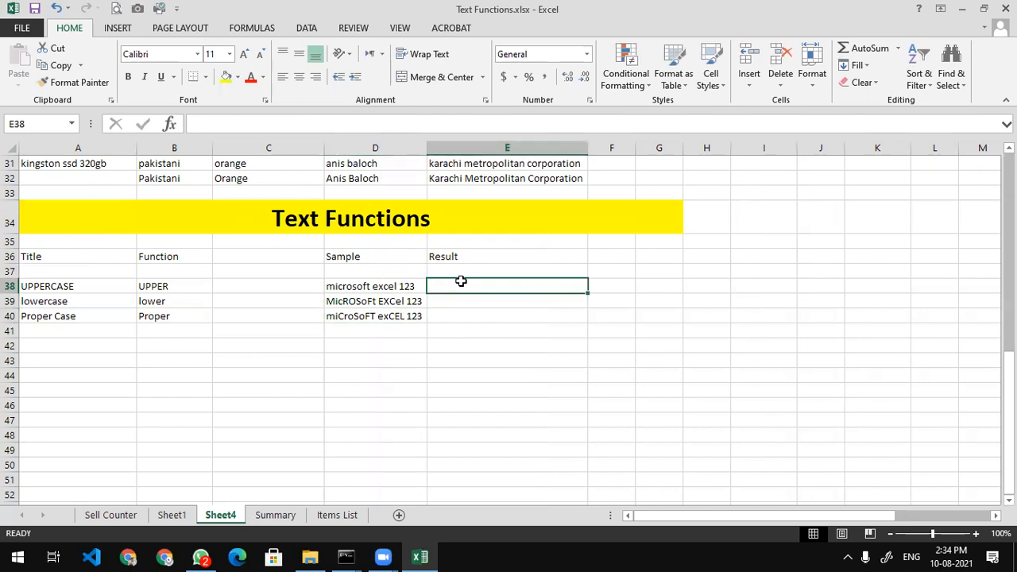
text(=)
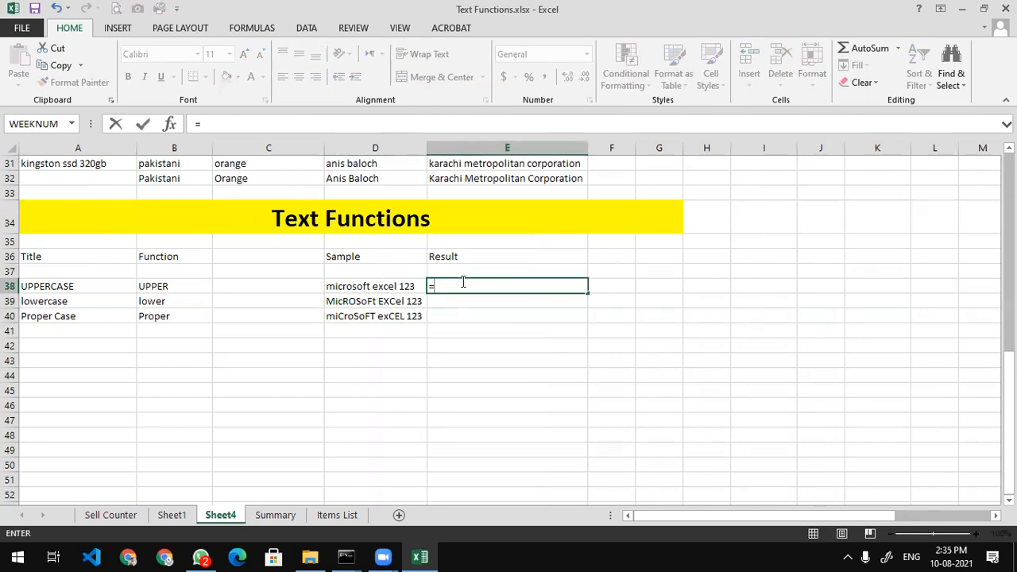
text(upper)
key(Tab)
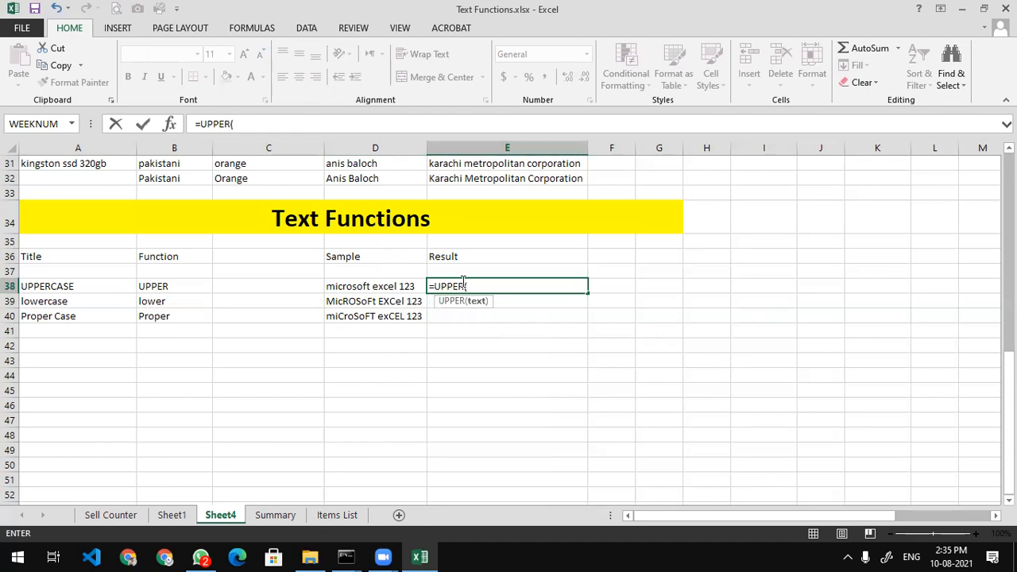
click(385, 287)
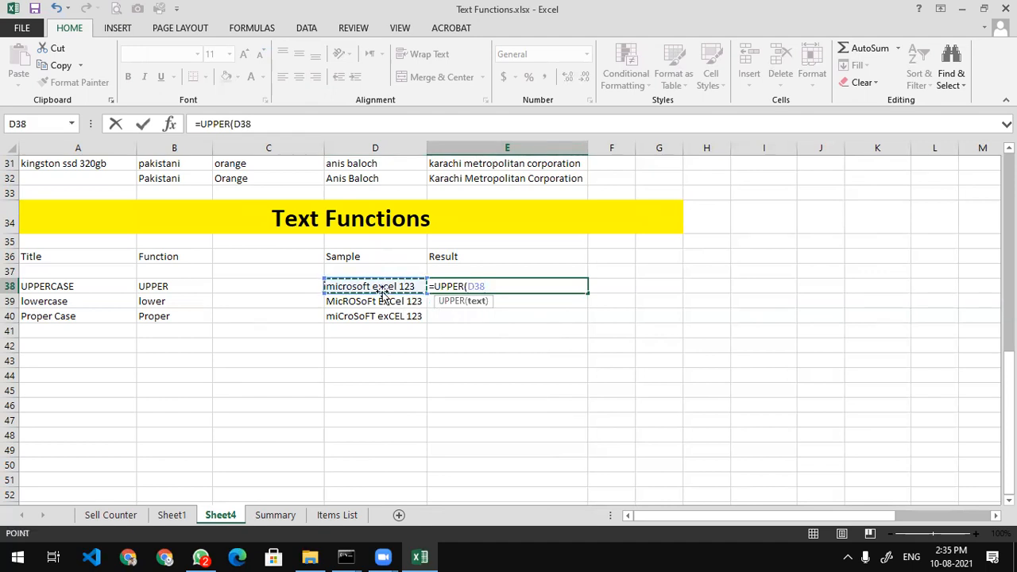
text())
key(Return)
key(Up)
key(Left)
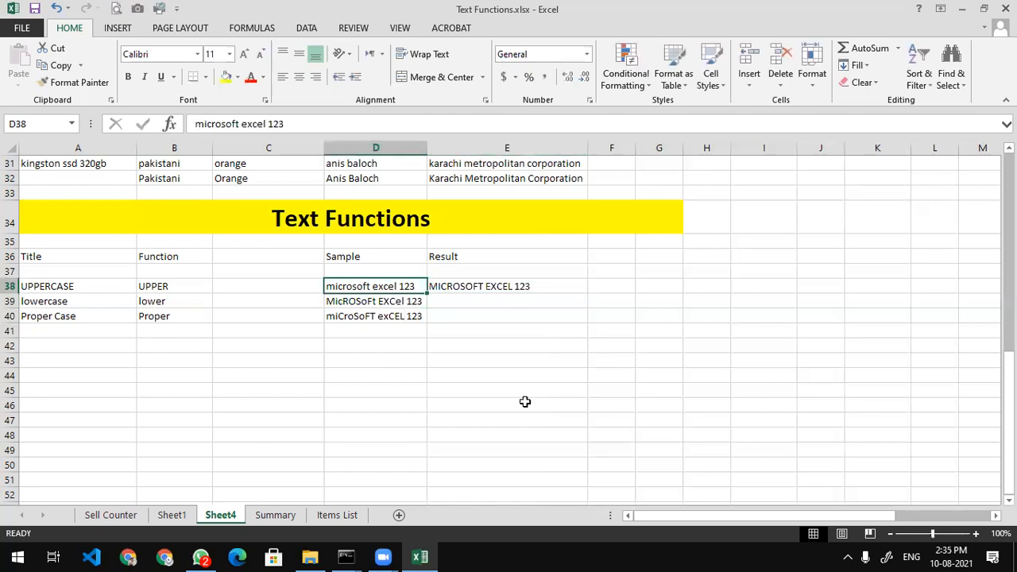
key(Right)
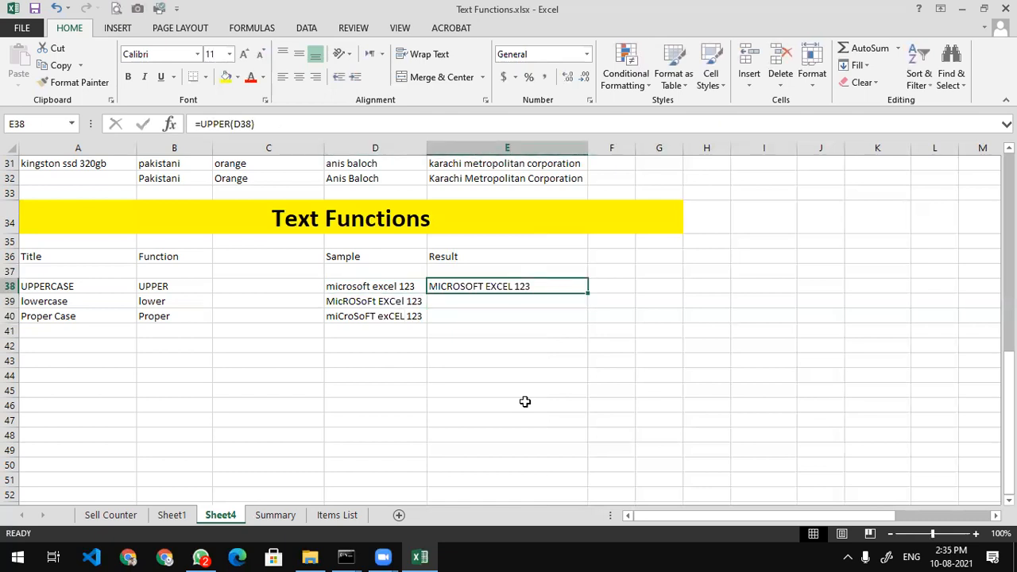
key(Left)
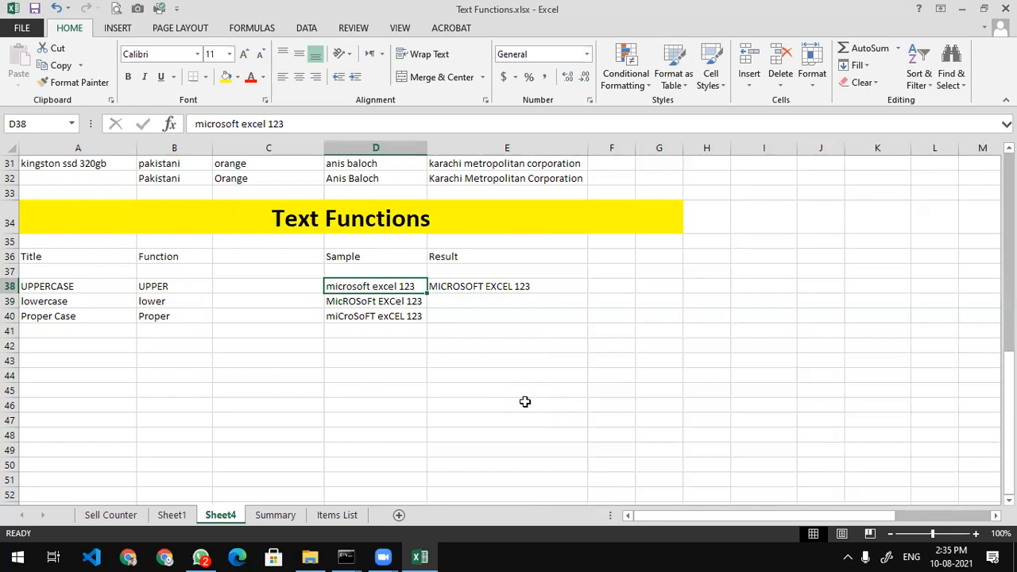
Change the D38 sample text to 'microsoft powerpoint'
text(microsoft acc)
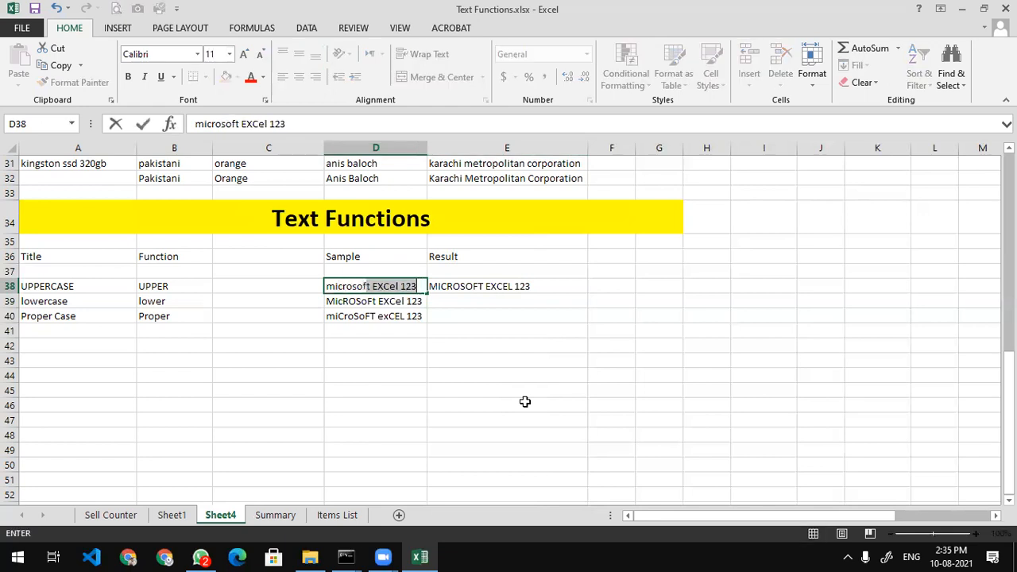
text(ess 123)
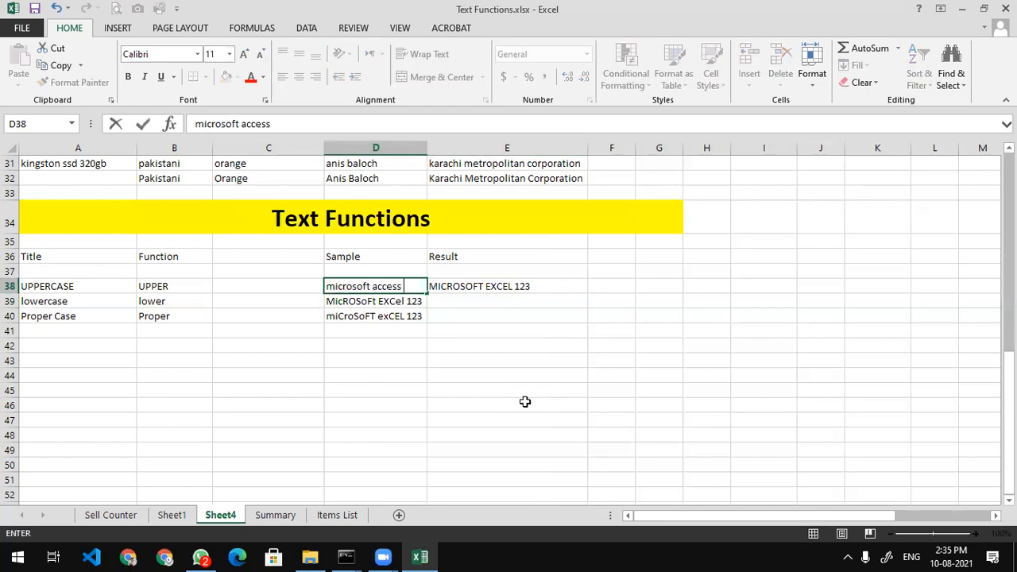
key(Return)
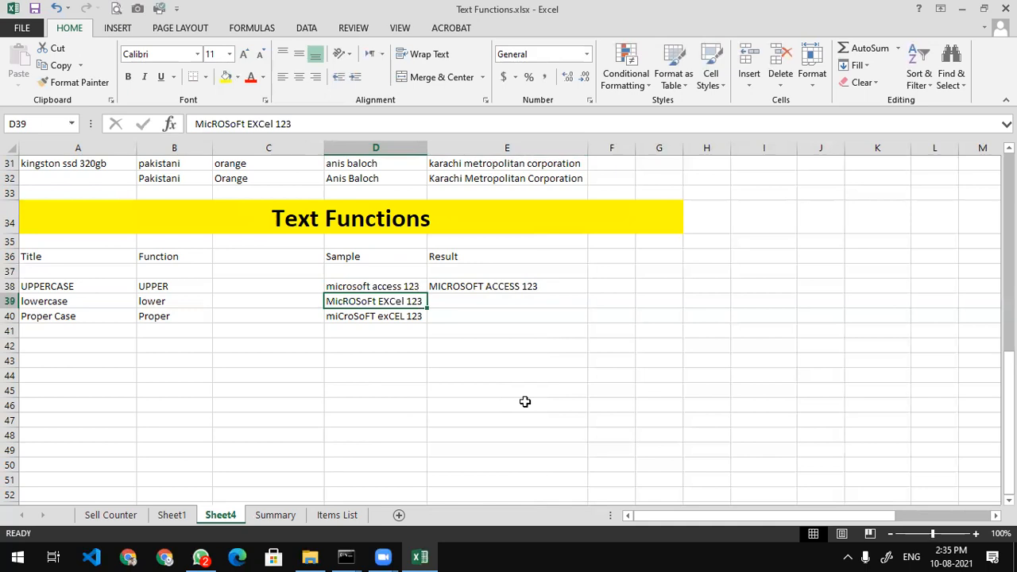
key(Up)
text(microsoft)
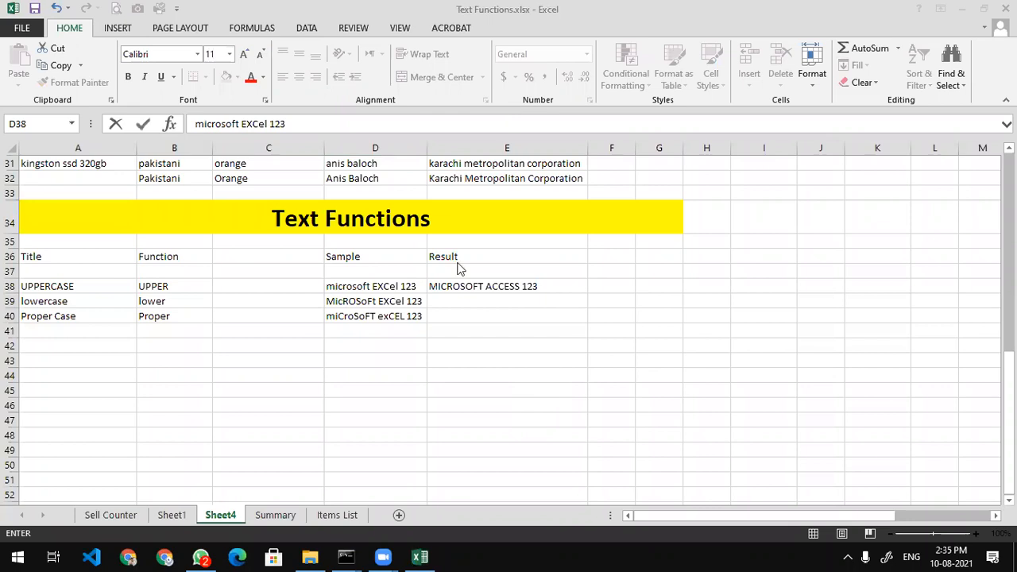
click(414, 288)
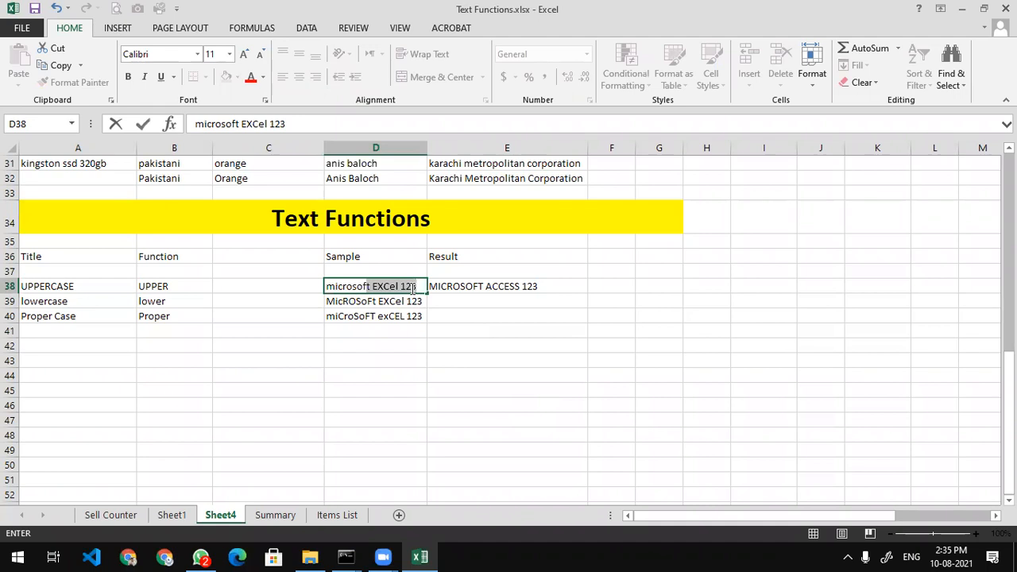
key(BackSpace)
key(BackSpace)
key(BackSpace)
key(BackSpace)
key(BackSpace)
key(BackSpace)
key(BackSpace)
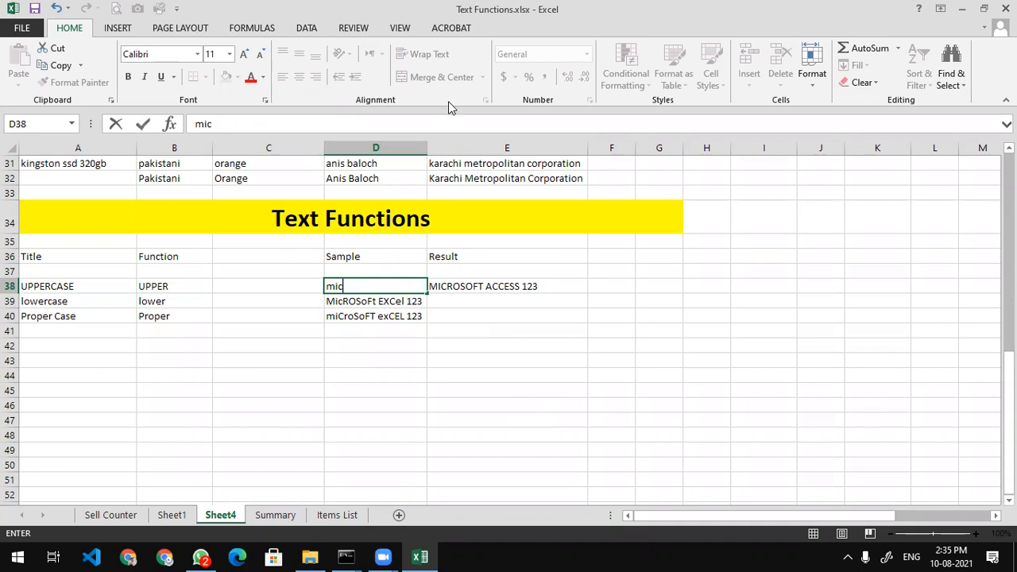
text(rosoft powerpoint)
key(Return)
Widen column D and confirm E38's =UPPER(D38) now shows 'MICROSOFT POWERPOINT'
key(Right)
drag(426, 156, 466, 153)
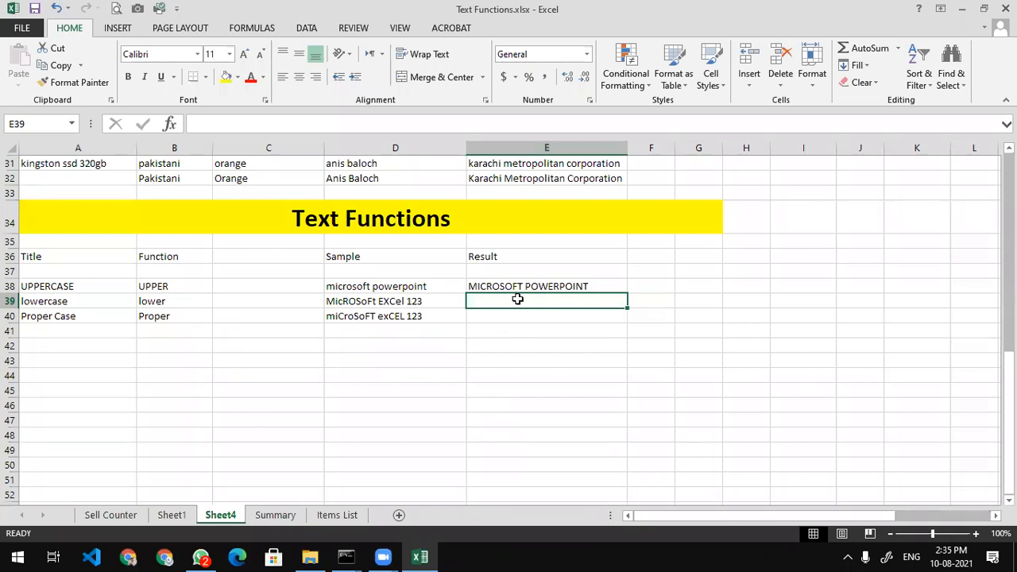
click(530, 80)
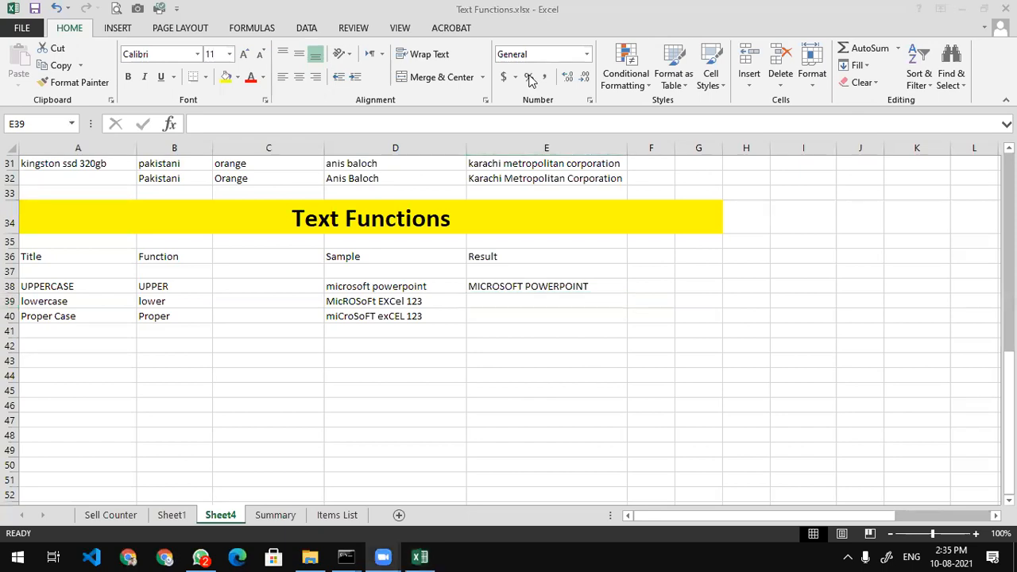
click(437, 288)
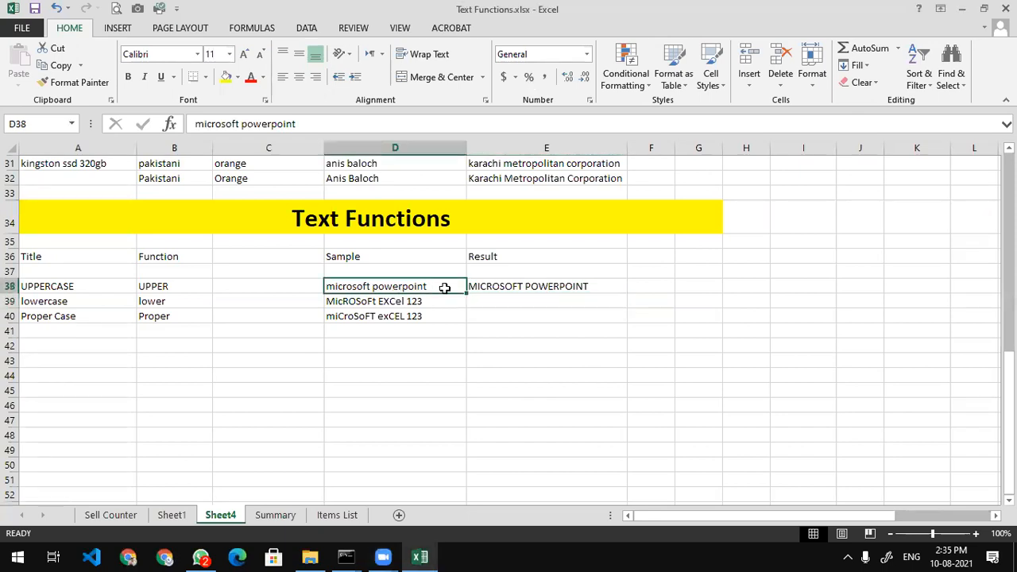
click(512, 285)
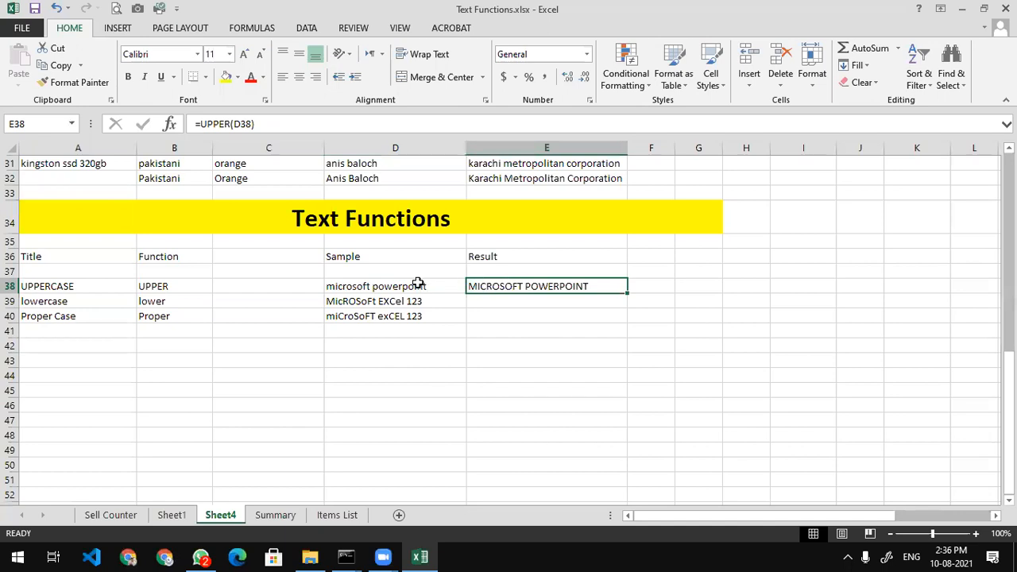
double_click(540, 286)
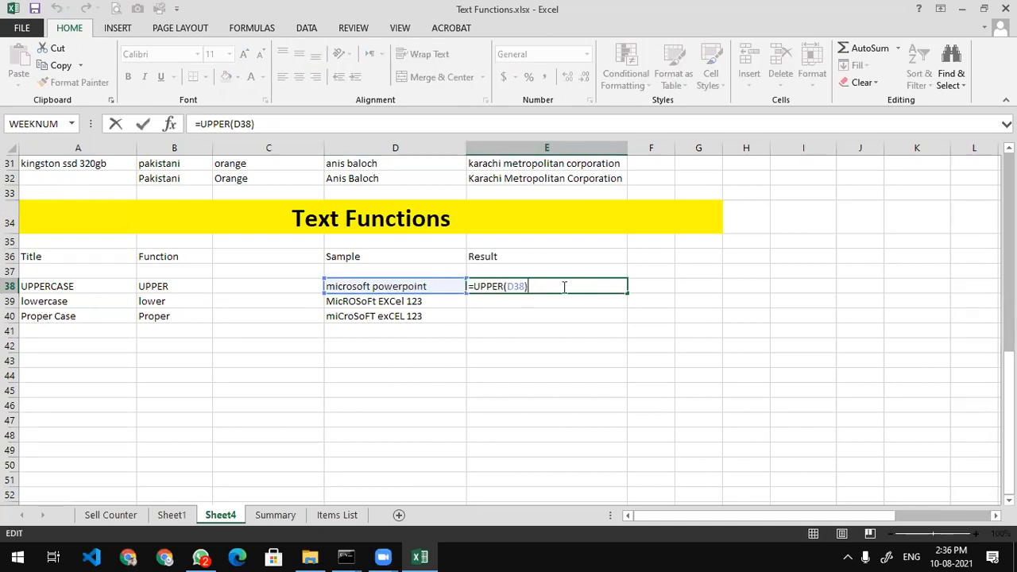
key(Return)
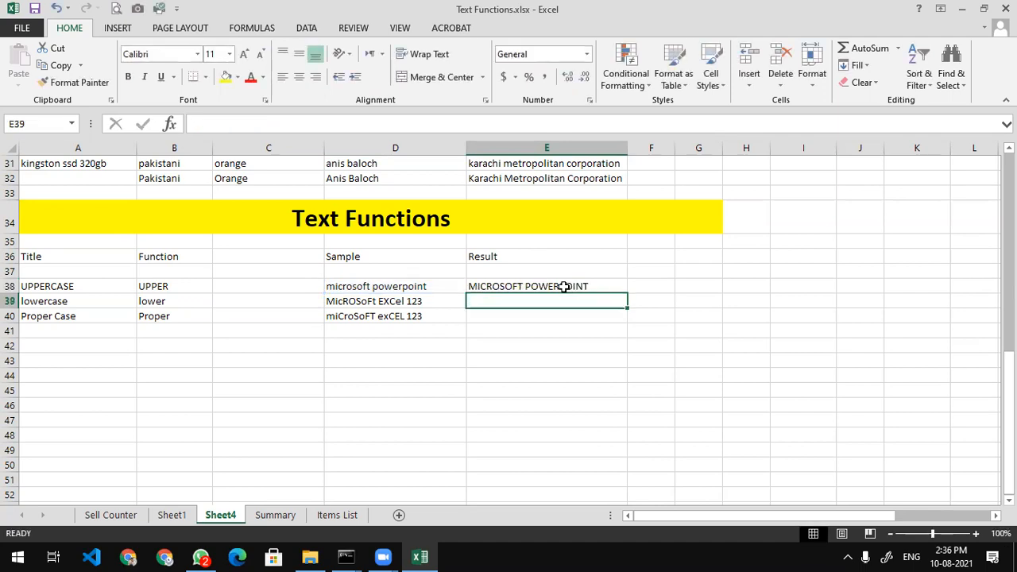
key(Left)
key(Up)
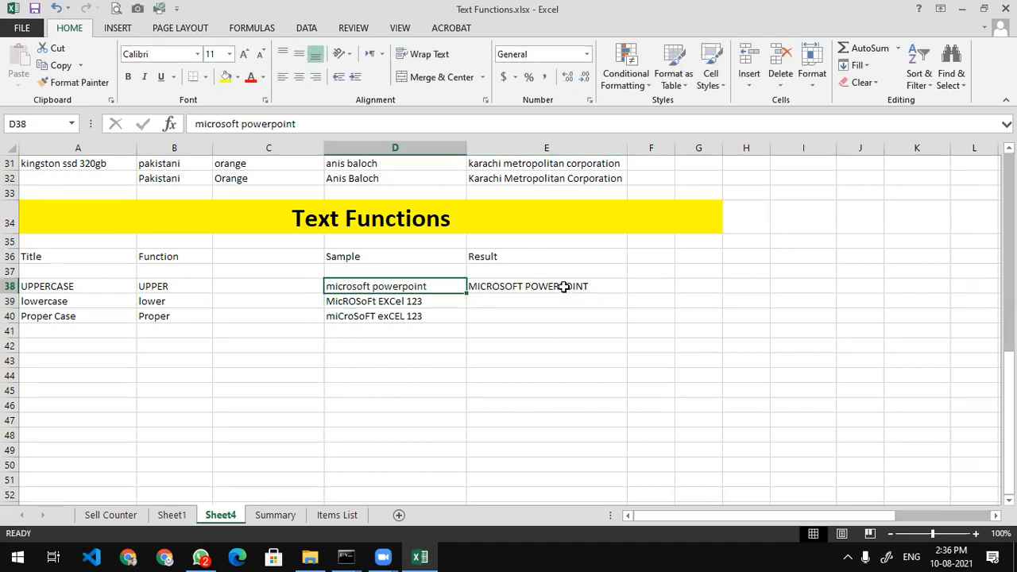
click(563, 285)
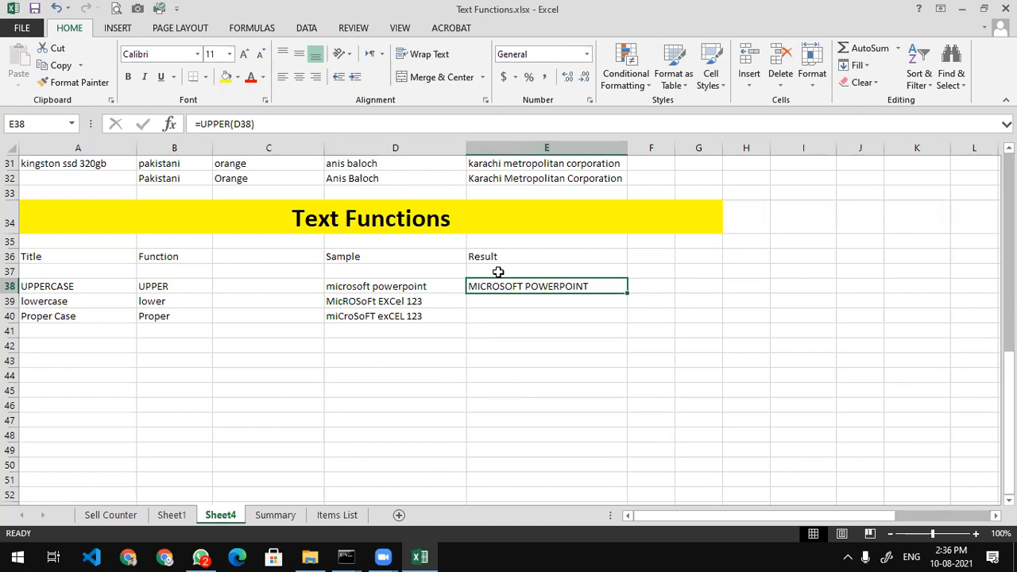
key(Down)
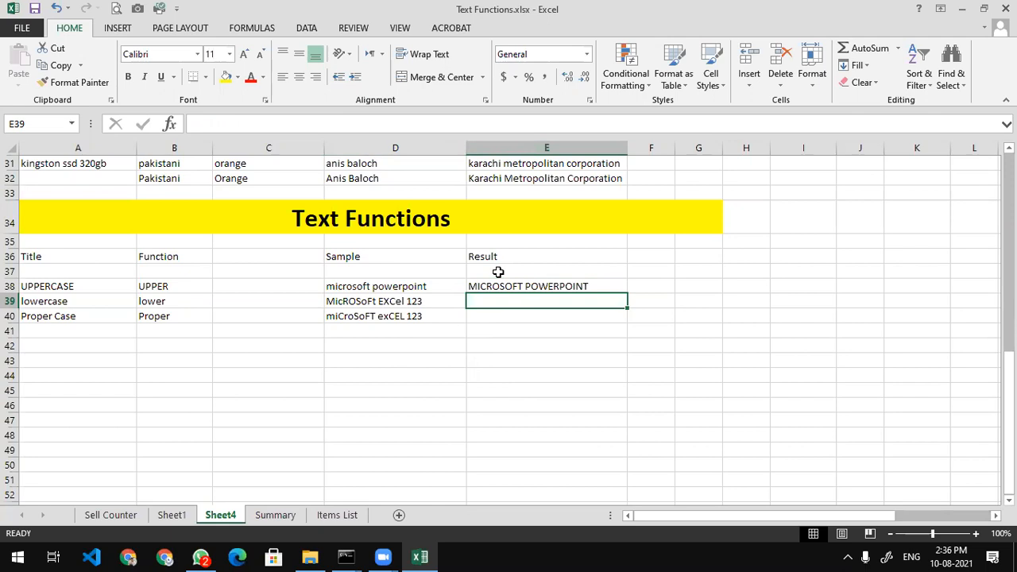
Enter =LOWER(D39) in E39 to return 'microsoft excel 123'
text(=)
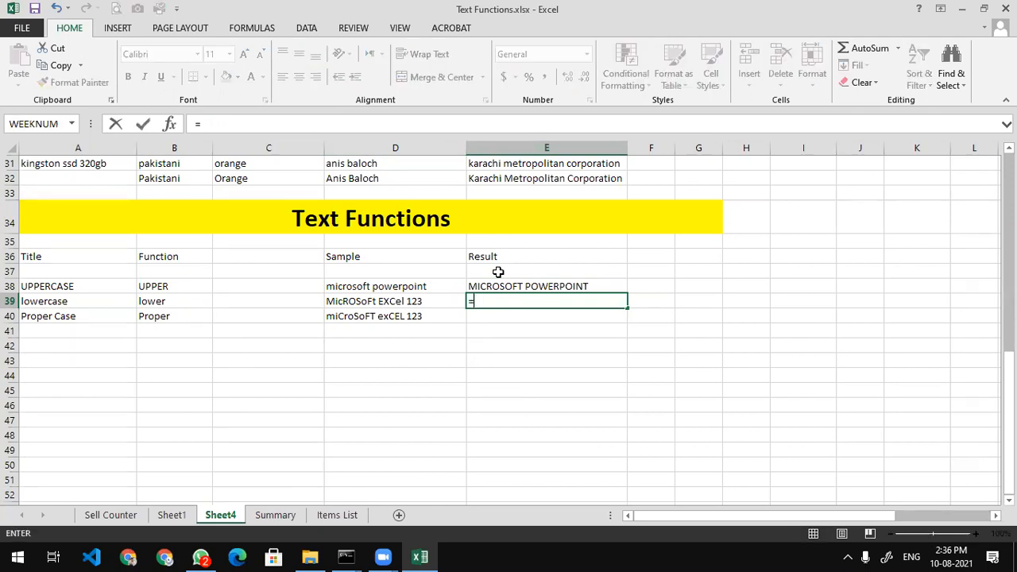
text(lower()
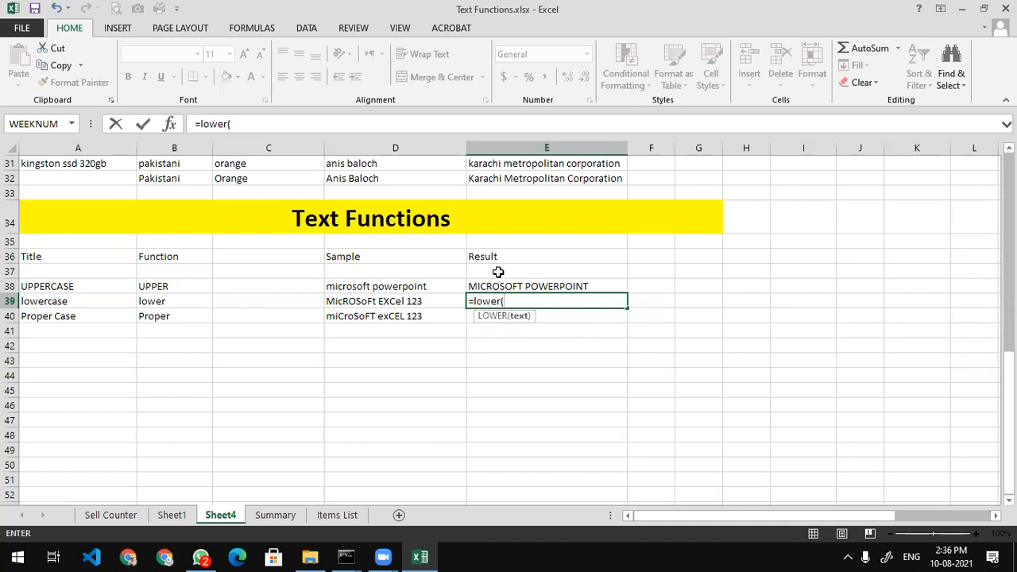
key(Left)
text())
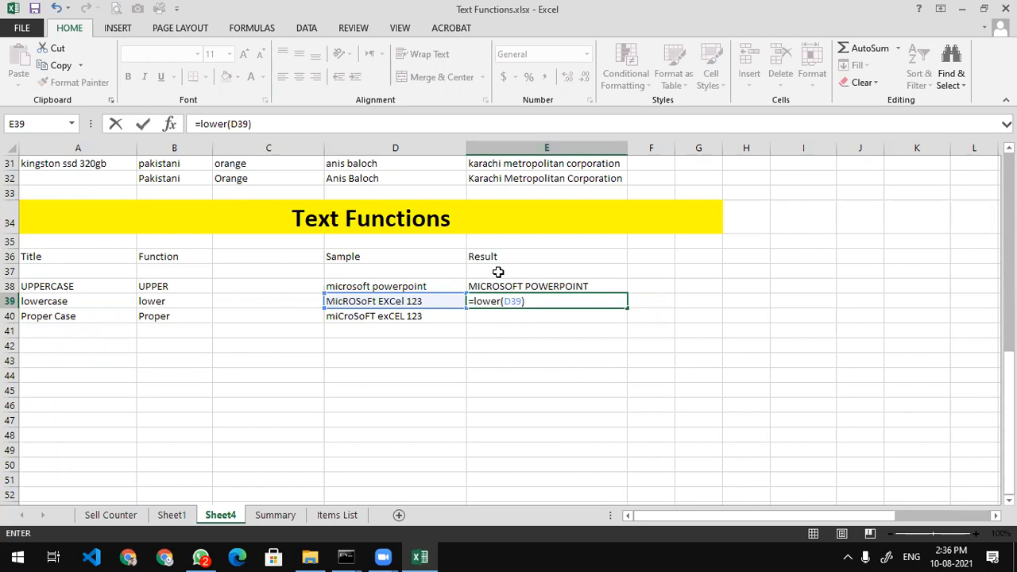
key(Return)
key(Up)
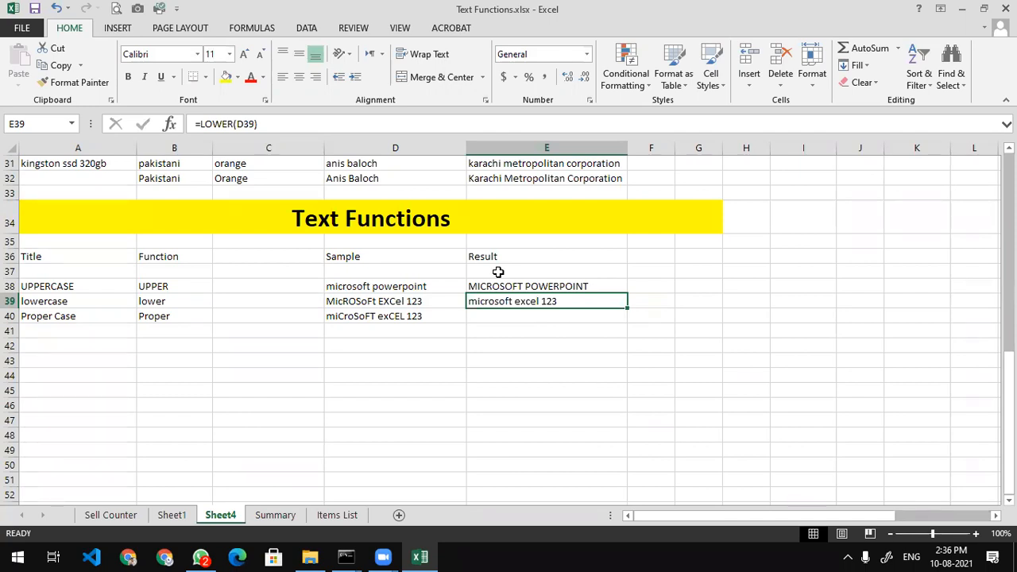
Enter =PROPER(D40) in E40 to return 'Microsoft Excel 123'
key(Down)
text(=p)
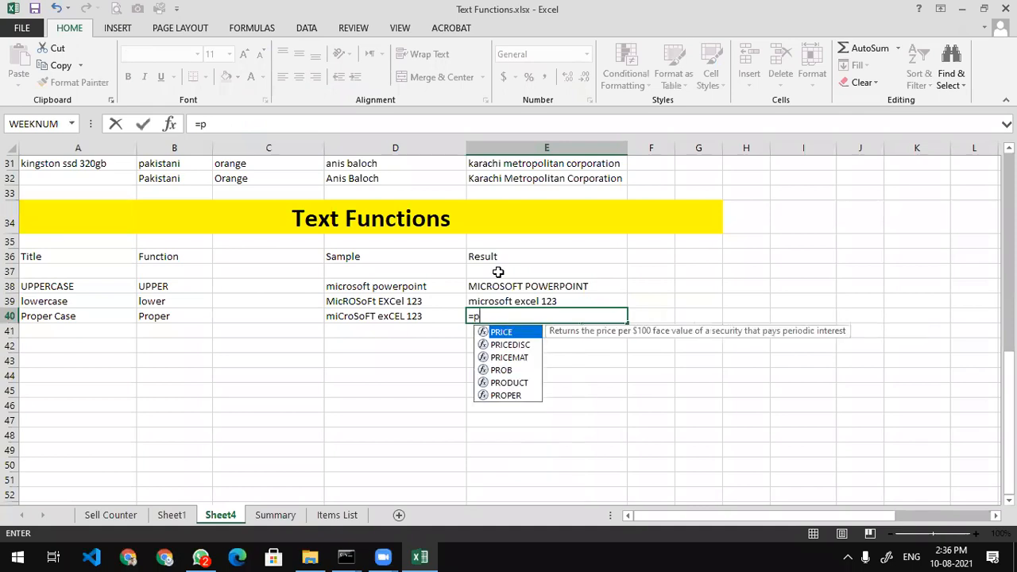
text(roper)
key(Tab)
key(Left)
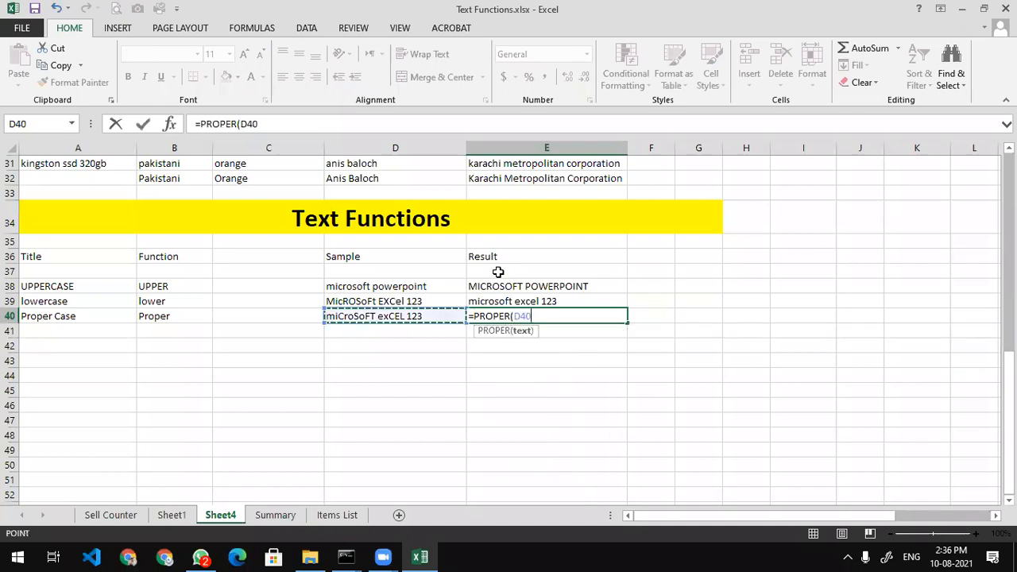
text())
key(Return)
key(Up)
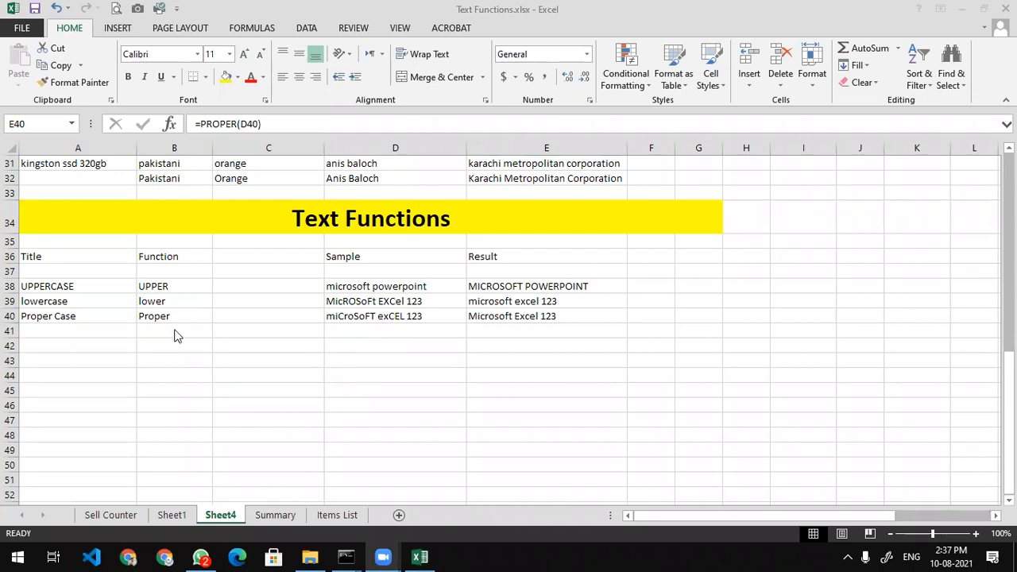
Type the headings UPPER, LOWER and PROPER into A35:C35
click(96, 358)
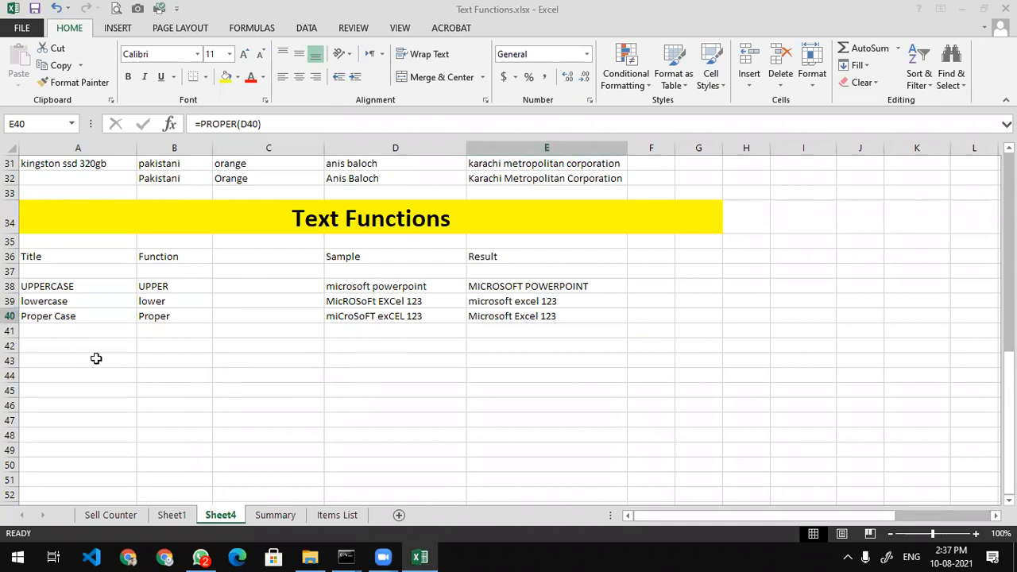
drag(80, 358, 541, 366)
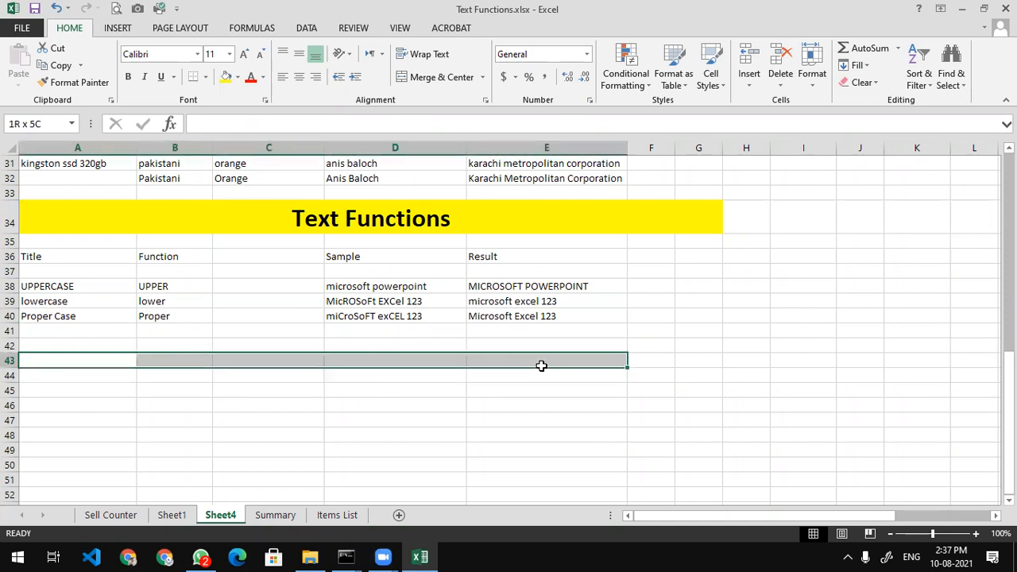
click(106, 239)
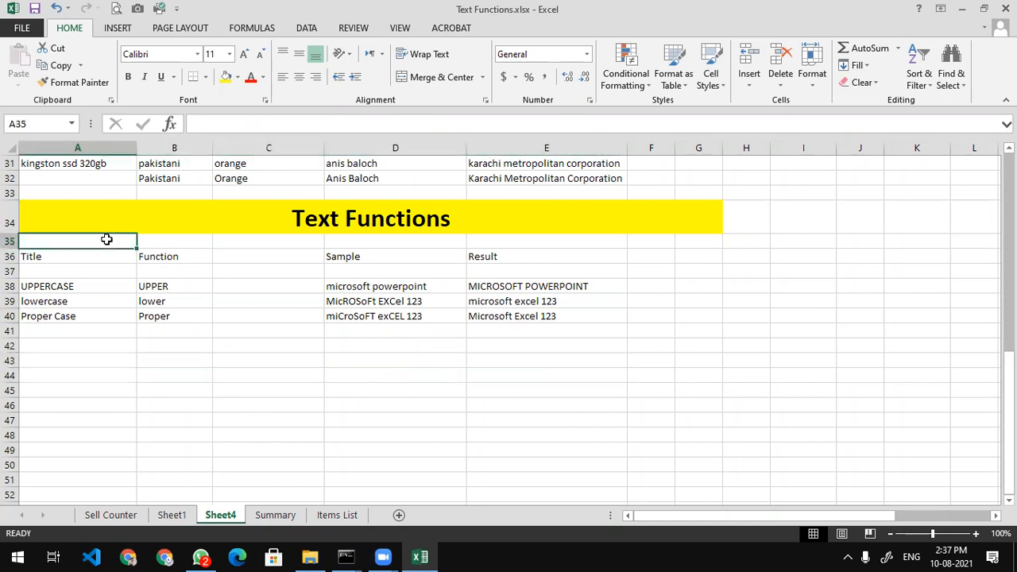
text(UPPER)
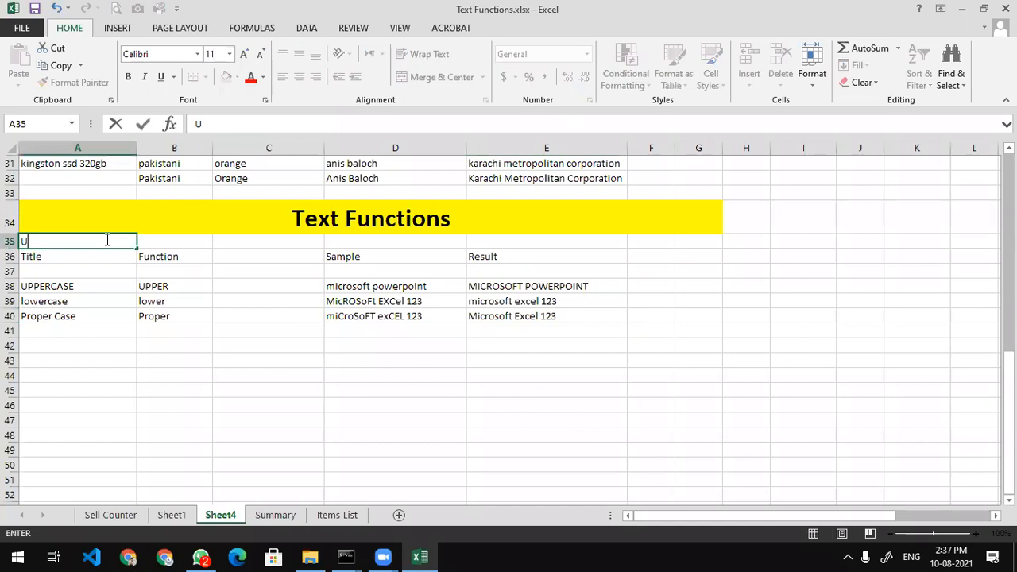
key(Tab)
text(LOWER)
key(BackSpace)
key(BackSpace)
key(BackSpace)
key(BackSpace)
text(OWER)
key(Tab)
text(PROPER)
key(Return)
Give A35:C35 a light green fill, font size 22 and bold
drag(105, 238, 204, 238)
click(277, 241)
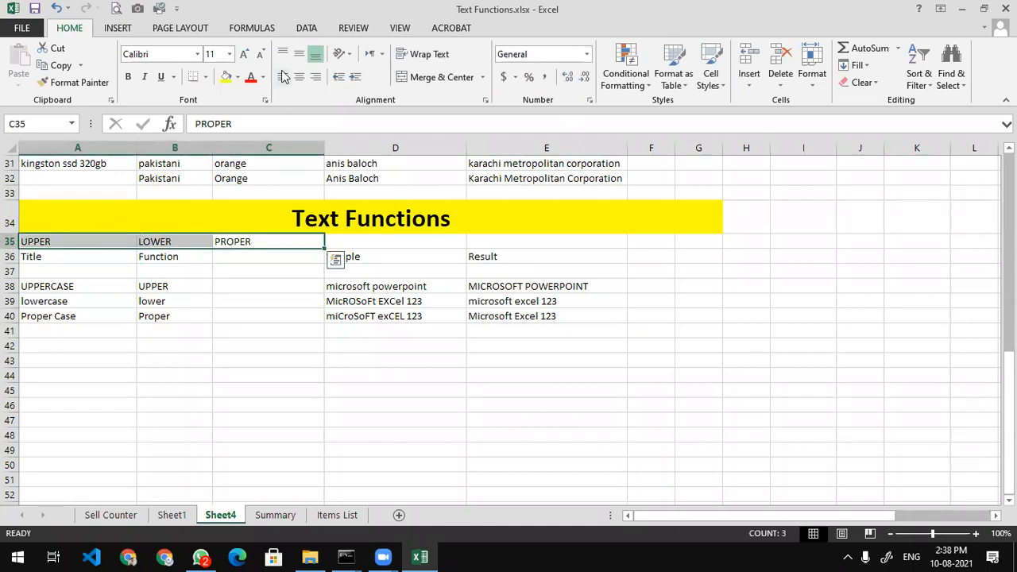
click(238, 77)
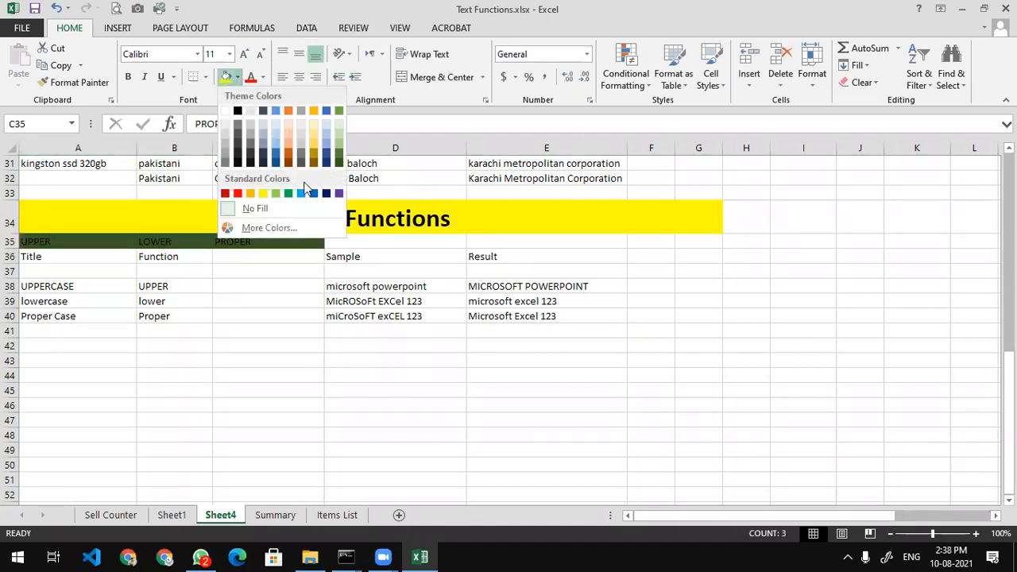
click(276, 193)
click(245, 55)
click(245, 55)
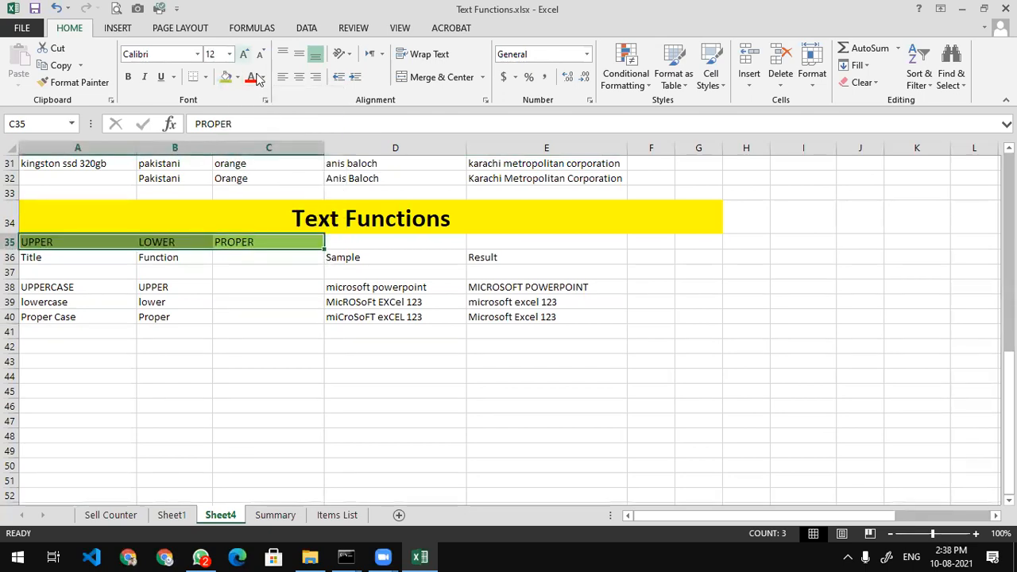
click(245, 55)
click(245, 55)
click(245, 55)
click(244, 55)
click(128, 77)
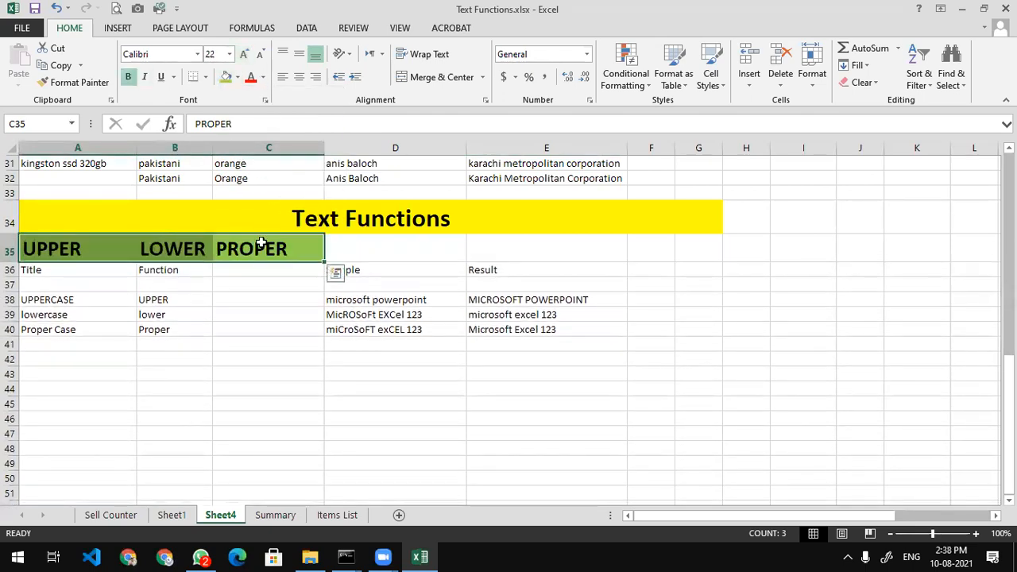
Widen column B to fit its LOWER heading
click(250, 283)
double_click(213, 148)
drag(65, 390, 415, 389)
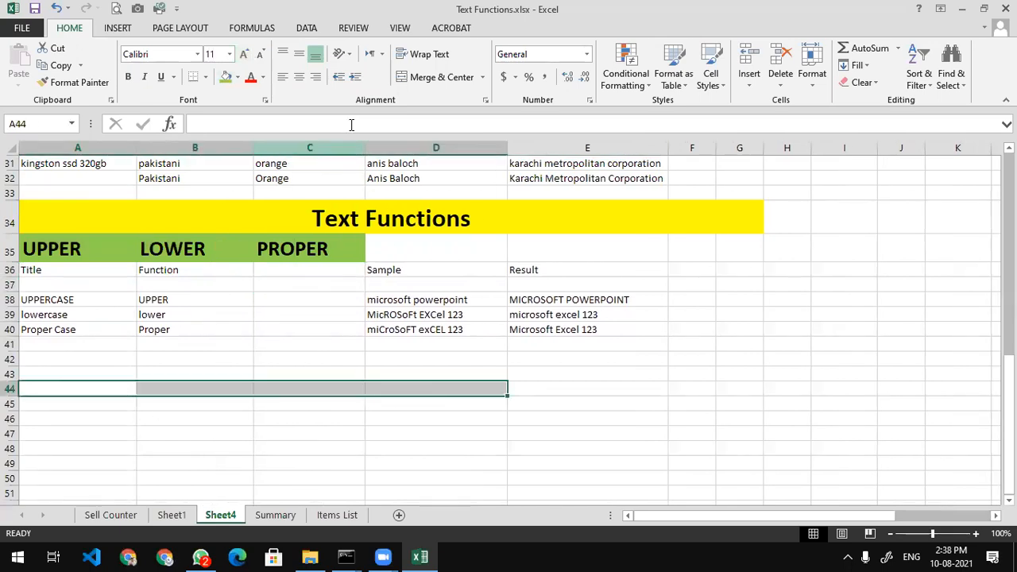
Merge and centre A44:D44 and enter the title 'LEN (LENGTH)'
click(428, 78)
text(L)
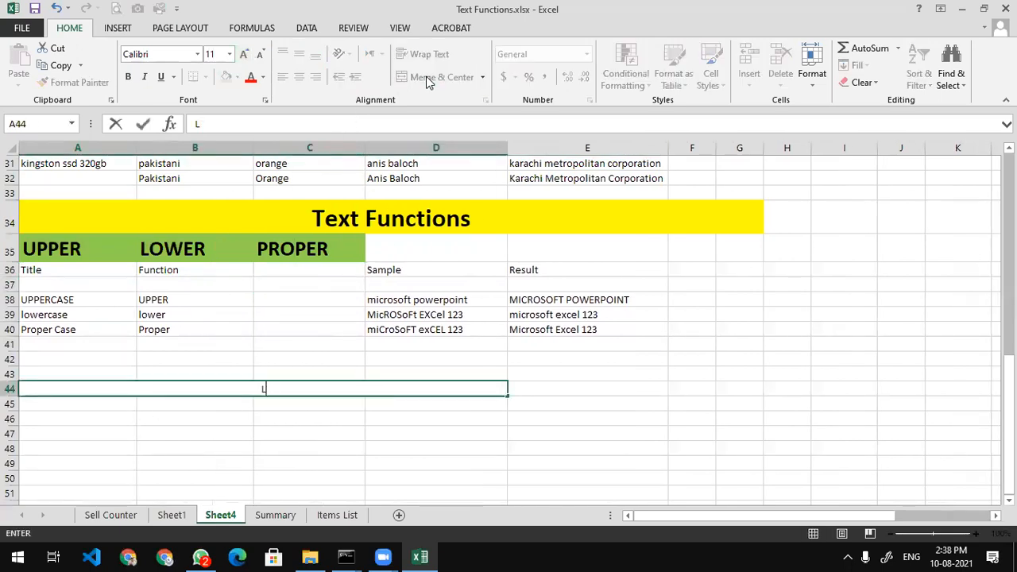
text(EN (LENGHT)
key(BackSpace)
key(BackSpace)
key(BackSpace)
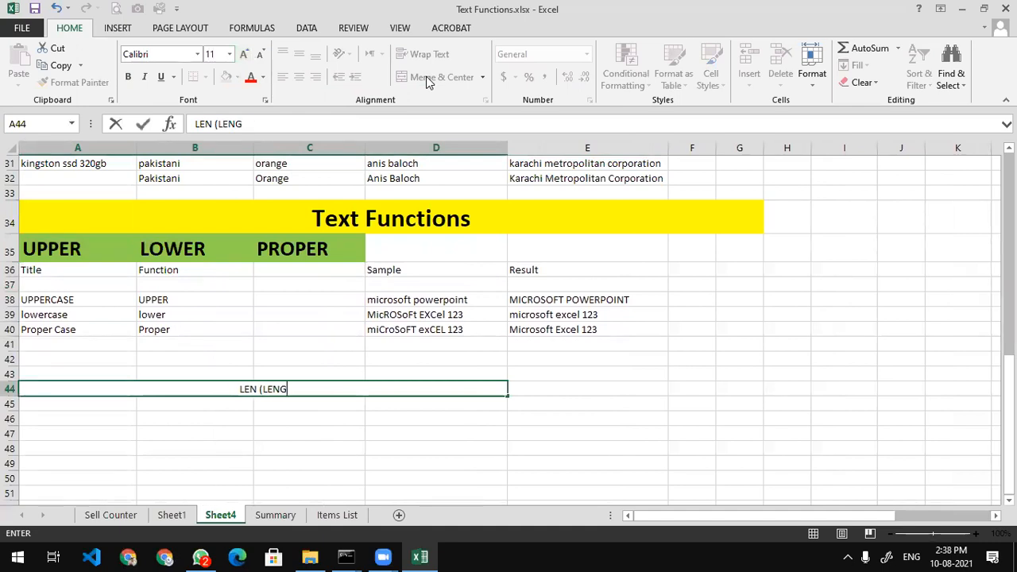
text(TH)
key(BackSpace)
key(BackSpace)
text(GTH))
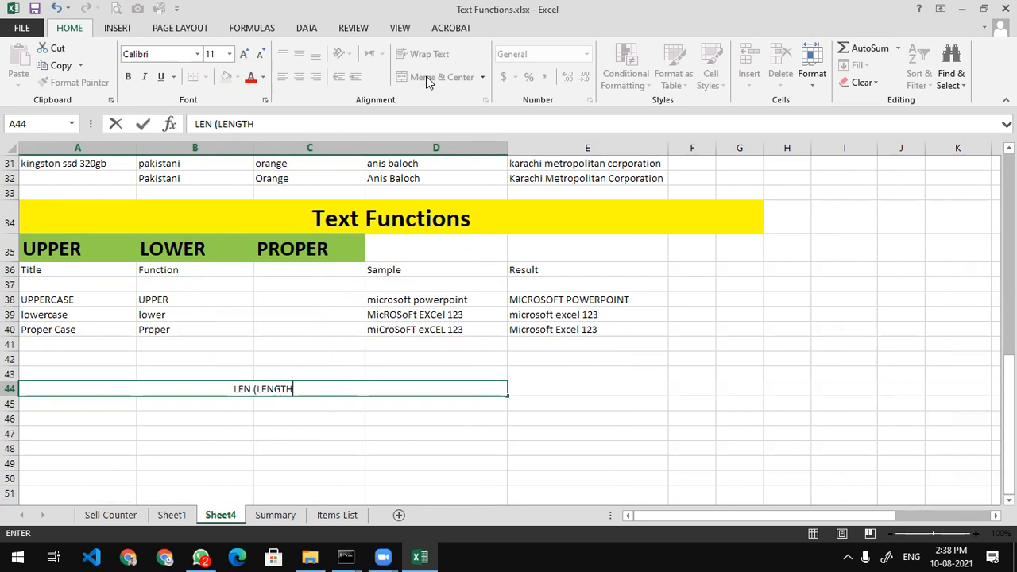
key(Return)
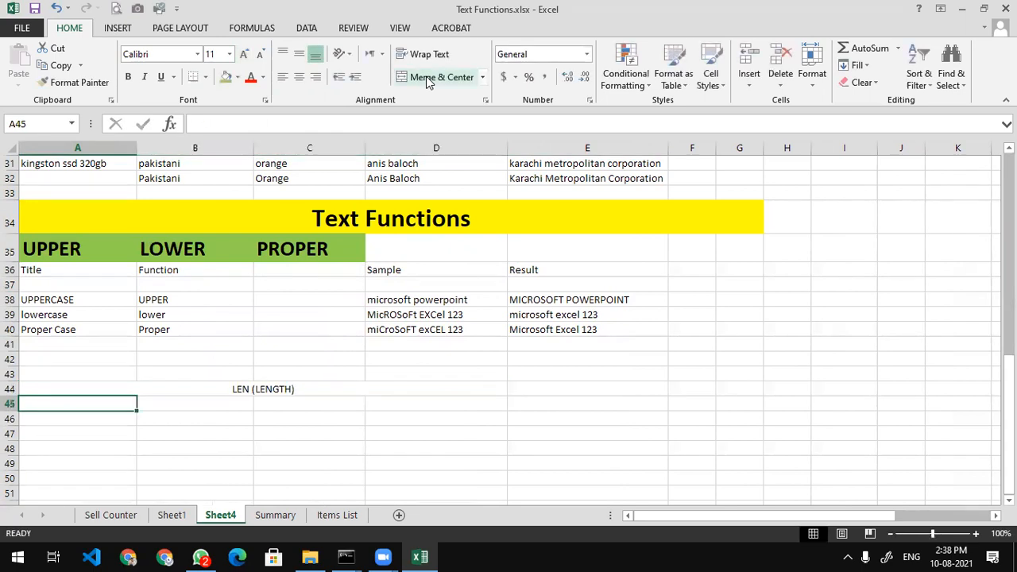
Set the LEN (LENGTH) heading to 22-point bold
click(289, 389)
click(244, 54)
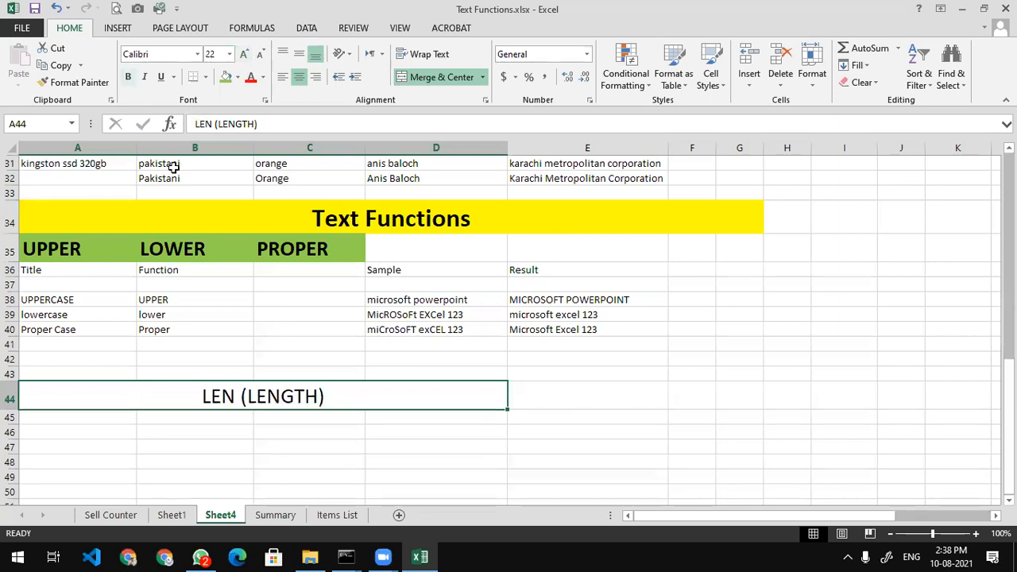
key(ctrl+b)
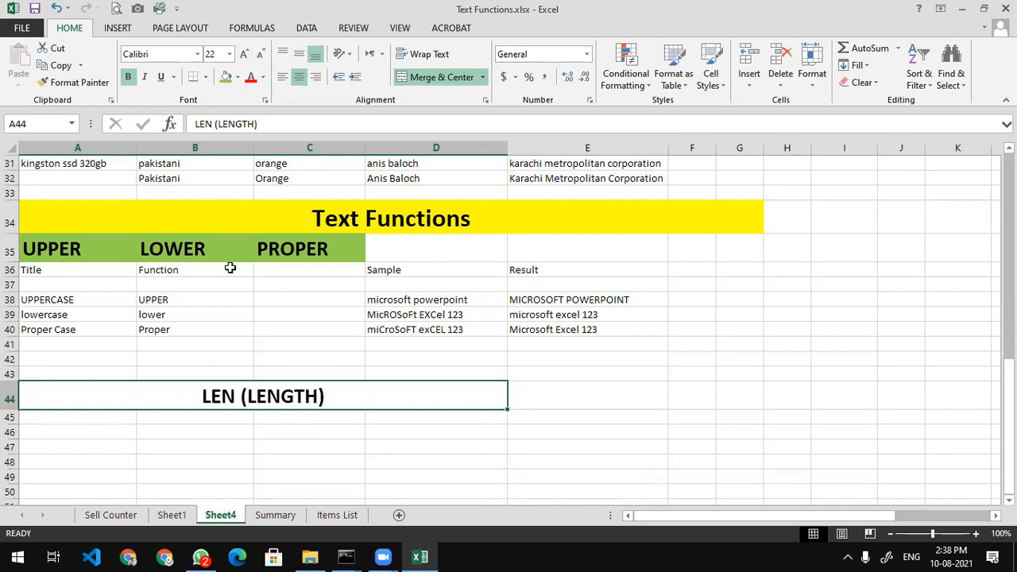
click(477, 296)
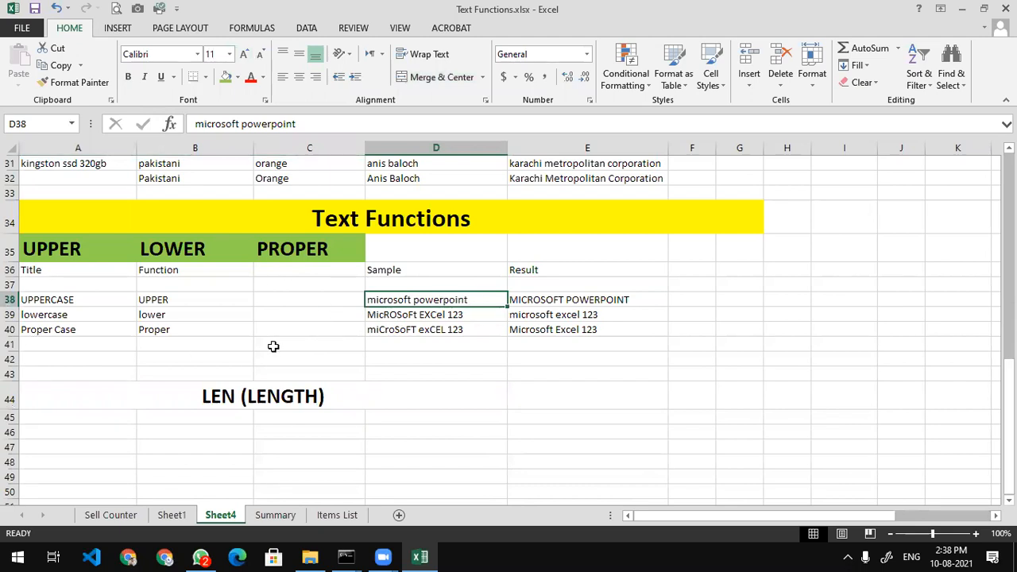
Enter TITLE in A45, then Length and Len in A46 and B46
click(109, 420)
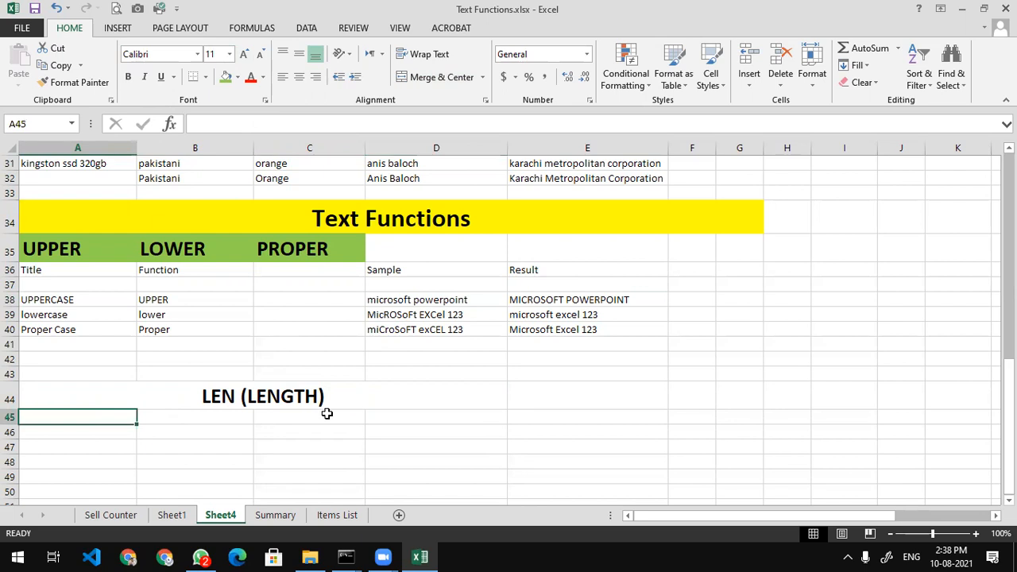
text(Sa)
key(BackSpace)
key(BackSpace)
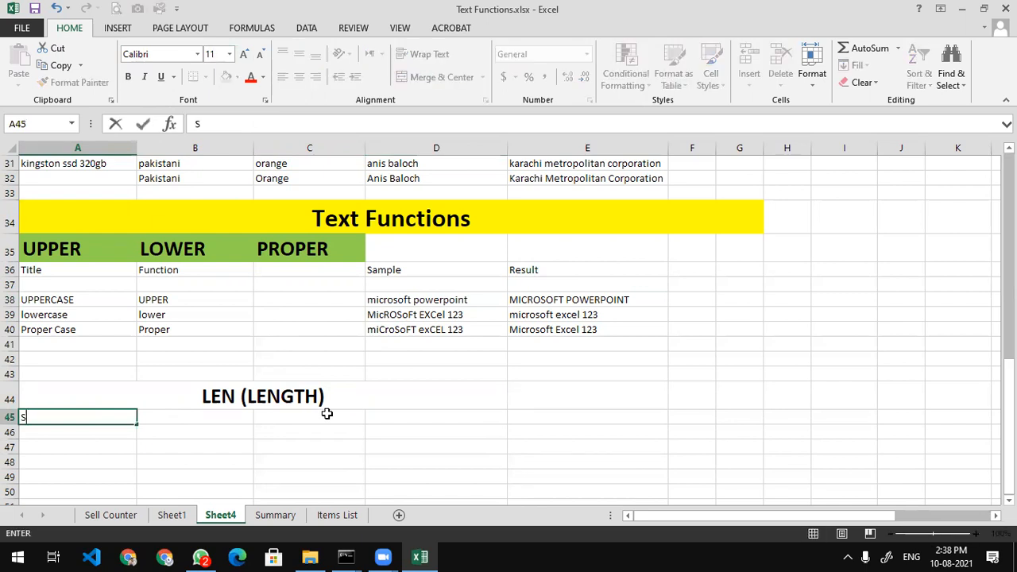
text(TITLE)
key(Return)
text(Length)
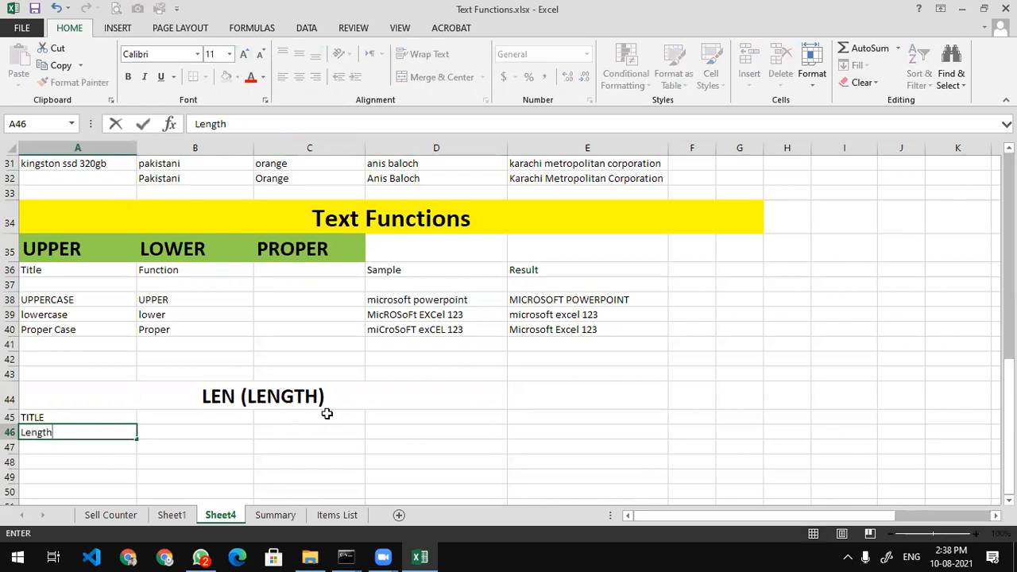
key(Tab)
text(Len)
key(Return)
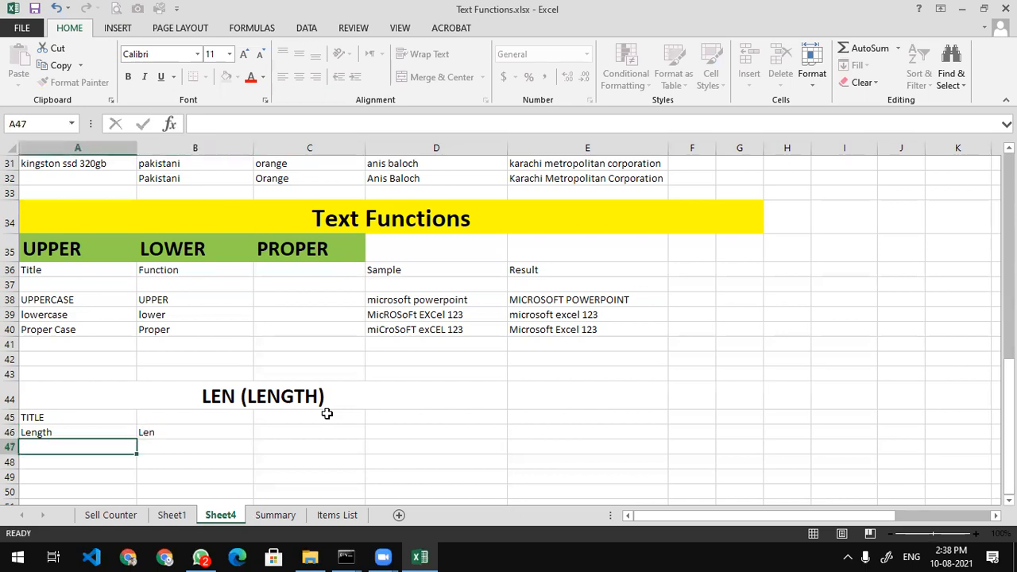
Add the Function heading in B45 and the Sample heading in C45
key(Up)
key(Up)
key(Right)
text(Function)
key(Return)
key(Right)
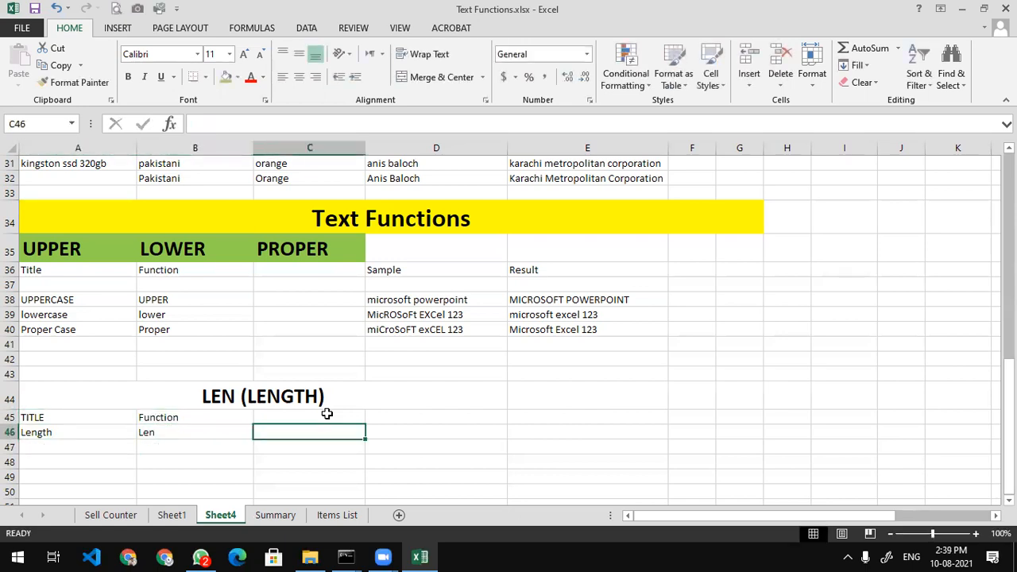
key(shift+Up)
text(Sam)
key(BackSpace)
key(Up)
text(Samp)
key(BackSpace)
text(ple)
key(Return)
List samples hp laptop, cat, dog, elephant and pakistan in C46:C50
text(hp laptpo)
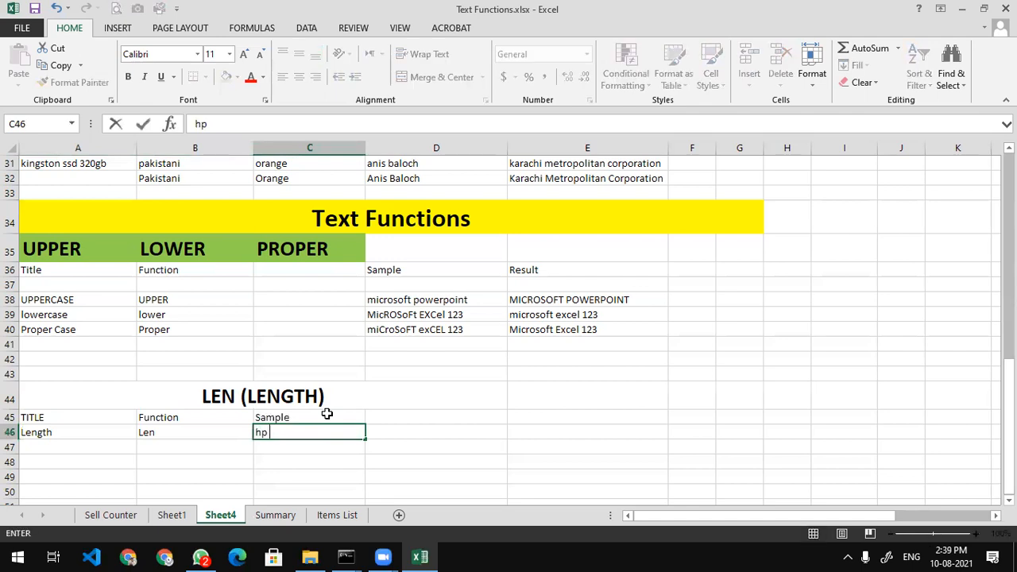
key(BackSpace)
key(BackSpace)
text(op)
key(Return)
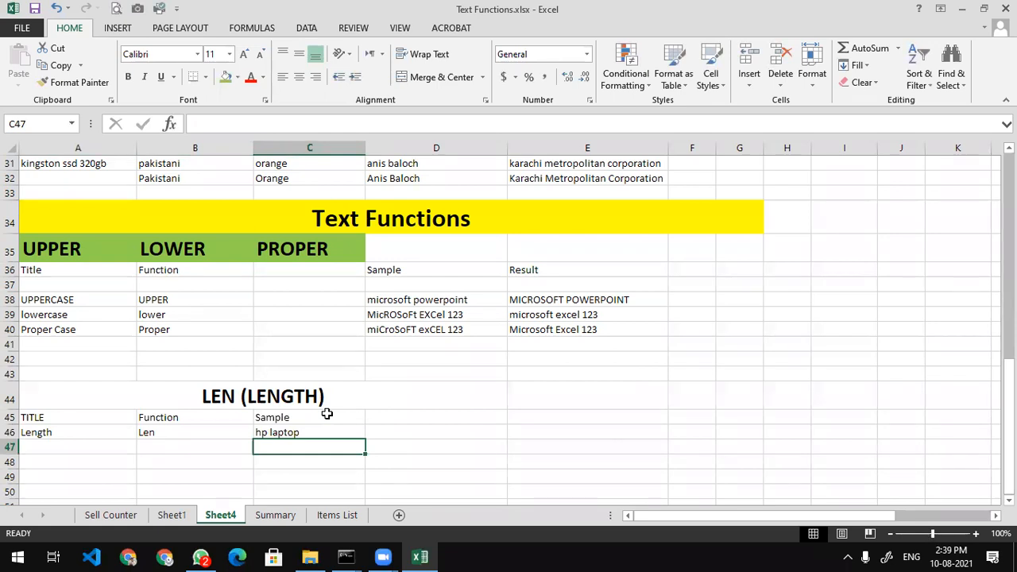
text(cat)
key(Return)
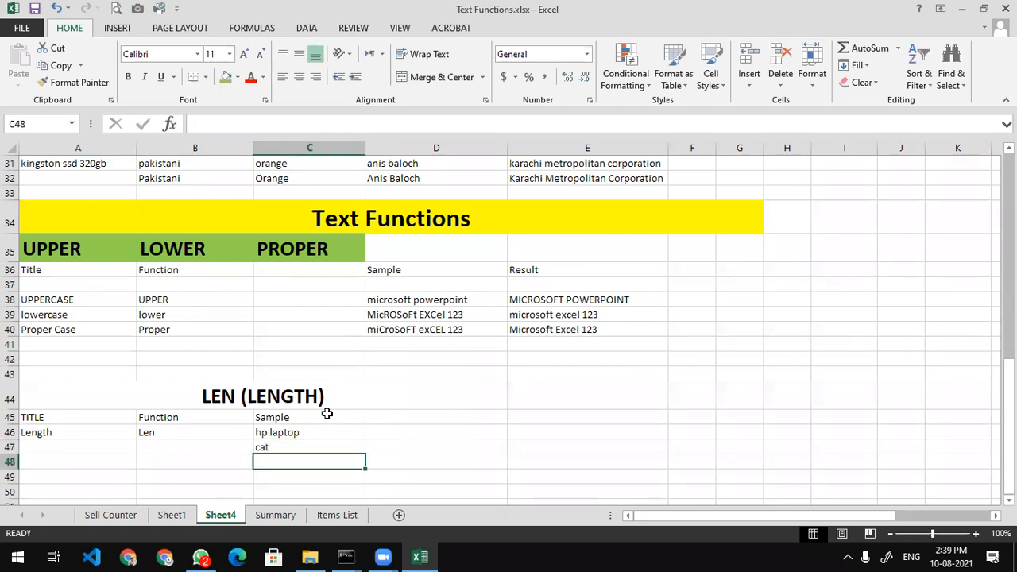
text(dog)
key(Return)
text(elephant)
key(Return)
text(pakisat)
key(BackSpace)
key(BackSpace)
text(tan)
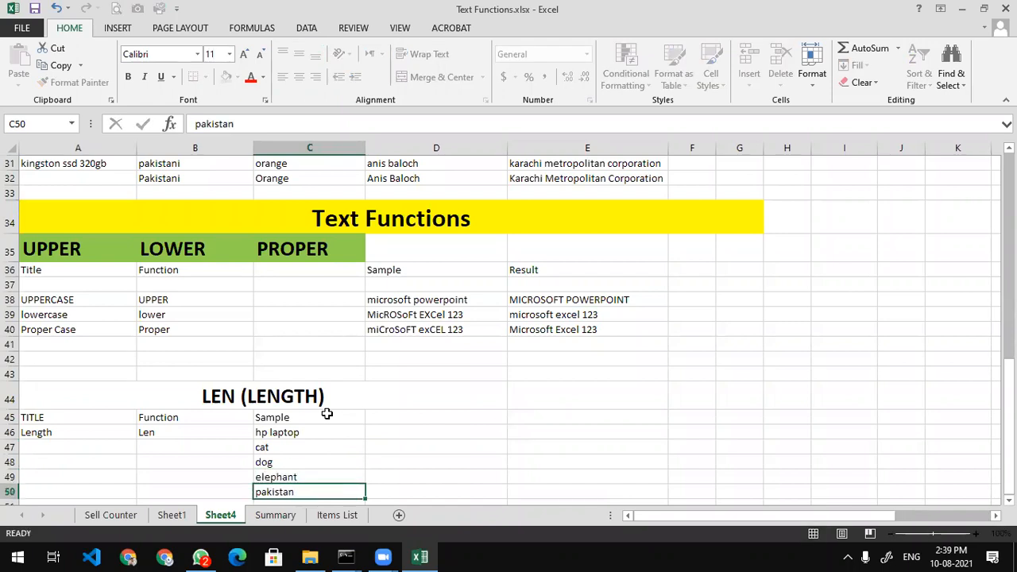
key(Return)
Add microsoft excel, then extra-spaced microsoft excel, microsoft power point and micro soft samples in C51:C54
text(micrsoso)
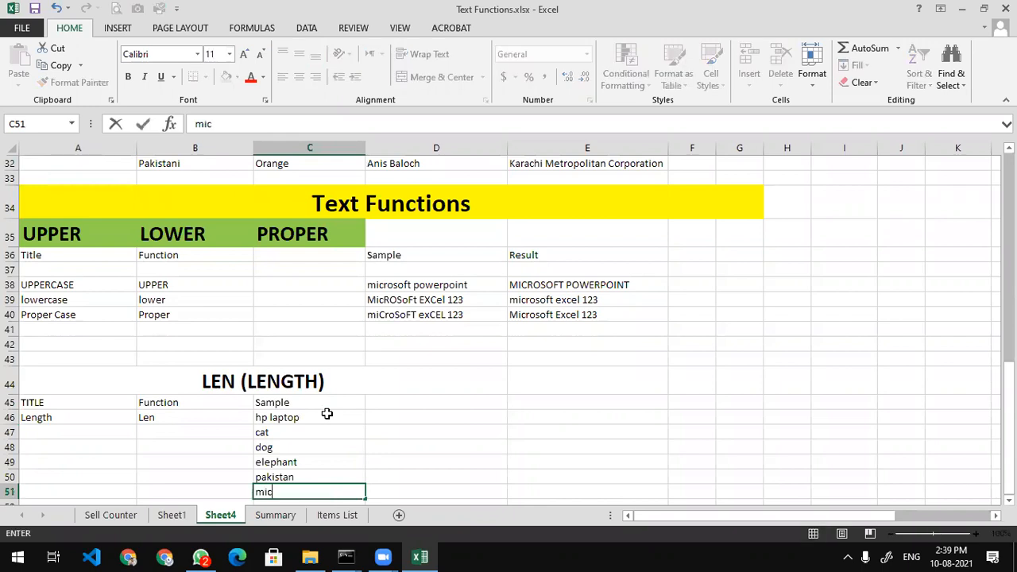
key(BackSpace)
key(BackSpace)
key(BackSpace)
key(BackSpace)
text(osoft excel)
key(Return)
text(microsoft         ex)
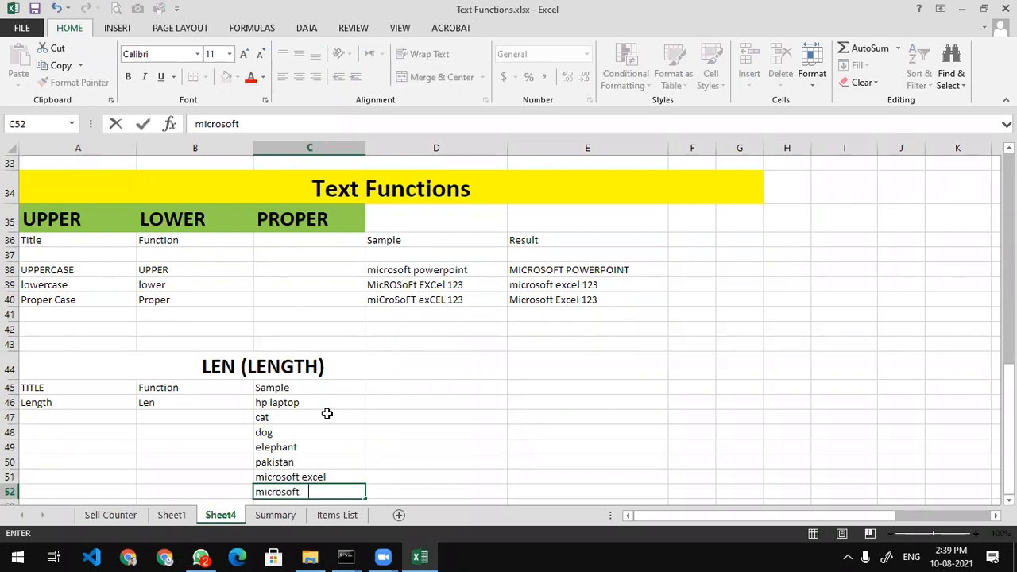
text(cel)
key(Return)
text(microsoft)
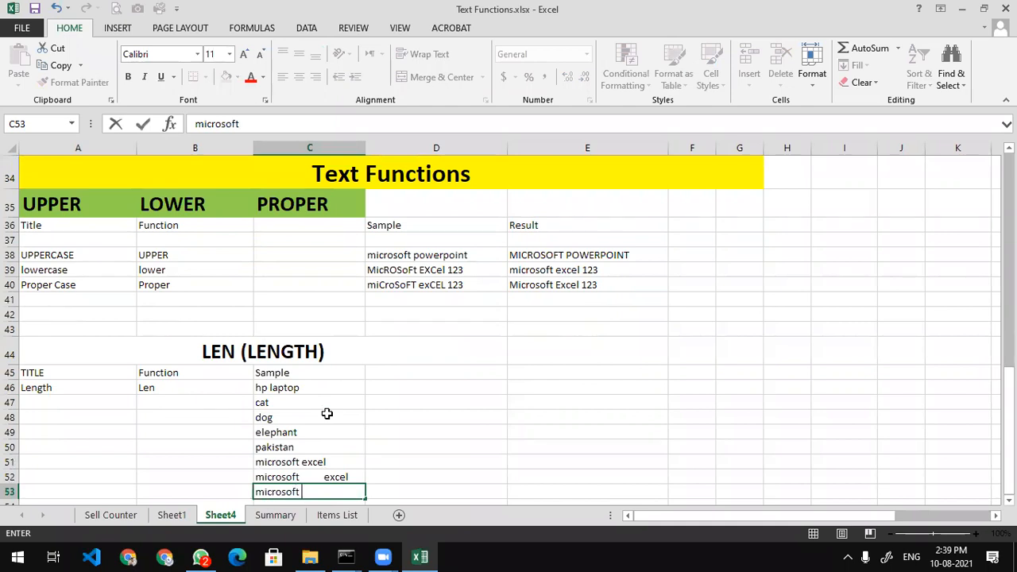
text( power     point)
key(Return)
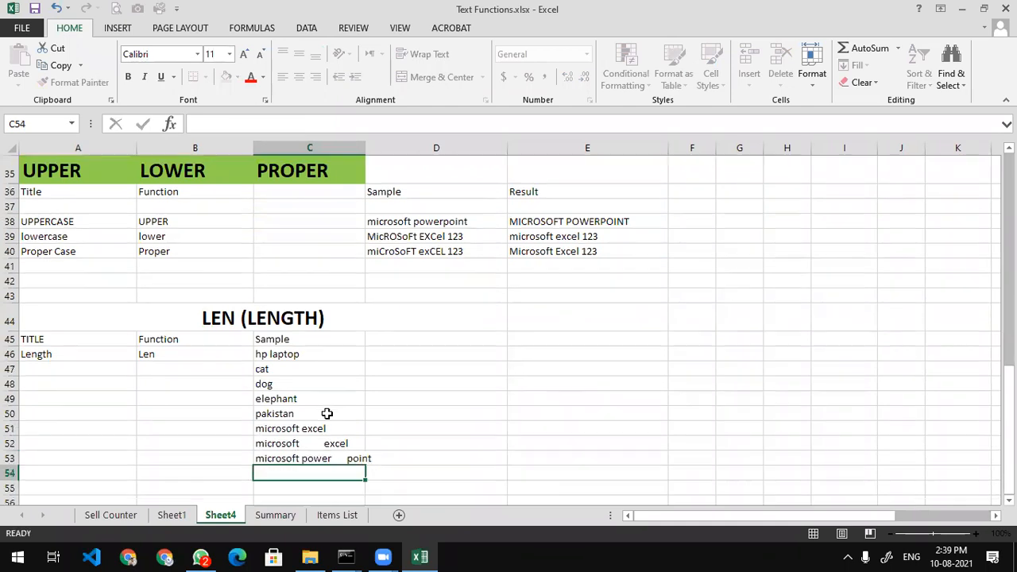
text(micros)
key(BackSpace)
text(soft)
key(Return)
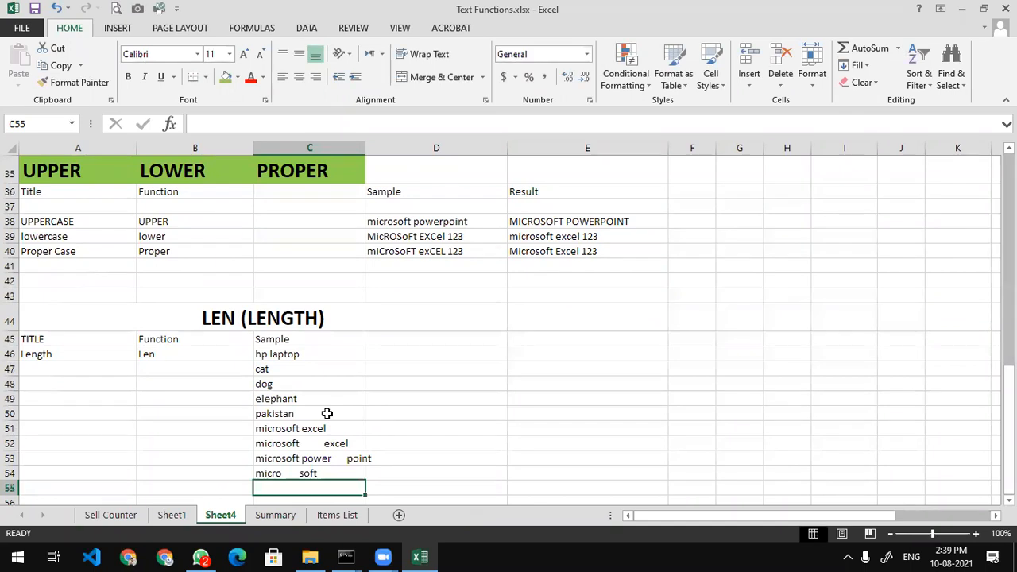
Add the Result heading in E45
click(569, 338)
text(Result)
key(Return)
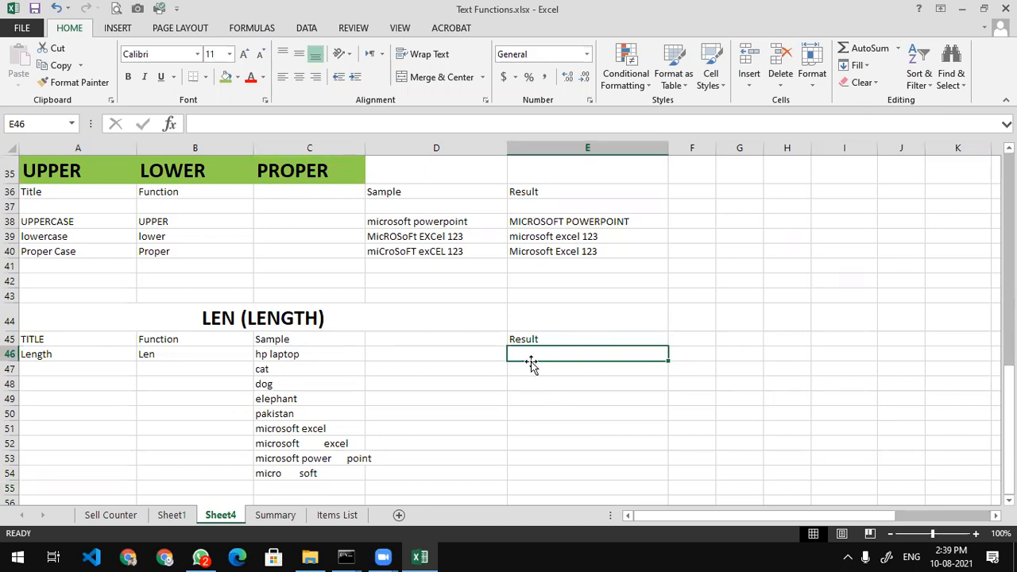
text(=)
key(BackSpace)
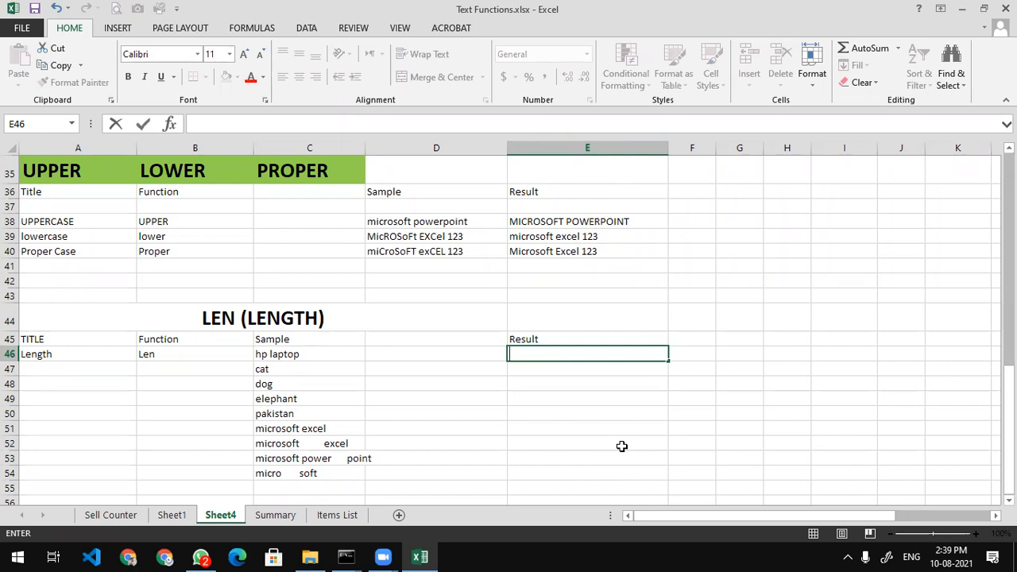
key(Return)
key(Return)
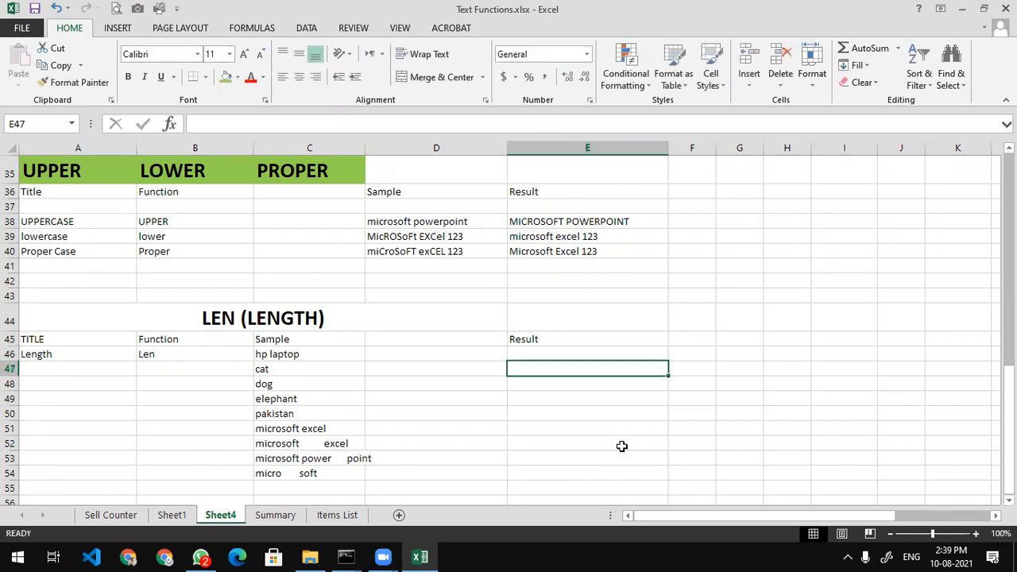
key(Up)
click(378, 72)
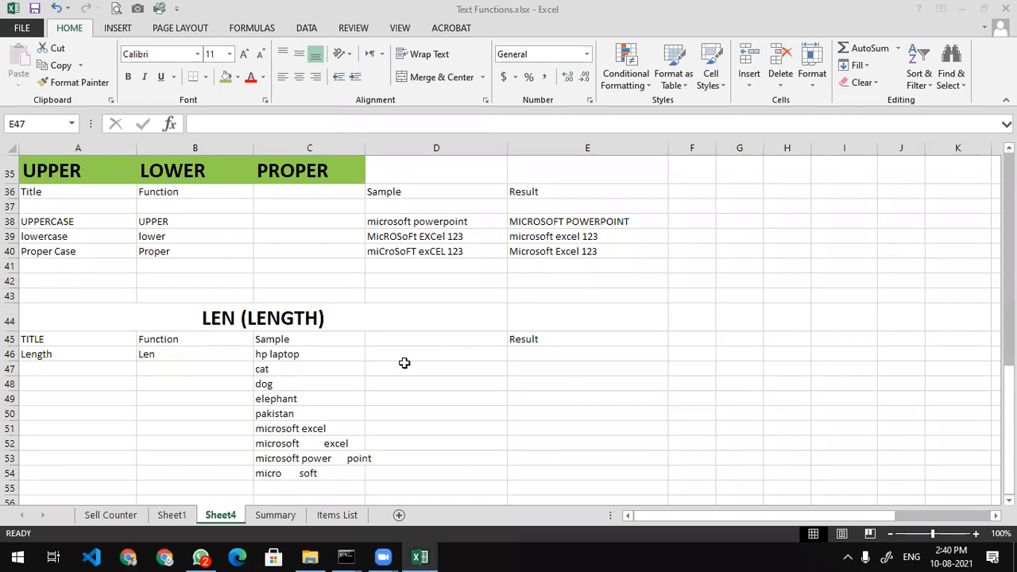
Enter =LEN(C46) in E46, returning 9 for hp laptop
click(318, 368)
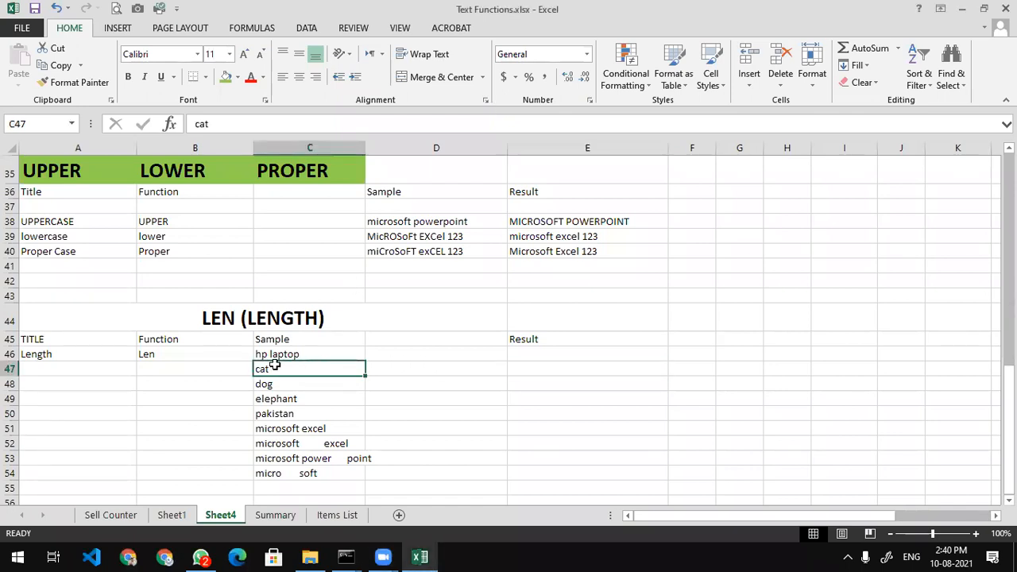
click(543, 366)
click(541, 348)
text(=)
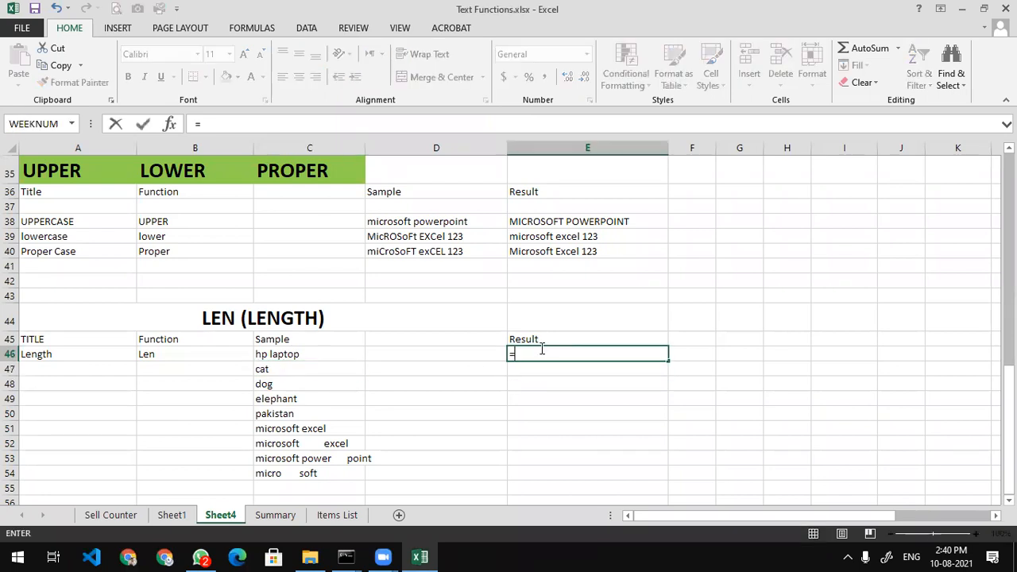
text(leng)
key(BackSpace)
key(Tab)
click(342, 357)
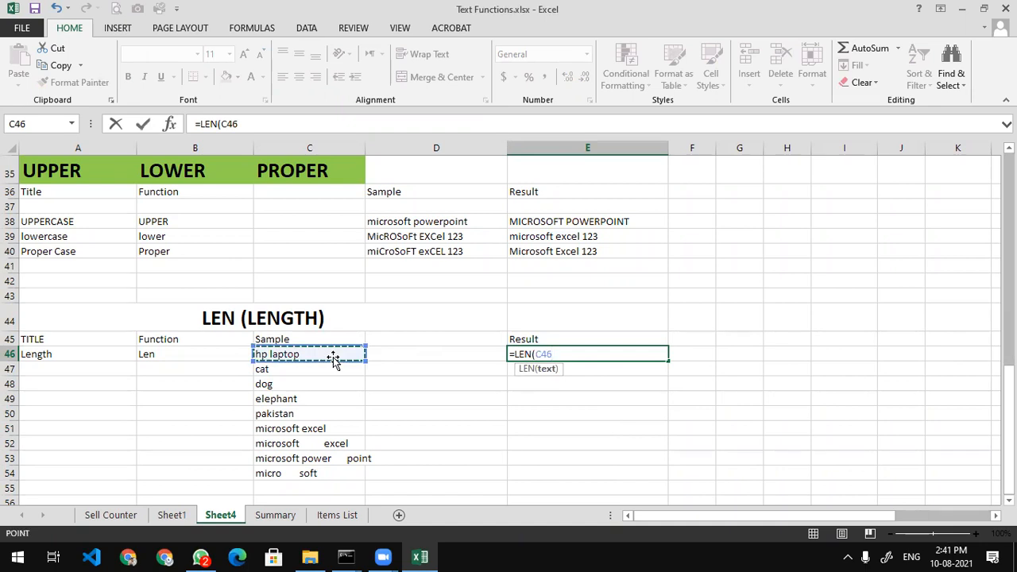
text())
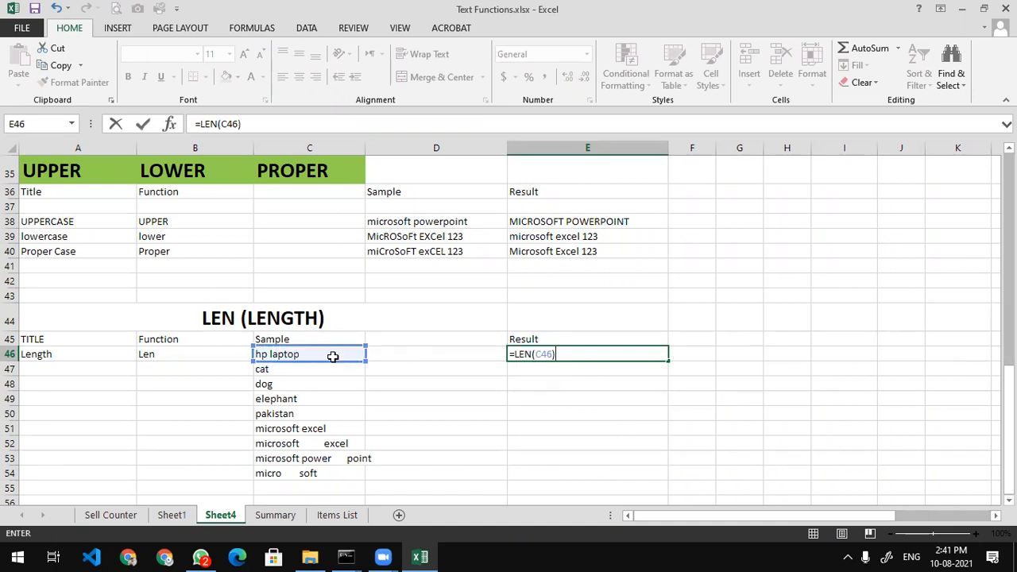
key(Return)
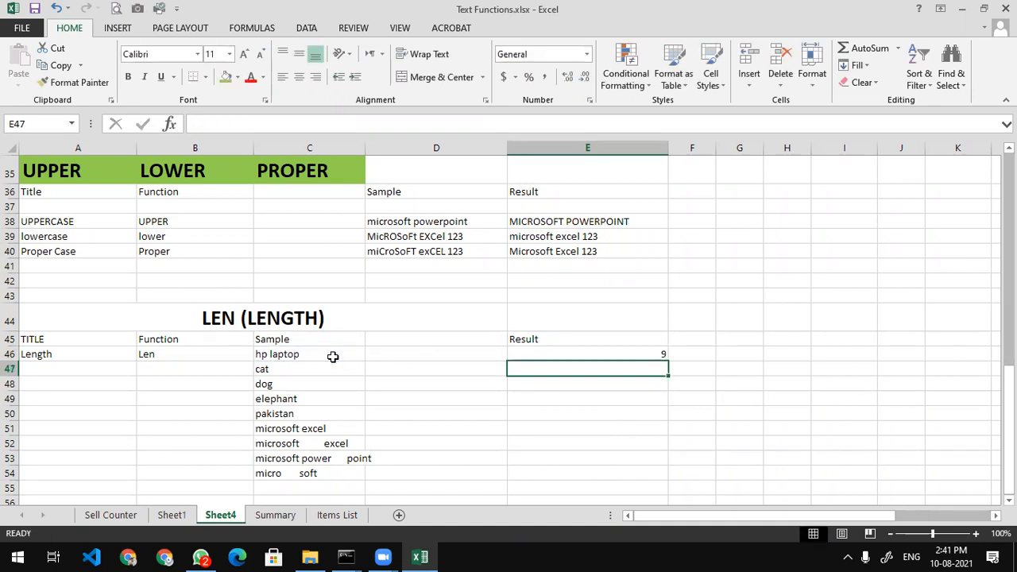
Fill the LEN formula down from E46 to E55
click(592, 354)
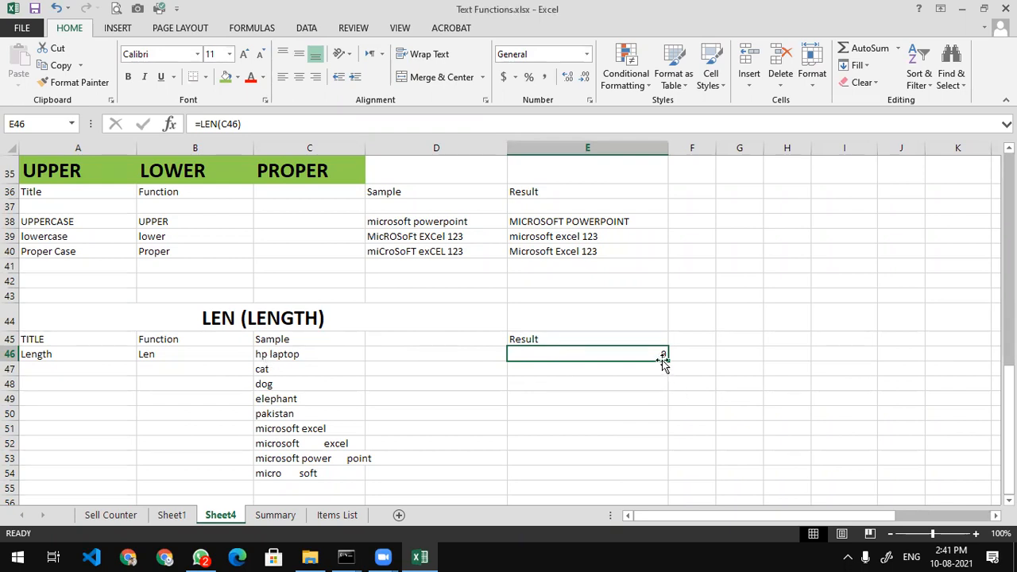
drag(671, 361, 628, 497)
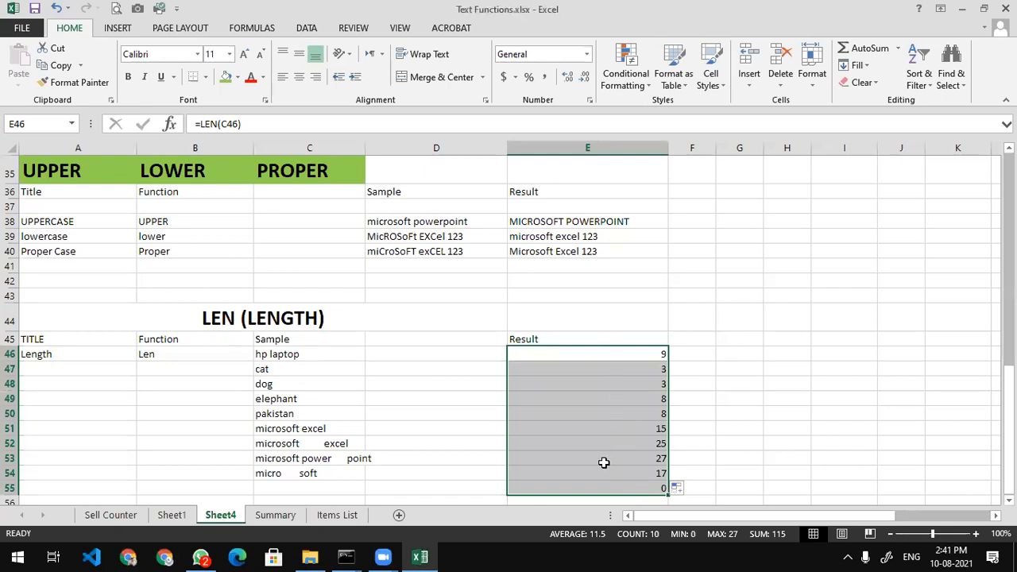
click(320, 487)
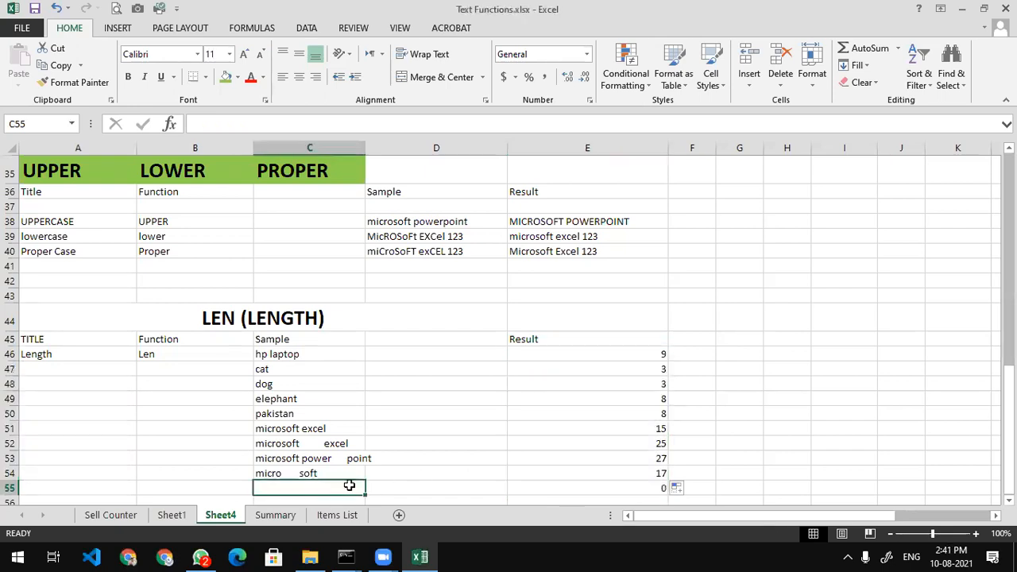
click(552, 487)
Edit C54 to 'micro soft' with a single space, so E54 shows 10
click(552, 468)
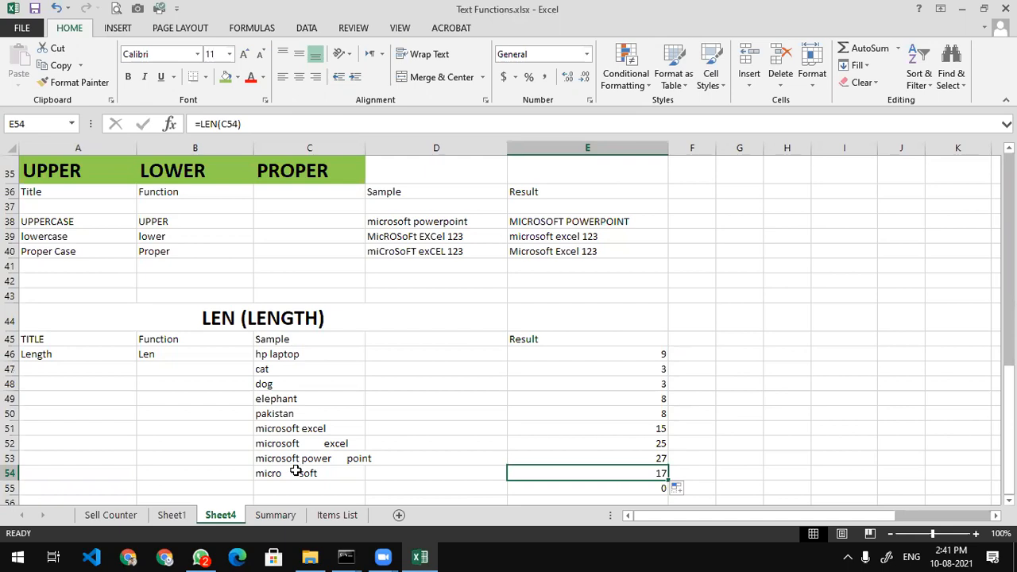
click(343, 455)
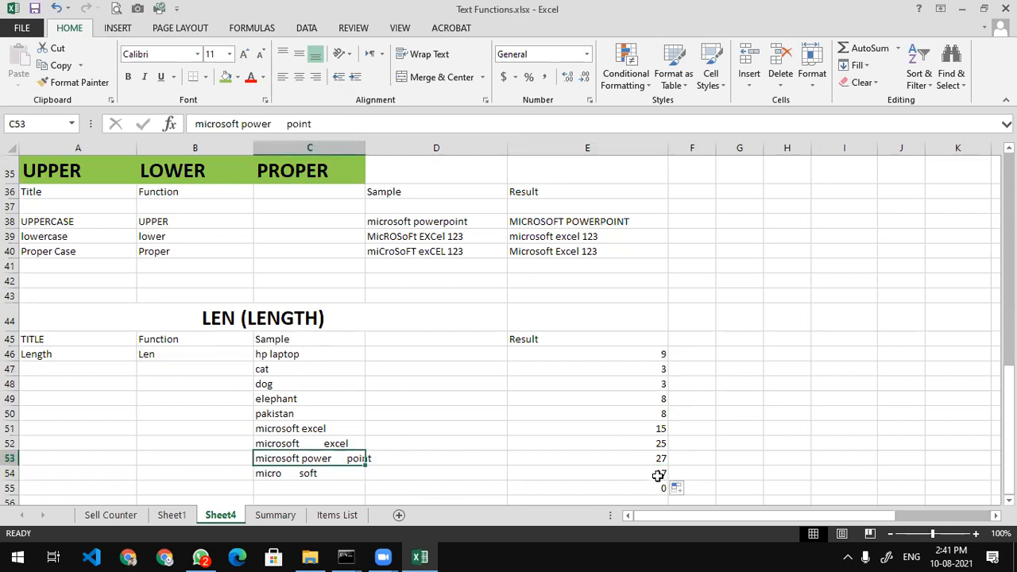
click(661, 456)
click(295, 470)
click(295, 458)
click(296, 478)
double_click(300, 470)
key(BackSpace)
key(BackSpace)
key(BackSpace)
key(BackSpace)
key(BackSpace)
key(BackSpace)
key(BackSpace)
key(BackSpace)
key(BackSpace)
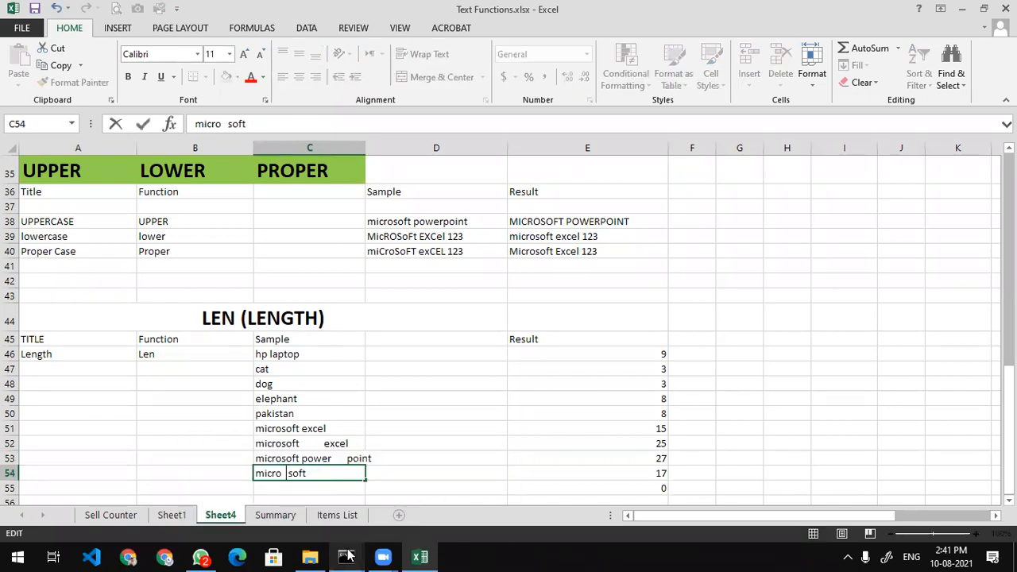
text(o)
key(Return)
key(Up)
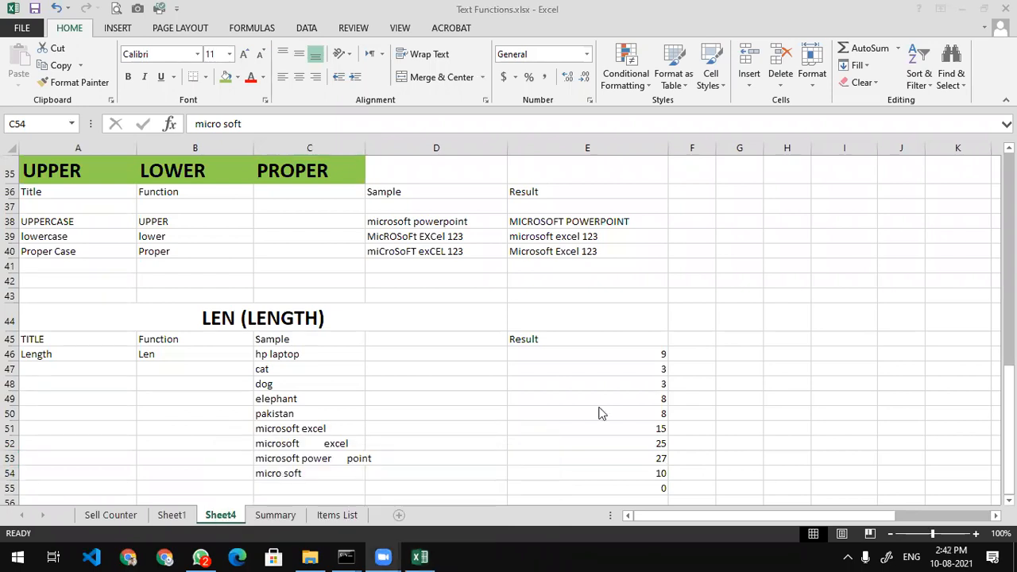
click(626, 350)
Enter a test =LEN(C46) formula in D59, returning 9
key(F2)
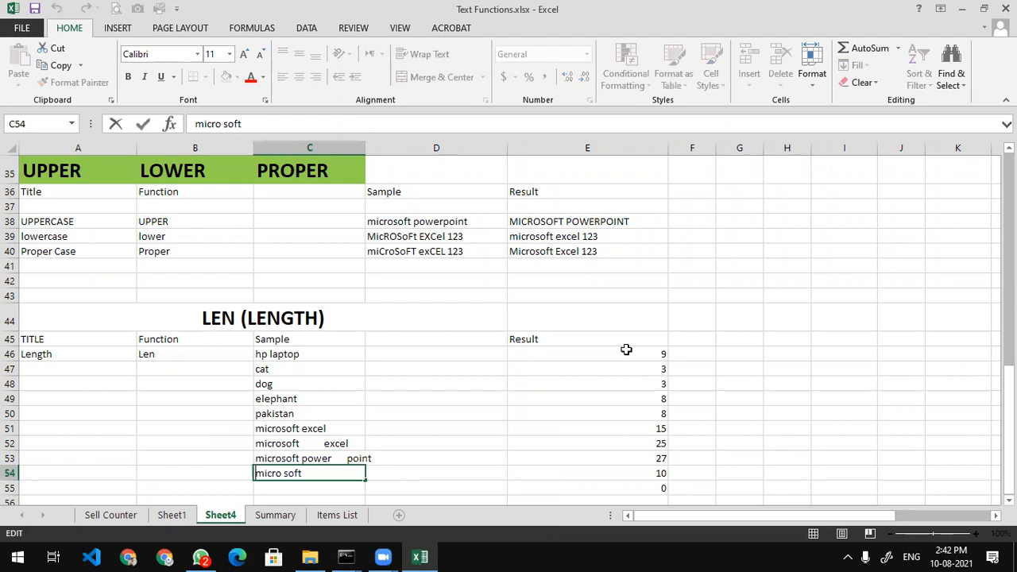
scroll(445, 437, down, 2)
click(440, 442)
text(=len)
key(Tab)
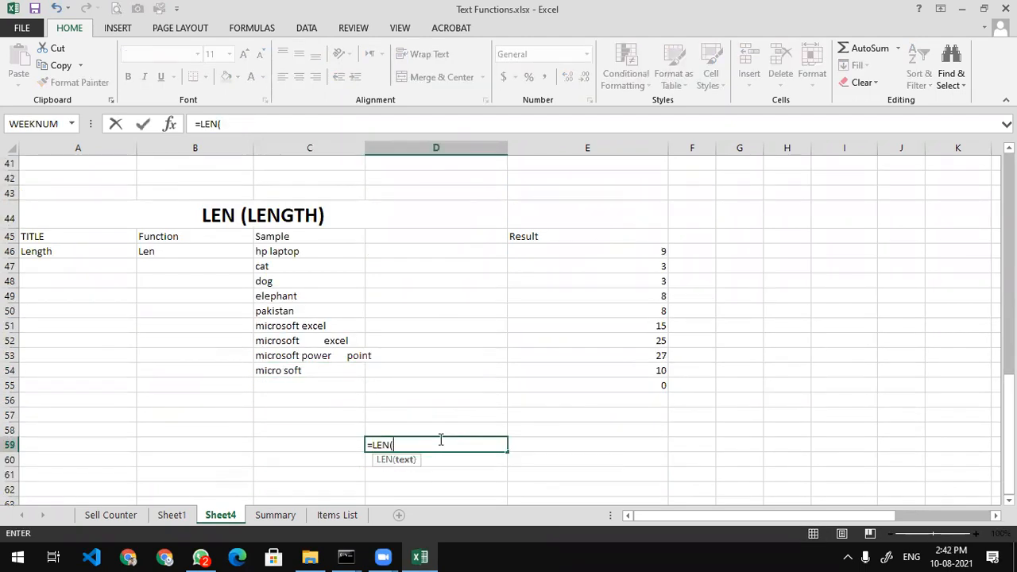
click(309, 251)
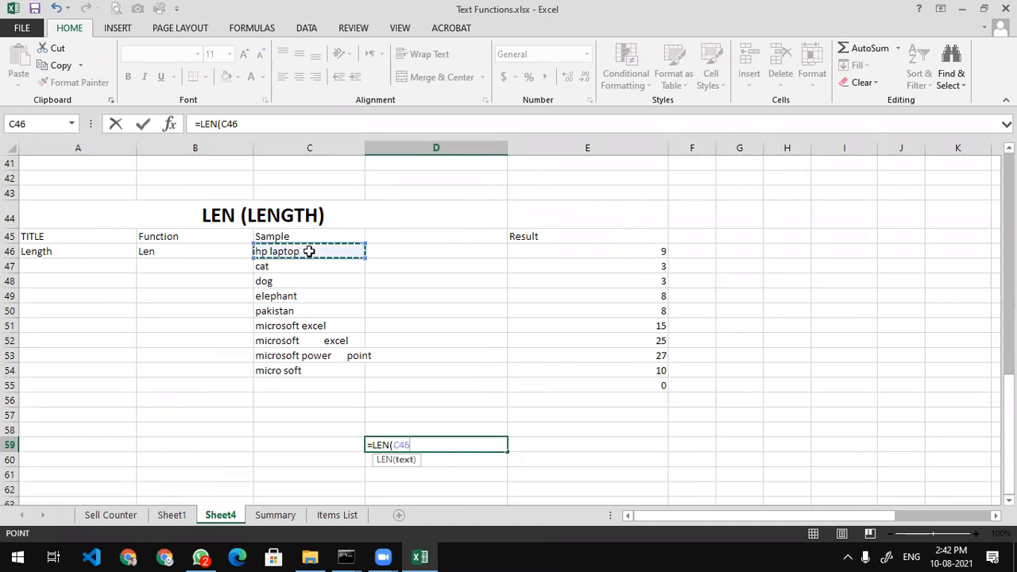
text())
key(Return)
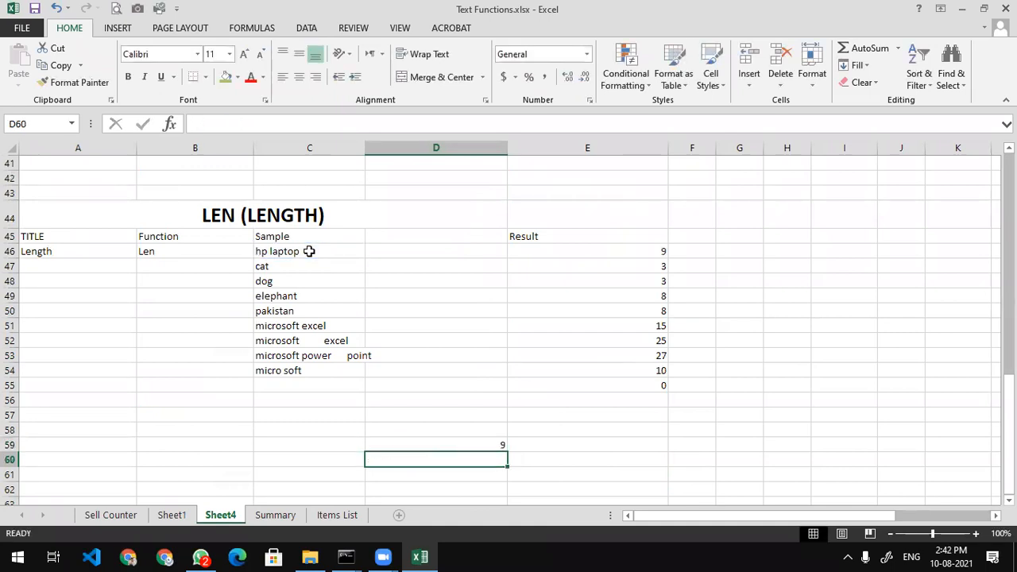
click(497, 445)
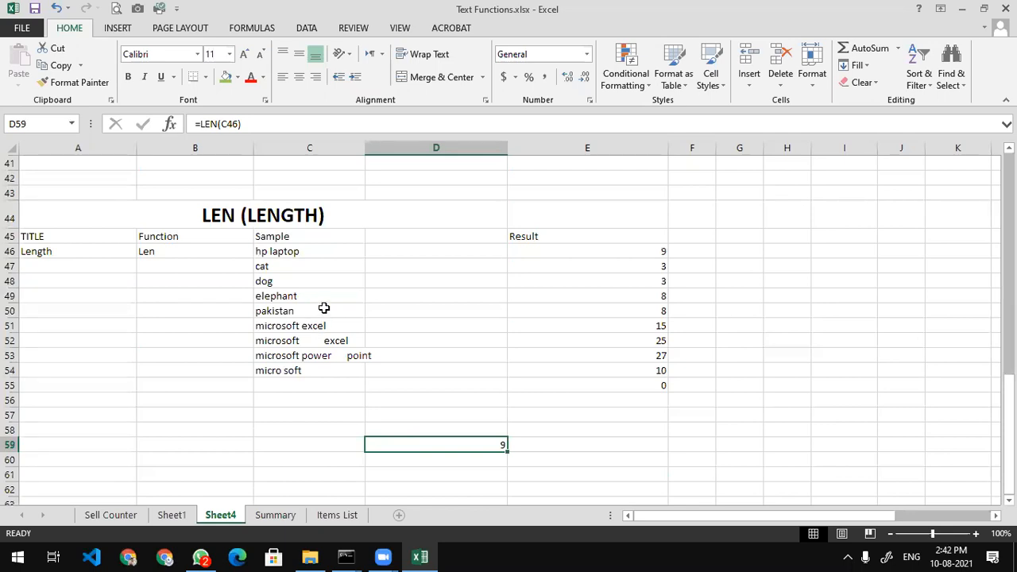
Fill the merged LEN (LENGTH) title in A44 with green
click(188, 211)
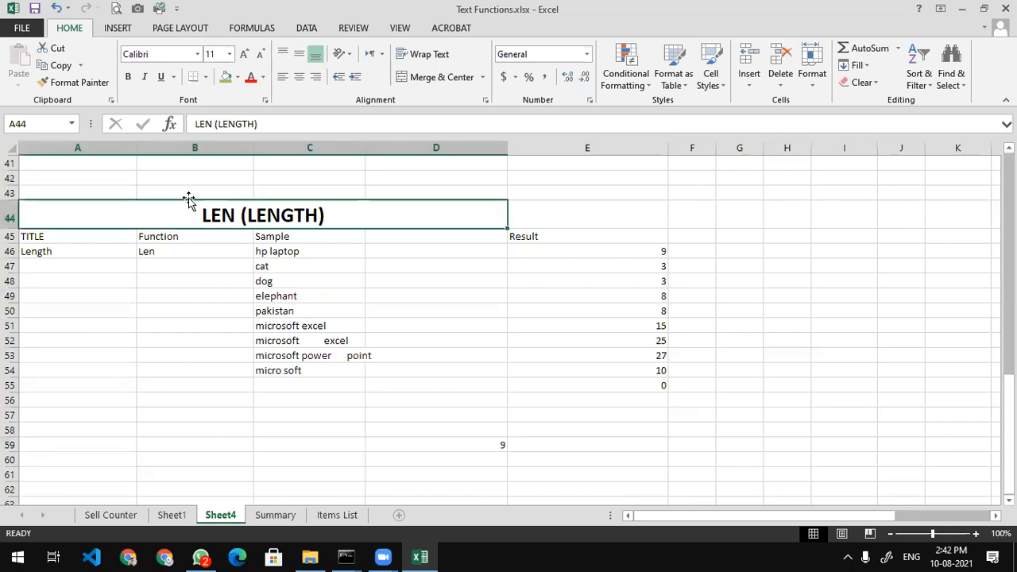
click(227, 80)
click(168, 353)
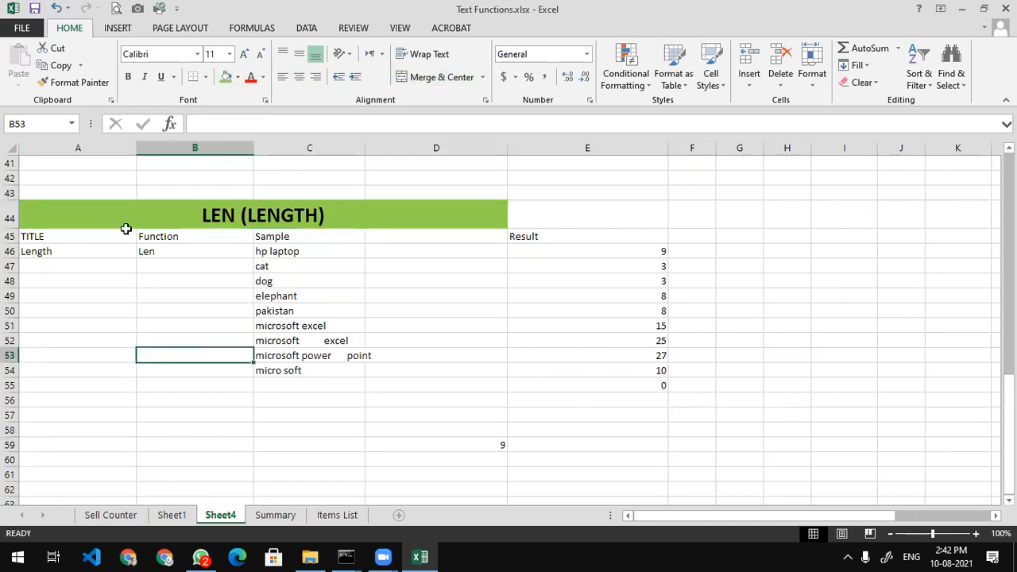
click(376, 81)
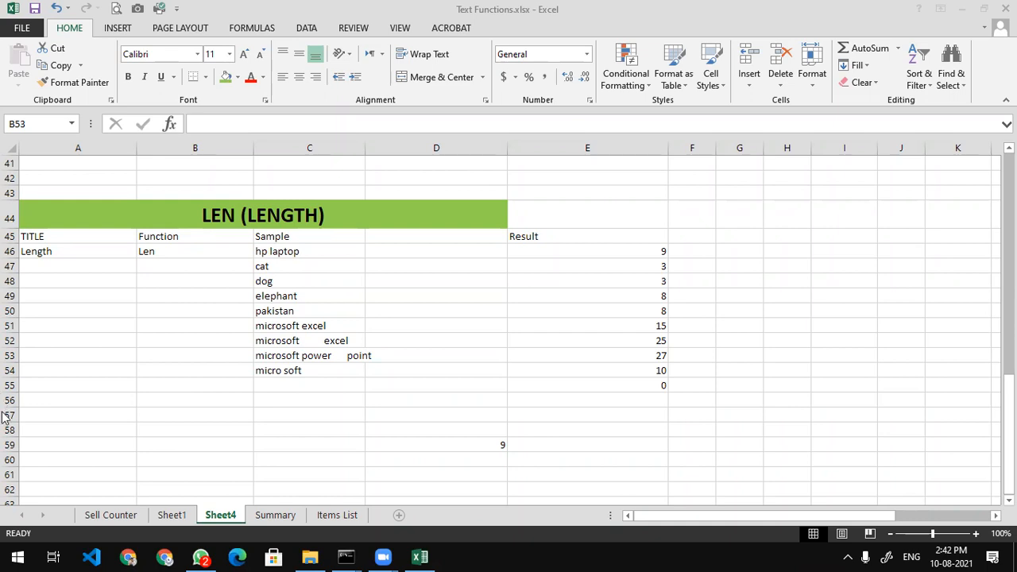
scroll(46, 405, down, 2)
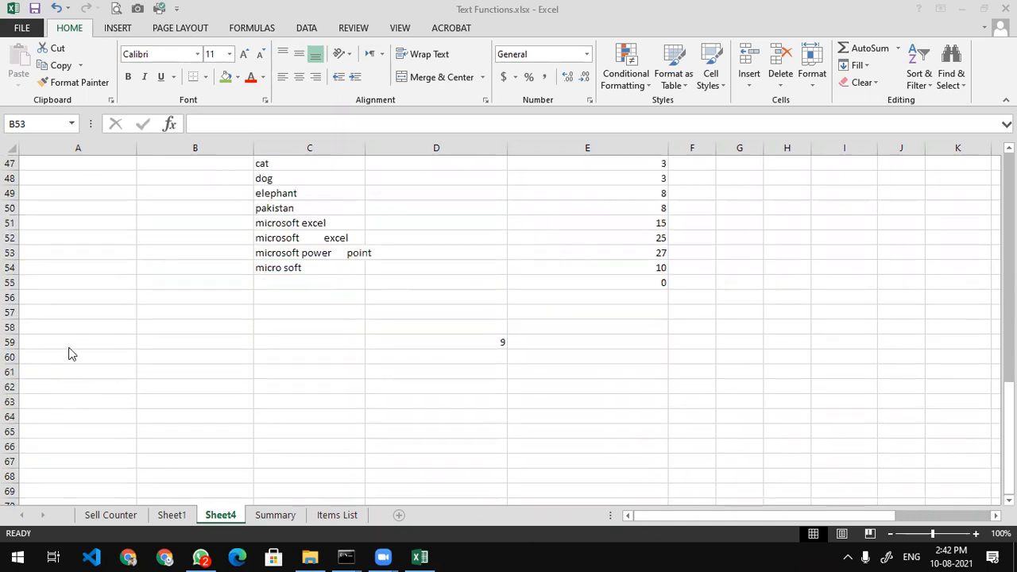
Delete rows 58 to 65 holding the test length result
click(7, 327)
drag(7, 326, 7, 433)
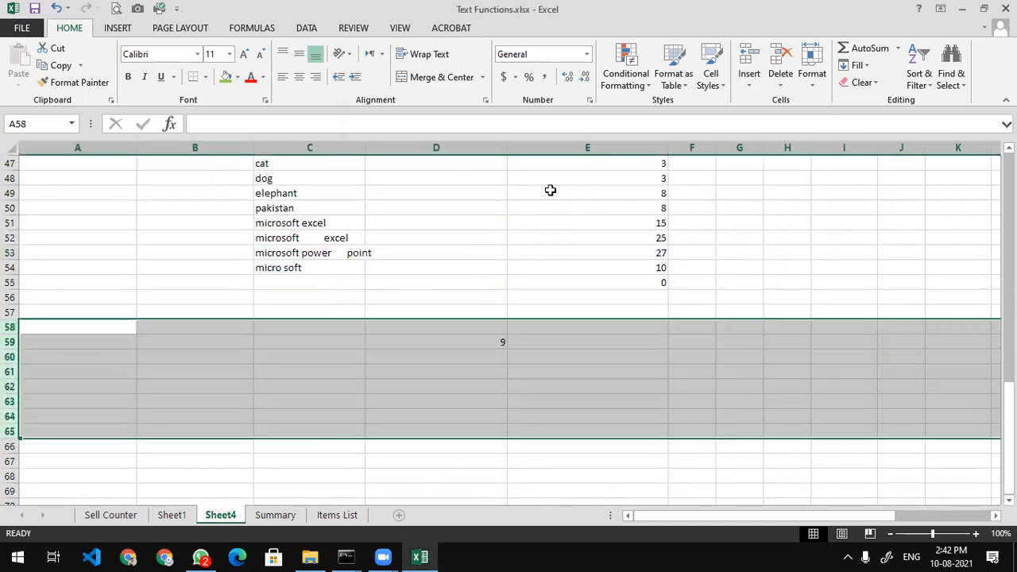
click(780, 73)
click(131, 341)
Merge and center A59:E59 and type the TRIM heading
drag(57, 298, 689, 296)
drag(60, 339, 636, 341)
click(443, 79)
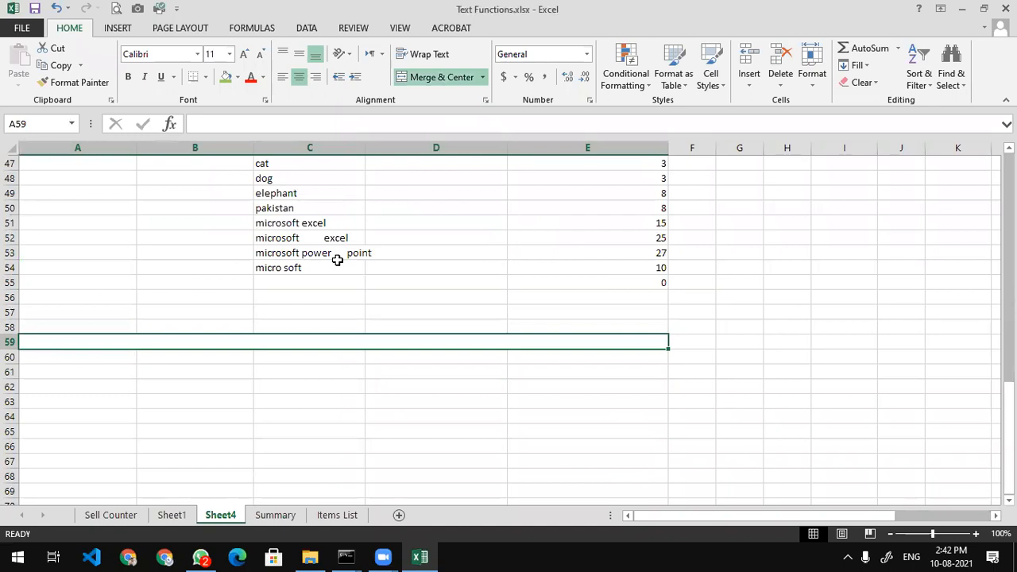
text(TRIM)
key(Return)
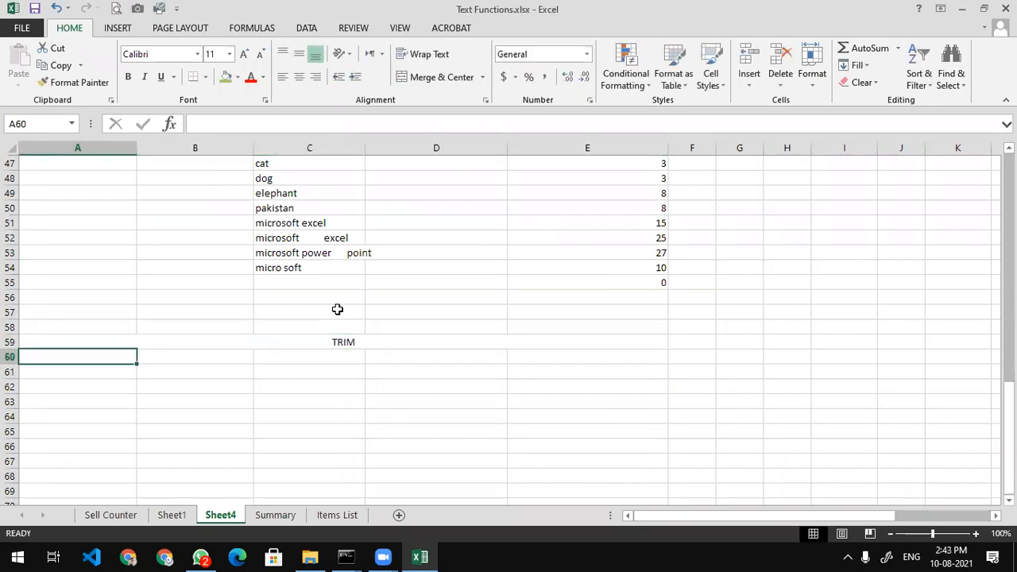
Format the TRIM heading at 28 point, bold, with a green fill
click(358, 340)
click(245, 54)
click(245, 54)
click(245, 54)
click(245, 54)
click(245, 54)
click(244, 54)
double_click(244, 54)
click(244, 54)
drag(277, 236, 292, 248)
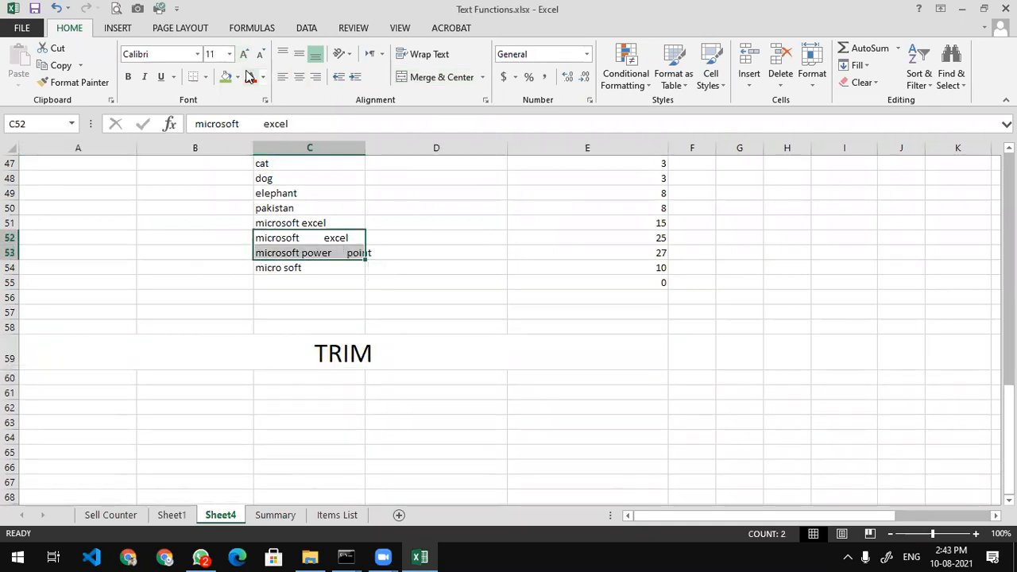
click(299, 337)
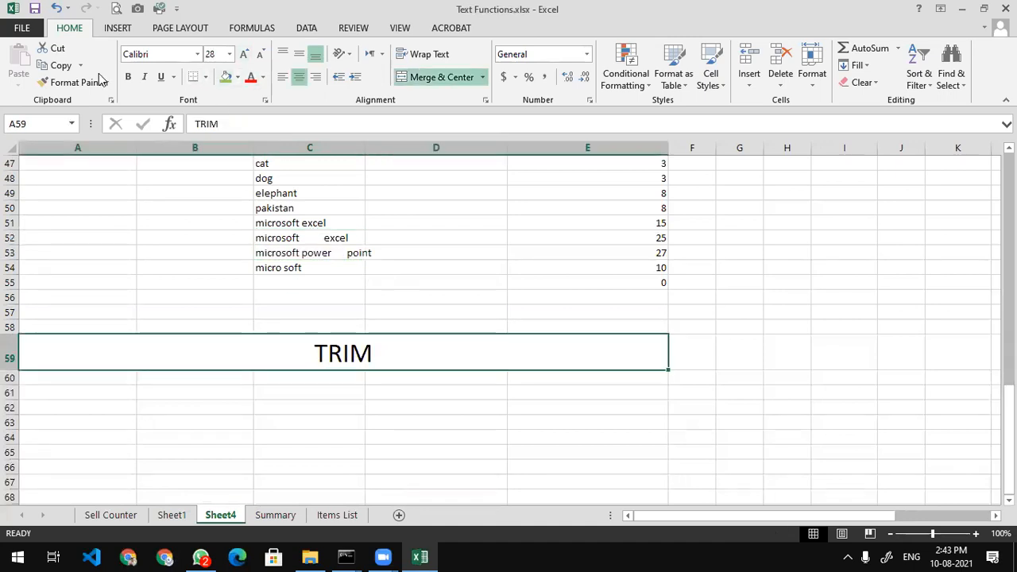
click(127, 77)
click(225, 77)
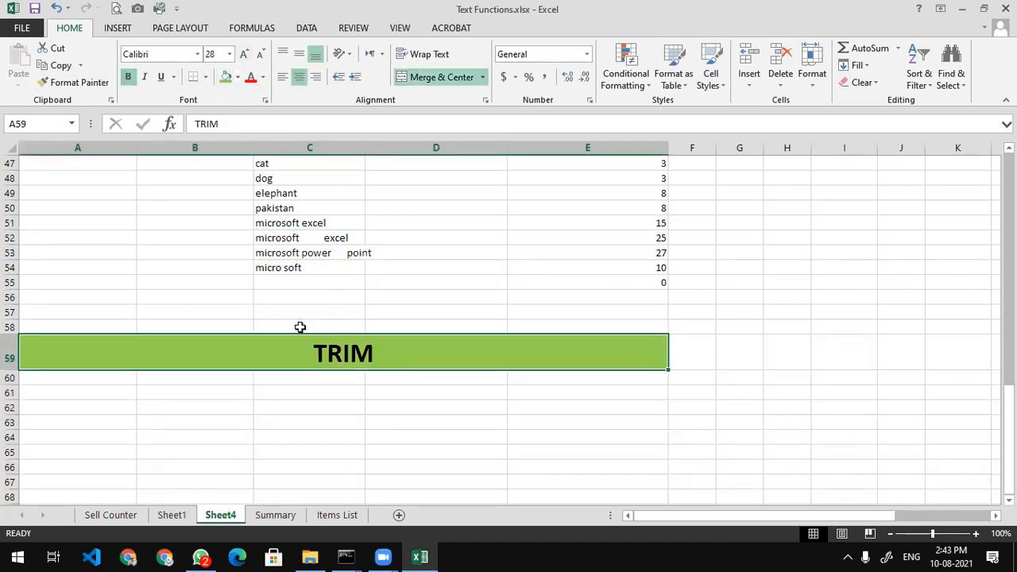
click(516, 72)
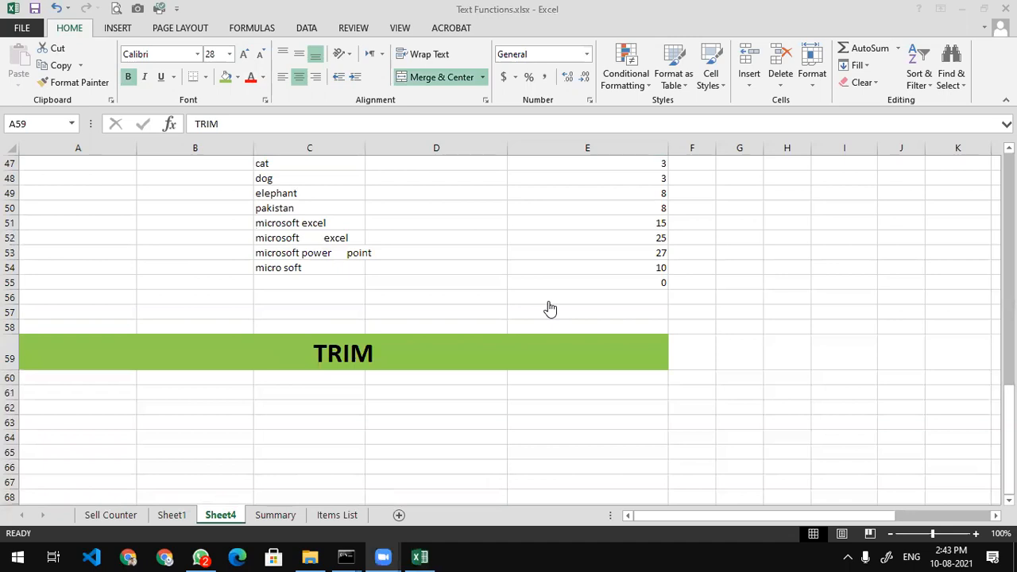
click(315, 240)
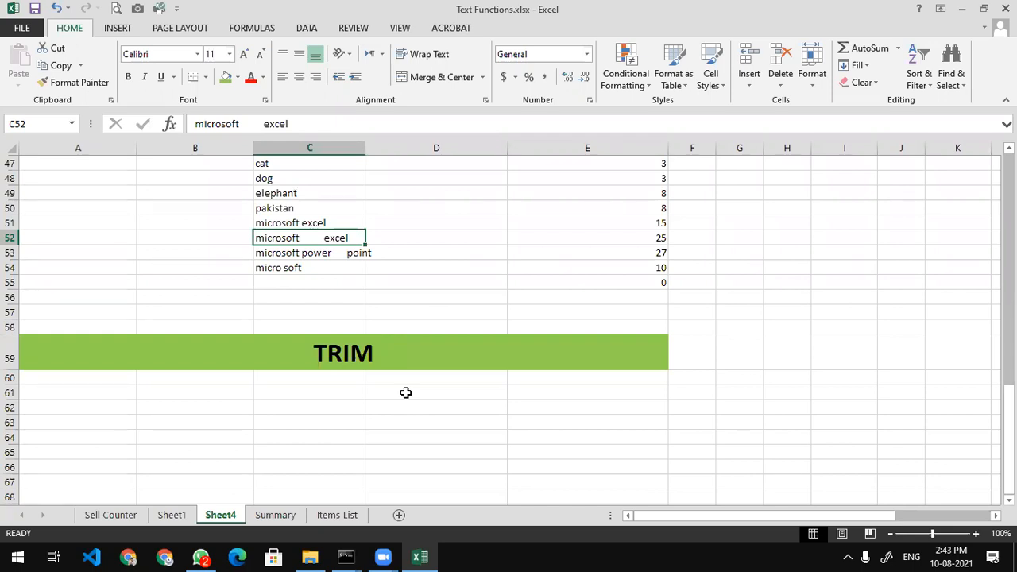
Copy the spaced-out samples from C52 and C53 into B61 and B62
key(ctrl+c)
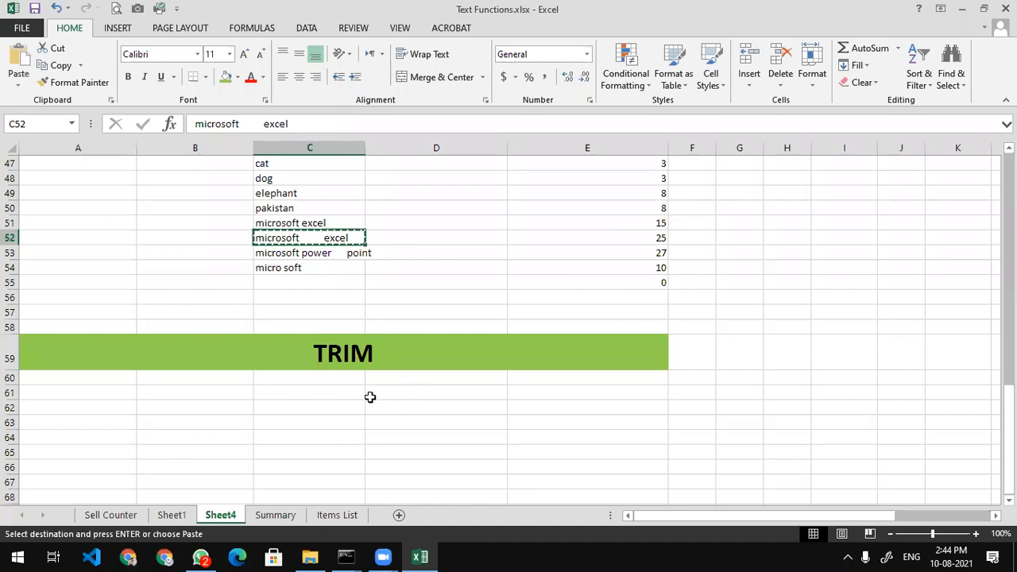
click(190, 390)
key(ctrl+v)
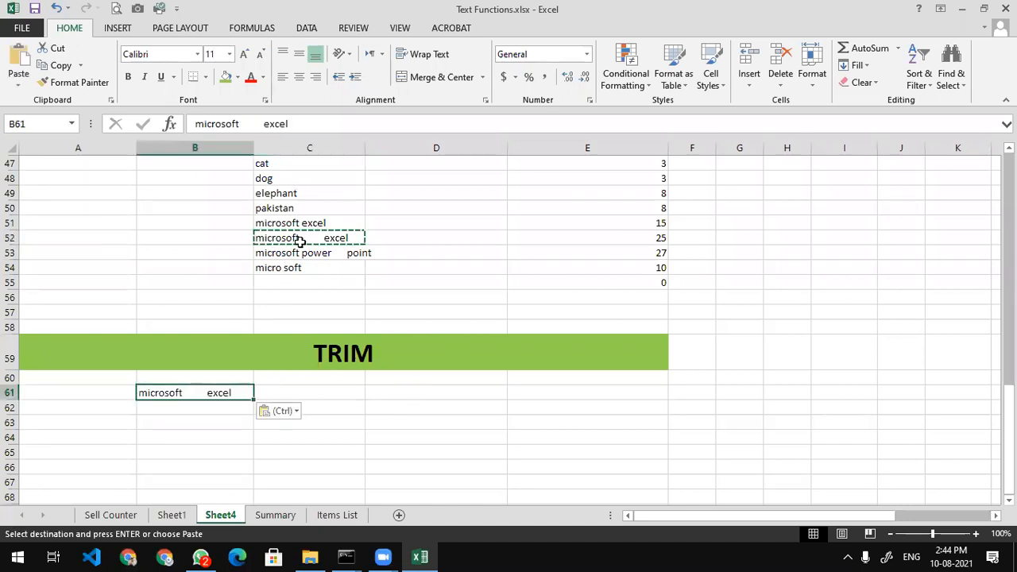
click(301, 252)
key(ctrl+c)
click(200, 408)
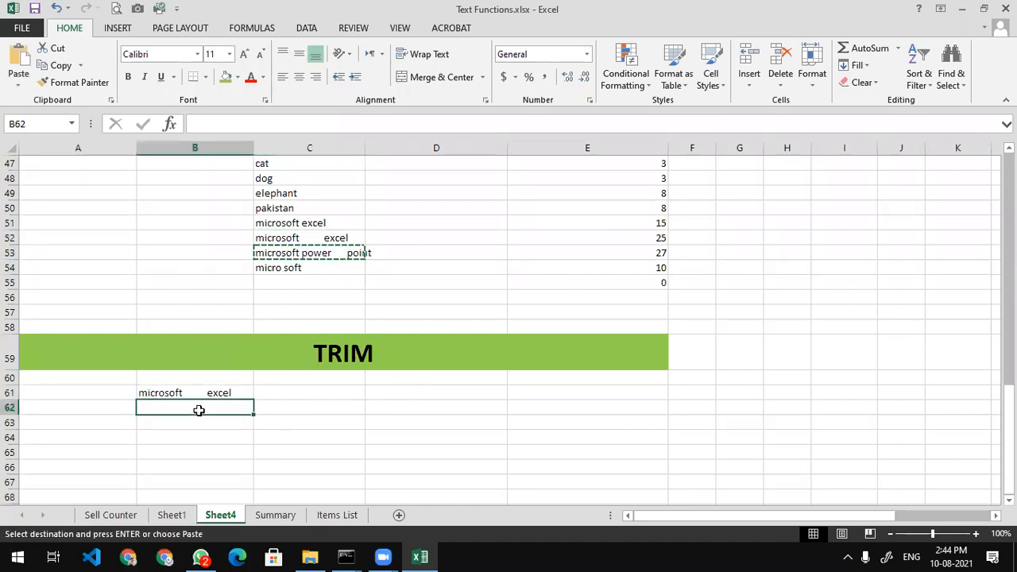
key(ctrl+v)
Enter =LEN(B61) in C61 and fill it down to C62, giving 25 and 27
click(234, 389)
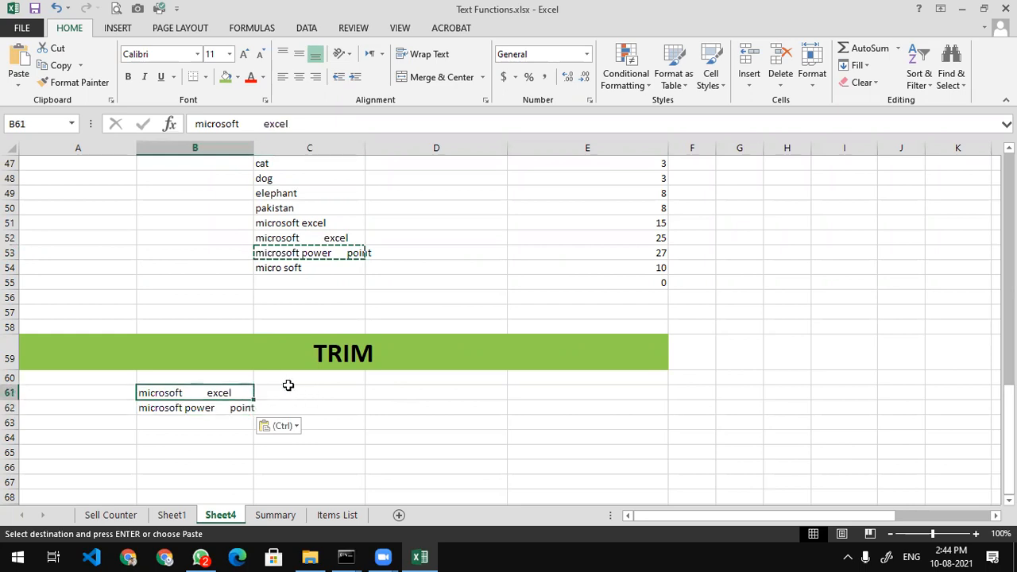
click(288, 389)
text(=le)
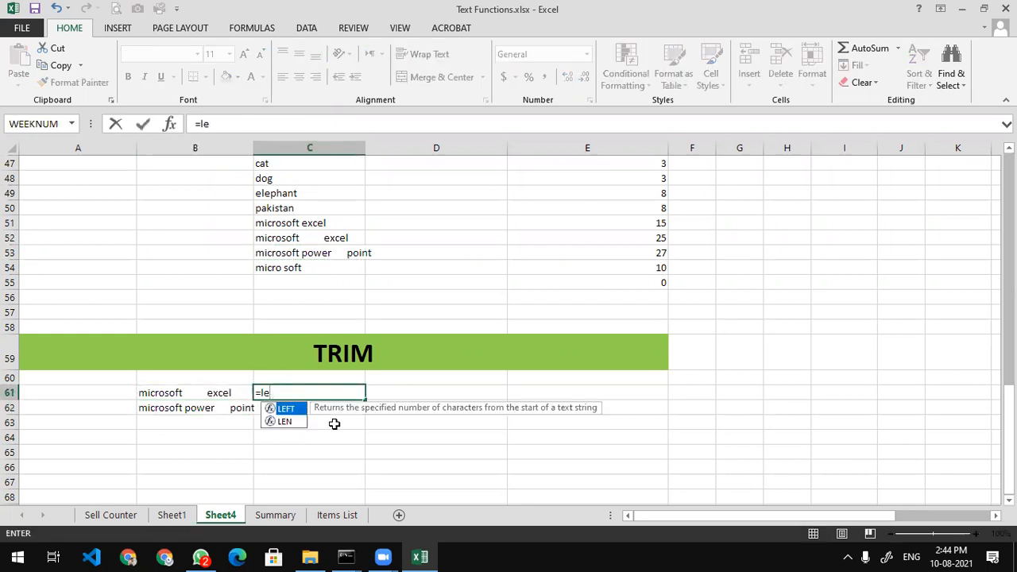
key(Down)
key(Tab)
key(Left)
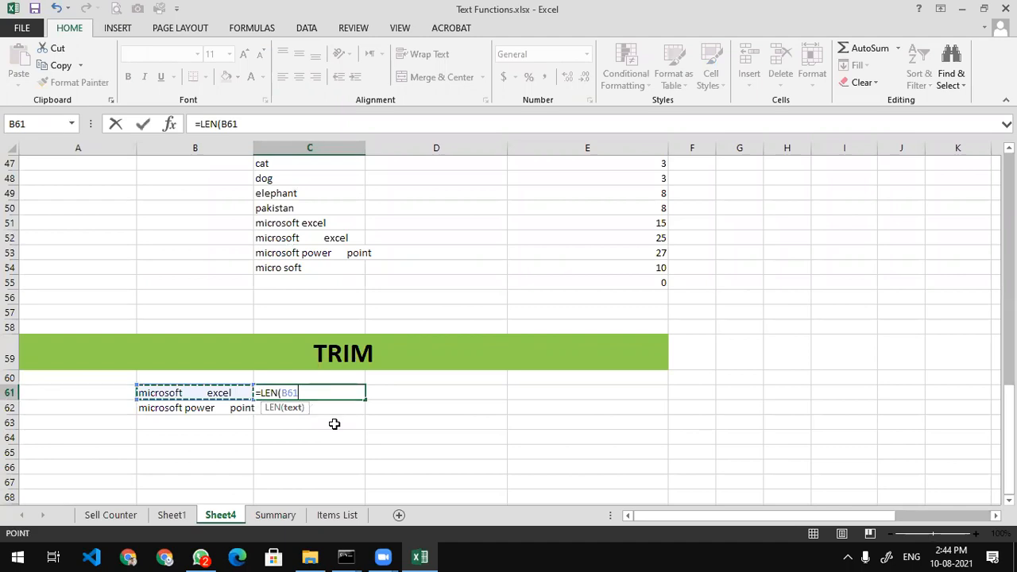
text())
key(Return)
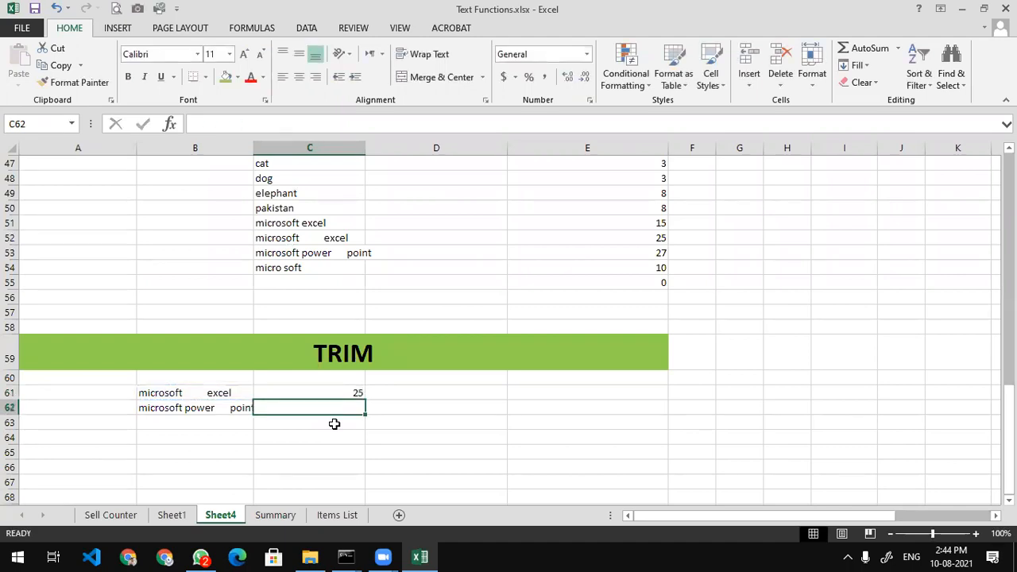
click(338, 393)
drag(365, 400, 362, 413)
click(324, 435)
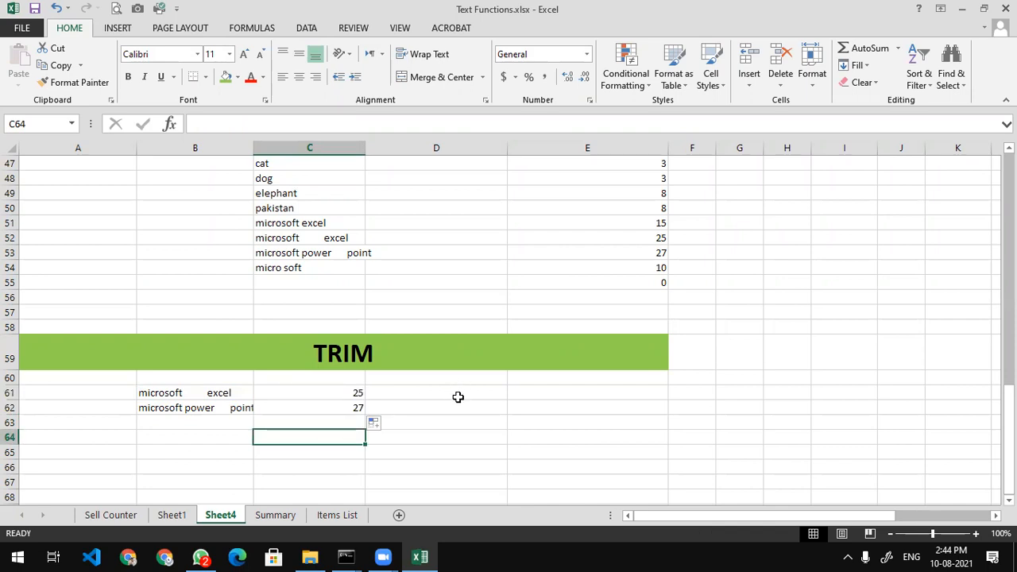
click(457, 393)
click(213, 391)
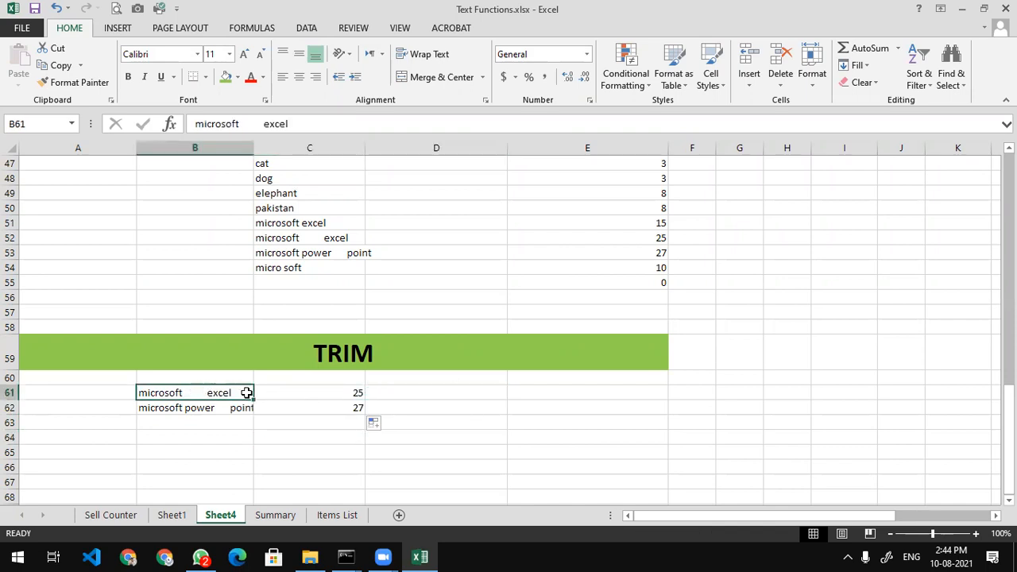
click(426, 399)
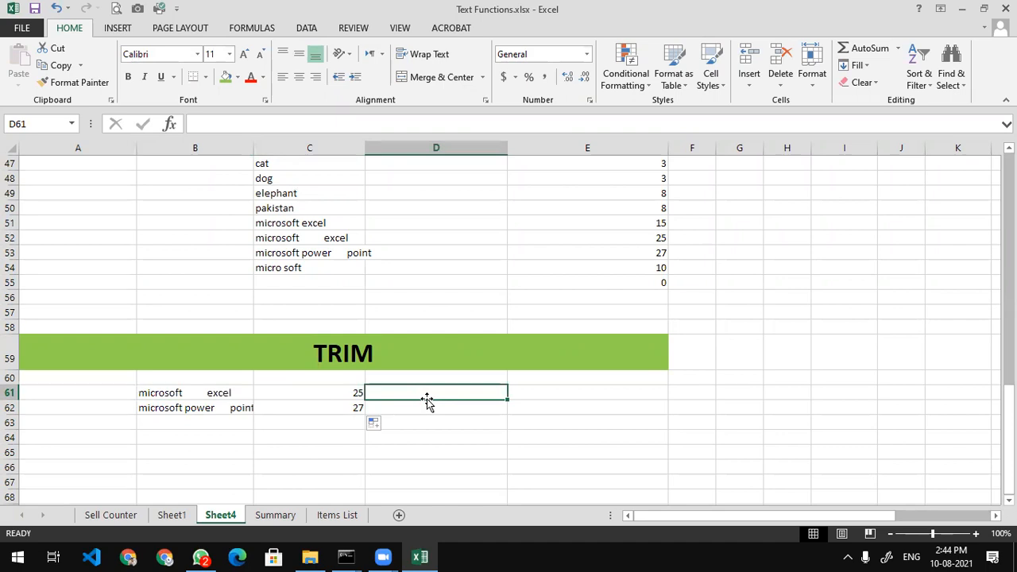